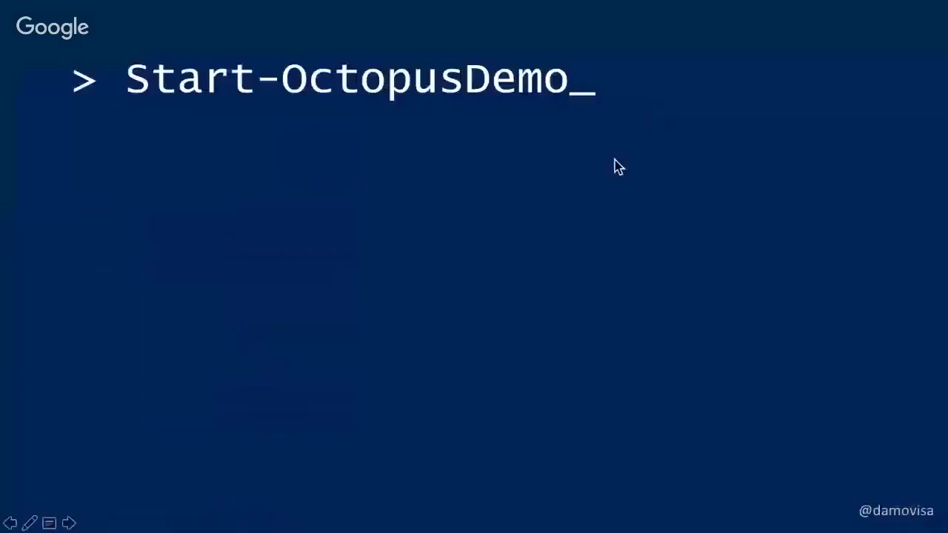
# Step the slideshow forward to the Script Steps slide and back to Start-OctopusDemo.
pyautogui.press('Right')
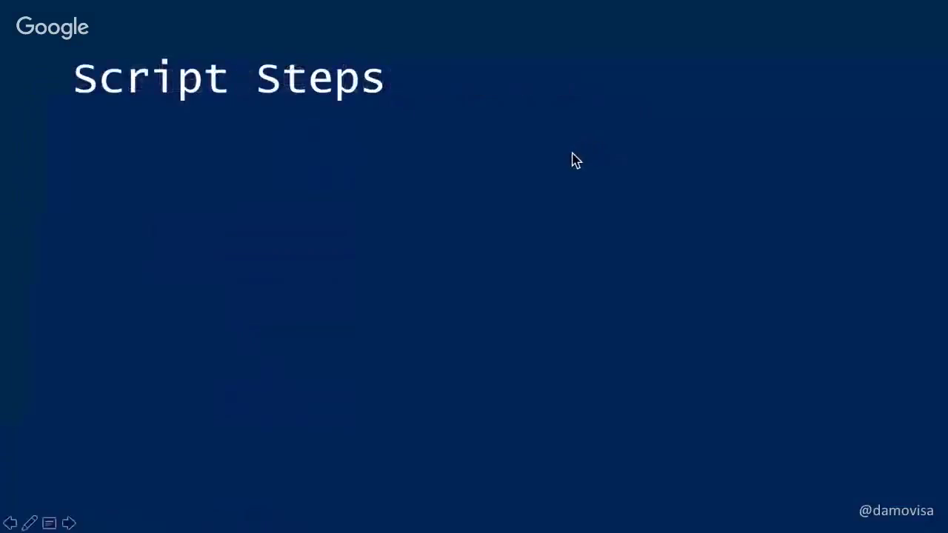
pyautogui.press('Left')
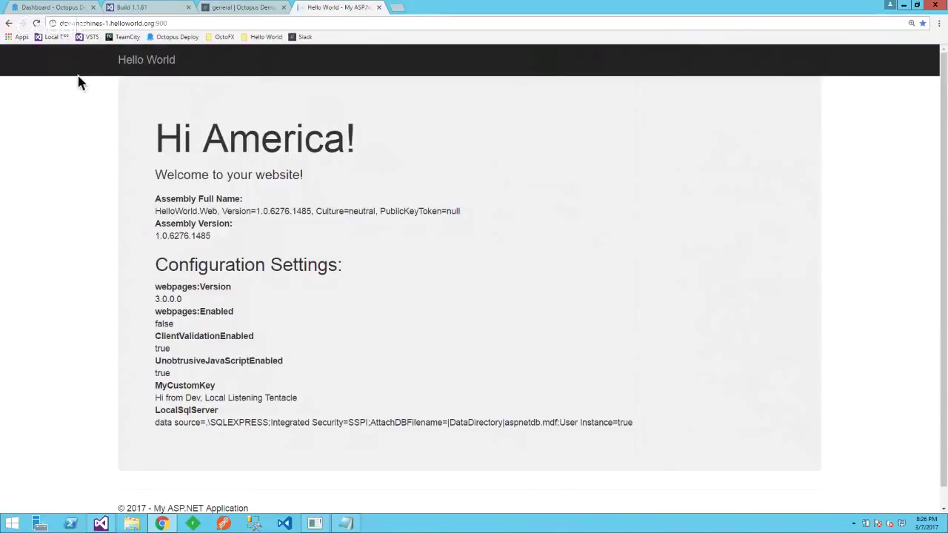
# Check the Hello World site address and its environment bookmarks.
pyautogui.click(172, 29)
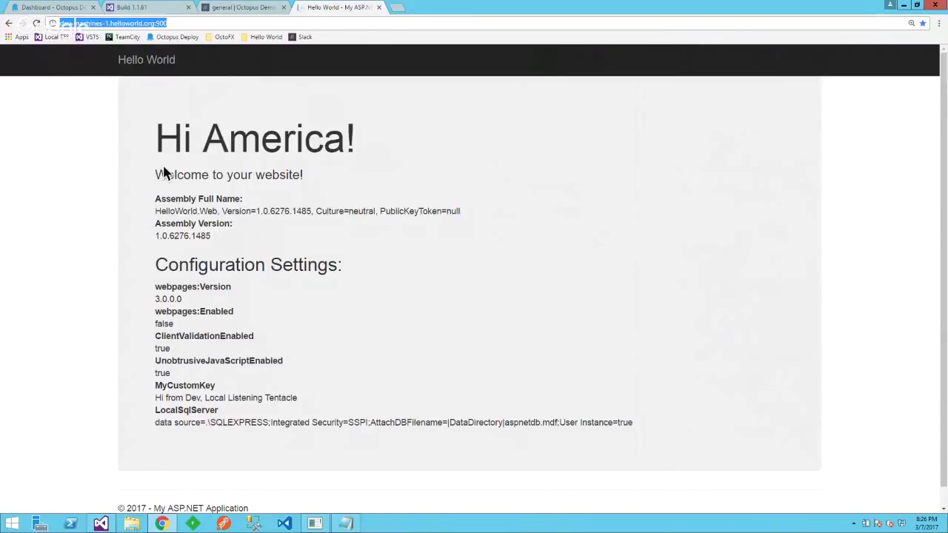
pyautogui.click(123, 198)
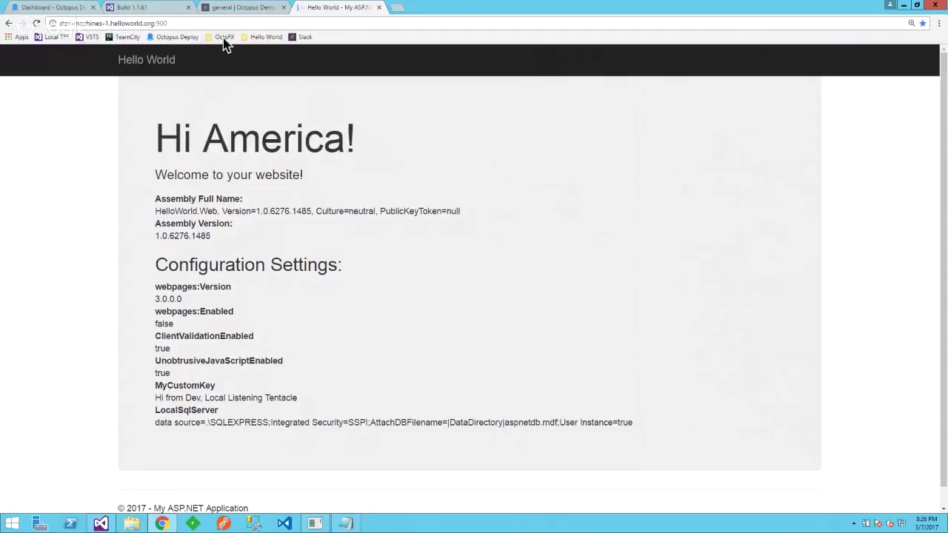
pyautogui.click(268, 37)
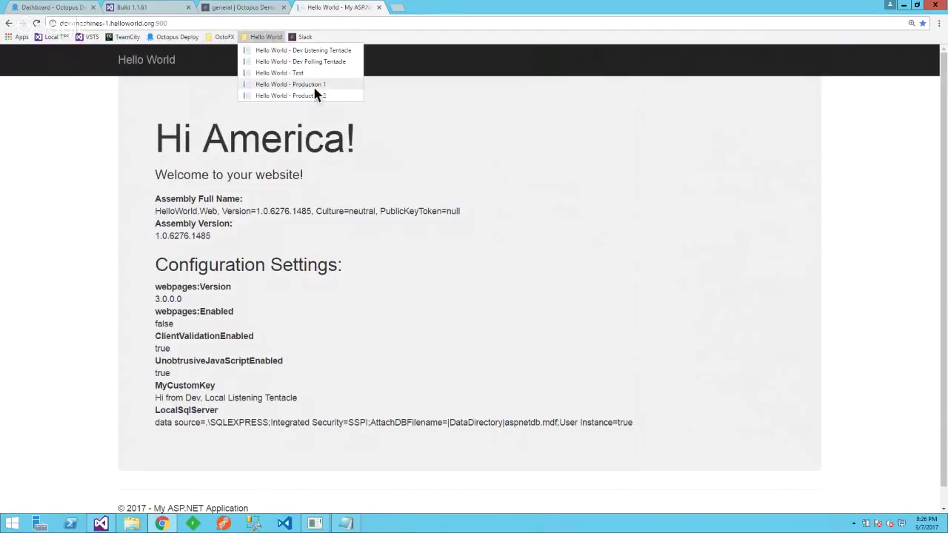
pyautogui.click(509, 207)
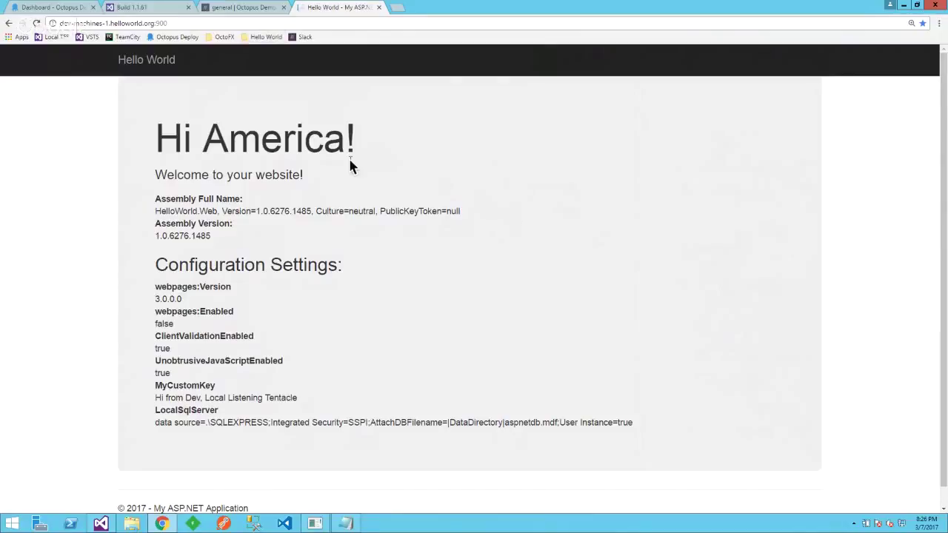
# Highlight the 'Hi America!' heading, assembly version 1.0.6276.1485 and the Dev custom key.
pyautogui.moveTo(156, 153); pyautogui.dragTo(427, 159)
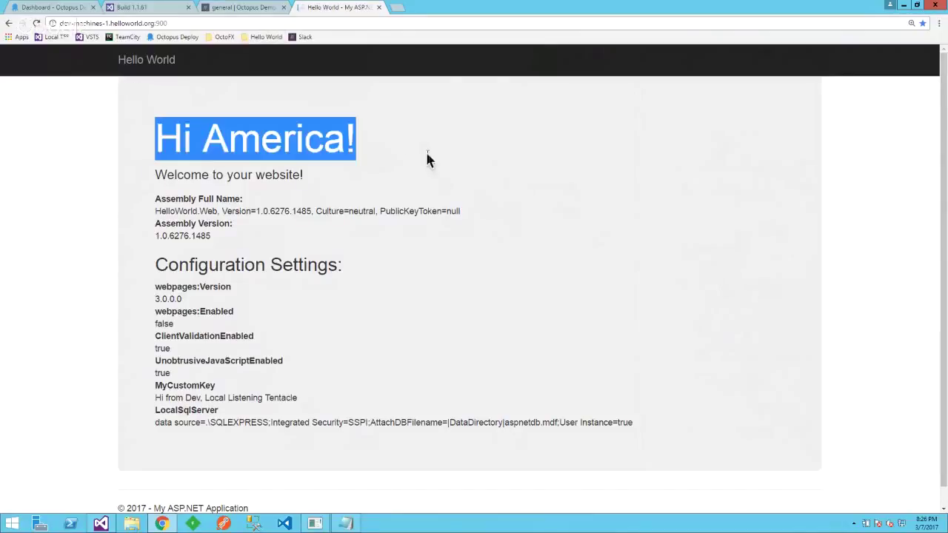
pyautogui.click(195, 237)
pyautogui.moveTo(155, 202); pyautogui.dragTo(255, 250)
pyautogui.click(211, 236)
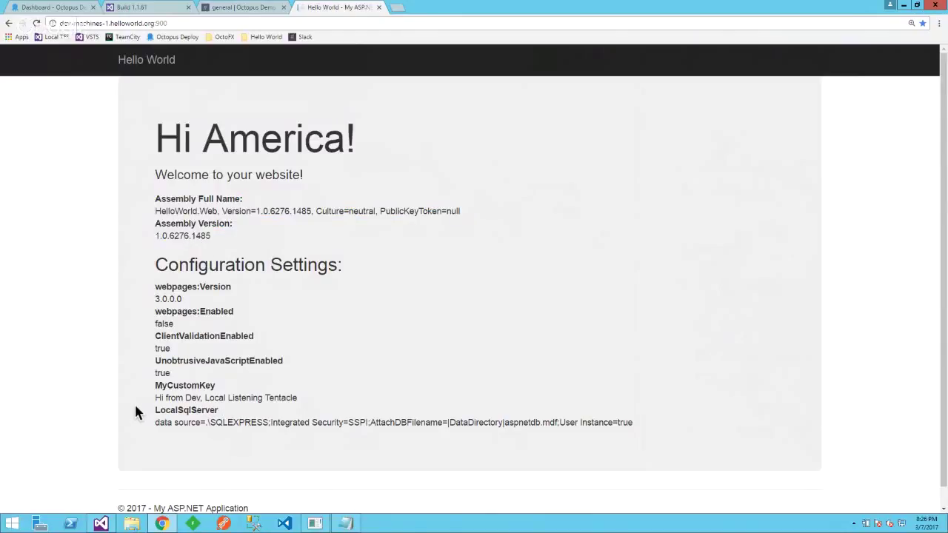
pyautogui.moveTo(147, 400); pyautogui.dragTo(302, 401)
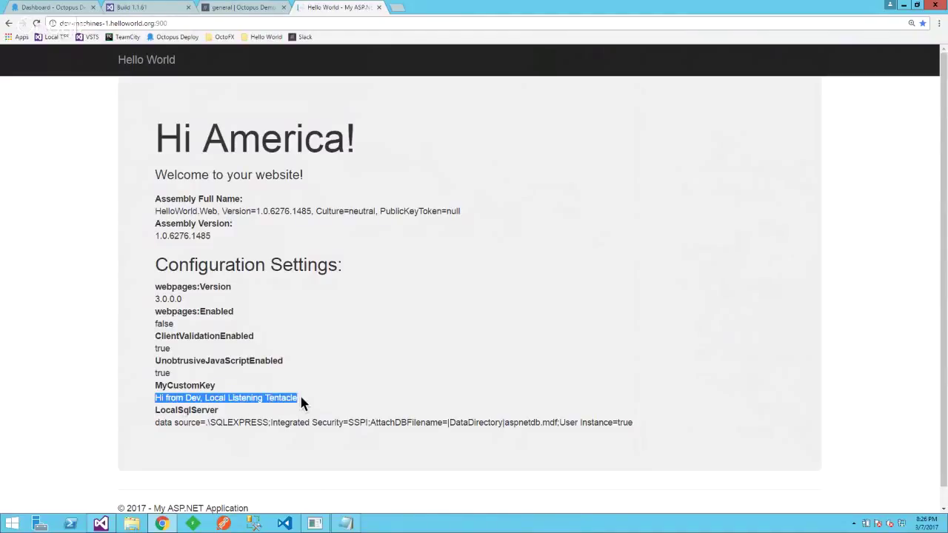
pyautogui.click(310, 400)
# Zoom the Hello World page to 150% and scroll down the settings.
pyautogui.press('super+plus')
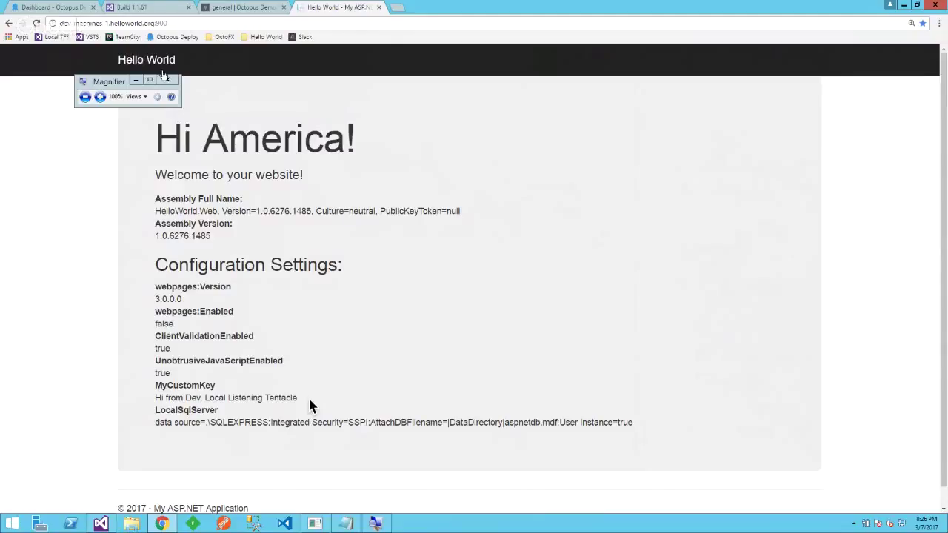
pyautogui.press('super+Escape')
pyautogui.hotkey('ctrl', '+')
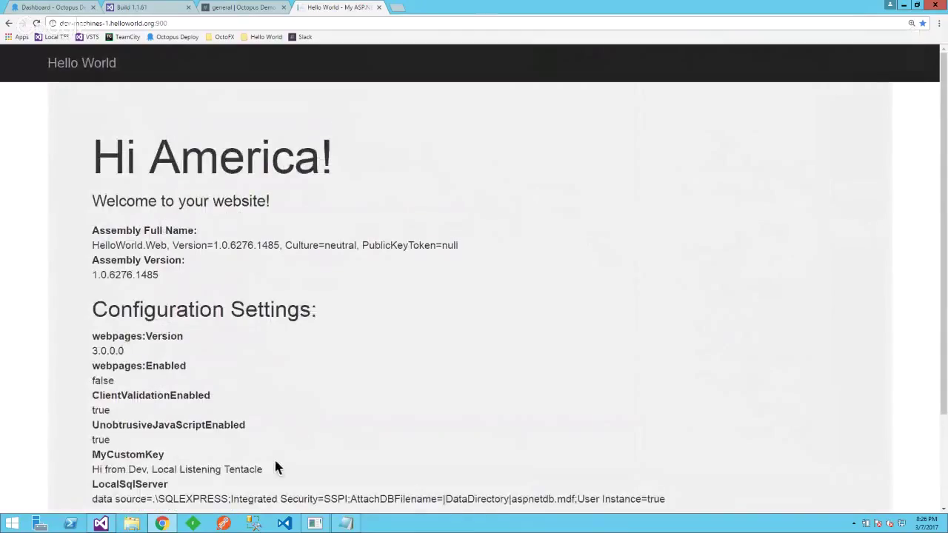
pyautogui.scroll(-1, 354, 454)
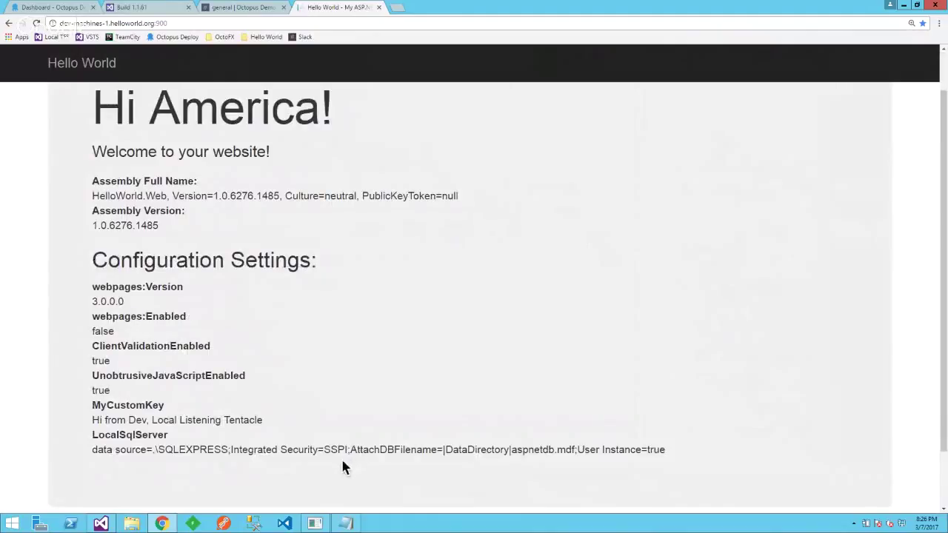
# Review Build 1.1.61 and the Hello World CI Build history, then view the Octopus dashboard.
pyautogui.click(140, 8)
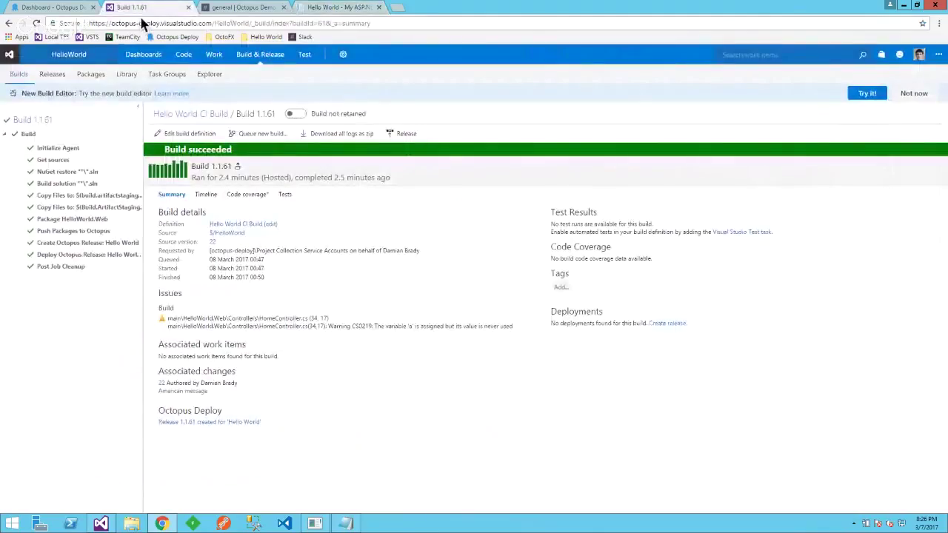
pyautogui.click(180, 119)
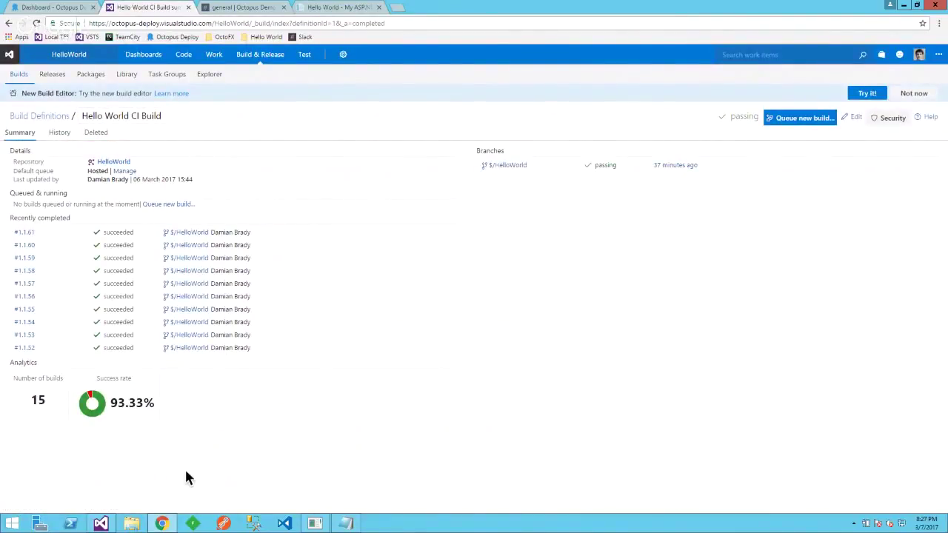
pyautogui.click(63, 9)
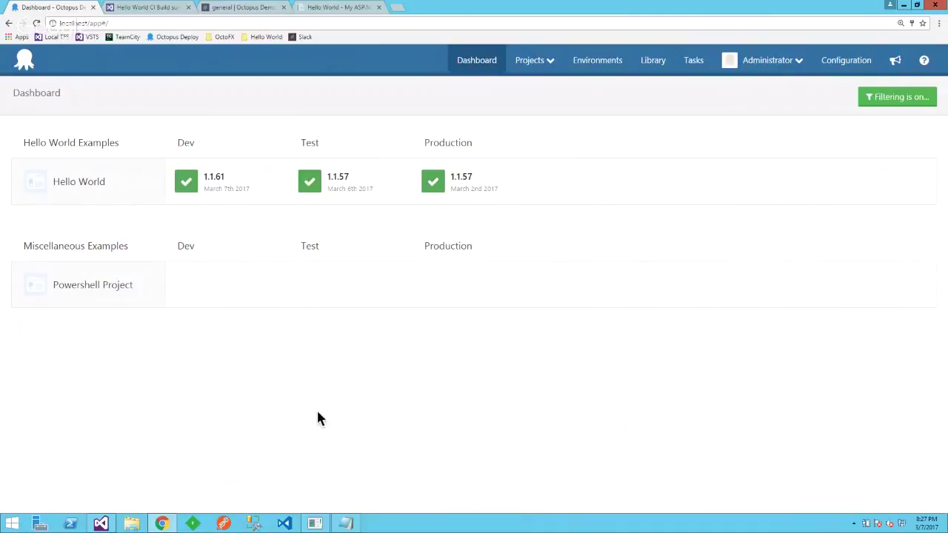
# Change 'America' to 'Arizona' in HomeController.cs and save the file.
pyautogui.click(100, 524)
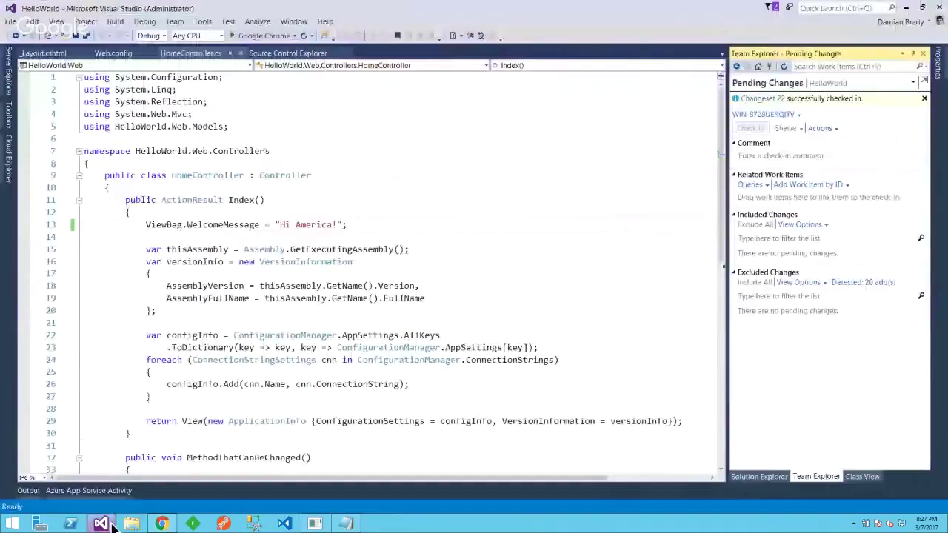
pyautogui.doubleClick(327, 226)
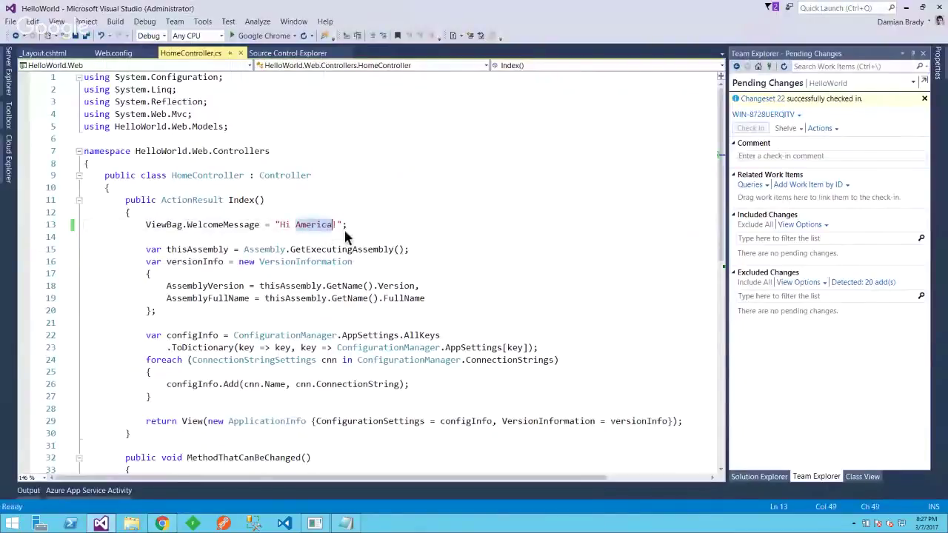
pyautogui.write('Arizona')
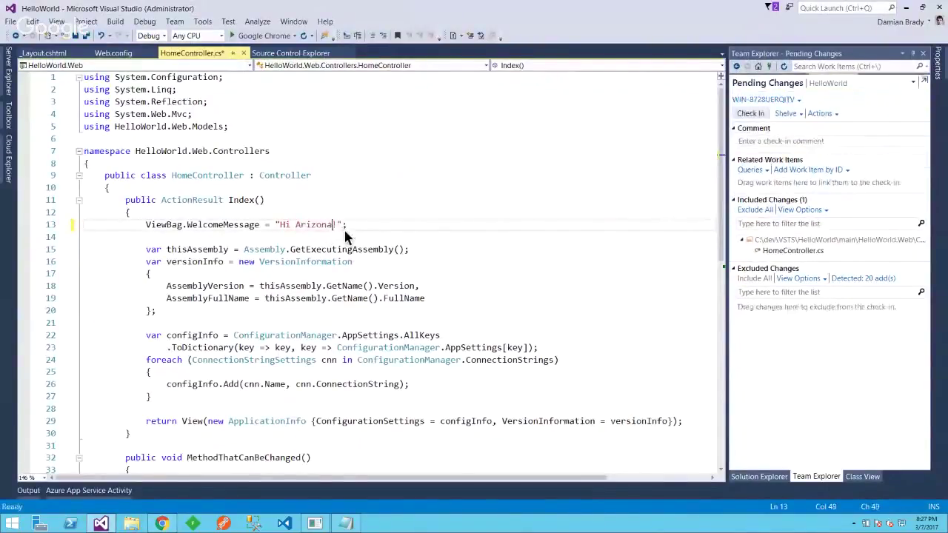
pyautogui.press('End')
pyautogui.hotkey('ctrl', 's')
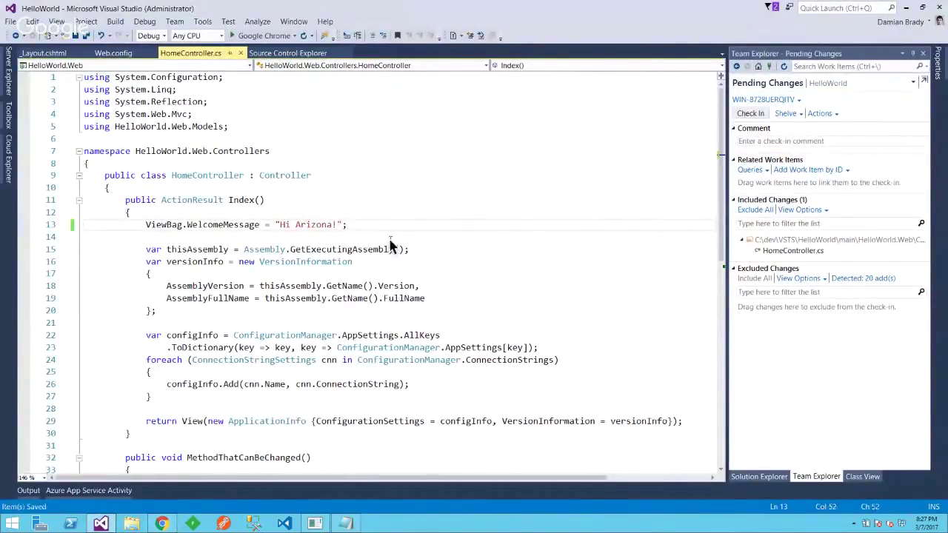
# Check in the change with the comment 'More specific location'.
pyautogui.click(789, 141)
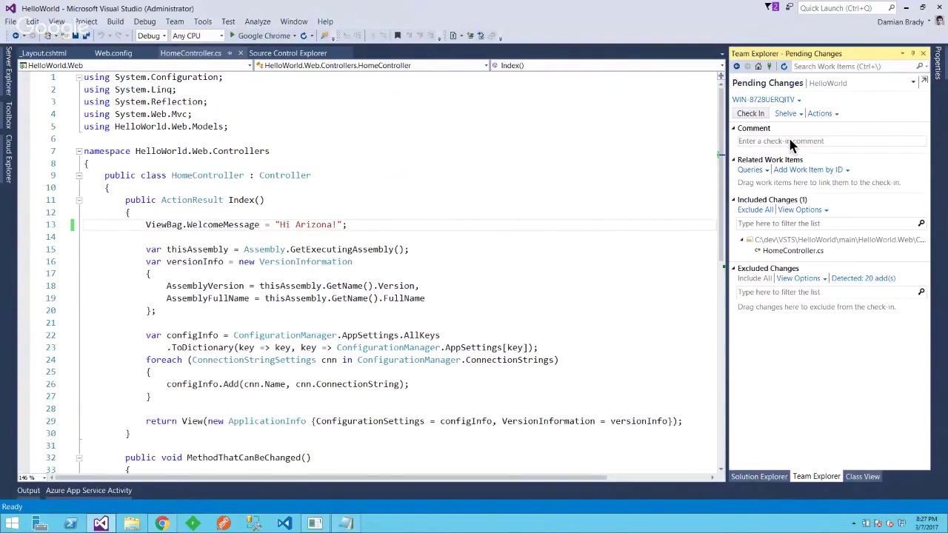
pyautogui.write('More specific location')
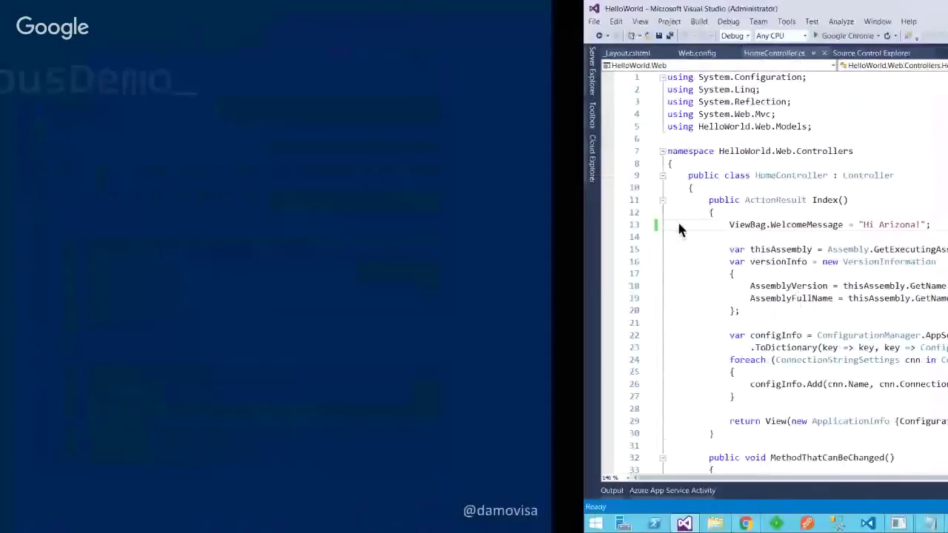
pyautogui.hotkey('ctrl', 'Return')
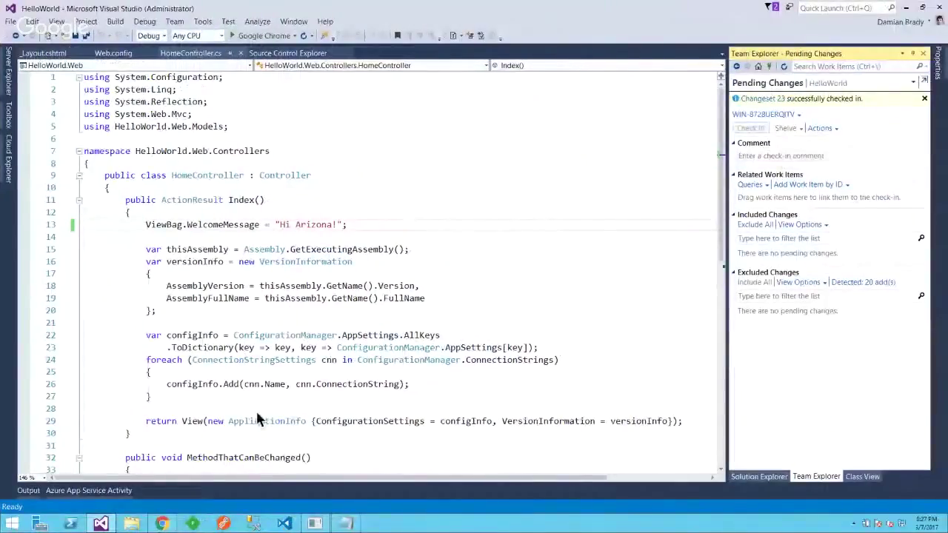
# Open the Hello World CI Build definition for editing while build 1.1.62 runs.
pyautogui.click(164, 523)
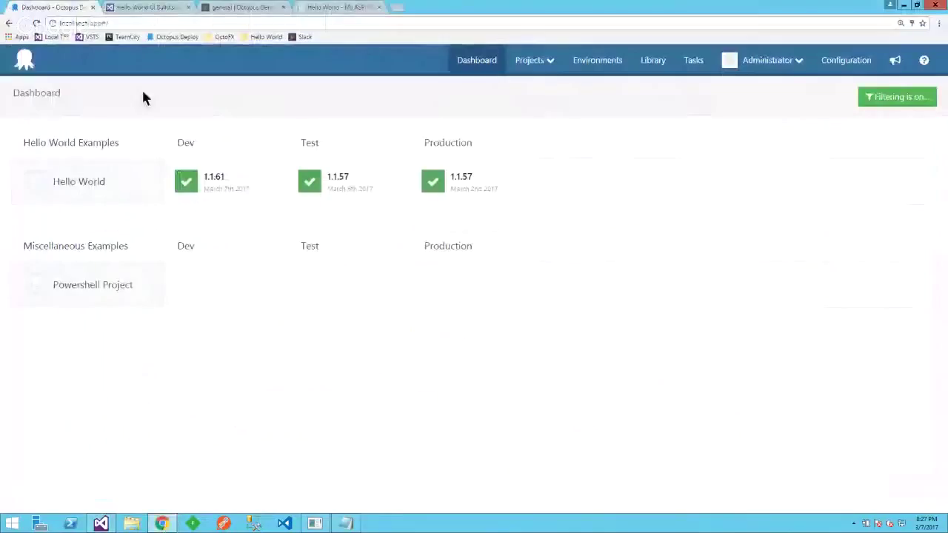
pyautogui.click(152, 8)
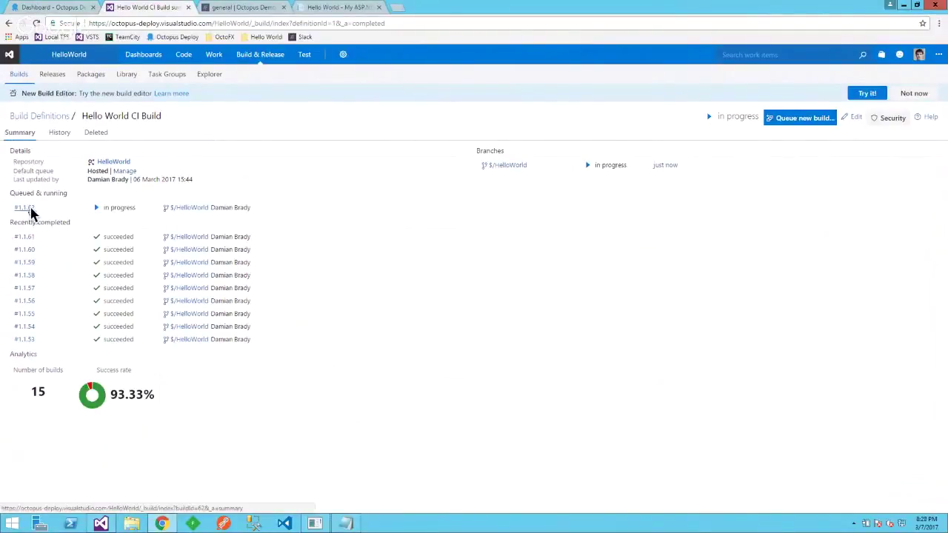
pyautogui.click(851, 118)
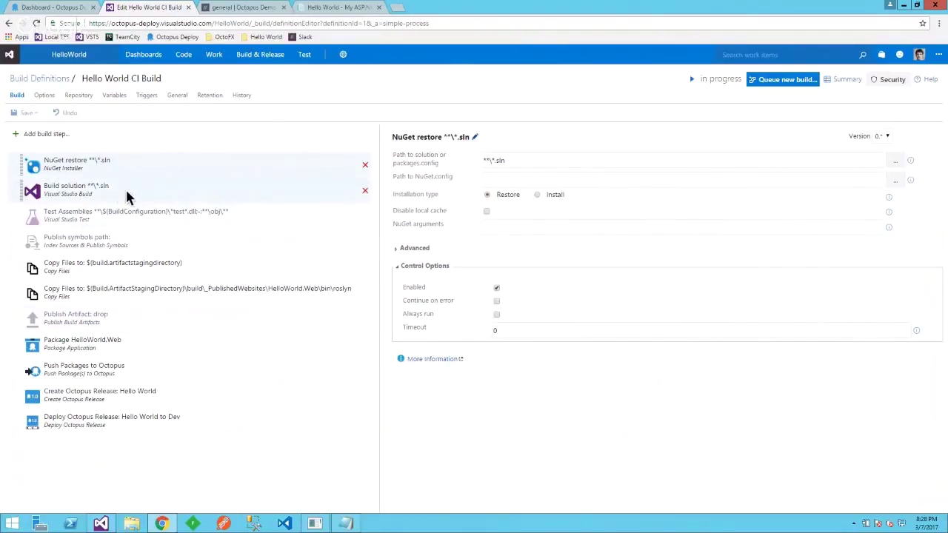
# Review the Build solution, both Copy Files and Package HelloWorld.Web step settings.
pyautogui.click(133, 198)
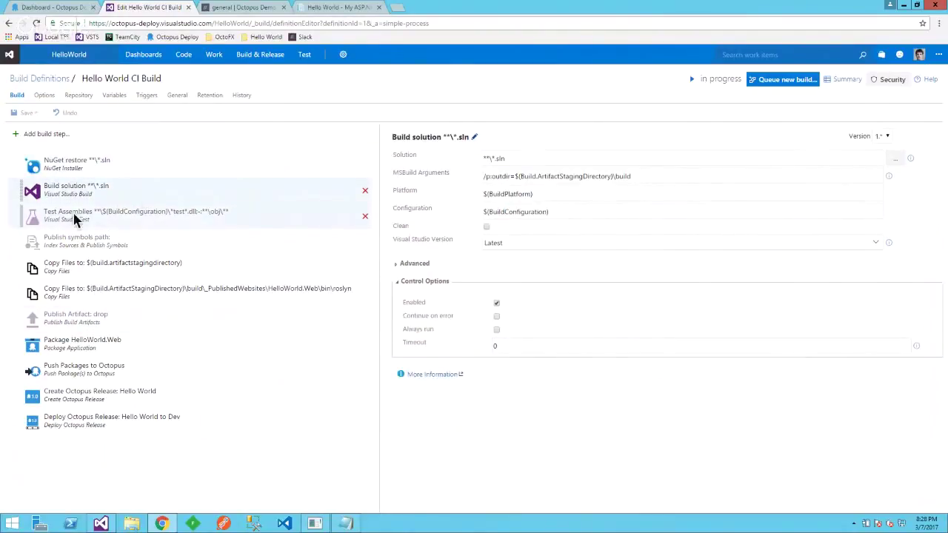
pyautogui.click(178, 275)
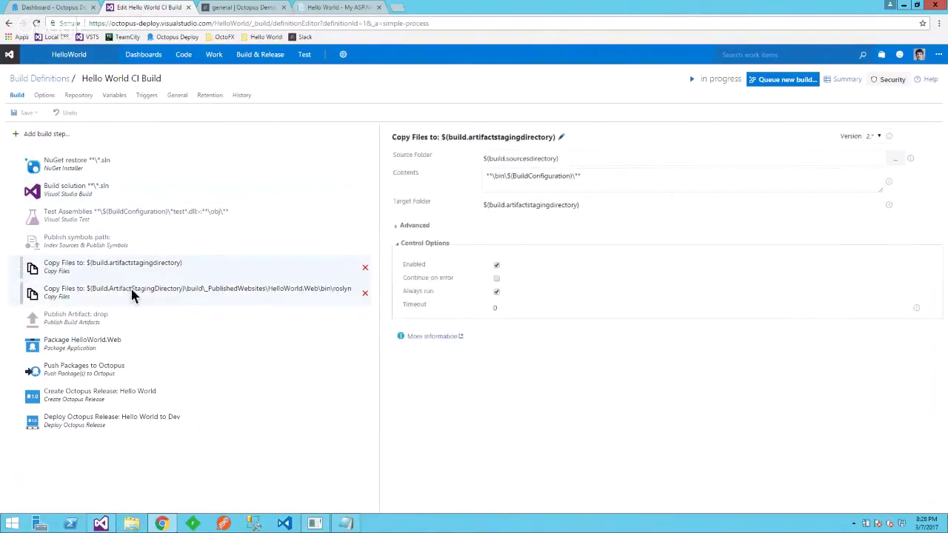
pyautogui.click(159, 300)
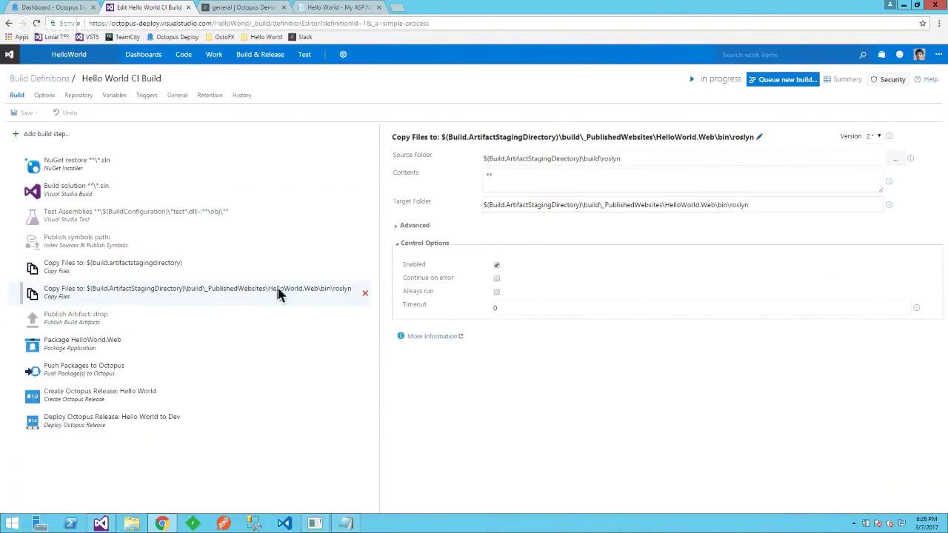
pyautogui.click(114, 354)
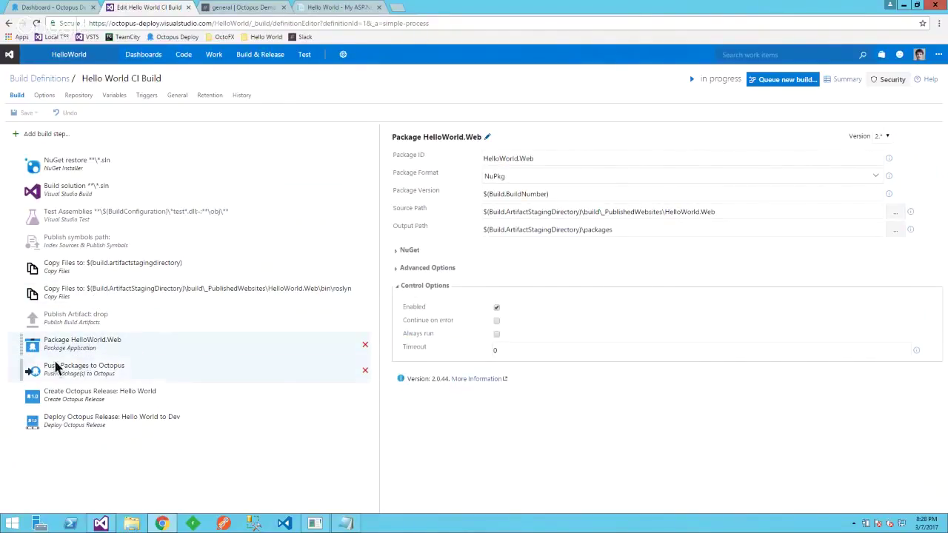
# Review the Push, Create and Deploy Octopus Release steps, then check the Marketplace menu and open a new tab.
pyautogui.click(139, 379)
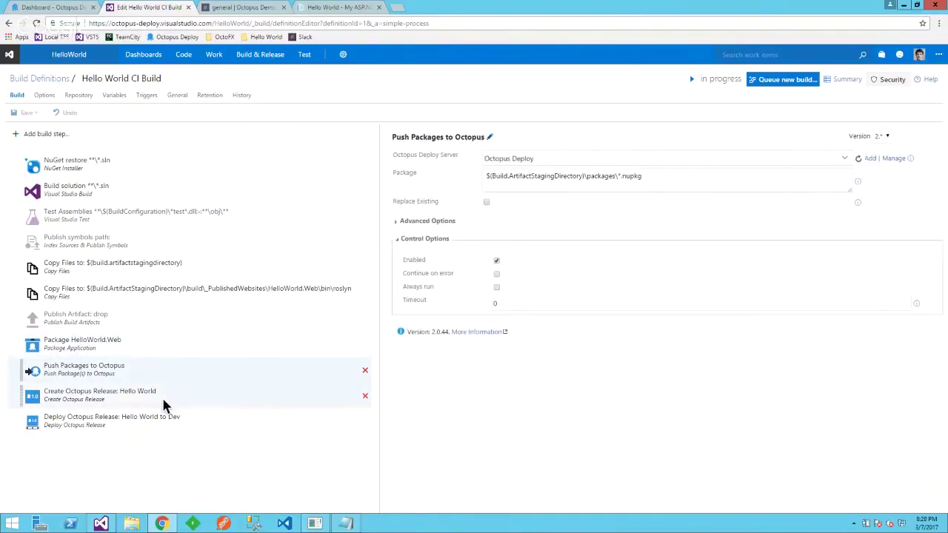
pyautogui.click(145, 401)
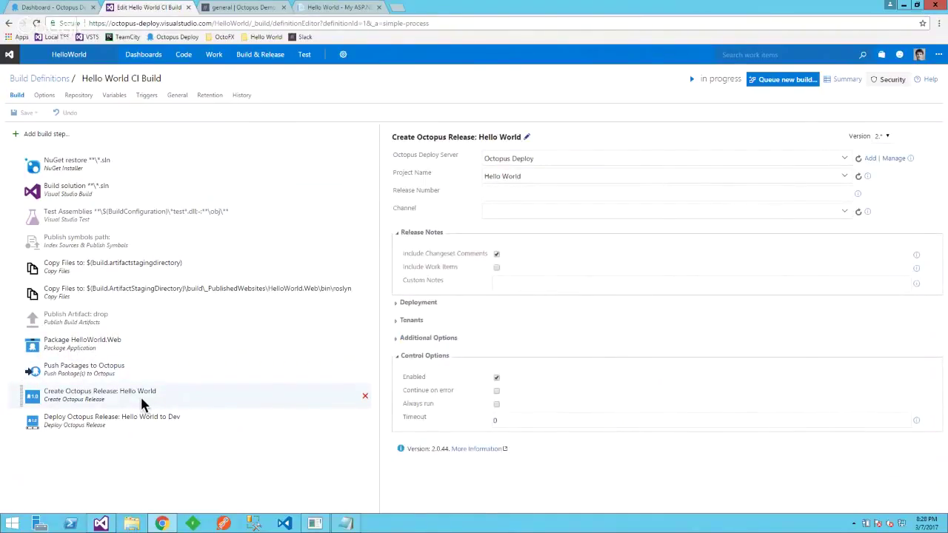
pyautogui.click(146, 429)
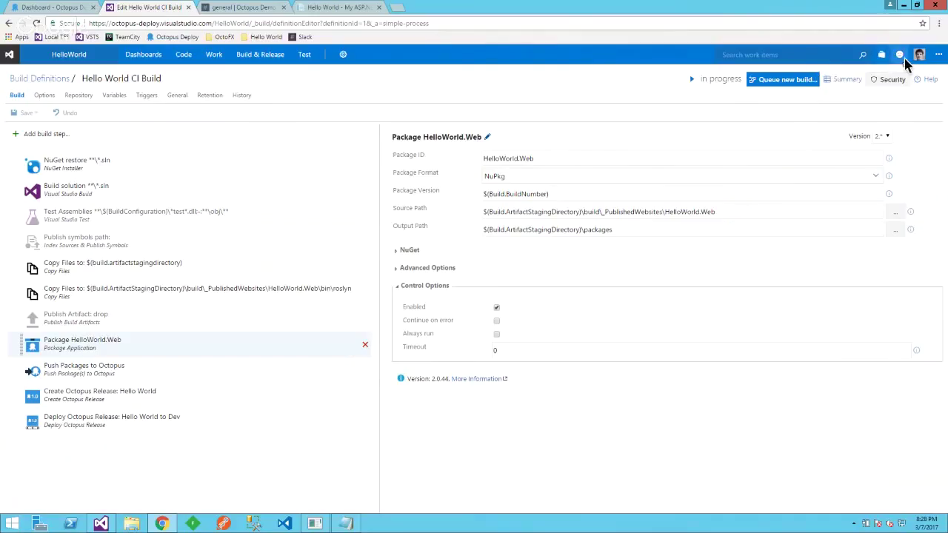
pyautogui.click(882, 55)
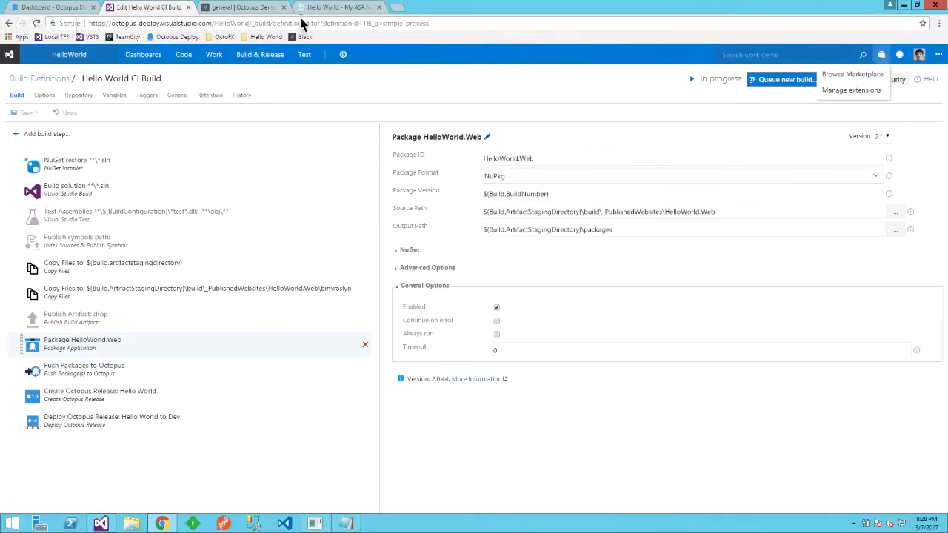
pyautogui.click(400, 8)
# Browse the Octopus Deploy Integration marketplace page and its build-tasks screenshot, then return to the build editor.
pyautogui.write('marke')
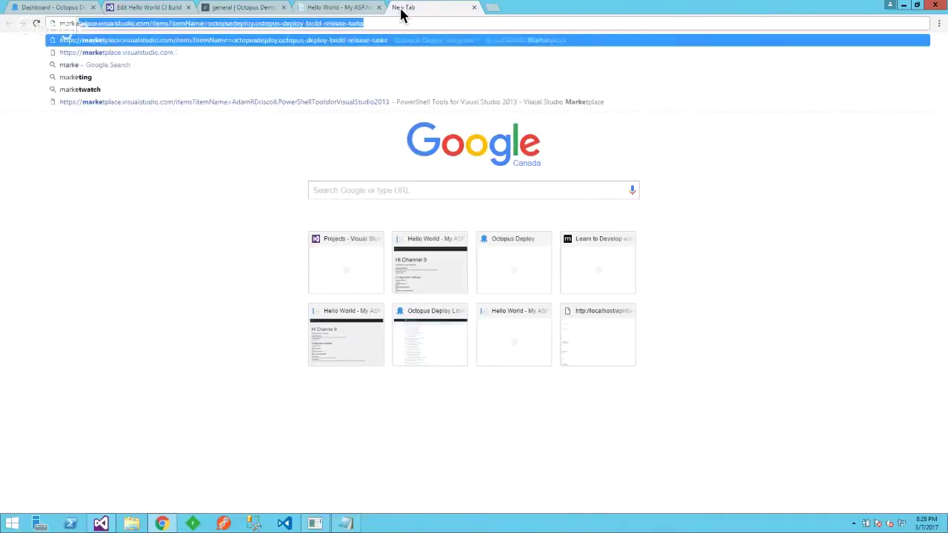
pyautogui.press('Return')
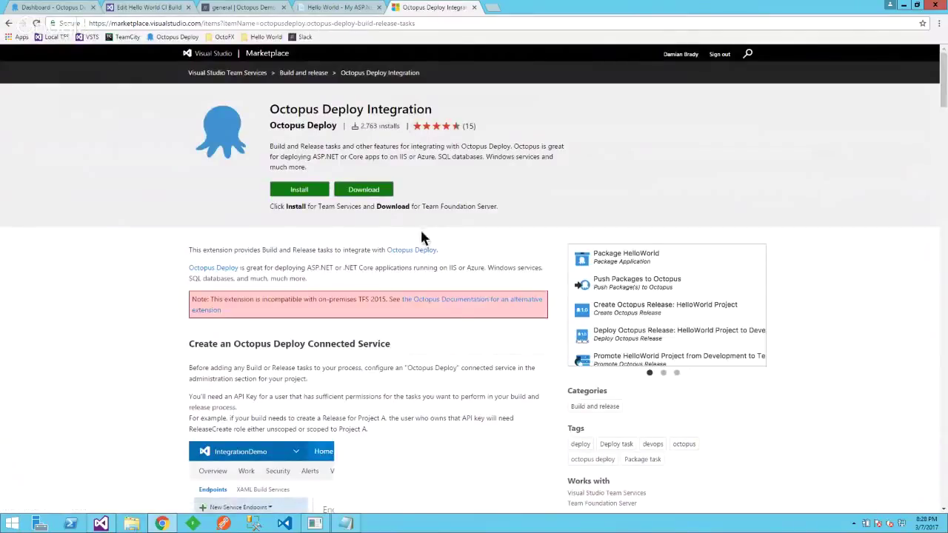
pyautogui.click(672, 331)
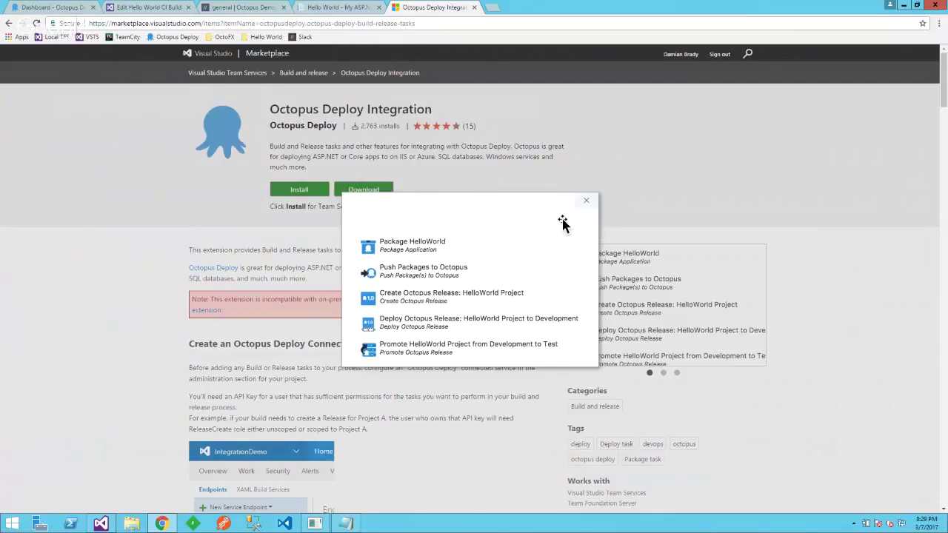
pyautogui.click(587, 202)
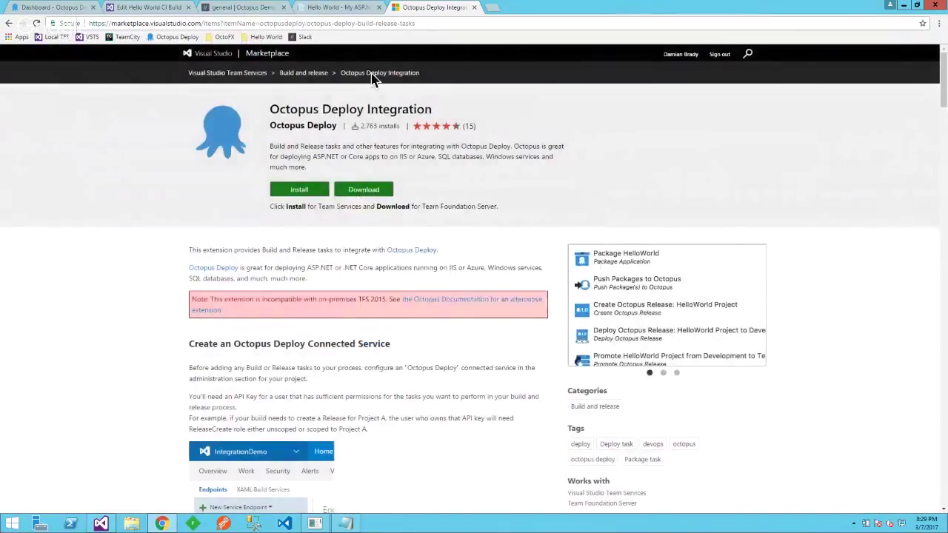
pyautogui.click(132, 8)
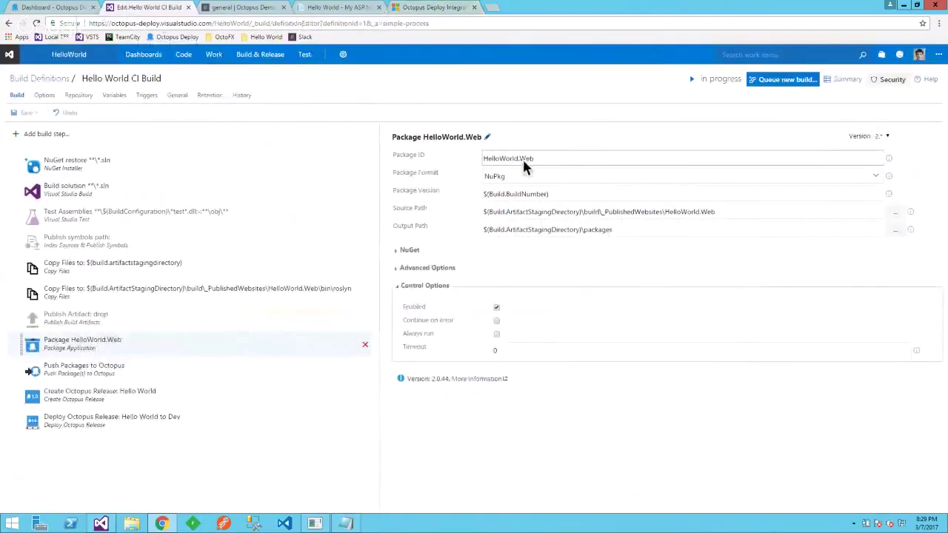
# Confirm Octopus Deploy as the Push Packages to Octopus step's server.
pyautogui.click(153, 376)
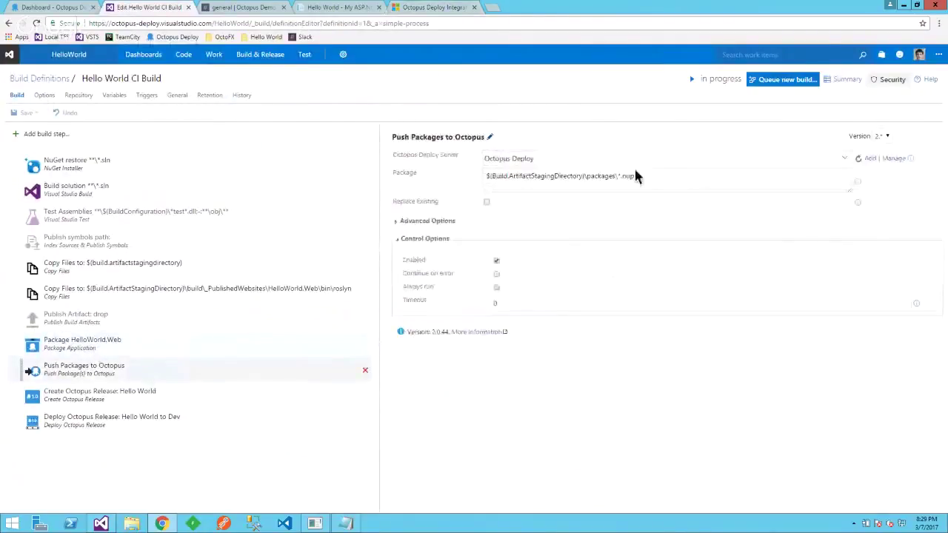
pyautogui.click(846, 159)
pyautogui.click(569, 175)
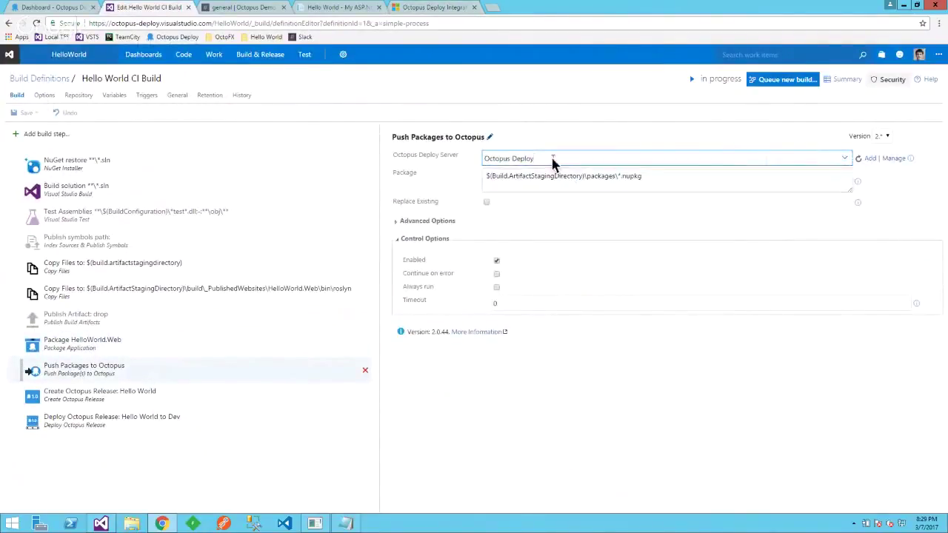
# Confirm Hello World as the Create Octopus Release project and check its Release Number and Channel fields.
pyautogui.click(170, 400)
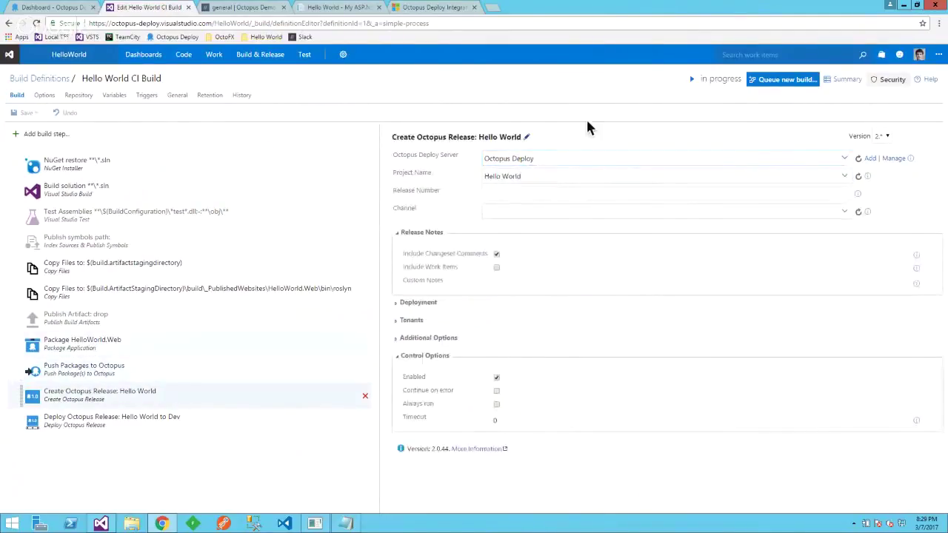
pyautogui.click(845, 176)
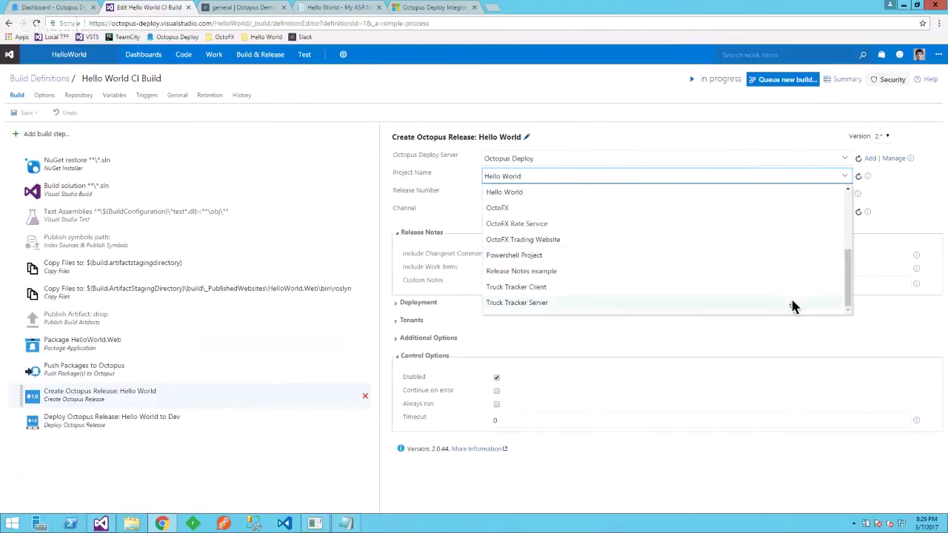
pyautogui.scroll(5, 814, 291)
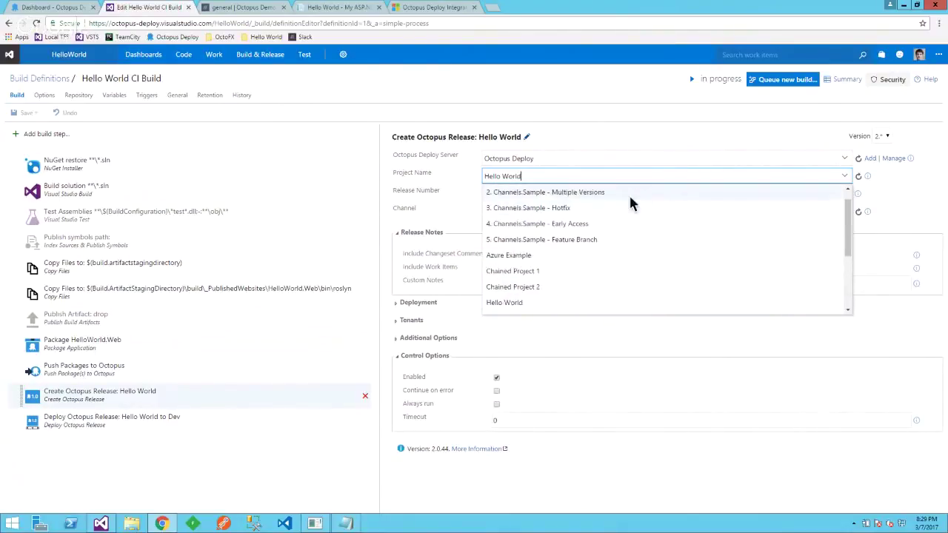
pyautogui.scroll(-1, 622, 211)
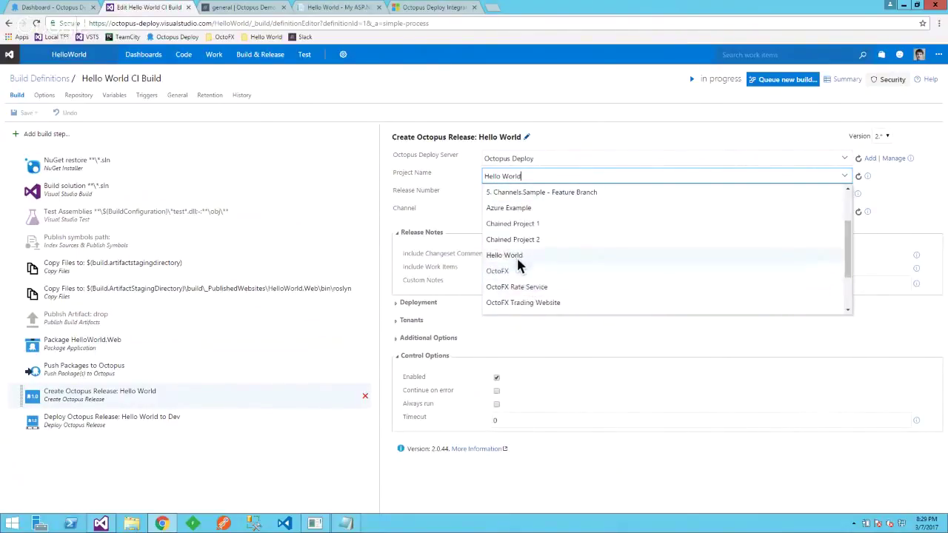
pyautogui.click(516, 256)
pyautogui.click(486, 193)
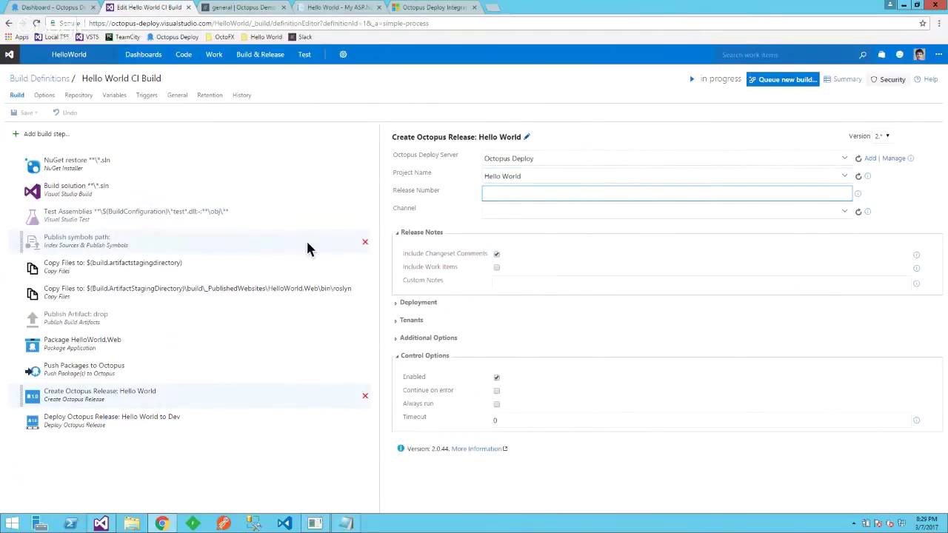
pyautogui.click(763, 212)
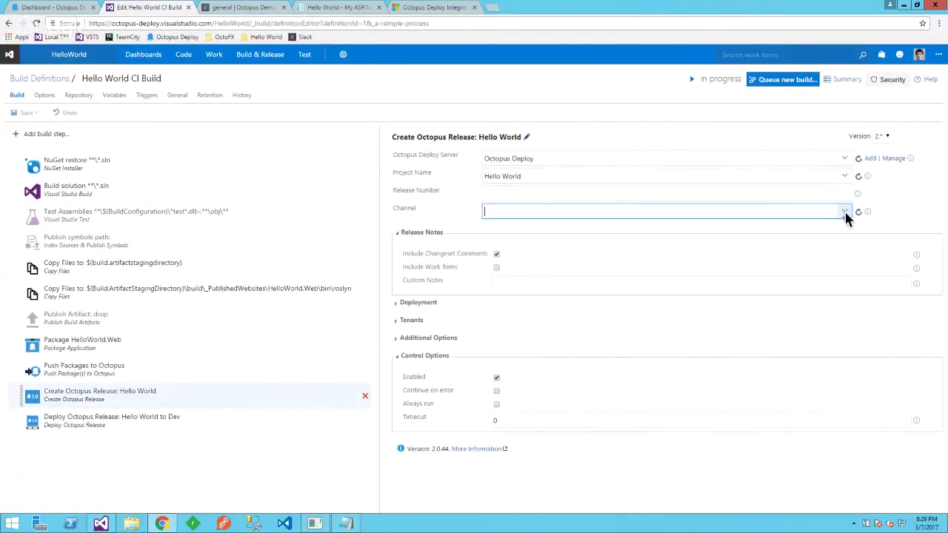
pyautogui.click(9, 78)
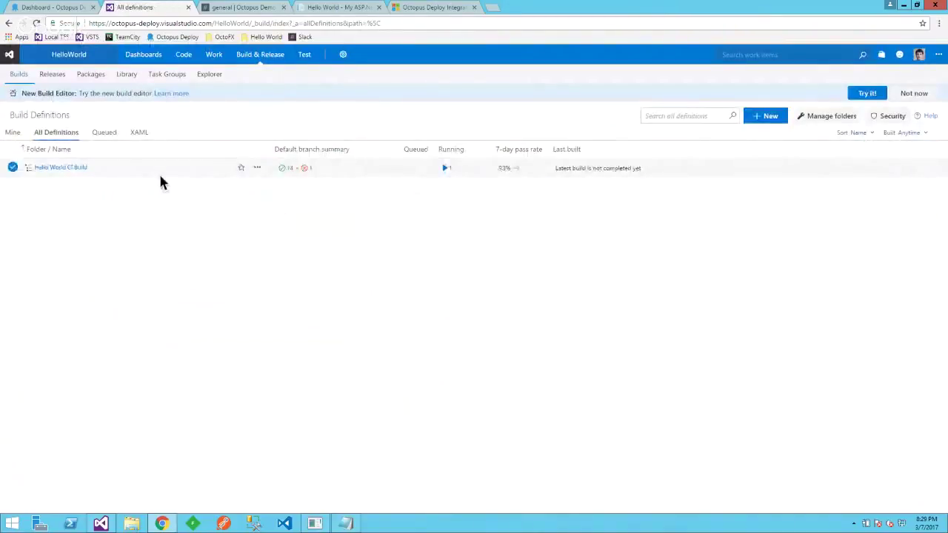
# Check running build 1.1.62, then confirm its Dev deployment on the Octopus dashboard.
pyautogui.click(61, 168)
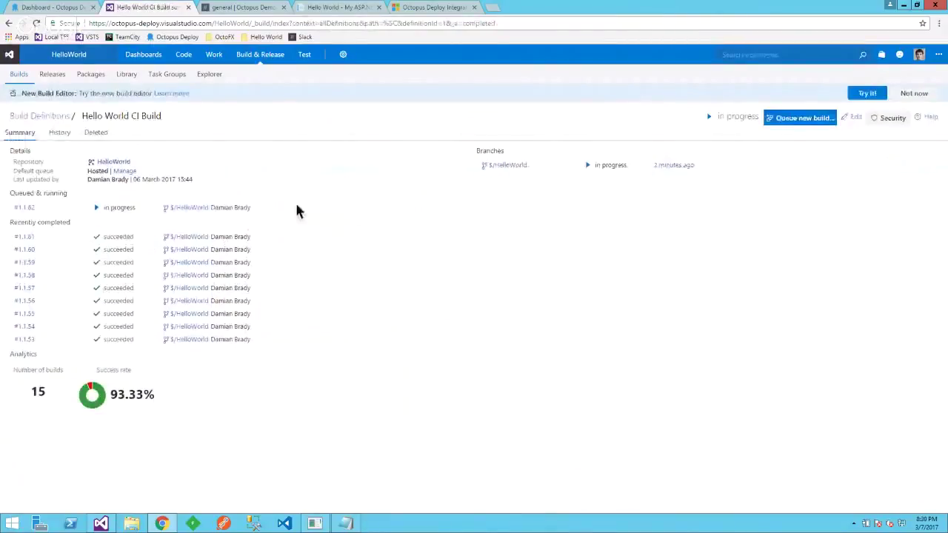
pyautogui.click(26, 208)
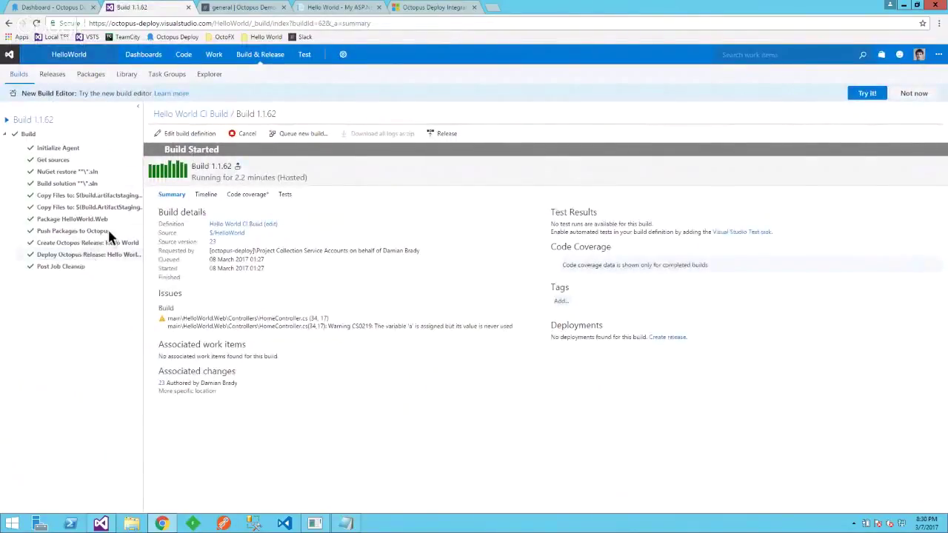
pyautogui.click(49, 9)
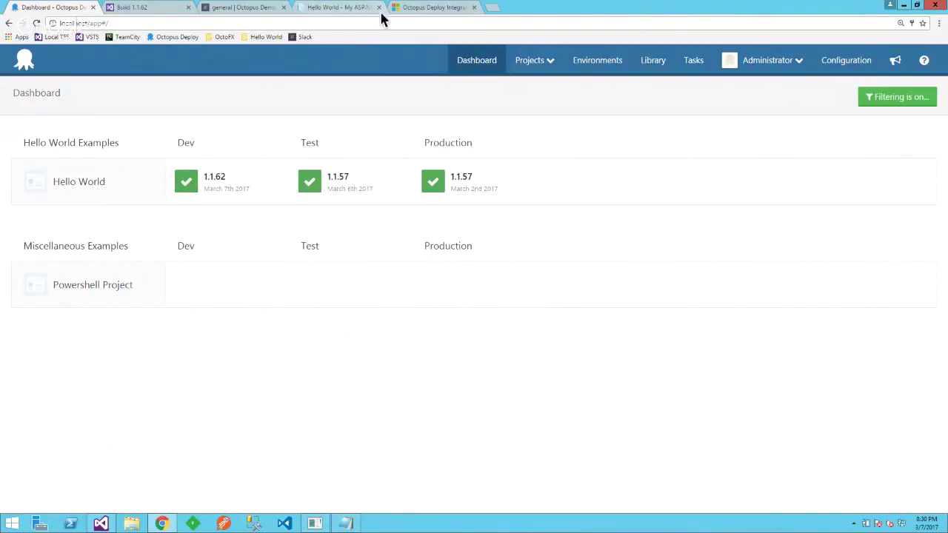
# Reload the Dev Hello World site to see 'Hi Arizona!' and version 1.0.6276.2679.
pyautogui.click(356, 11)
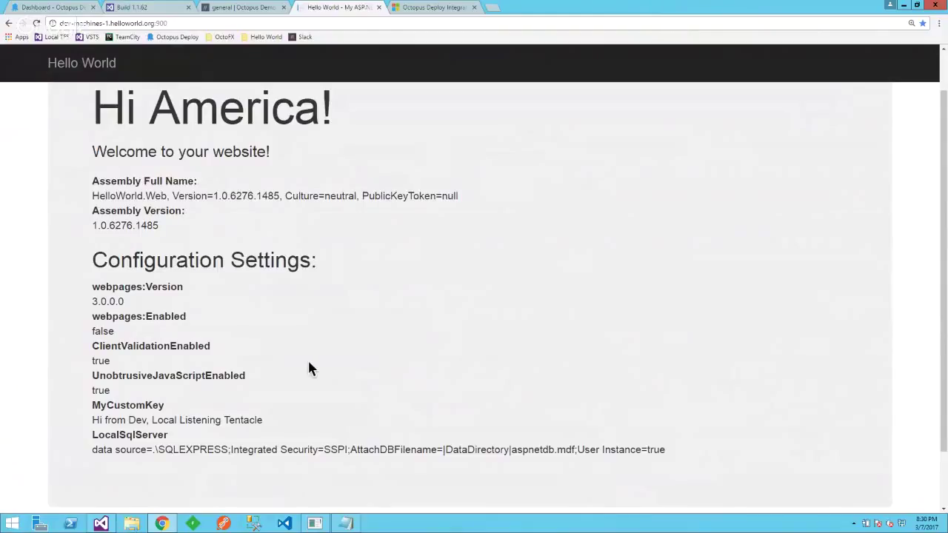
pyautogui.press('F5')
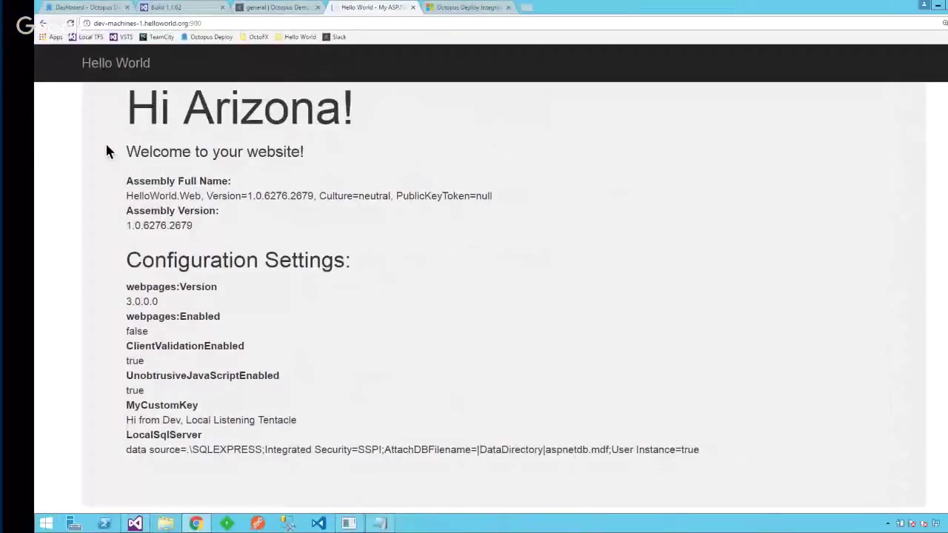
# Go back to the Octopus dashboard and open the Hello World project overview.
pyautogui.click(88, 7)
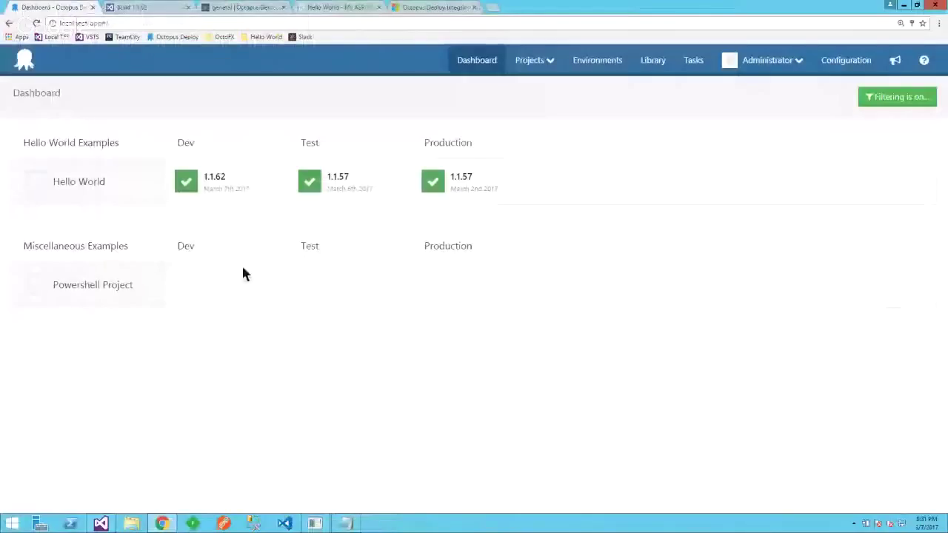
pyautogui.click(78, 189)
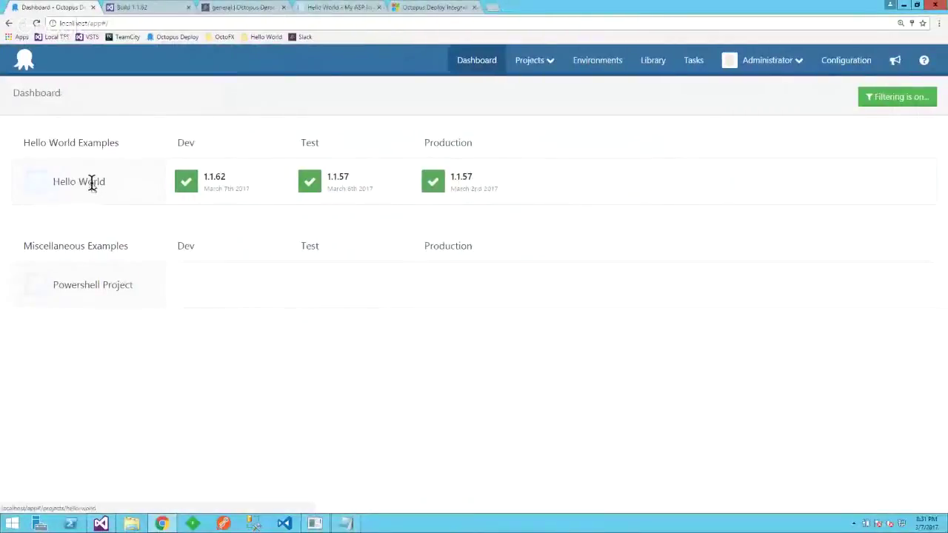
pyautogui.click(92, 184)
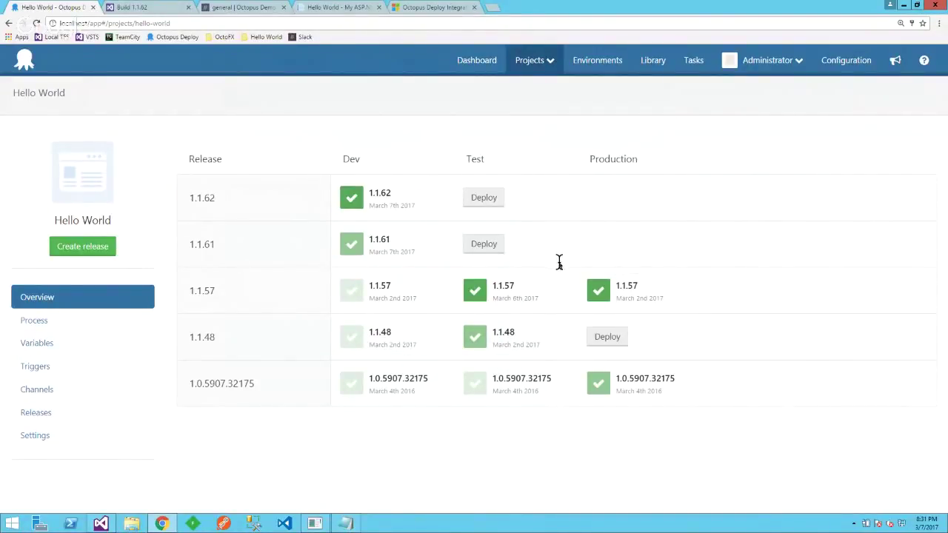
# Open the production Hello World site from the bookmarks in a new tab and view it.
pyautogui.click(266, 37)
pyautogui.middleClick(304, 84)
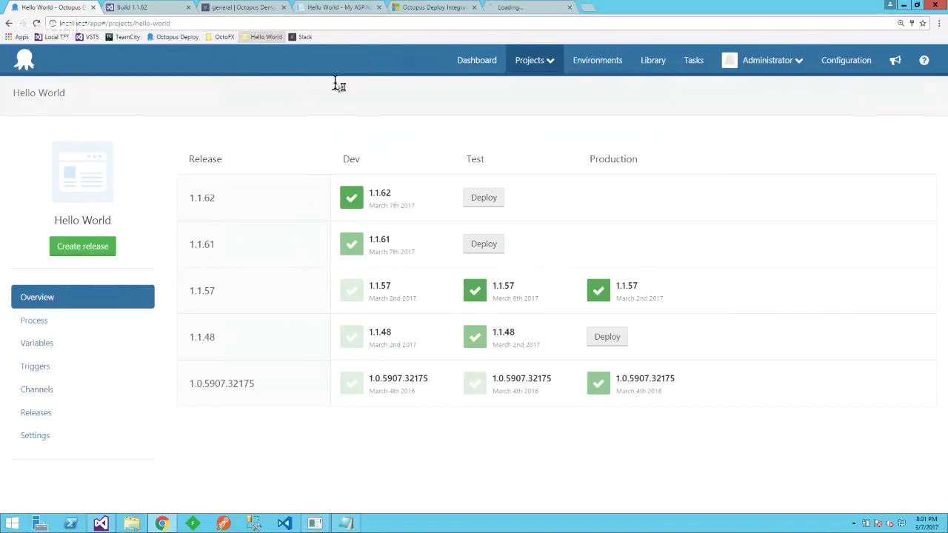
pyautogui.click(509, 9)
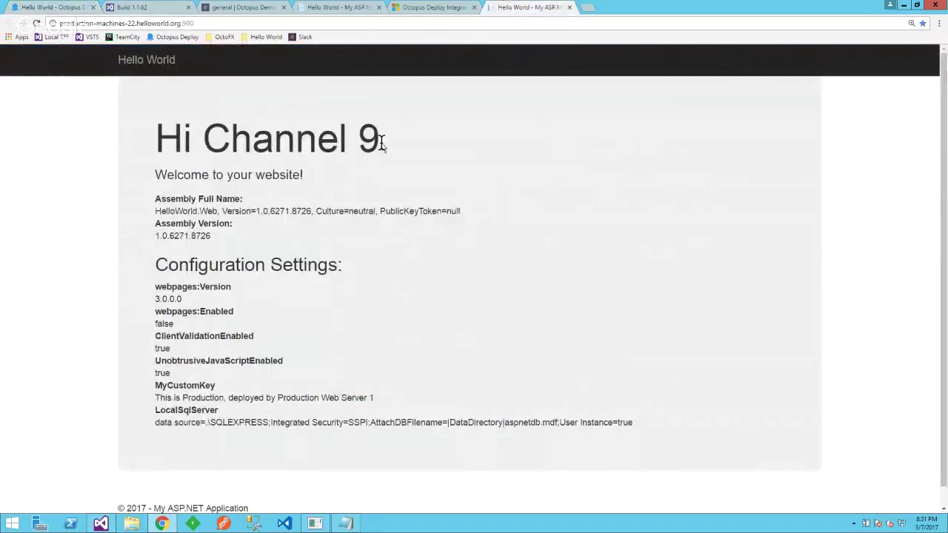
# Highlight 'Channel 9' in the production greeting, then return to the Octopus Hello World overview.
pyautogui.moveTo(384, 139); pyautogui.dragTo(184, 163)
pyautogui.click(415, 164)
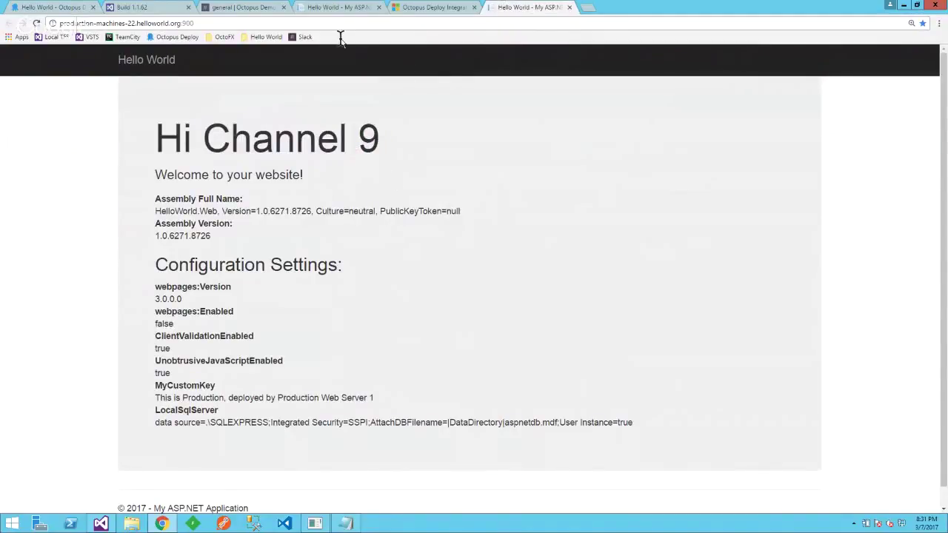
pyautogui.click(66, 9)
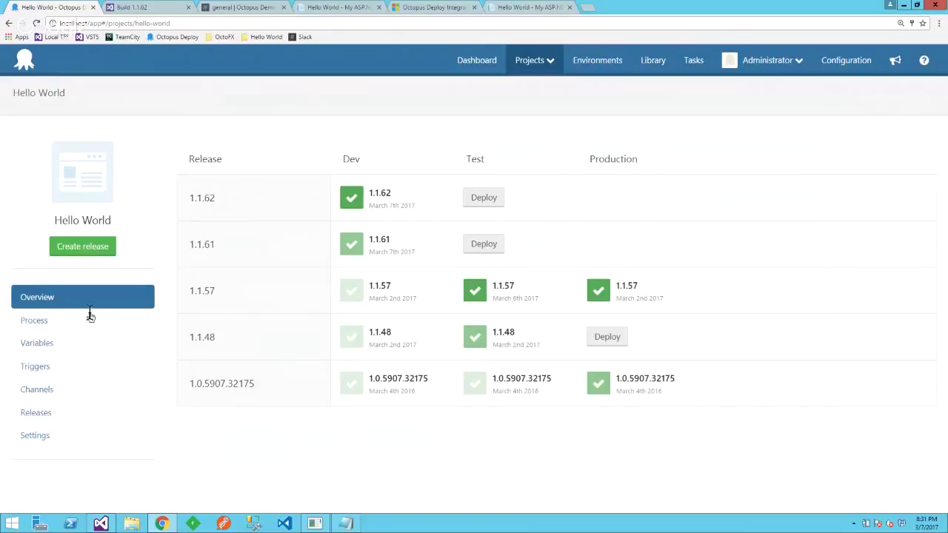
# Check the deployment process, then open the task summary for release 1.1.62's Dev deployment.
pyautogui.click(52, 323)
pyautogui.click(384, 197)
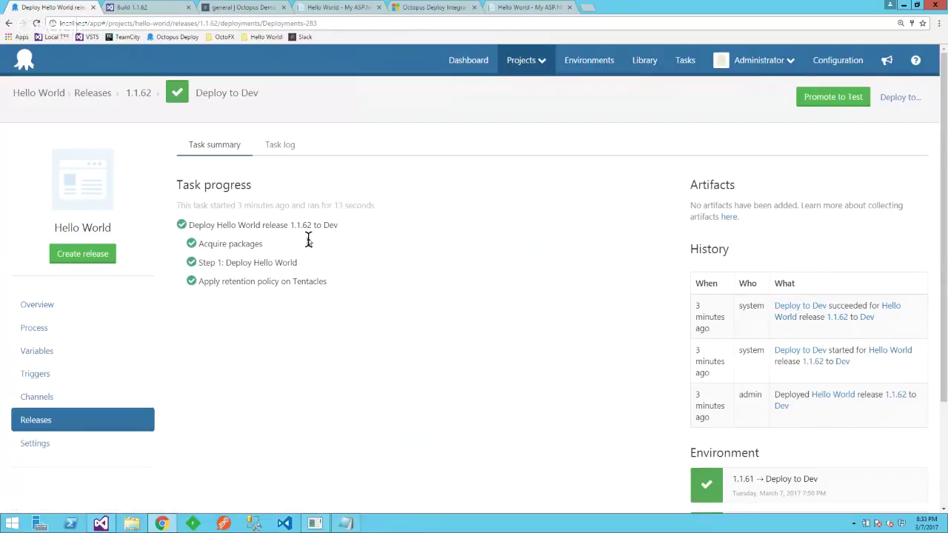
# Show the 1.1.62 Dev task log and expand the Tentacle's package upload and delta details.
pyautogui.click(266, 224)
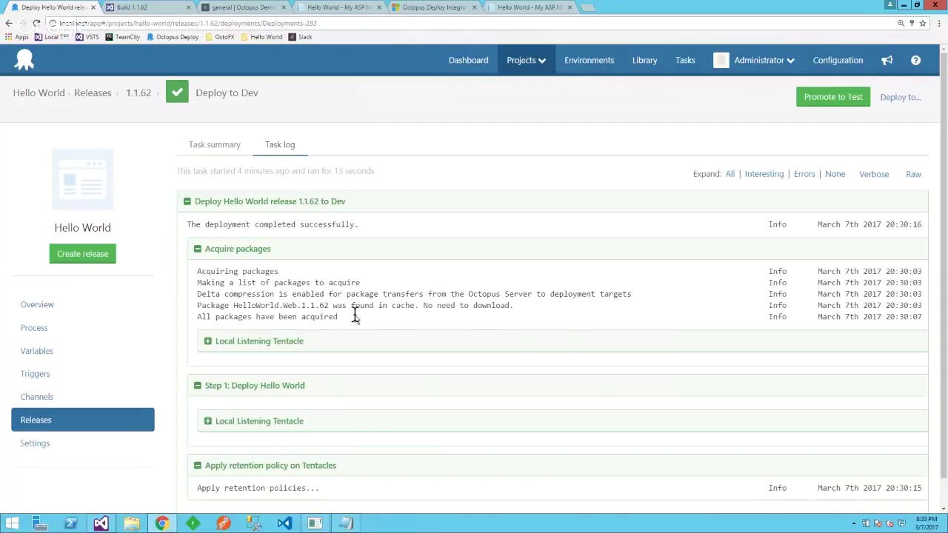
pyautogui.scroll(-1, 283, 302)
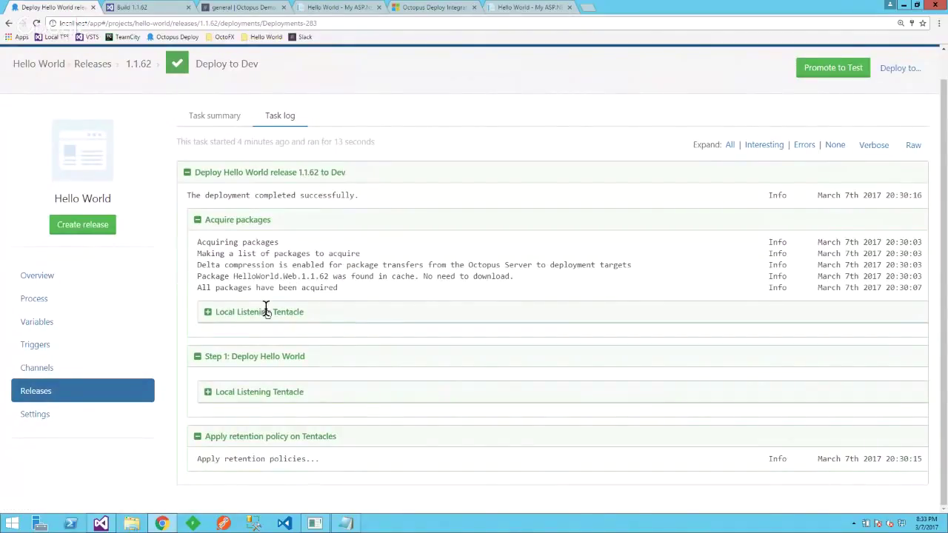
pyautogui.click(259, 312)
pyautogui.scroll(-2, 363, 298)
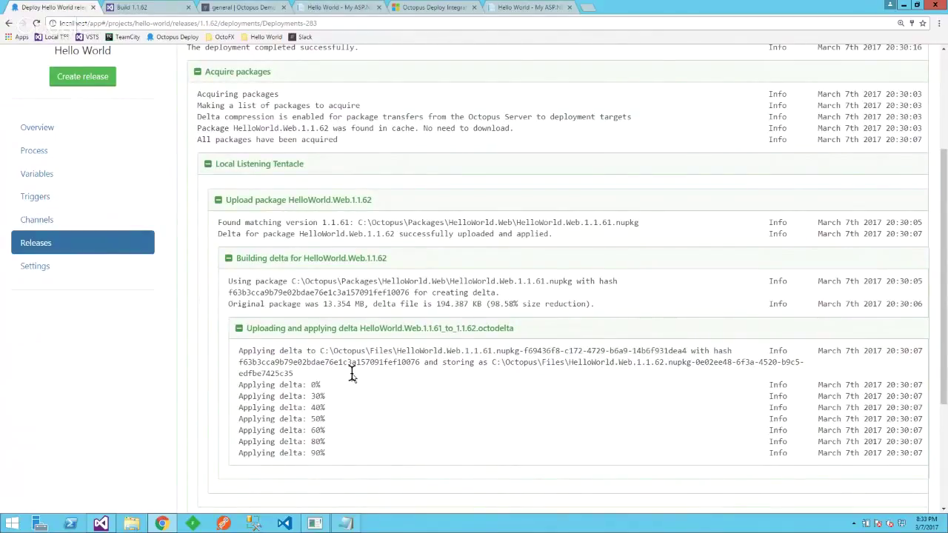
pyautogui.scroll(-2, 318, 343)
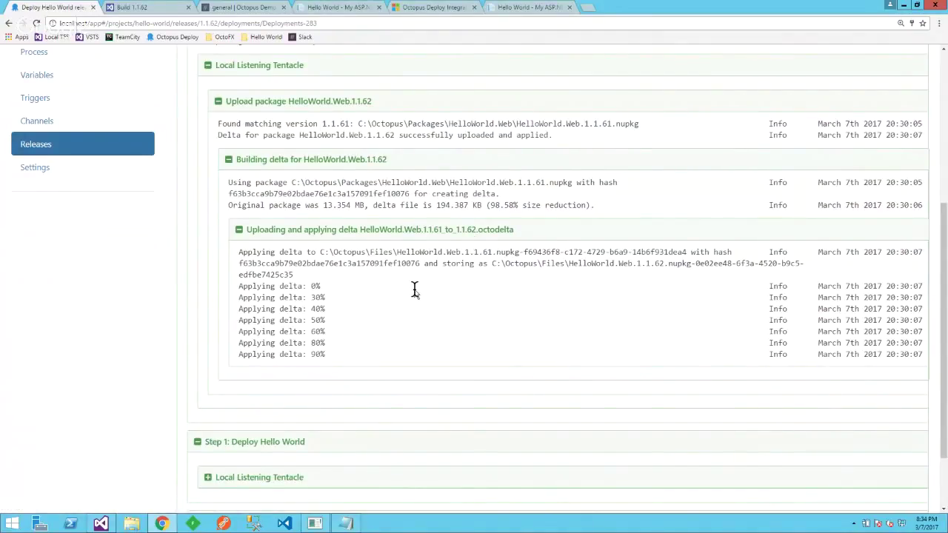
pyautogui.scroll(-1, 415, 289)
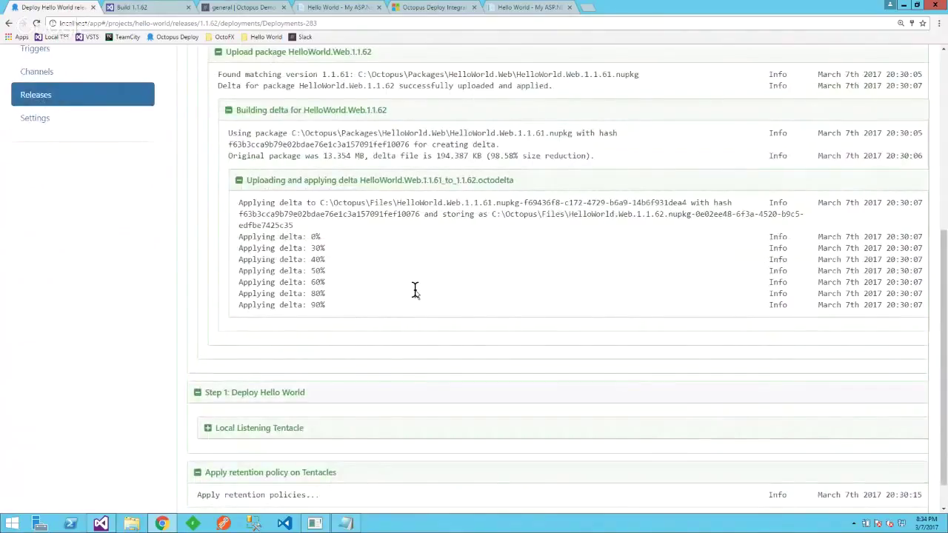
pyautogui.scroll(-1, 383, 290)
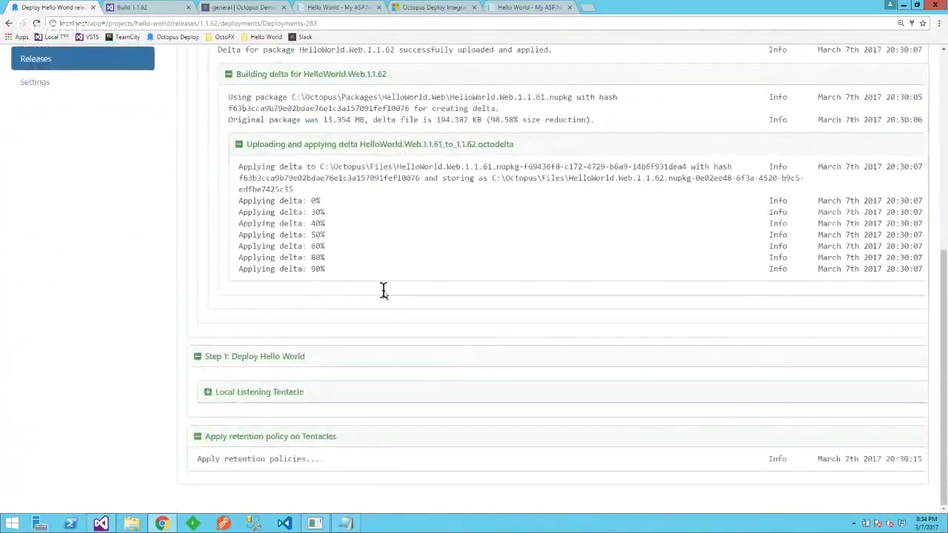
# Expand the deploy step's Tentacle log and reveal the 11 additional hidden lines.
pyautogui.click(232, 392)
pyautogui.scroll(-3, 482, 333)
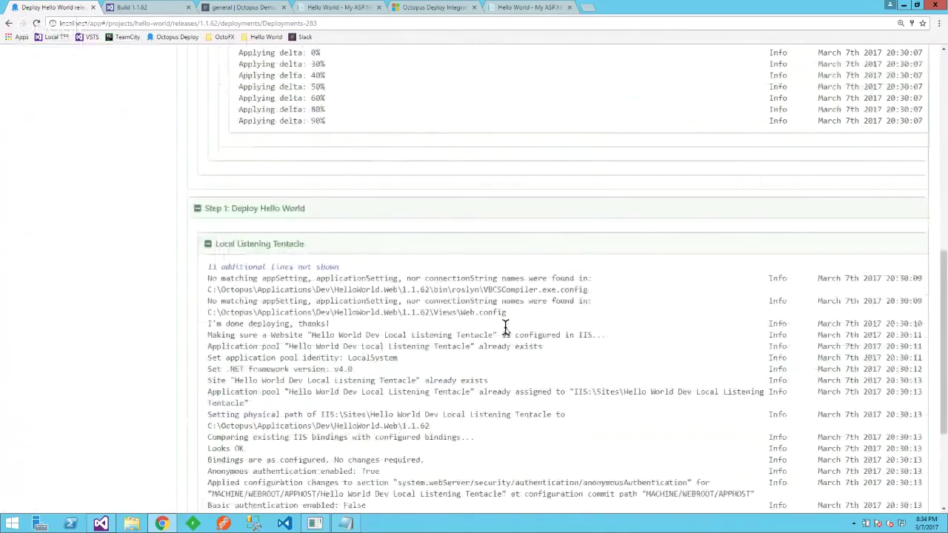
pyautogui.scroll(-3, 313, 246)
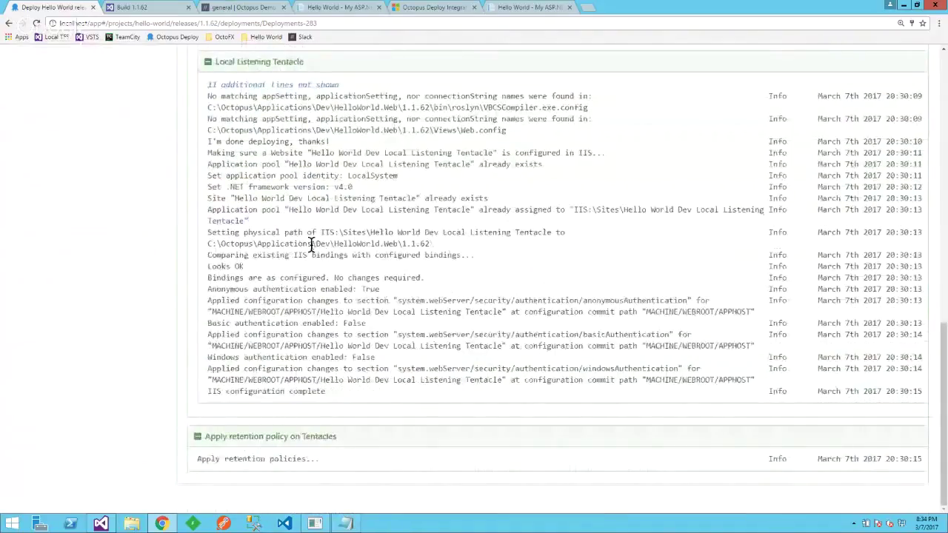
pyautogui.click(256, 85)
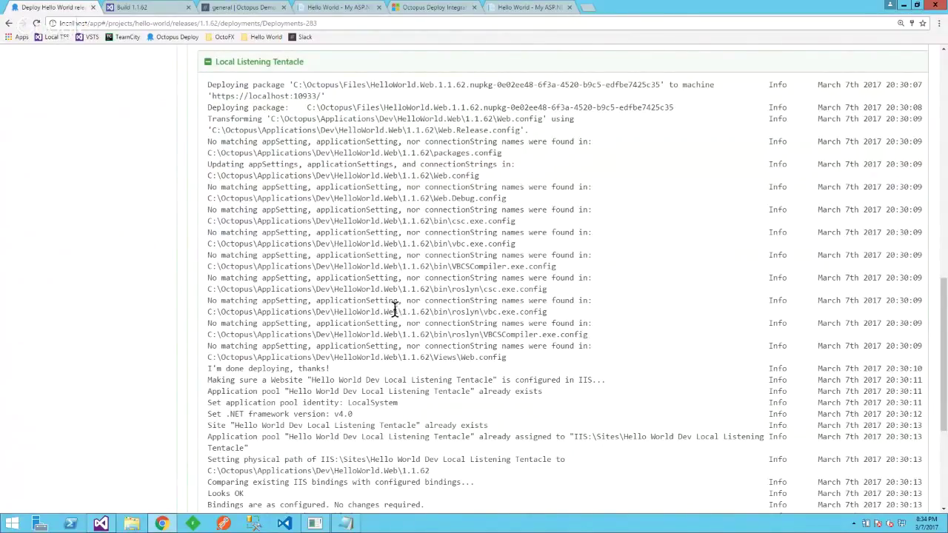
pyautogui.scroll(15, 355, 270)
# Open the task log of release 1.1.57's Production deployment.
pyautogui.click(64, 305)
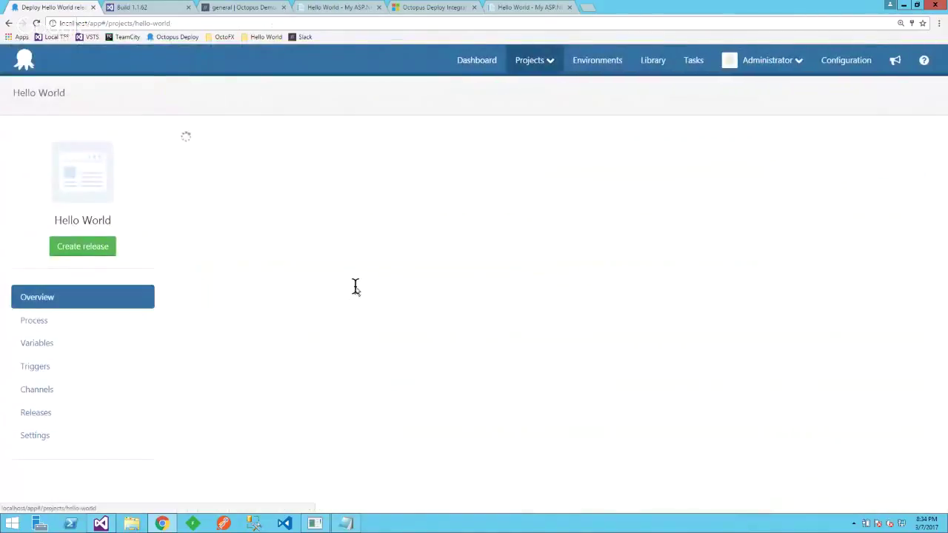
pyautogui.click(619, 297)
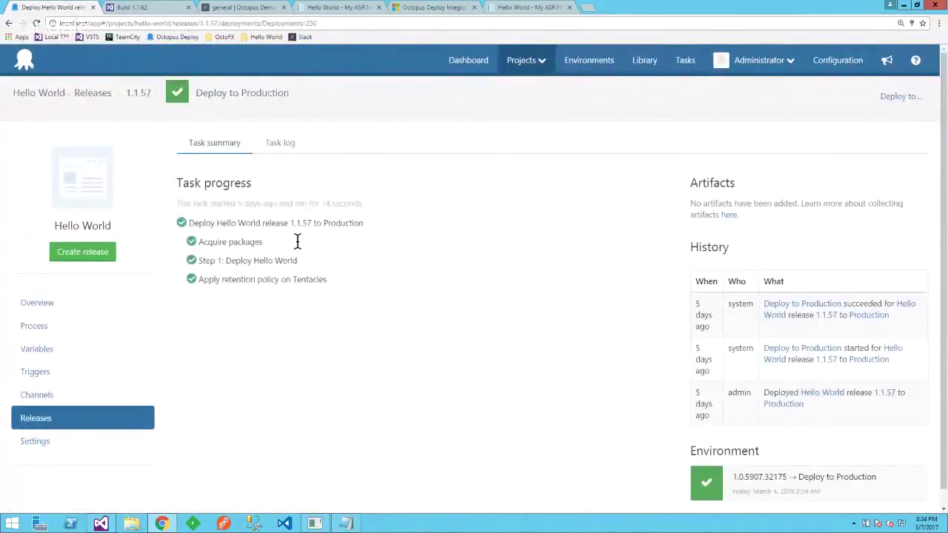
pyautogui.click(261, 260)
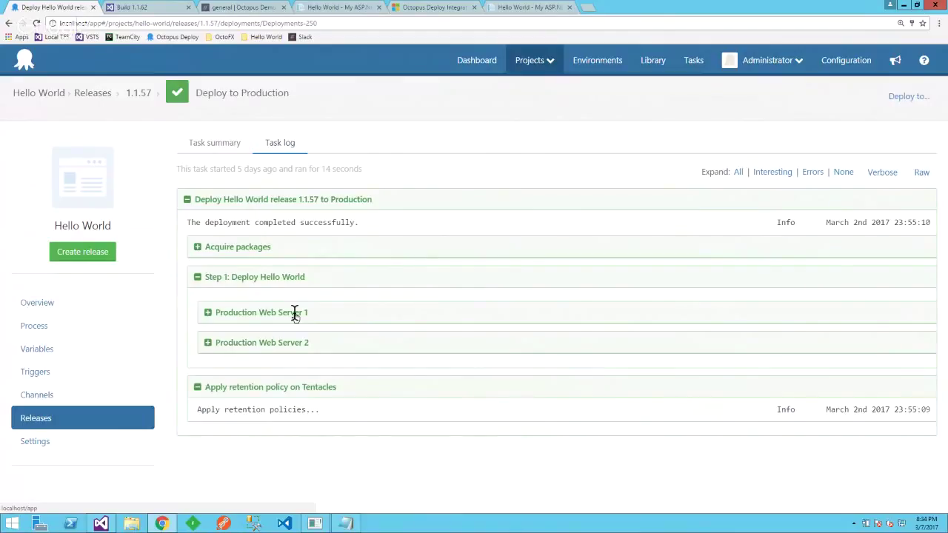
# Expand the log sections for Production Web Server 1 and Production Web Server 2.
pyautogui.click(295, 313)
pyautogui.scroll(-3, 427, 312)
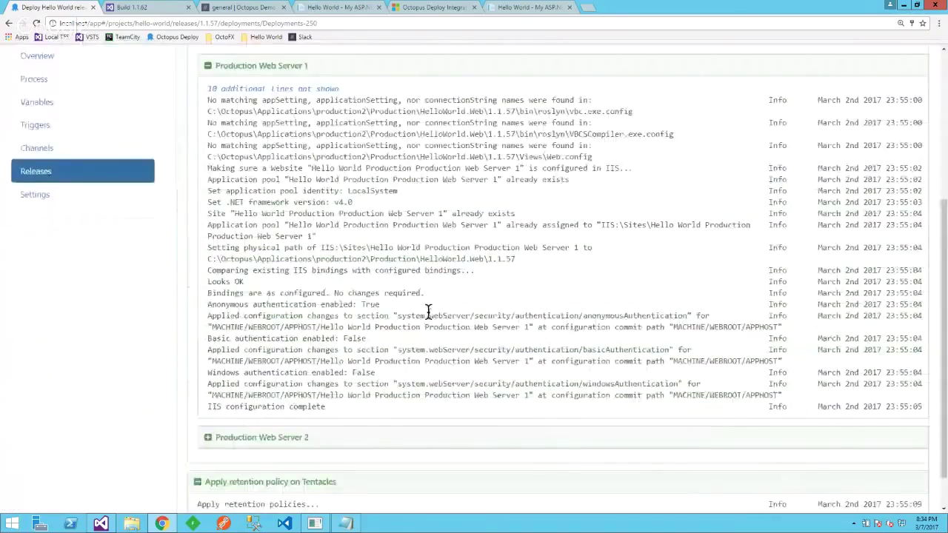
pyautogui.scroll(-2, 427, 312)
pyautogui.click(551, 295)
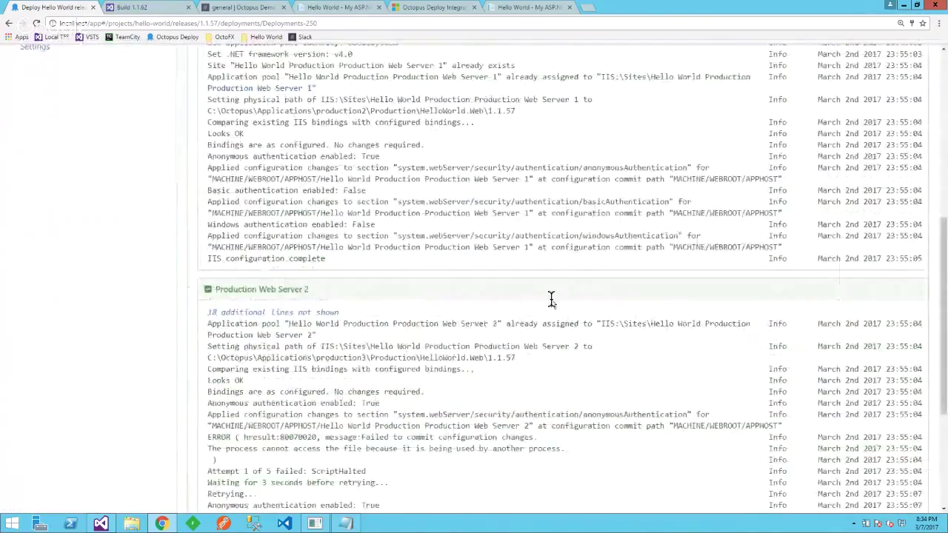
pyautogui.scroll(6, 693, 199)
# Read through the raw 1.1.57 Production log, then return to the Hello World project overview.
pyautogui.click(912, 172)
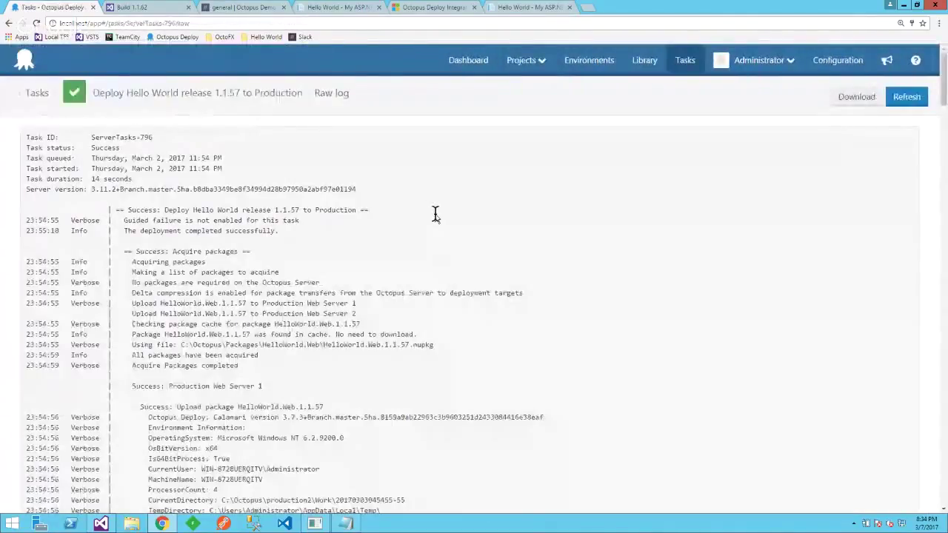
pyautogui.scroll(-1, 435, 219)
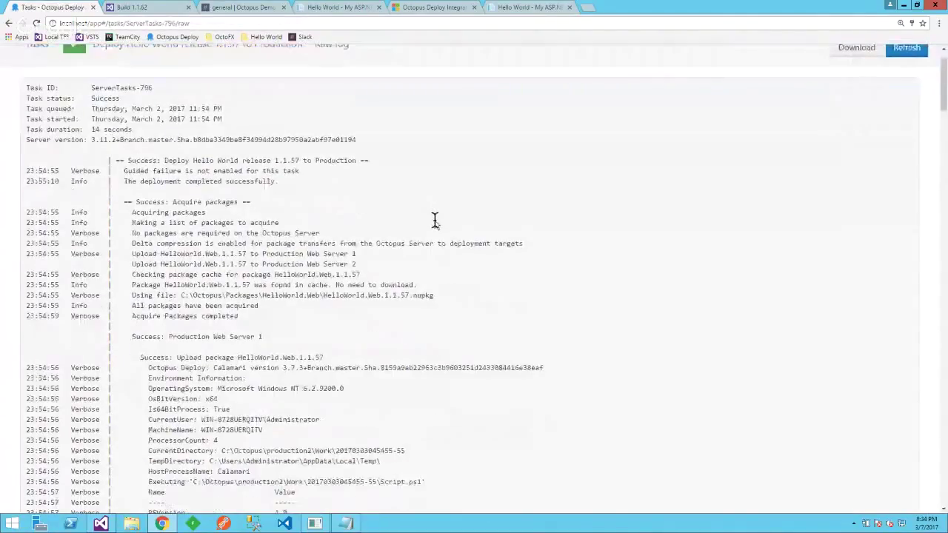
pyautogui.scroll(-5, 437, 219)
pyautogui.scroll(-2, 445, 215)
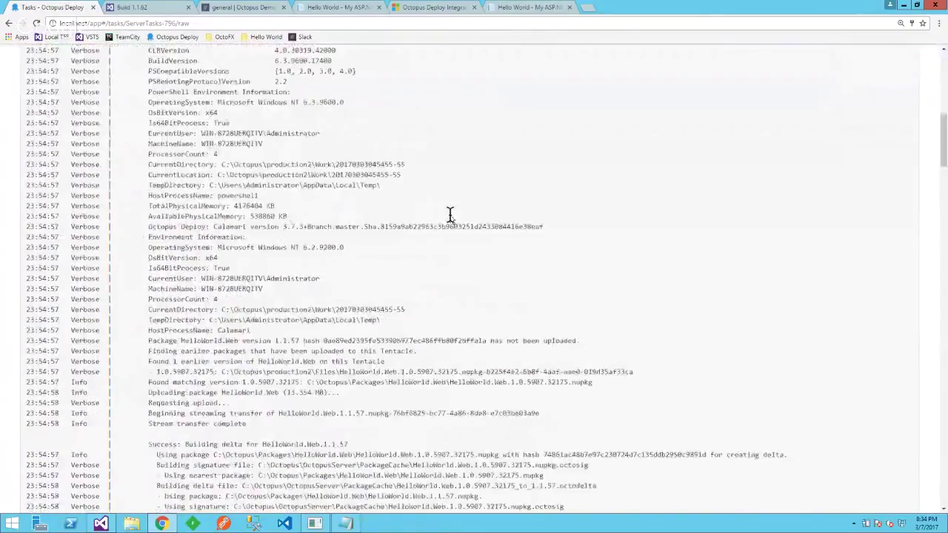
pyautogui.scroll(-4, 451, 215)
pyautogui.scroll(5, 450, 214)
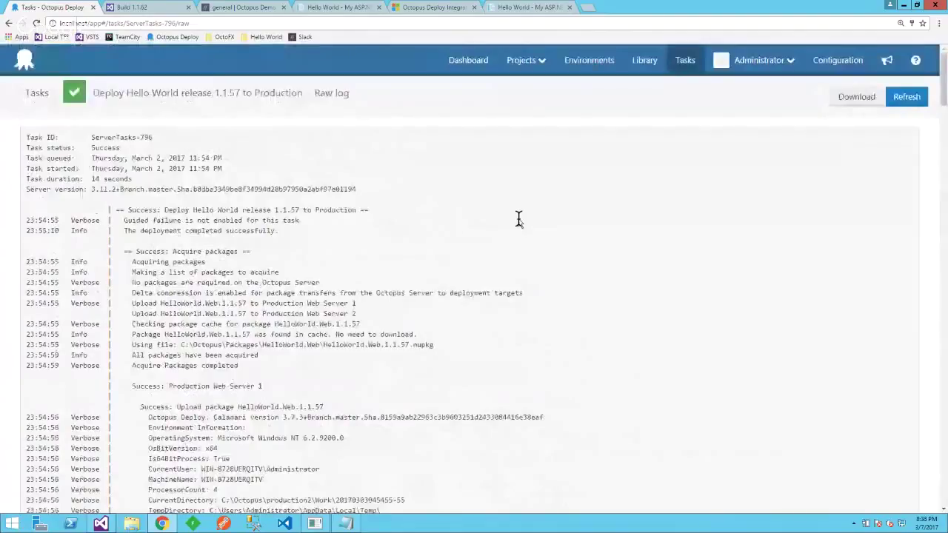
pyautogui.click(525, 60)
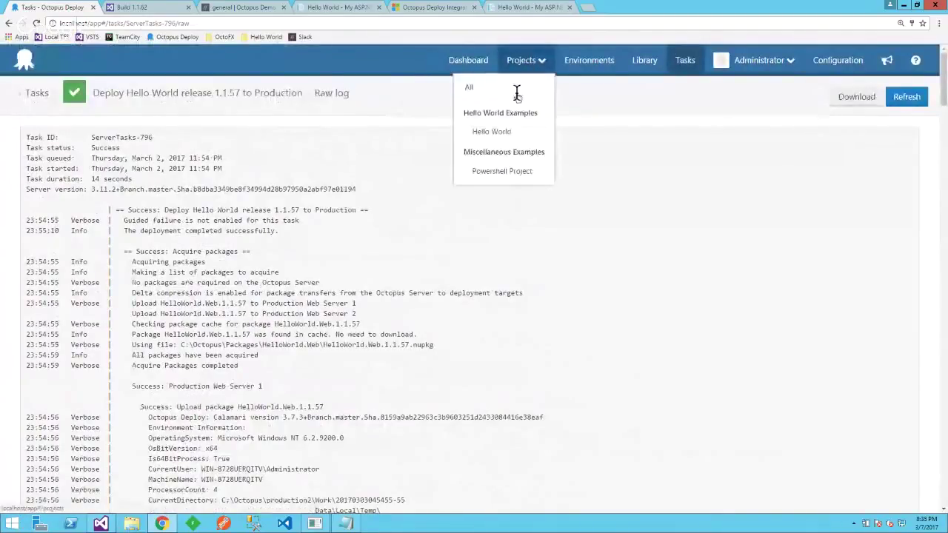
pyautogui.click(499, 132)
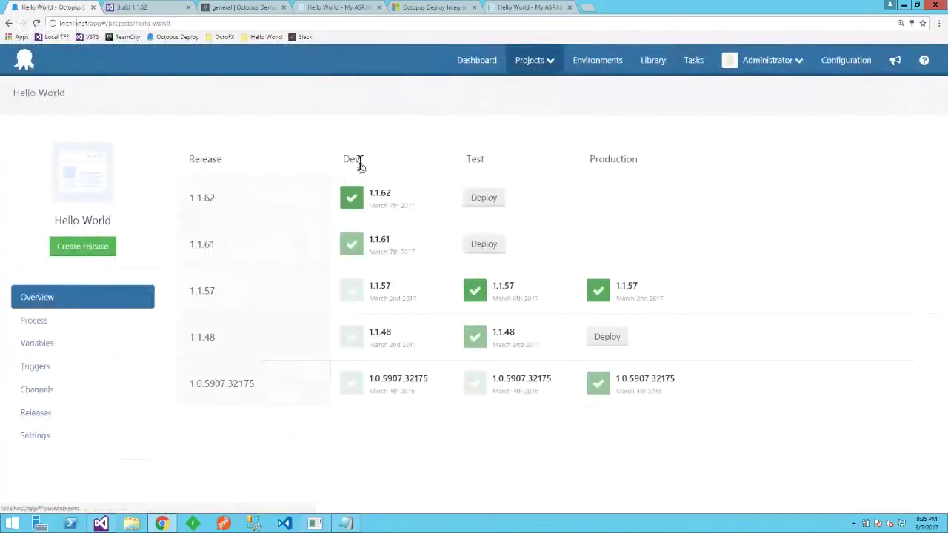
# Show the Environments page: Dev and Test on a Local Listening Tentacle, Production with three servers.
pyautogui.click(597, 68)
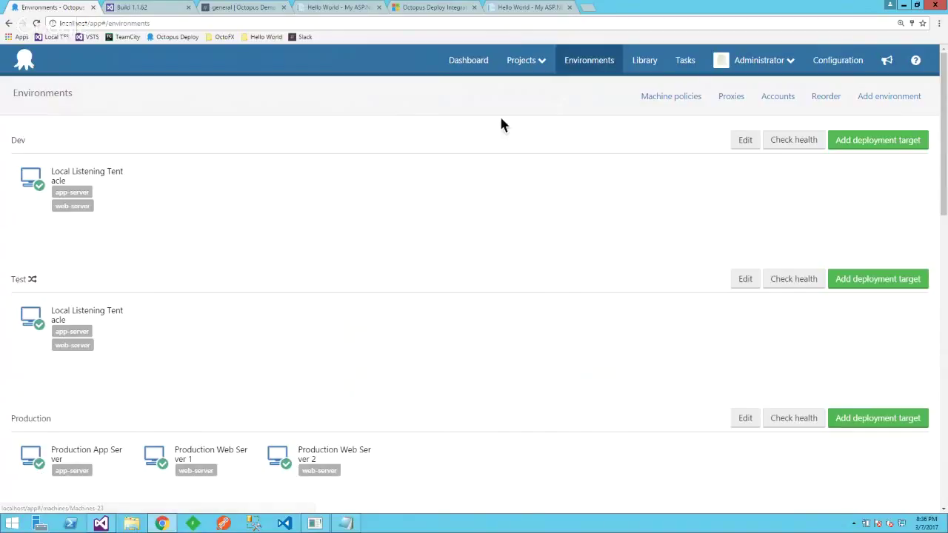
# Open Hello World's deployment process, showing its single Deploy Hello World step for HelloWorld.Web.
pyautogui.click(538, 67)
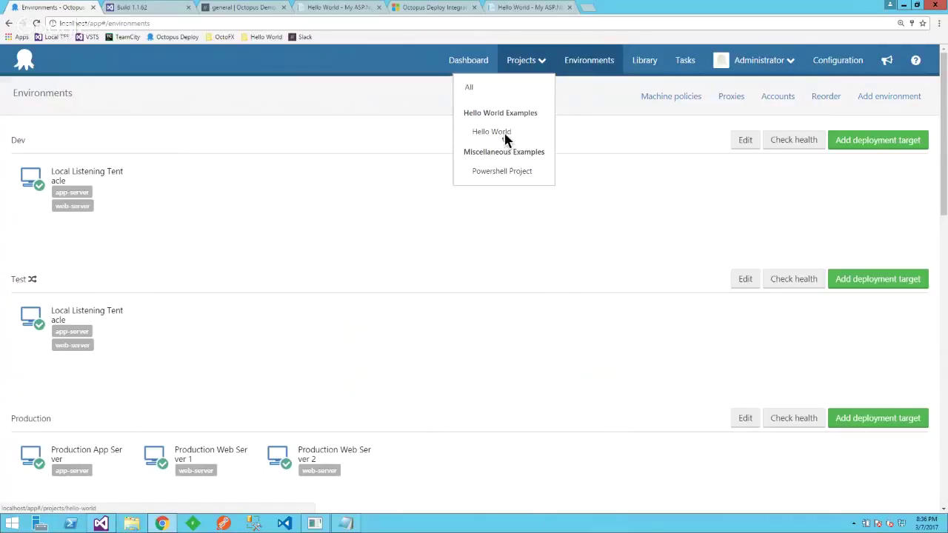
pyautogui.click(506, 140)
pyautogui.click(63, 322)
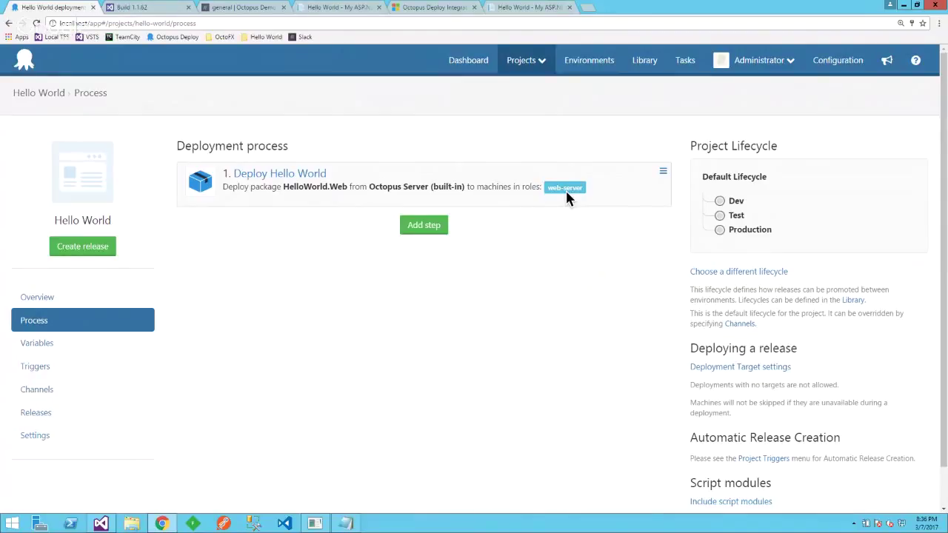
# Review the Deploy Hello World step's package, IIS site, environment-based host binding and enabled features.
pyautogui.click(289, 175)
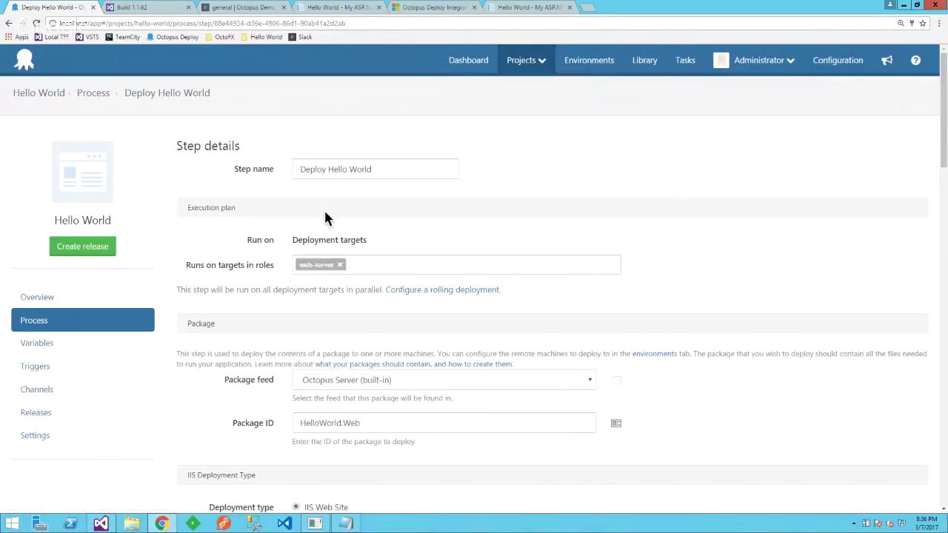
pyautogui.scroll(-2, 699, 236)
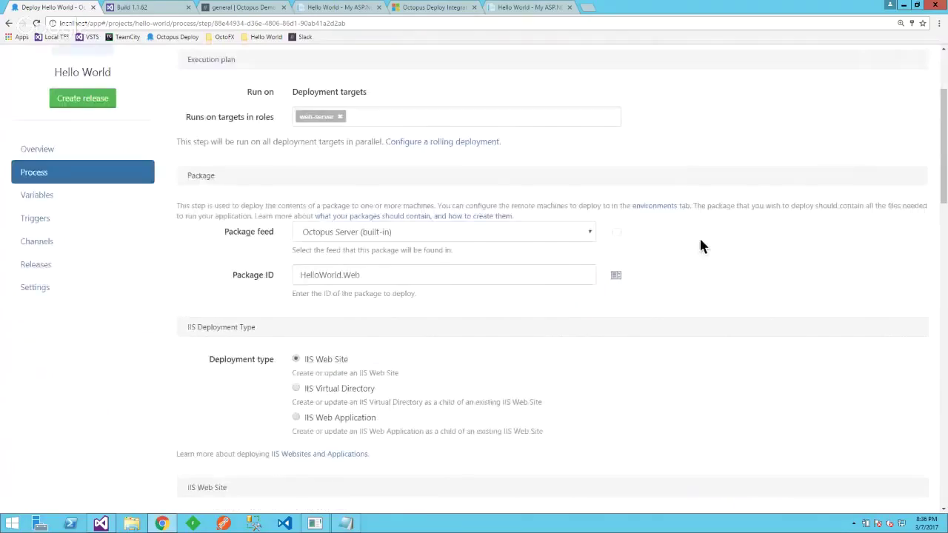
pyautogui.scroll(-1, 315, 244)
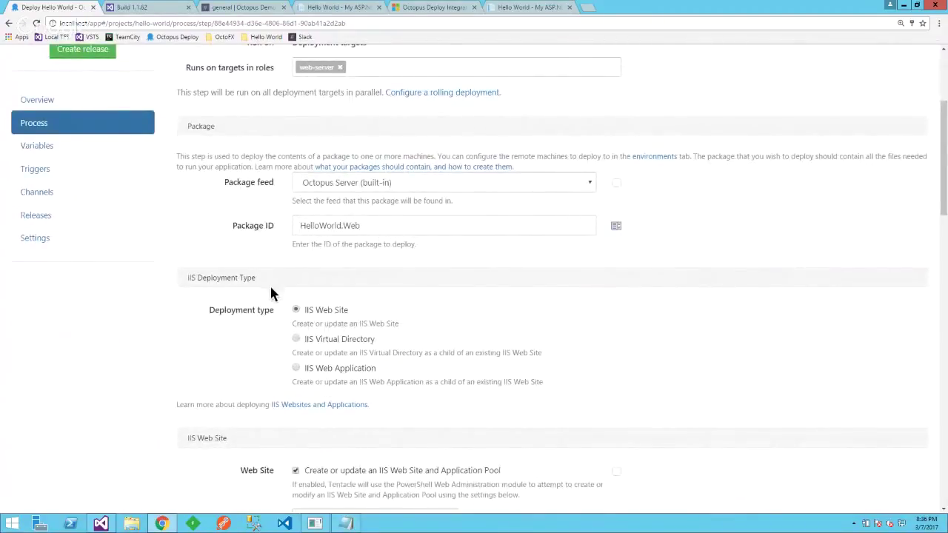
pyautogui.scroll(-1, 208, 304)
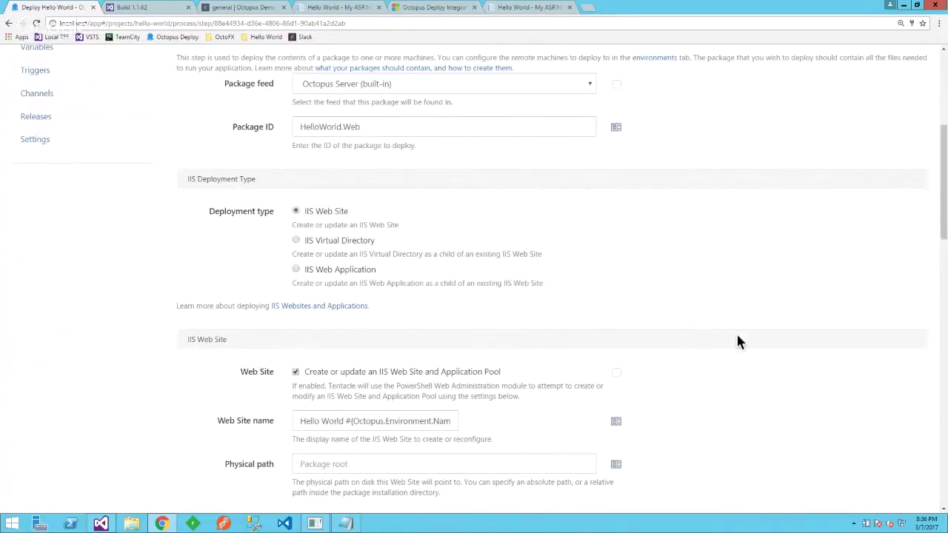
pyautogui.scroll(-3, 739, 341)
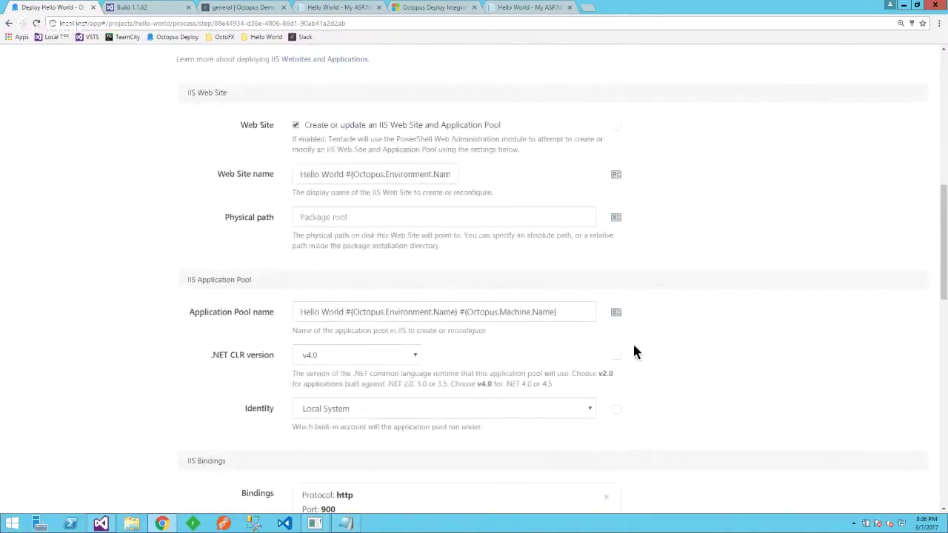
pyautogui.scroll(-3, 633, 351)
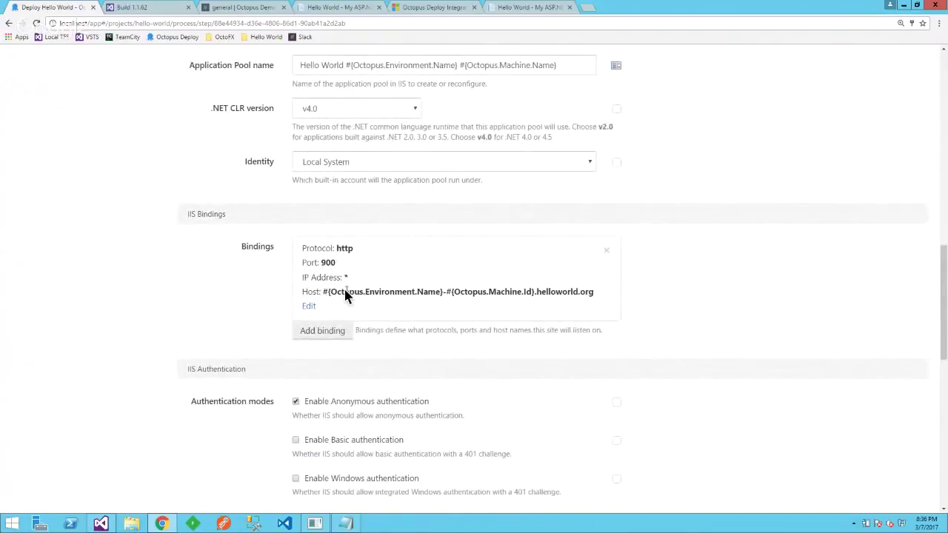
pyautogui.moveTo(324, 292); pyautogui.dragTo(444, 291)
pyautogui.click(442, 300)
pyautogui.scroll(-6, 680, 304)
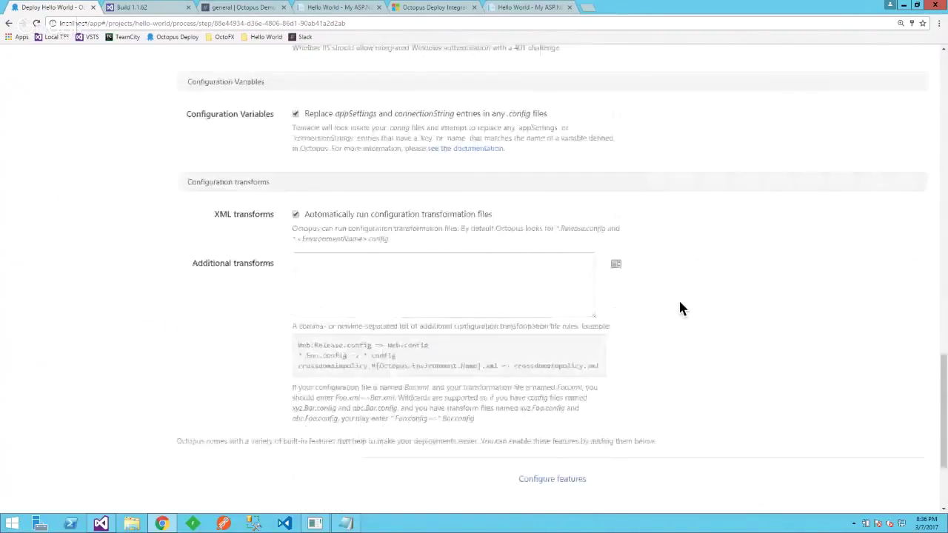
pyautogui.scroll(-2, 680, 307)
pyautogui.click(559, 335)
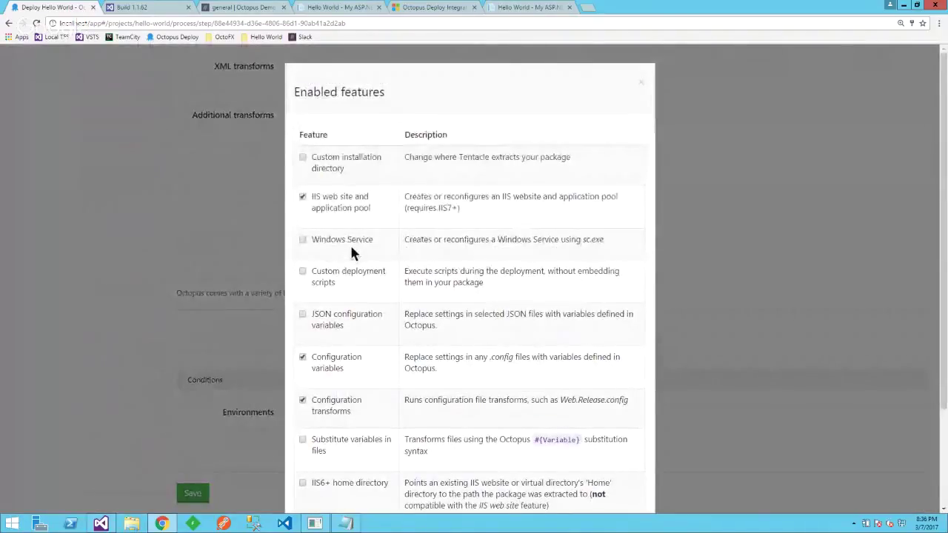
pyautogui.scroll(-1, 376, 267)
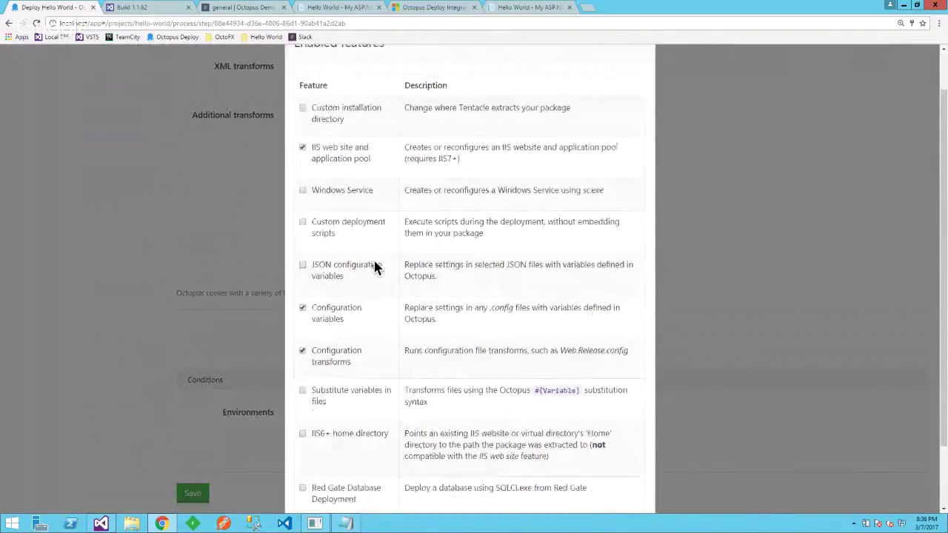
pyautogui.scroll(-1, 376, 267)
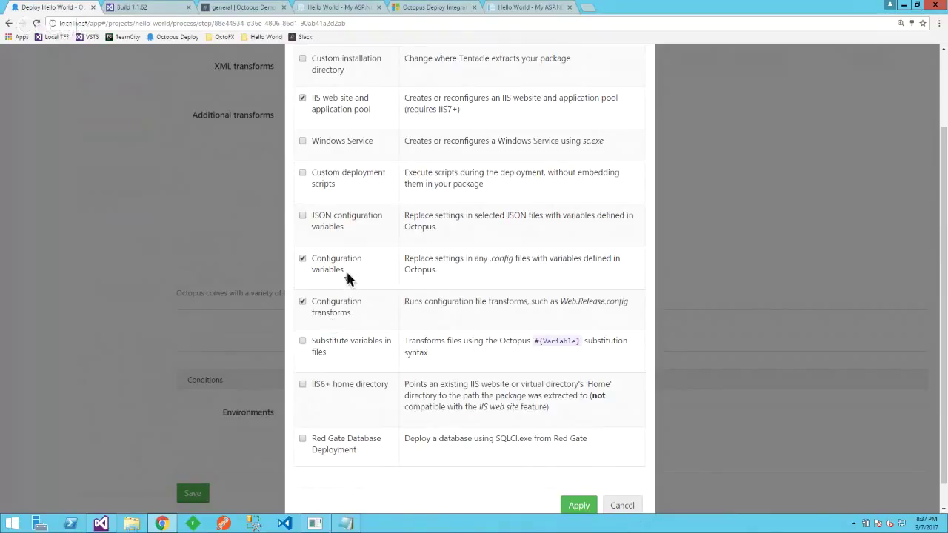
pyautogui.click(622, 506)
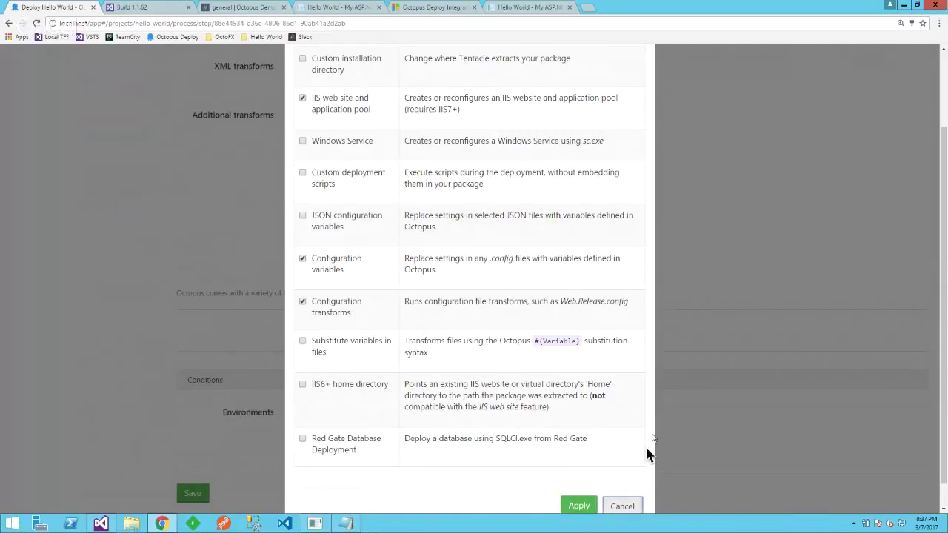
pyautogui.scroll(2, 700, 310)
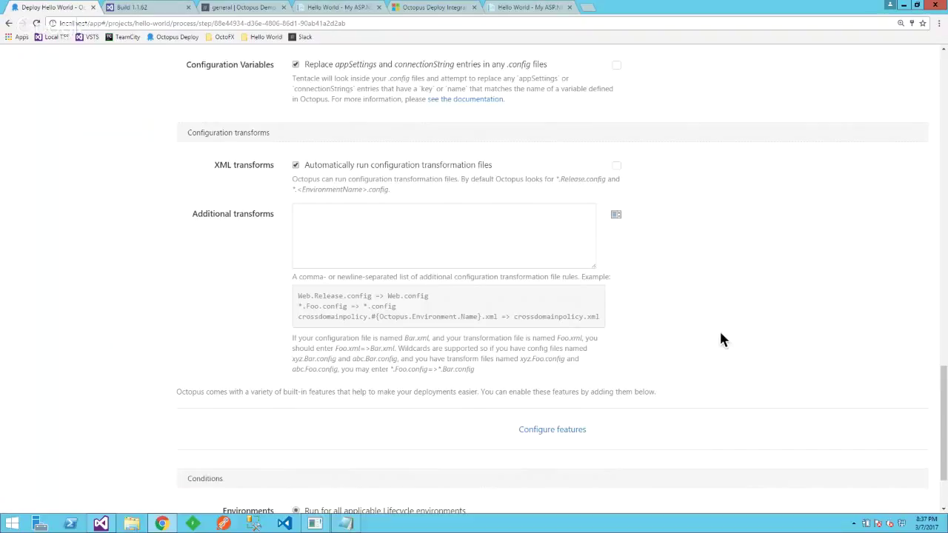
# Return to the Octopus dashboard and advance the presentation to the Script Steps slide.
pyautogui.scroll(15, 722, 329)
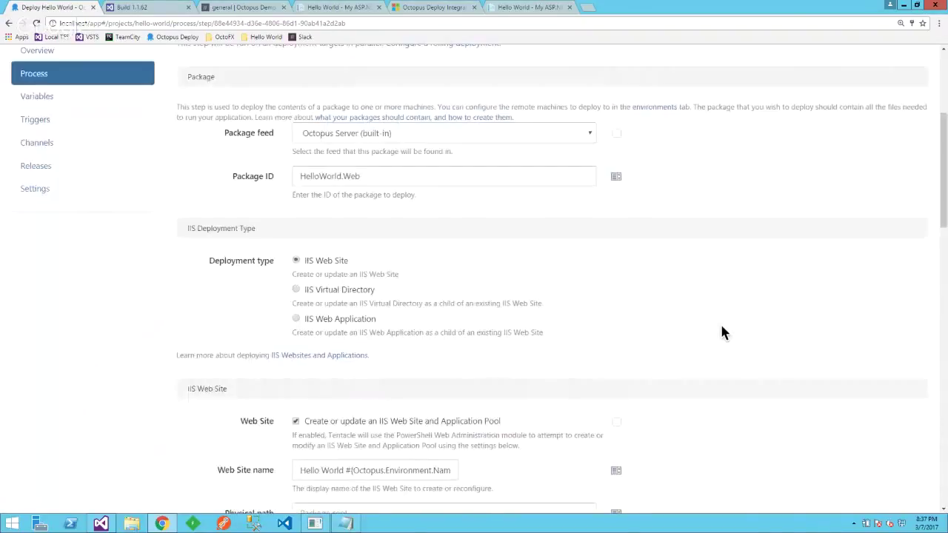
pyautogui.scroll(3, 722, 334)
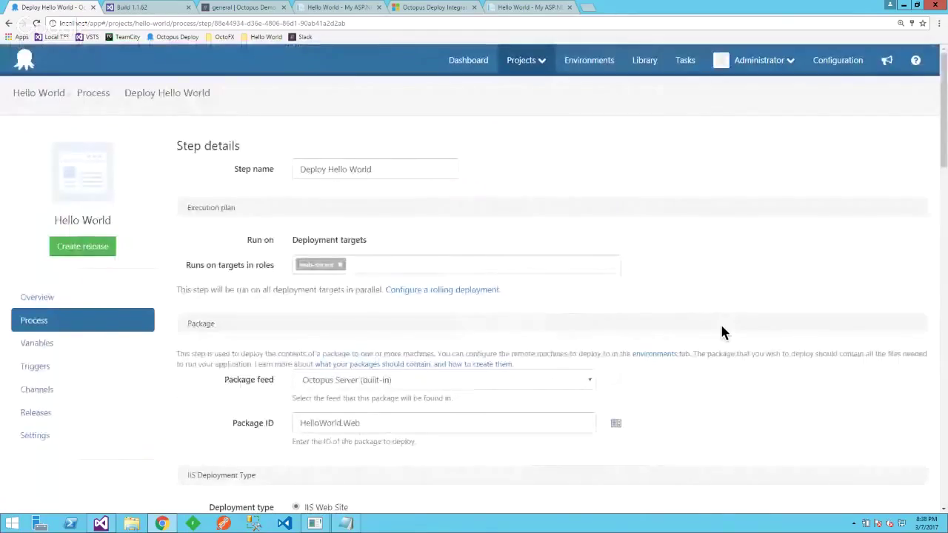
pyautogui.click(469, 62)
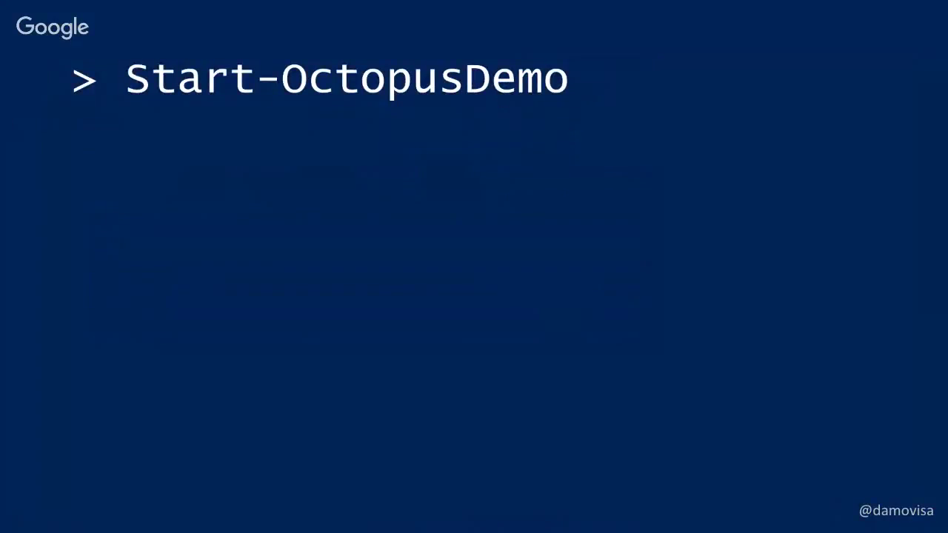
pyautogui.press('Right')
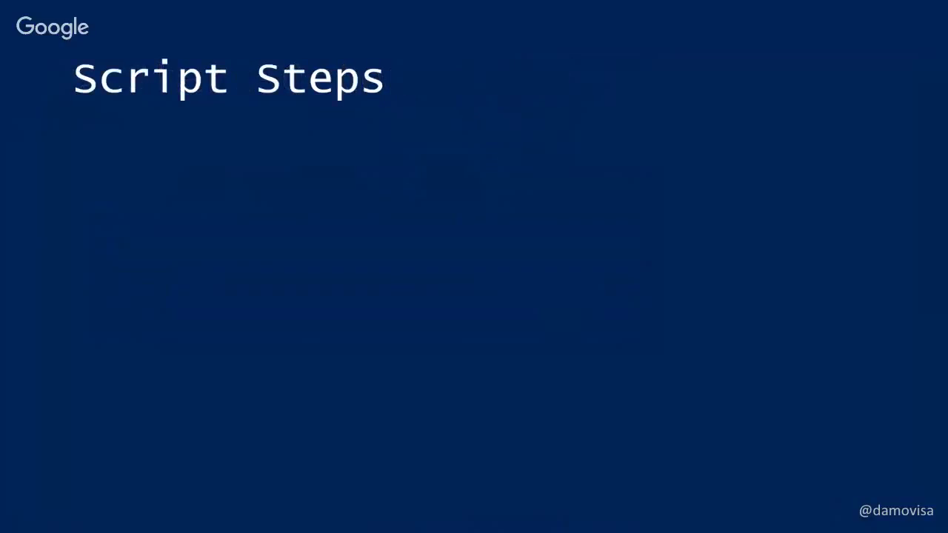
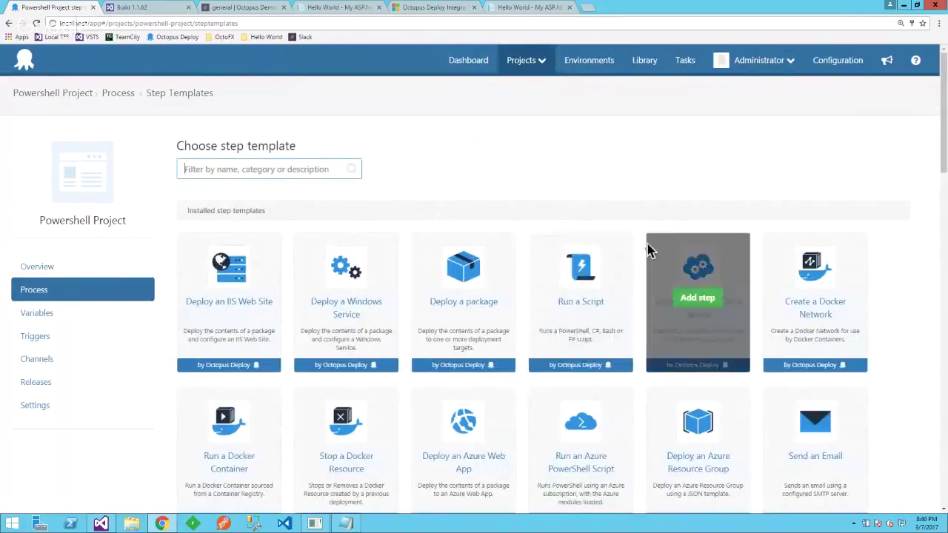
# Add a Run a Script step named 'Slack notification'.
pyautogui.click(584, 305)
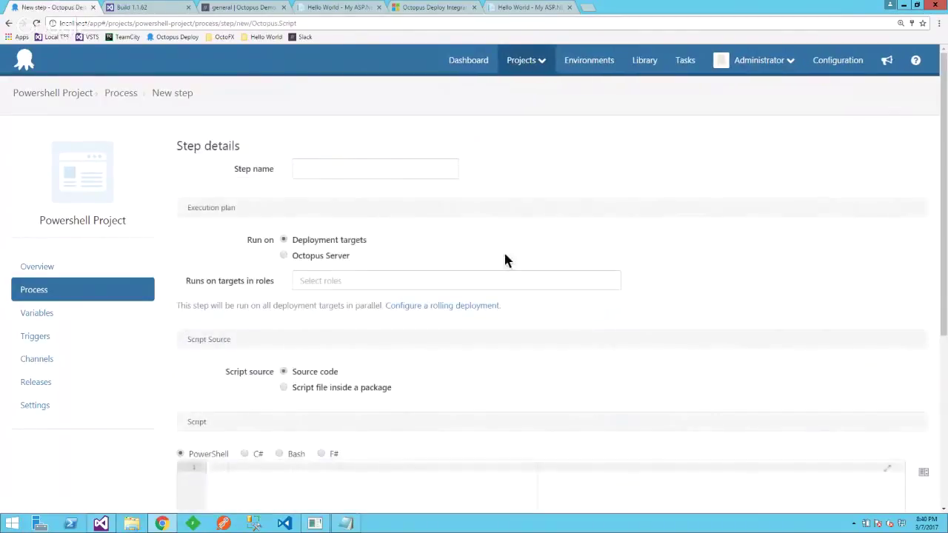
pyautogui.click(333, 177)
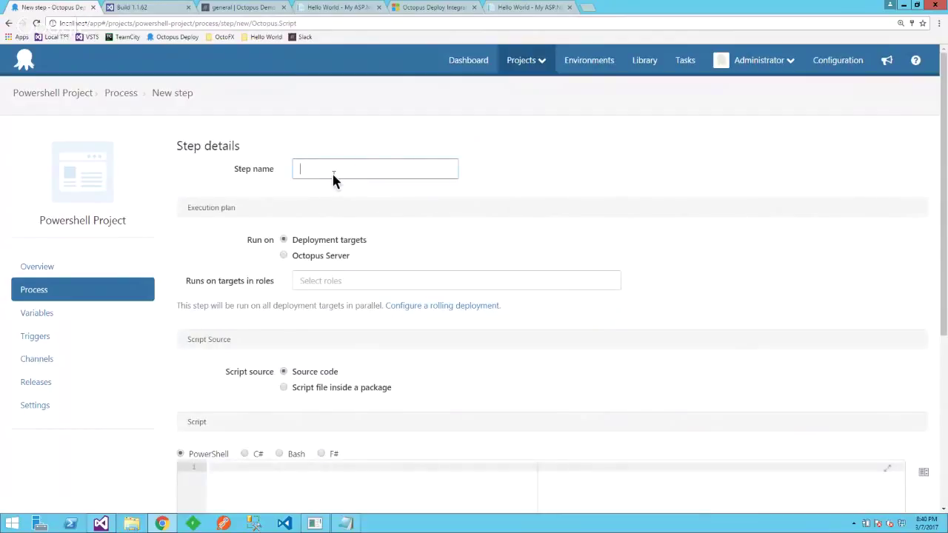
pyautogui.write('Slack notification')
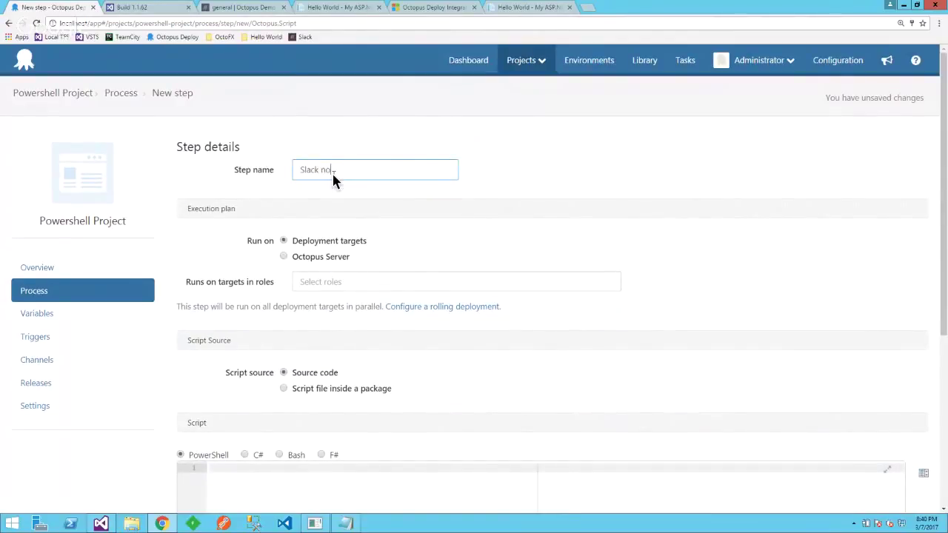
pyautogui.click(516, 191)
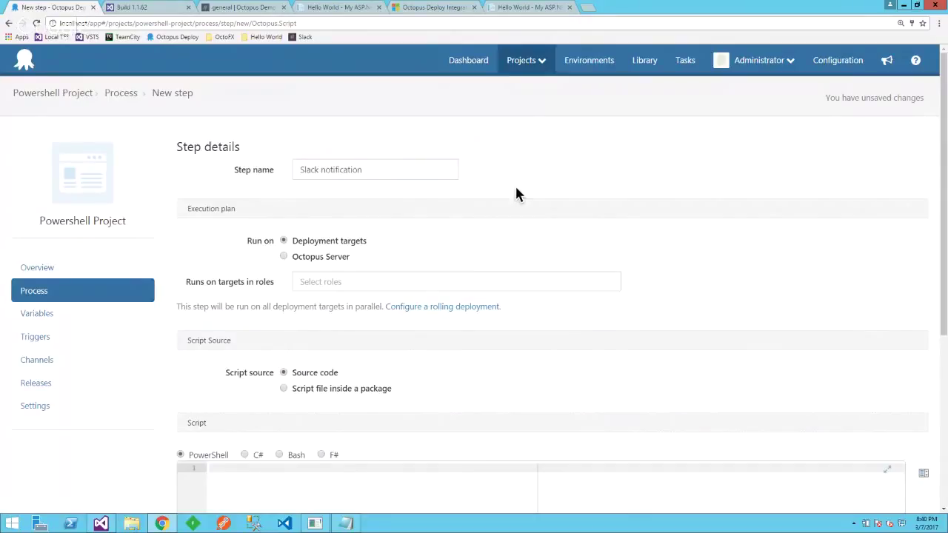
# Set the step to run on the Octopus Server on behalf of the app-server role.
pyautogui.click(284, 257)
pyautogui.click(334, 283)
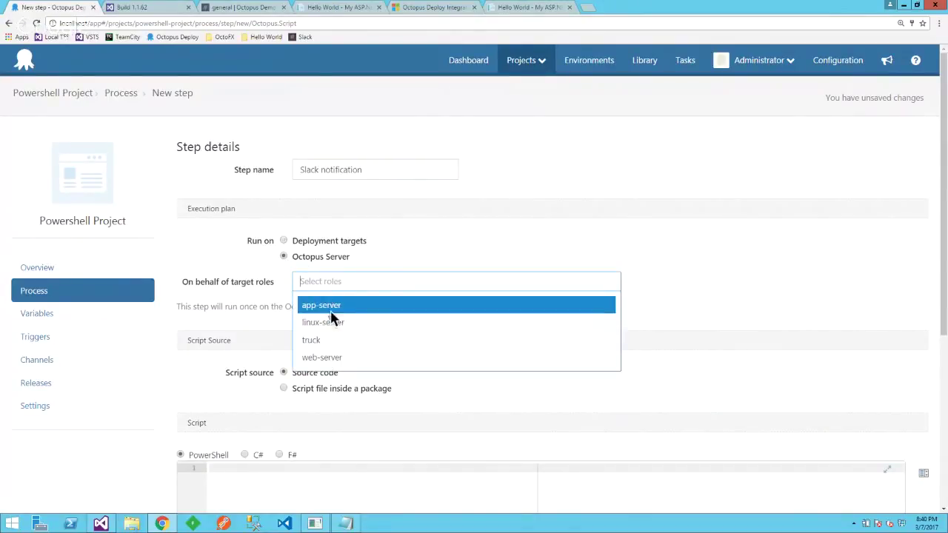
pyautogui.click(334, 307)
pyautogui.click(283, 241)
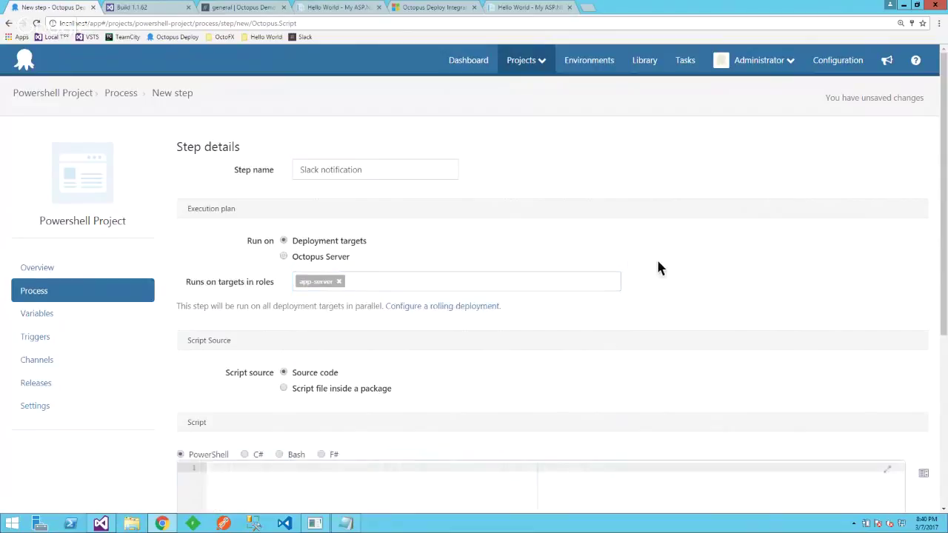
pyautogui.scroll(-2, 629, 254)
pyautogui.scroll(-2, 593, 222)
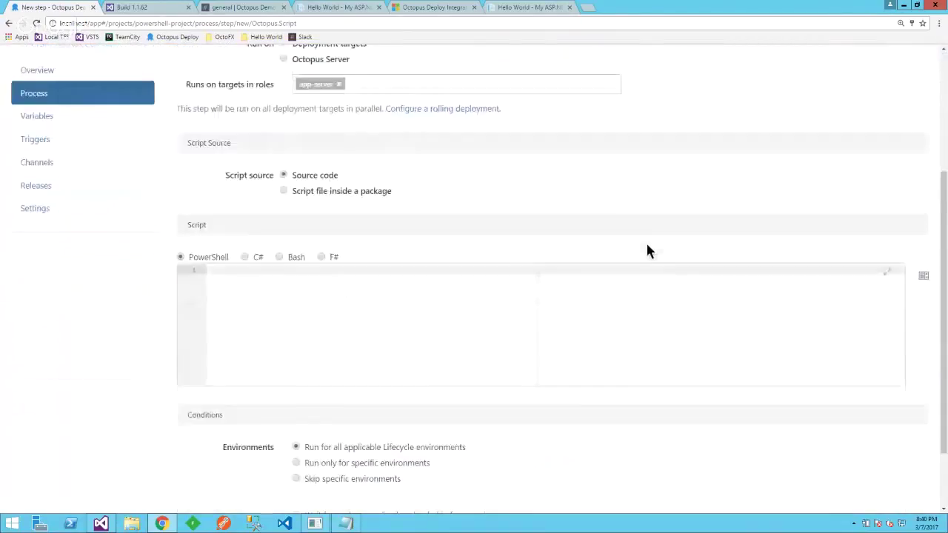
pyautogui.scroll(1, 462, 215)
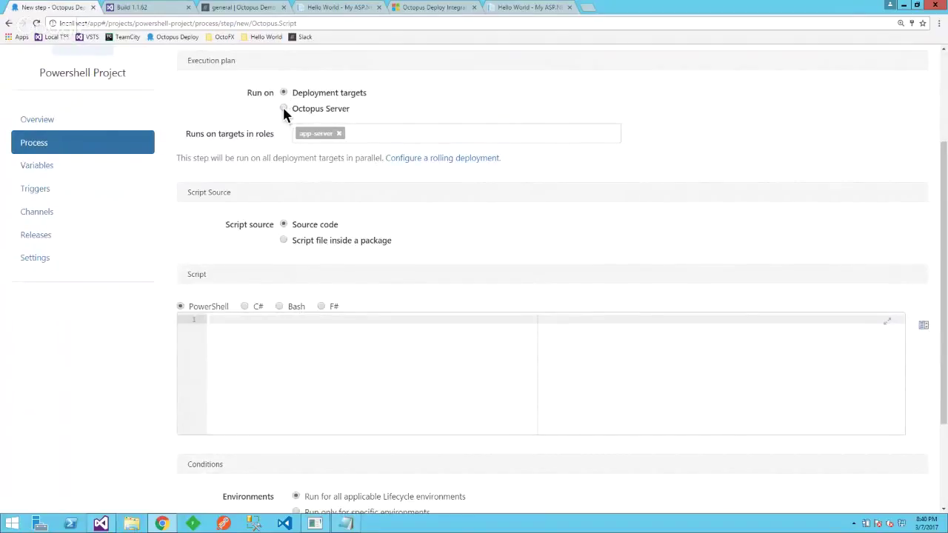
pyautogui.click(283, 109)
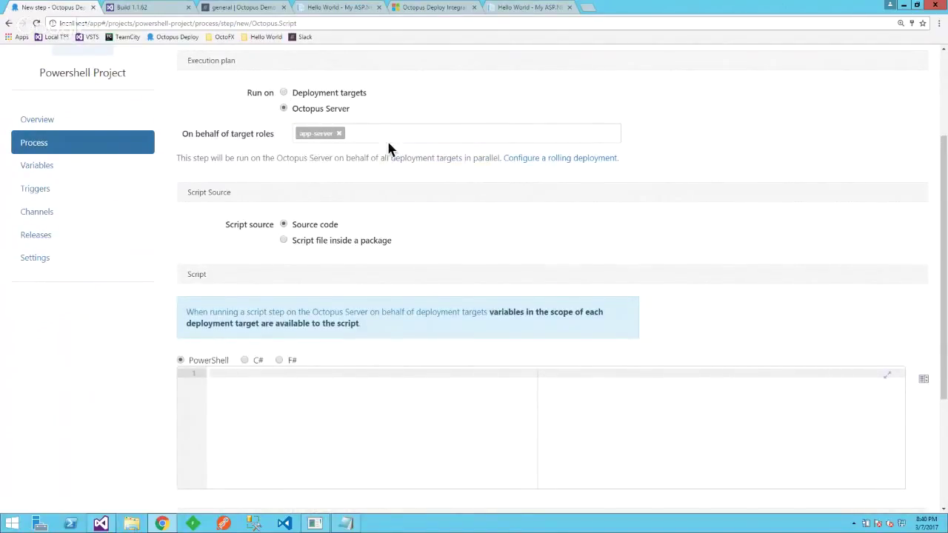
pyautogui.click(330, 95)
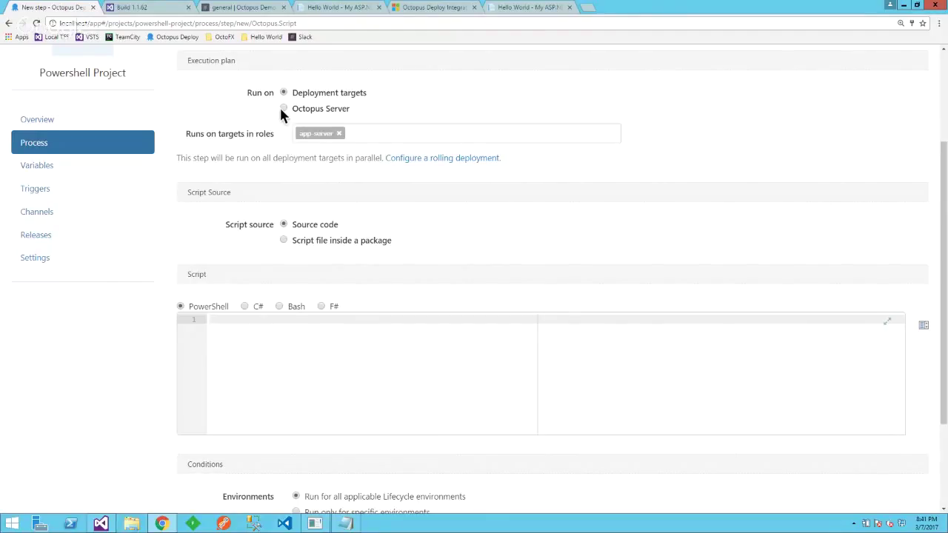
pyautogui.click(286, 110)
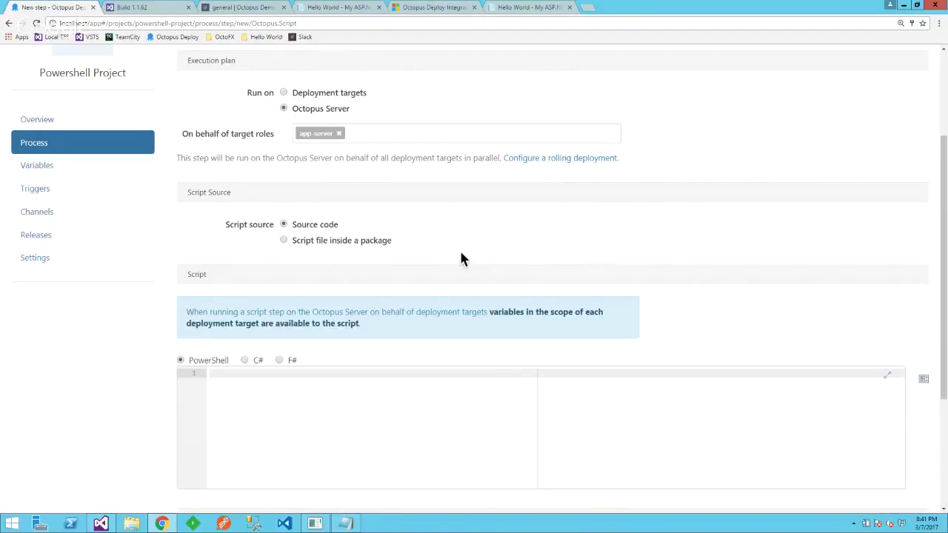
pyautogui.scroll(-2, 628, 228)
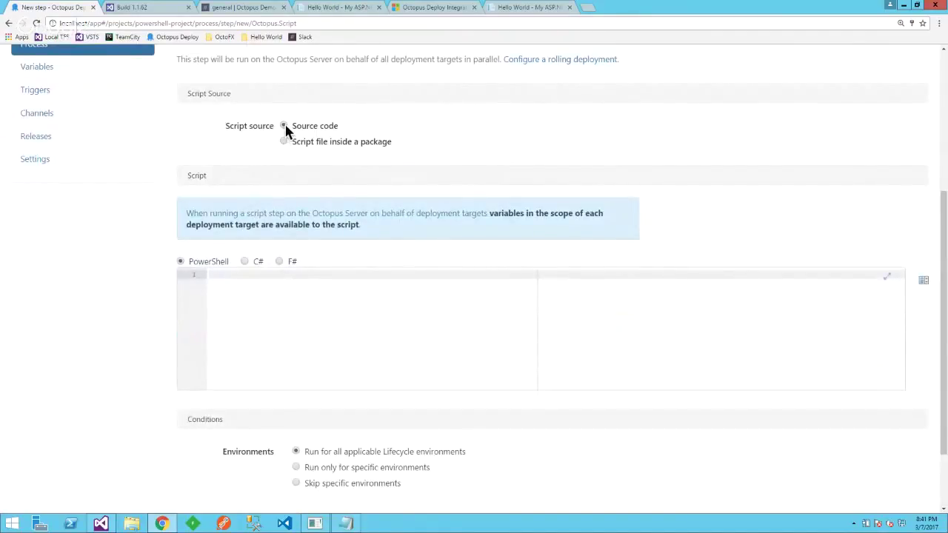
pyautogui.click(283, 143)
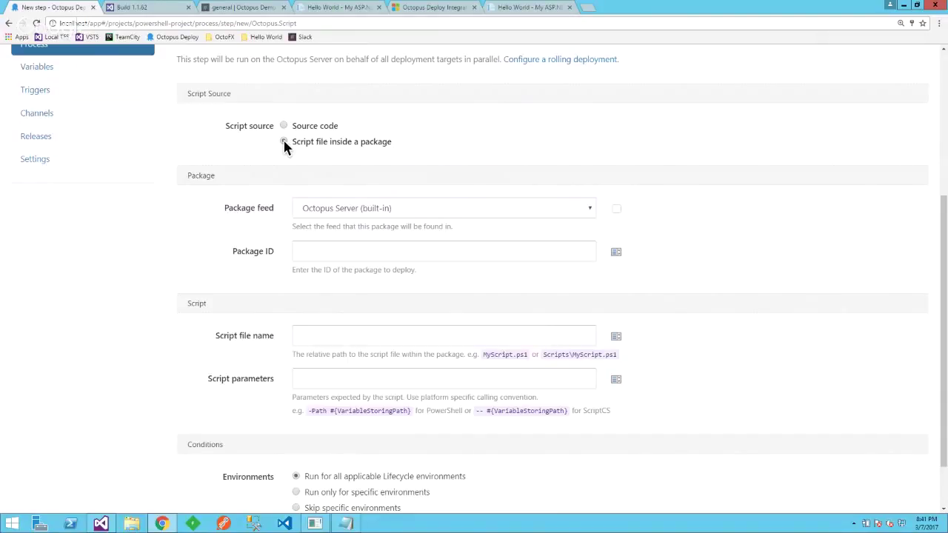
pyautogui.click(283, 142)
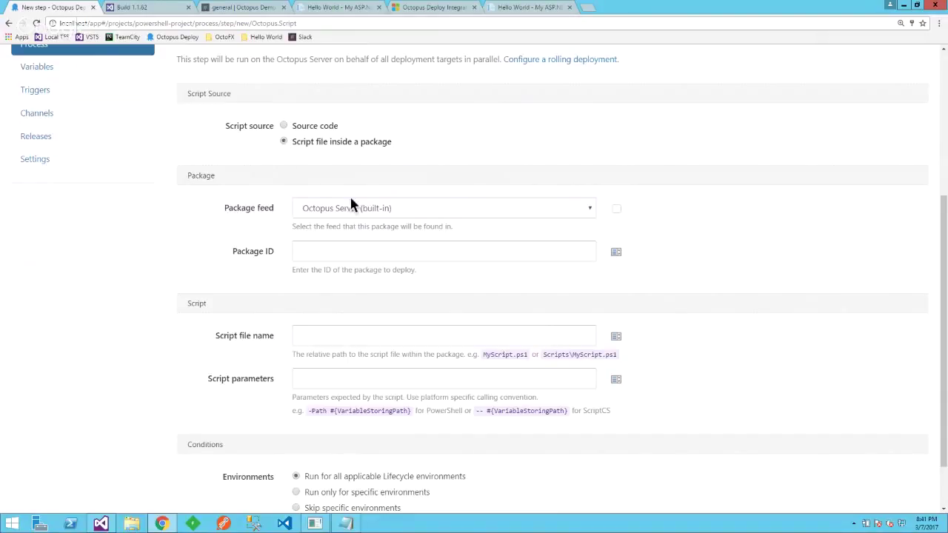
pyautogui.click(341, 249)
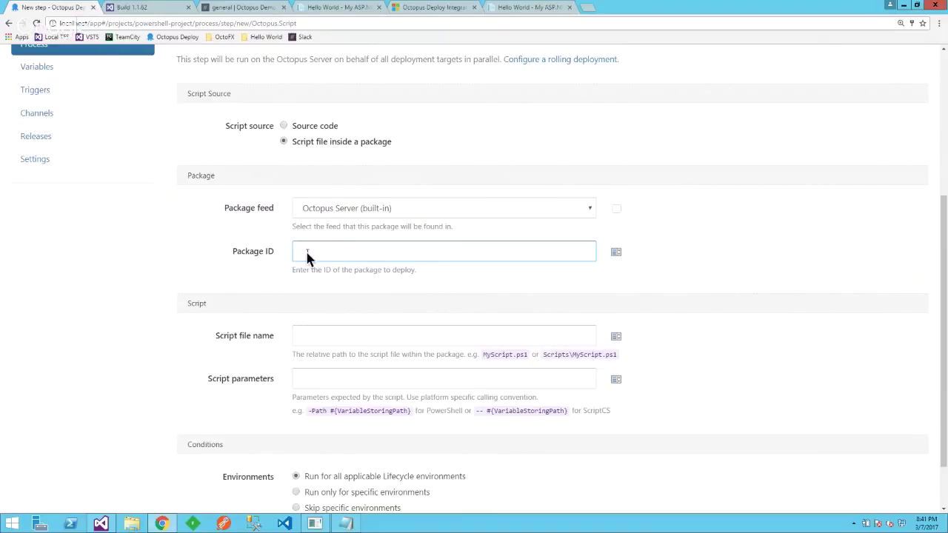
pyautogui.click(285, 127)
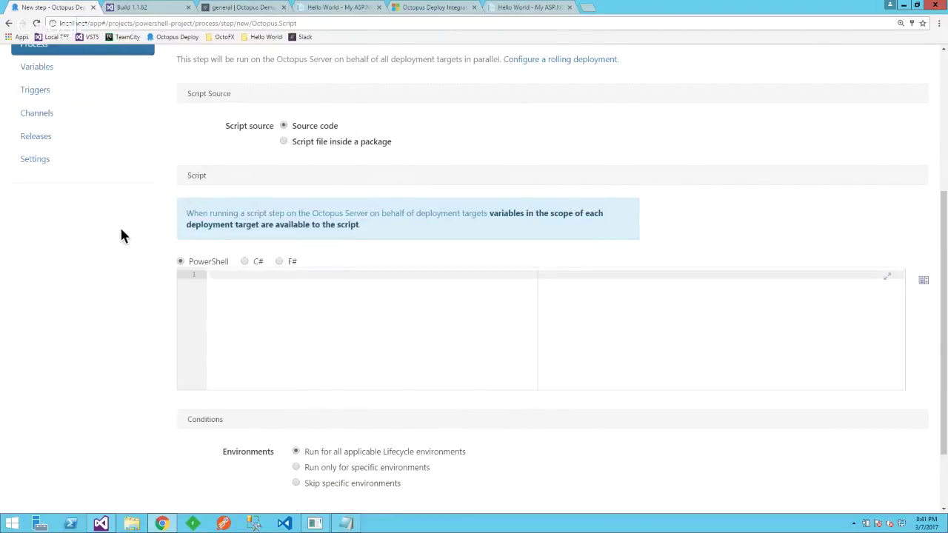
pyautogui.scroll(-2, 122, 235)
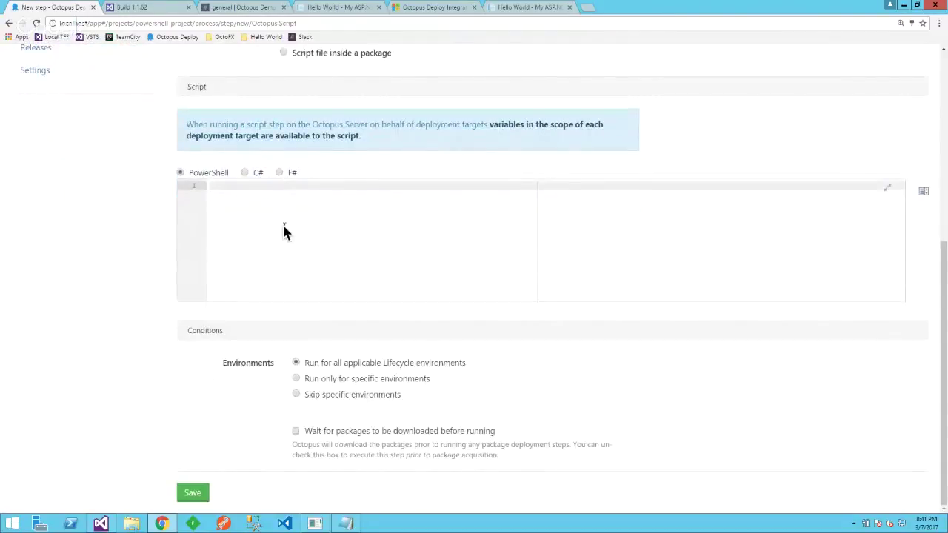
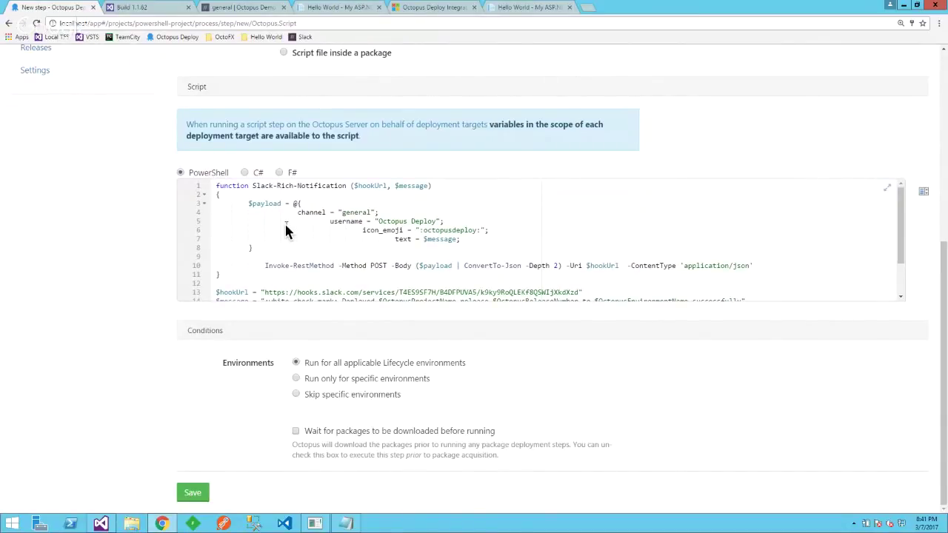
# Paste the Slack-Rich-Notification PowerShell function with the webhook URL and deployment message.
pyautogui.click(446, 189)
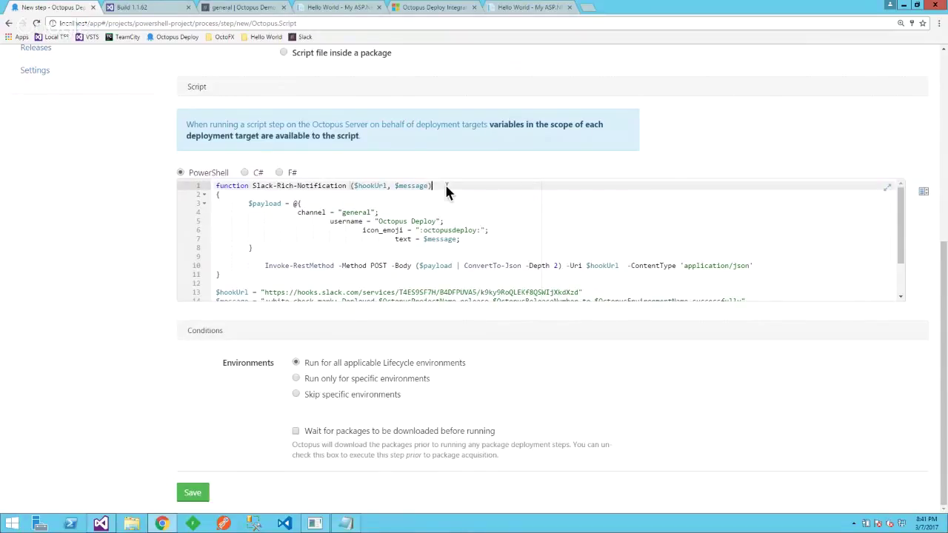
pyautogui.scroll(-2, 491, 246)
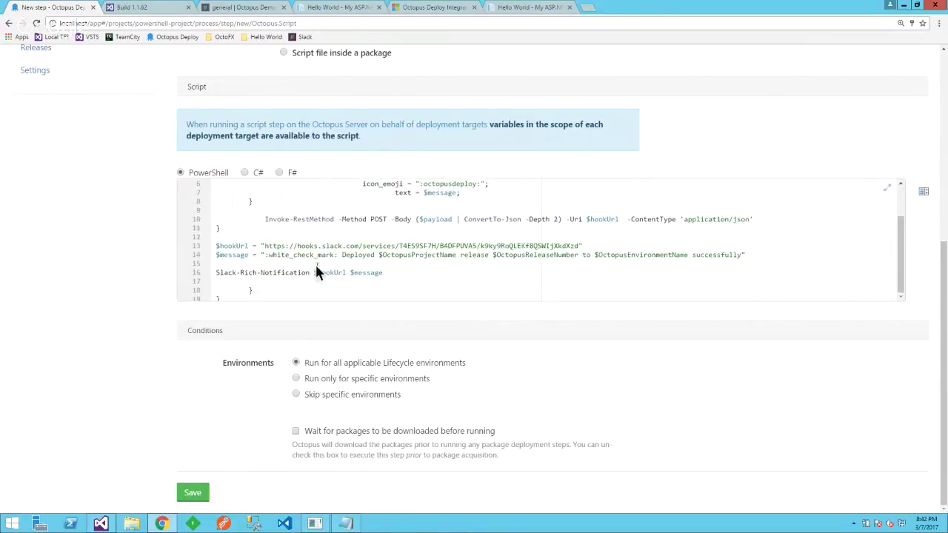
pyautogui.click(341, 255)
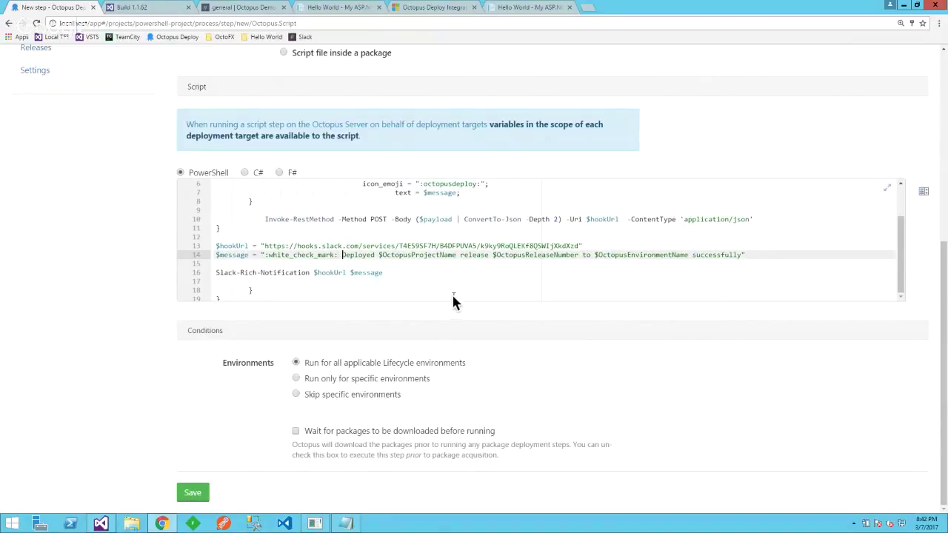
pyautogui.click(550, 290)
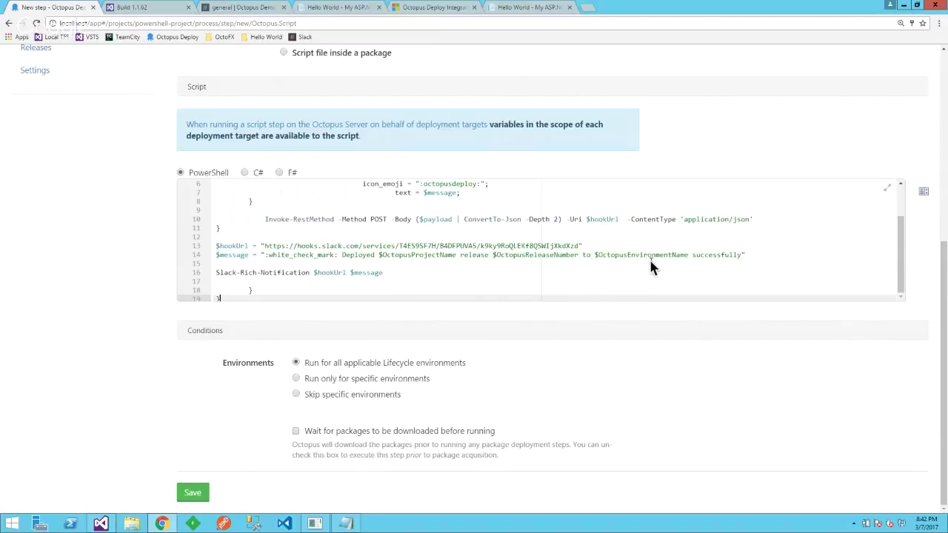
# Check the $OctopusReleaseNumber and $OctopusEnvironmentName references and delete the stray closing brace lines.
pyautogui.doubleClick(572, 255)
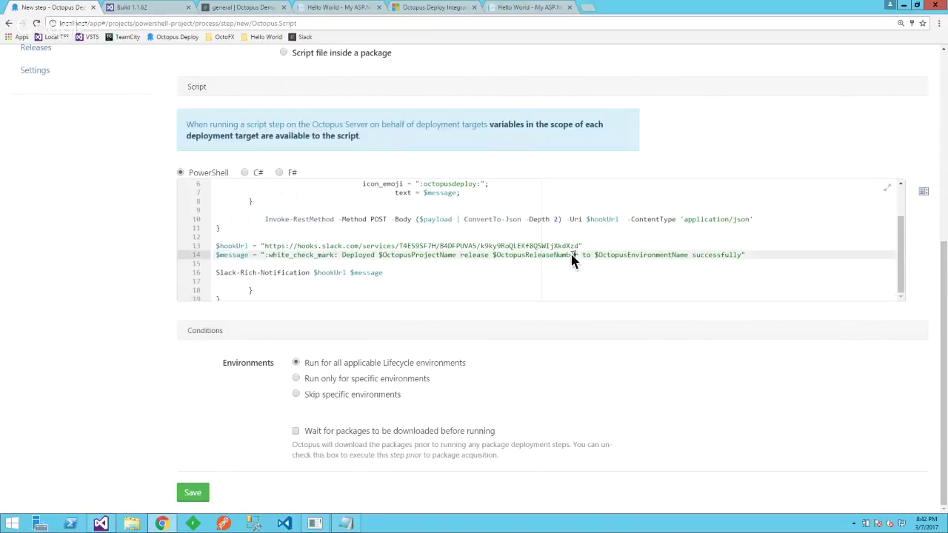
pyautogui.doubleClick(646, 257)
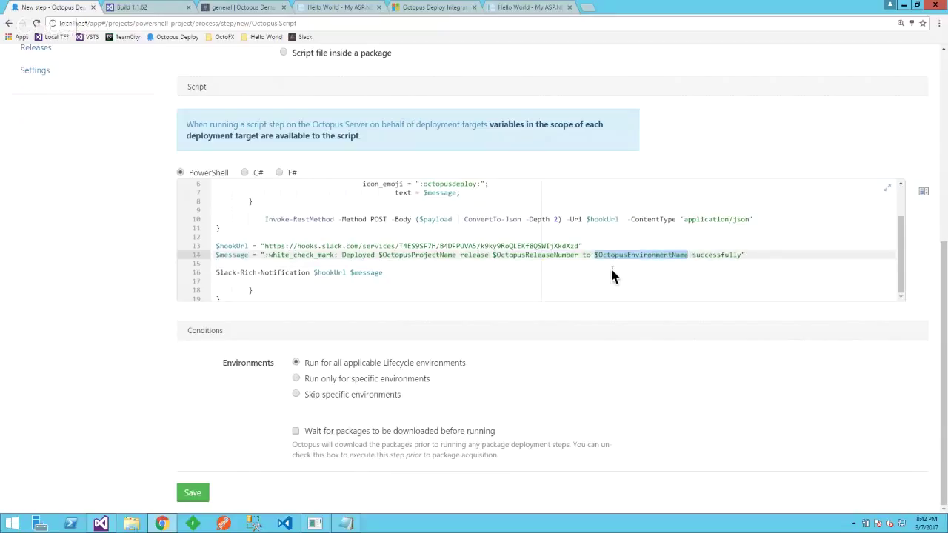
pyautogui.click(611, 272)
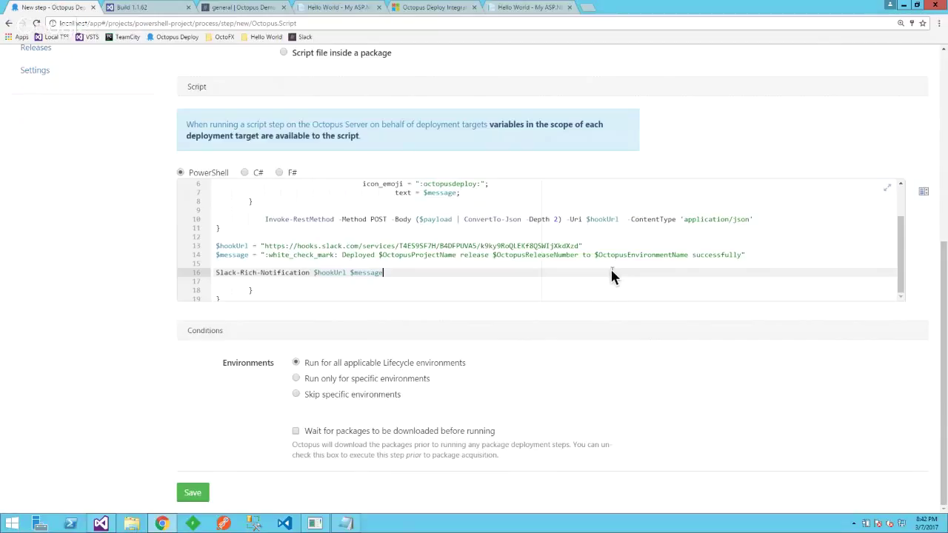
pyautogui.click(309, 300)
pyautogui.scroll(2, 338, 282)
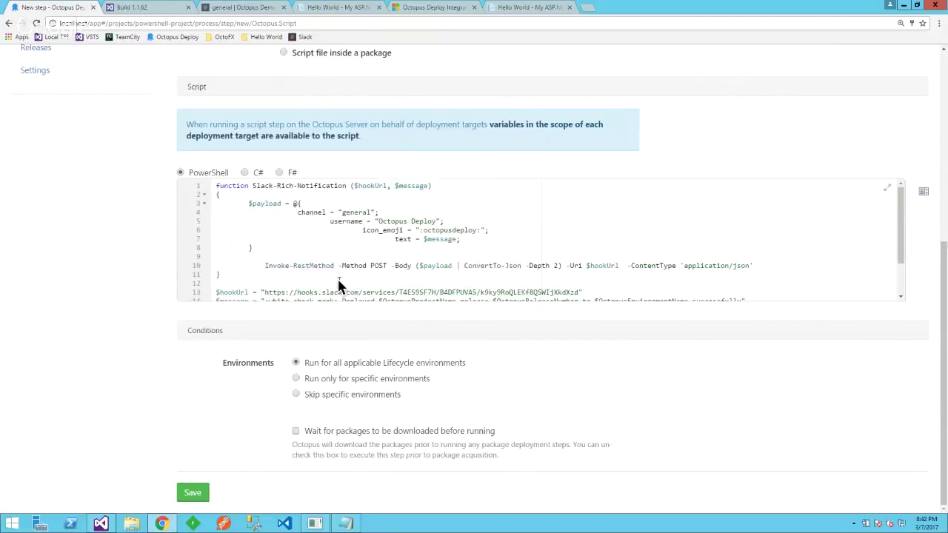
pyautogui.scroll(1, 338, 282)
pyautogui.scroll(-1, 339, 283)
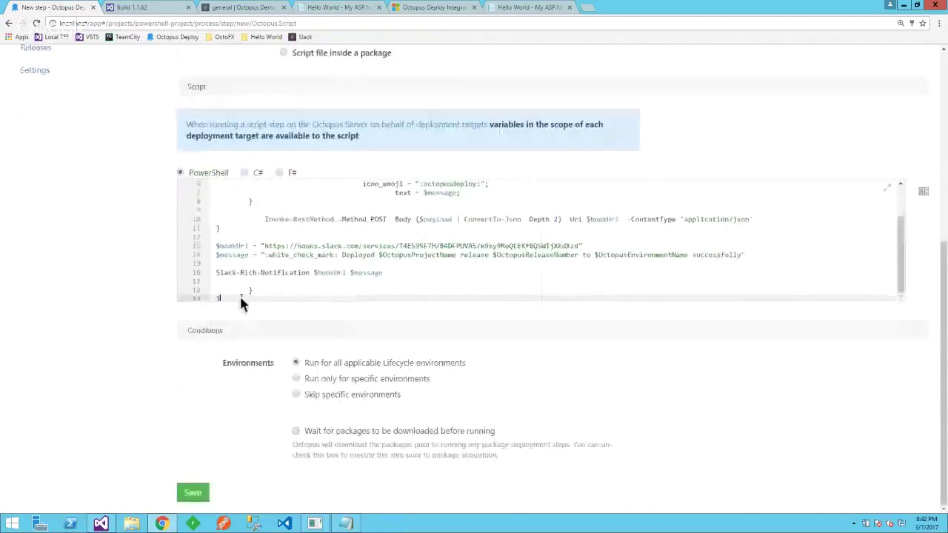
pyautogui.moveTo(221, 300); pyautogui.dragTo(208, 282)
pyautogui.press('BackSpace')
pyautogui.press('BackSpace')
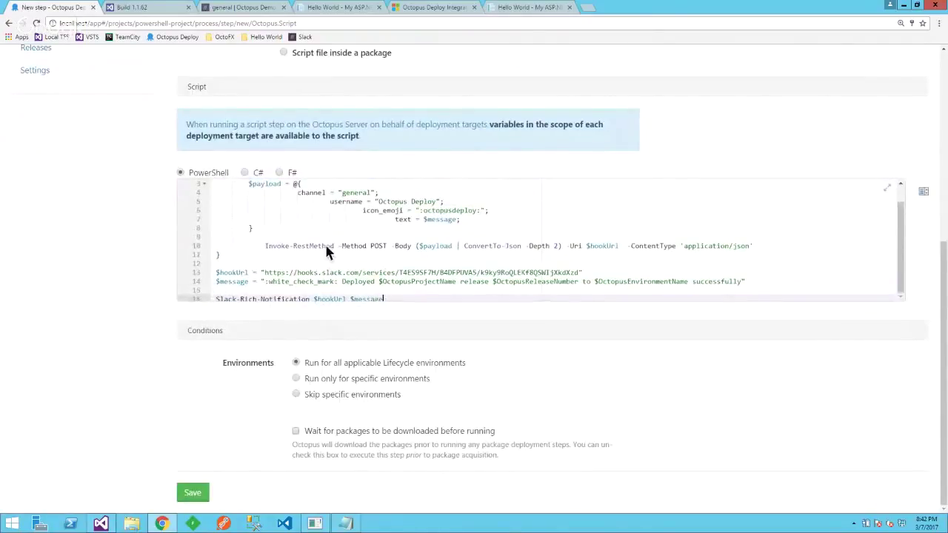
pyautogui.scroll(1, 335, 221)
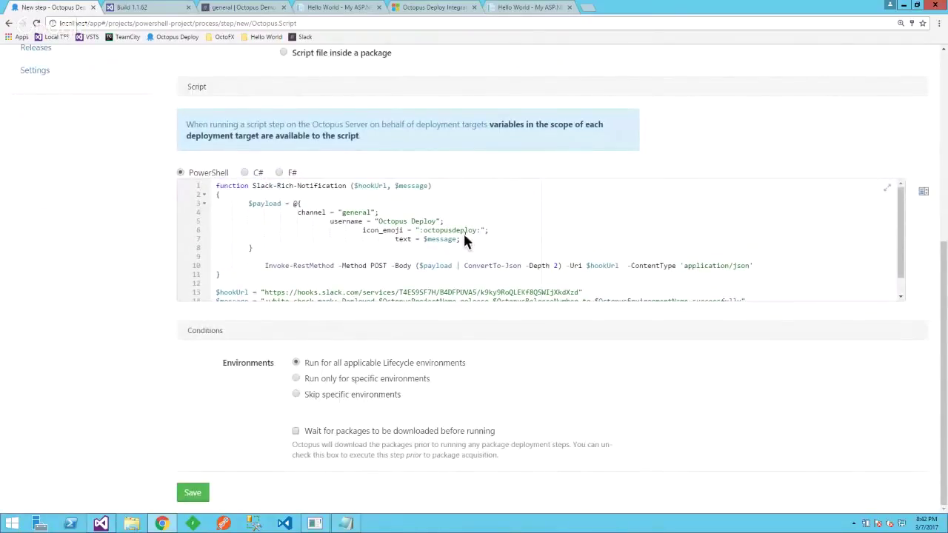
pyautogui.scroll(-1, 463, 232)
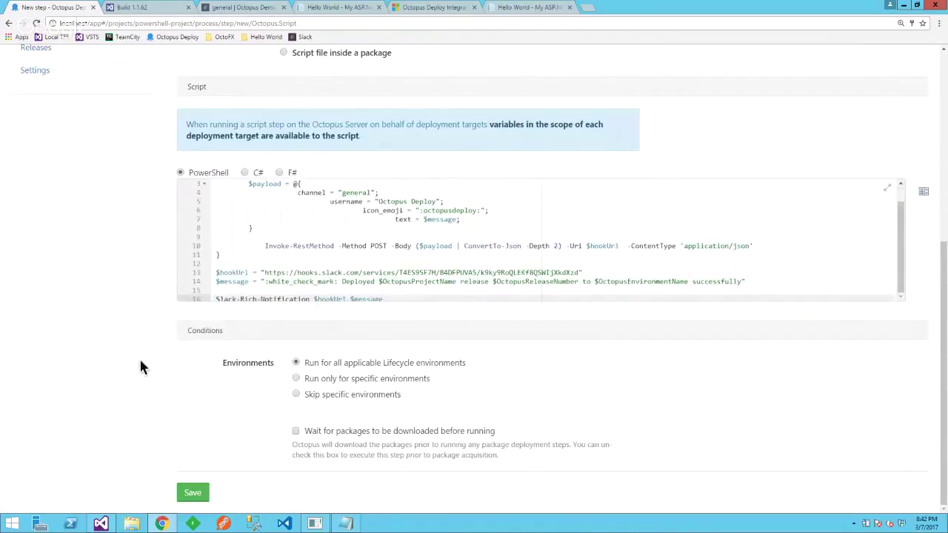
# Save the Slack notification step and create release 1.0.0.
pyautogui.click(193, 493)
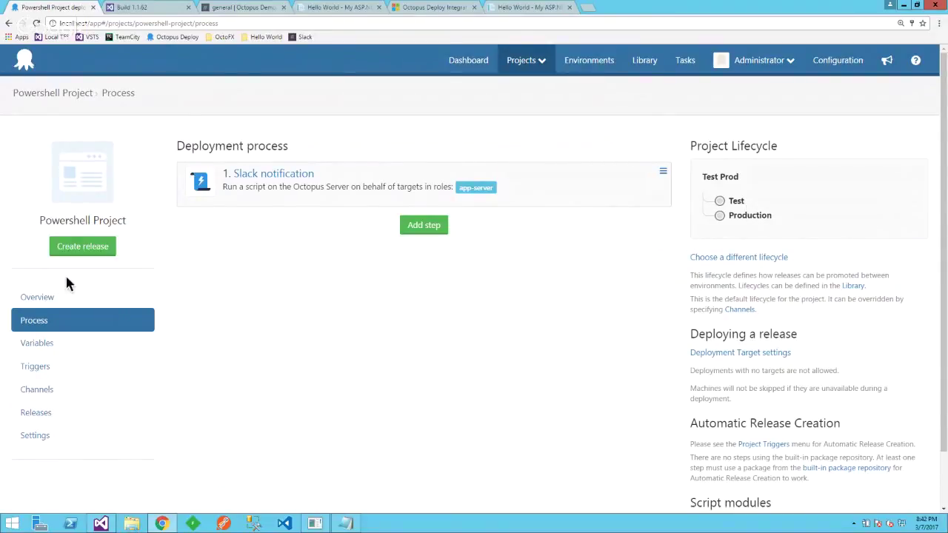
pyautogui.click(79, 249)
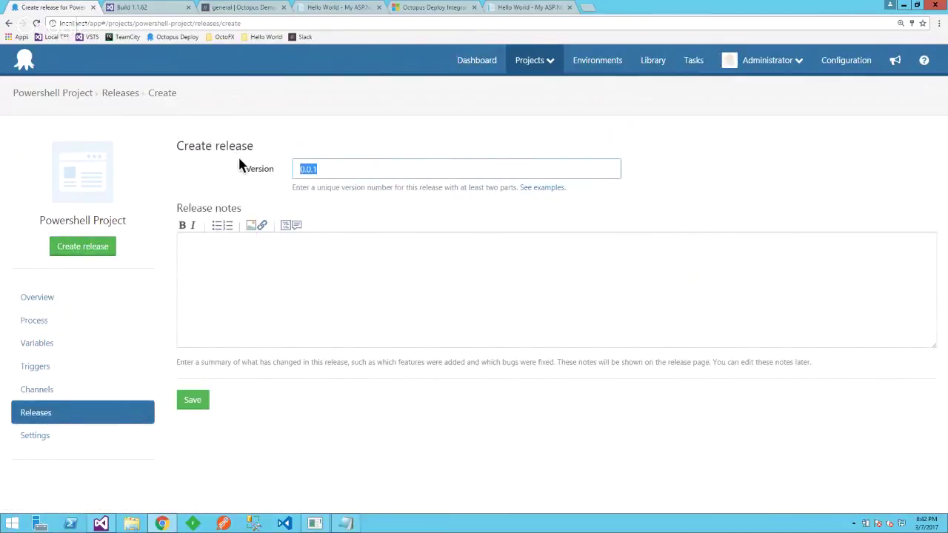
pyautogui.write('1.0.0.')
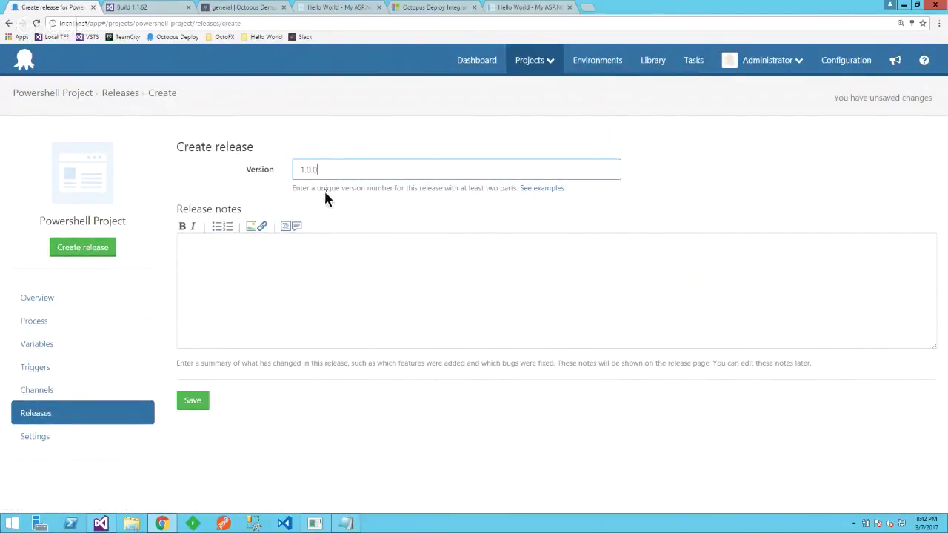
pyautogui.click(195, 402)
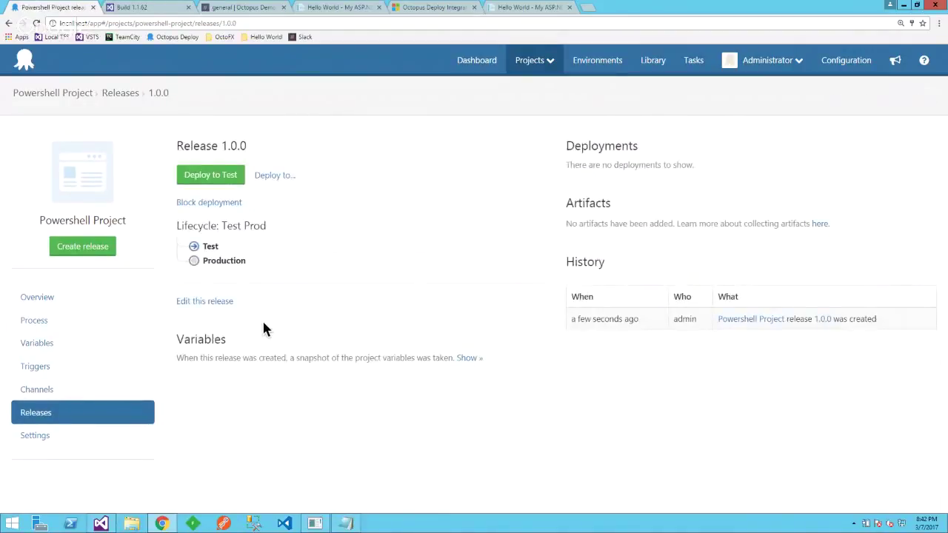
# Deploy release 1.0.0 to Test and switch to Slack to check the post.
pyautogui.click(207, 179)
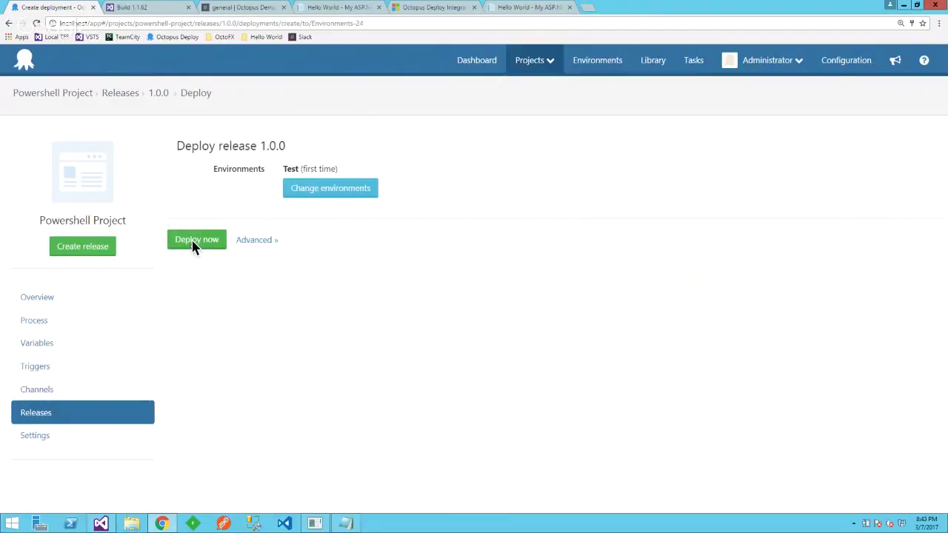
pyautogui.click(193, 242)
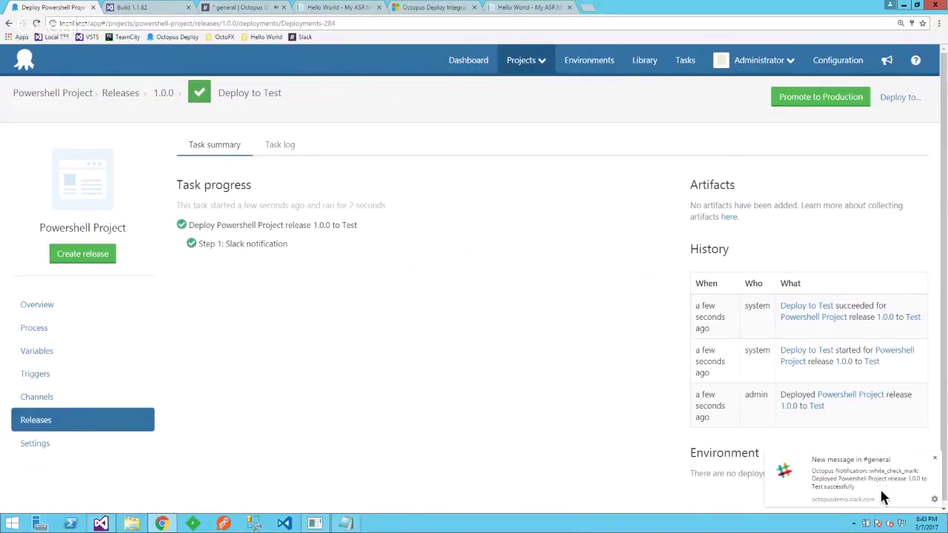
pyautogui.click(935, 458)
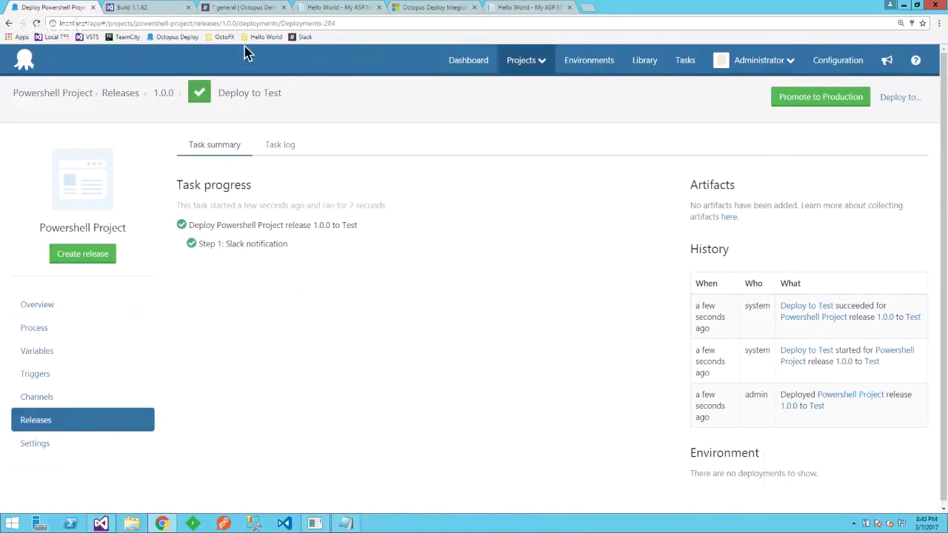
pyautogui.click(241, 7)
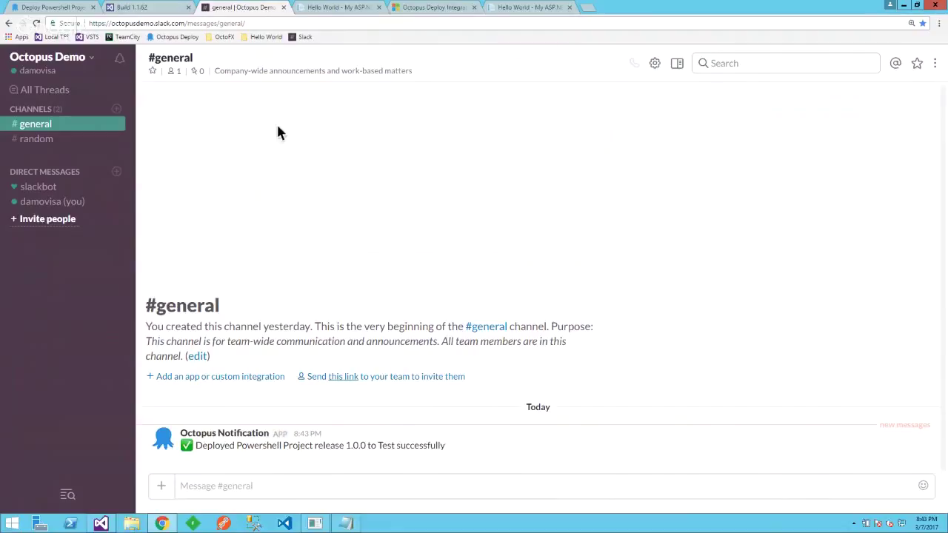
# Return from Slack's #general post to the Octopus task summary for release 1.0.0.
pyautogui.click(62, 8)
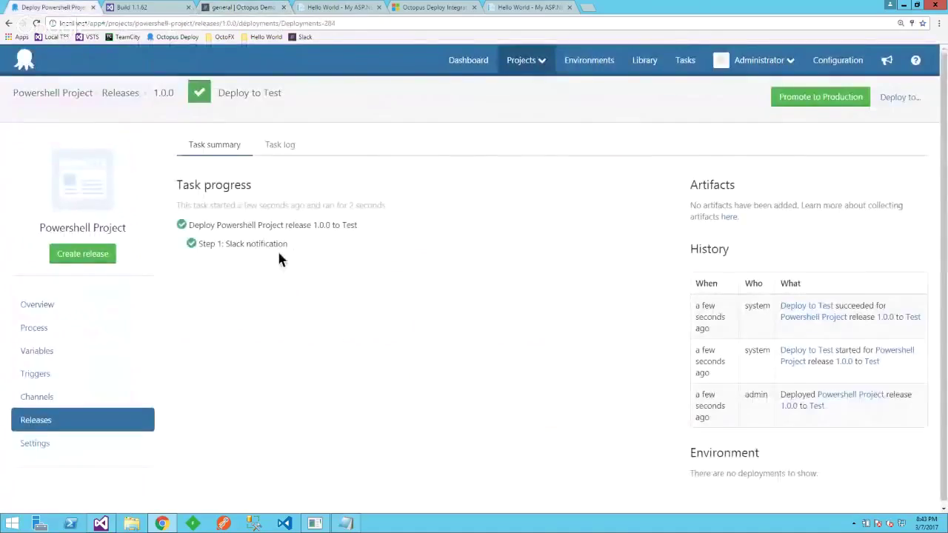
# Replace the hardcoded message on script line 14 with $messageForSlack, copy it, and save the step.
pyautogui.click(37, 328)
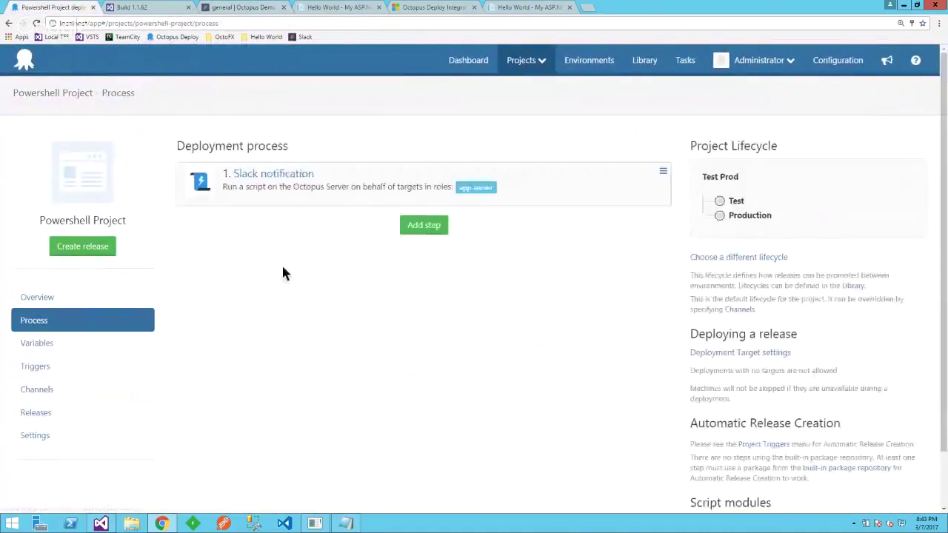
pyautogui.click(296, 174)
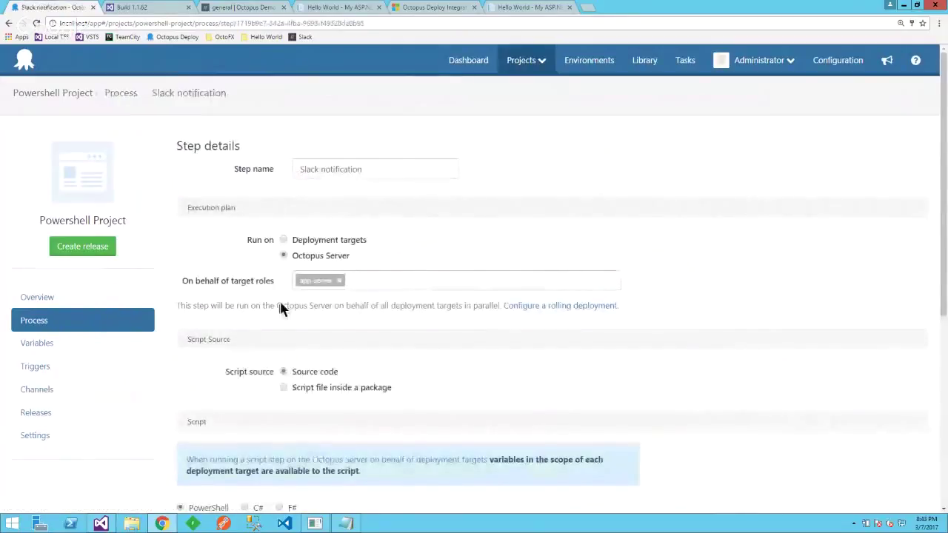
pyautogui.scroll(-5, 715, 337)
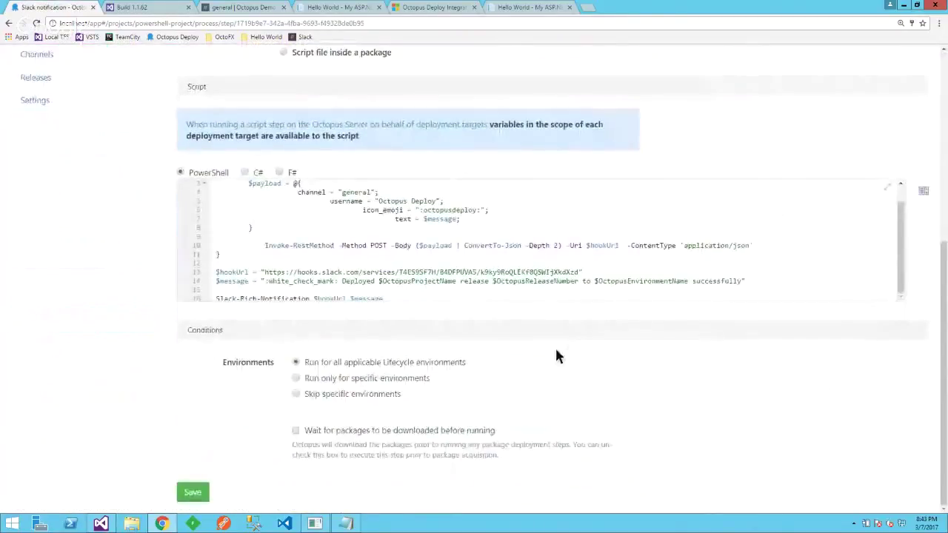
pyautogui.click(263, 281)
pyautogui.hotkey('shift', 'End')
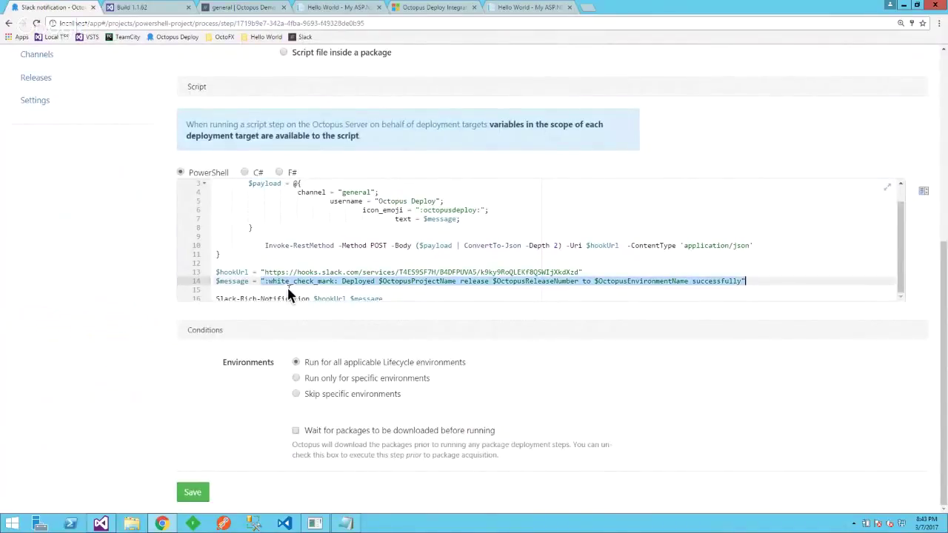
pyautogui.press('Delete')
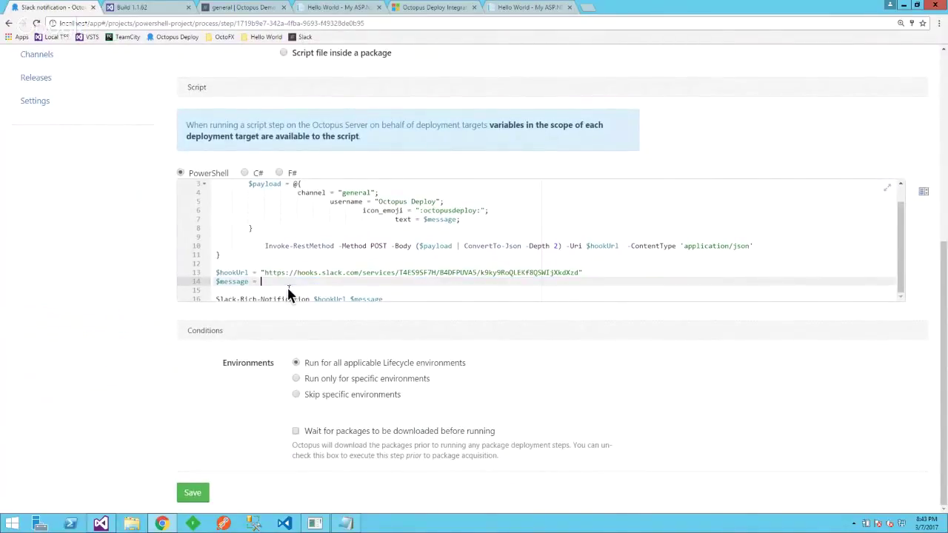
pyautogui.write('$messageForSlack')
pyautogui.click(427, 273)
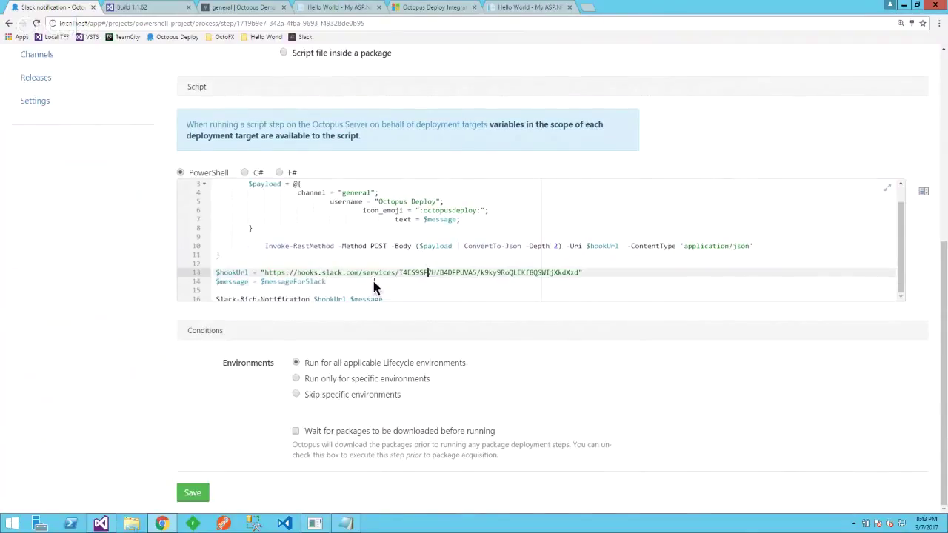
pyautogui.click(330, 282)
pyautogui.doubleClick(312, 281)
pyautogui.hotkey('ctrl', 'c')
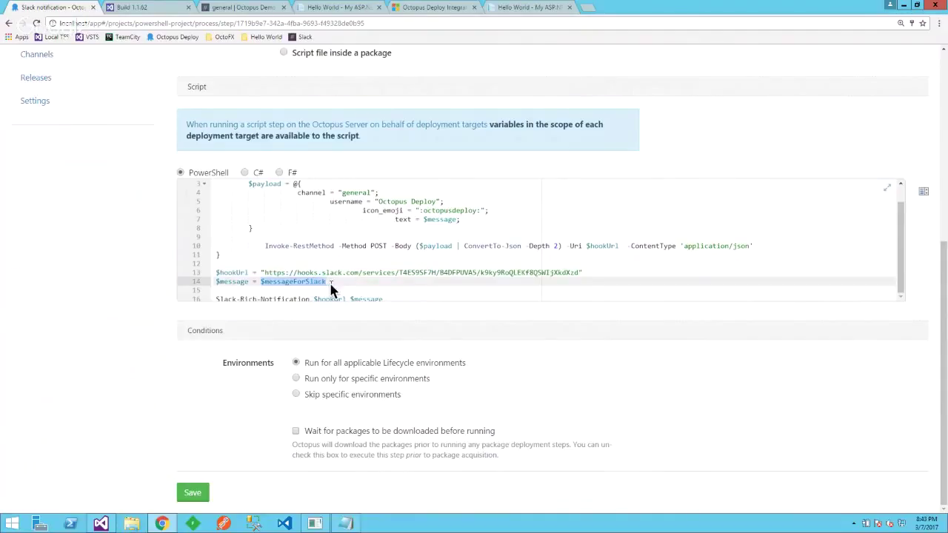
pyautogui.click(202, 494)
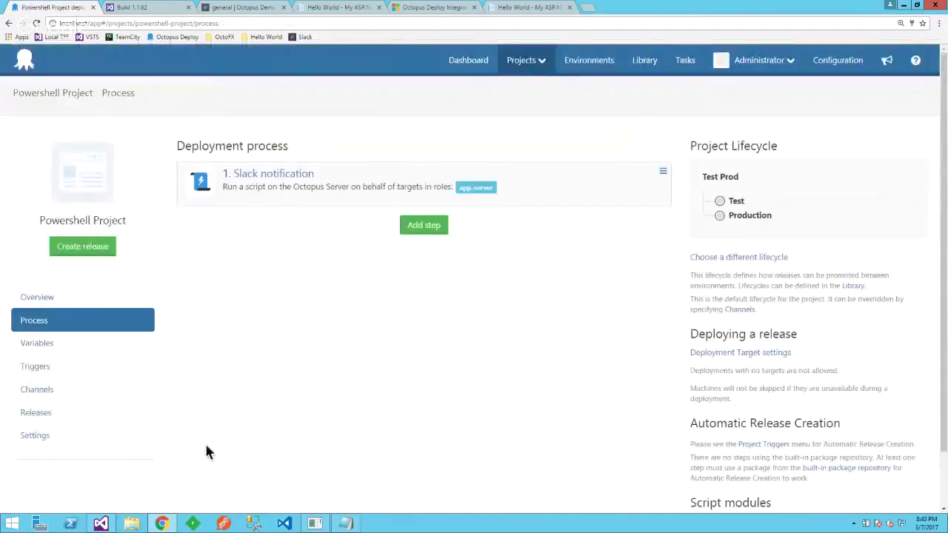
pyautogui.click(93, 345)
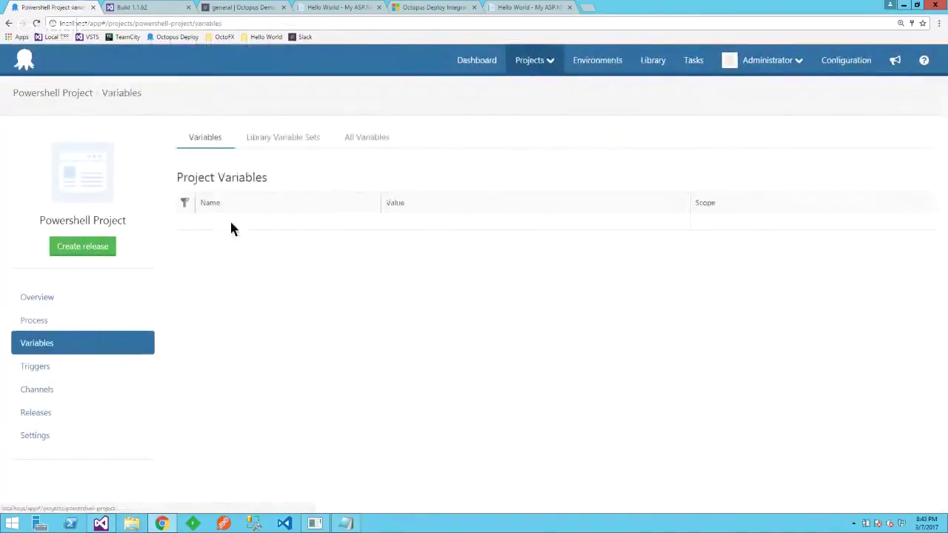
# Add variable messageForSlack with the pasted message template as its value, scoped to Test.
pyautogui.click(231, 228)
pyautogui.hotkey('ctrl', 'v')
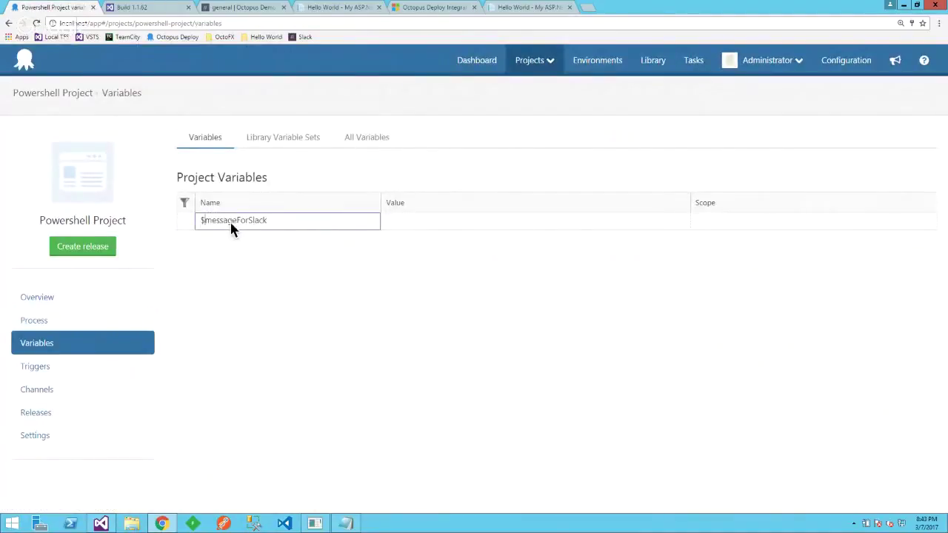
pyautogui.press('BackSpace')
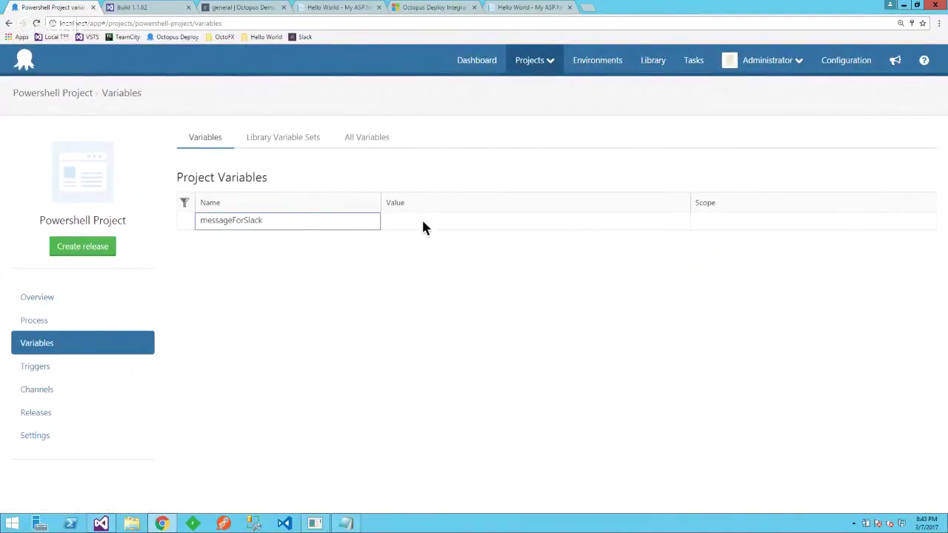
pyautogui.click(422, 222)
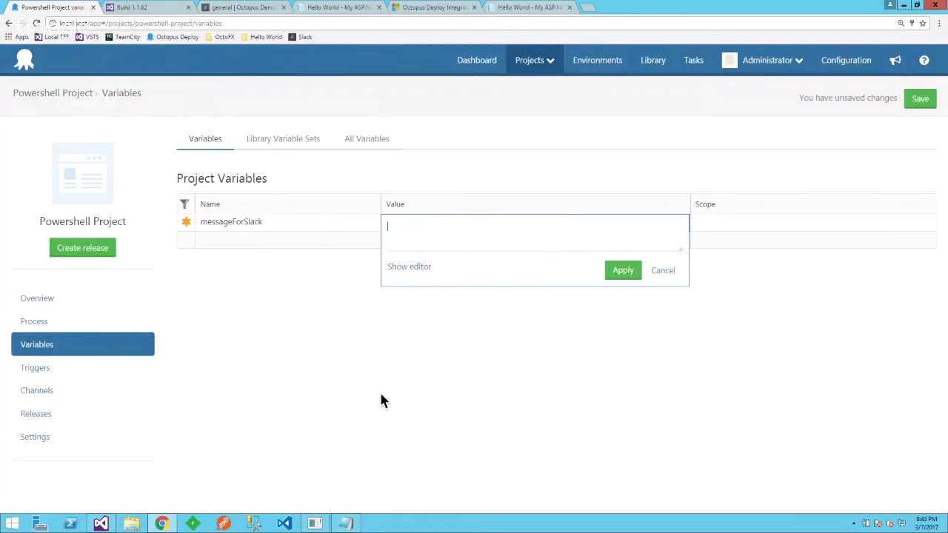
pyautogui.write(':white_check_mark: #{Octopus.Project.Name} #{Octopus.Release.Number} is in #{Octopus.environment.Name}')
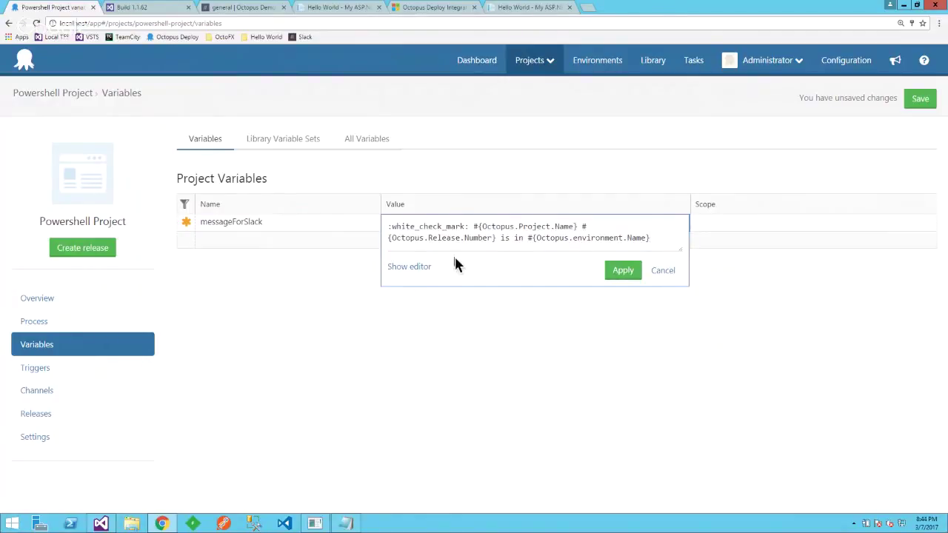
pyautogui.click(716, 223)
pyautogui.press('Return')
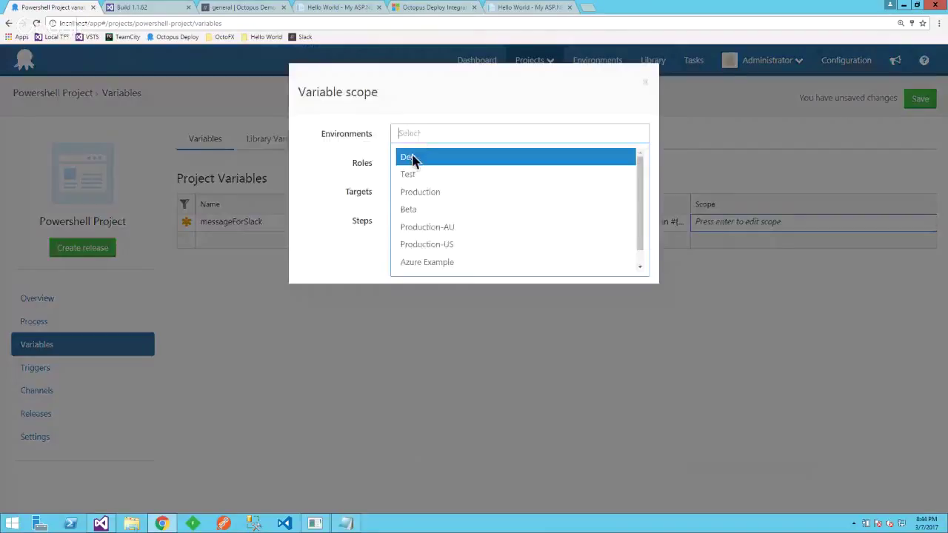
pyautogui.click(419, 175)
pyautogui.click(585, 265)
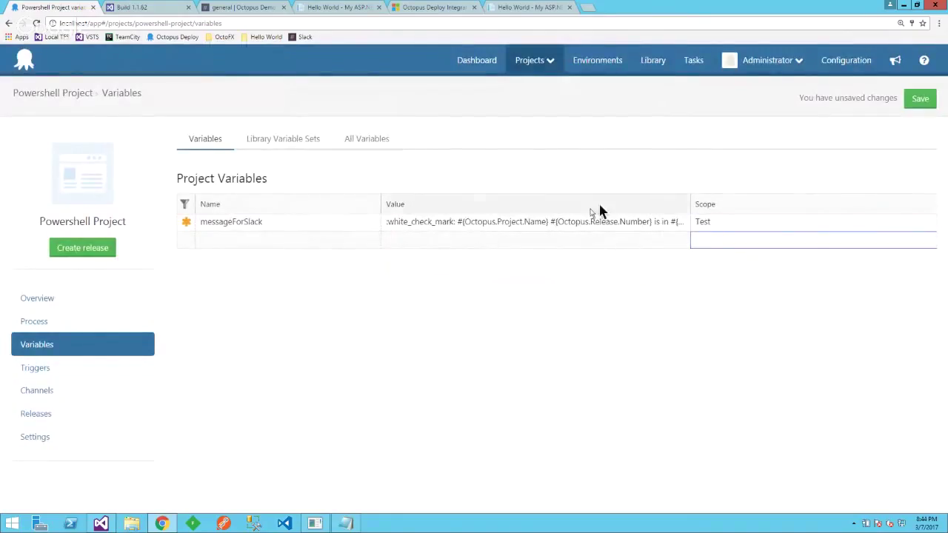
# Add a second messageForSlack variable holding the pasted deployed-successfully message.
pyautogui.click(277, 241)
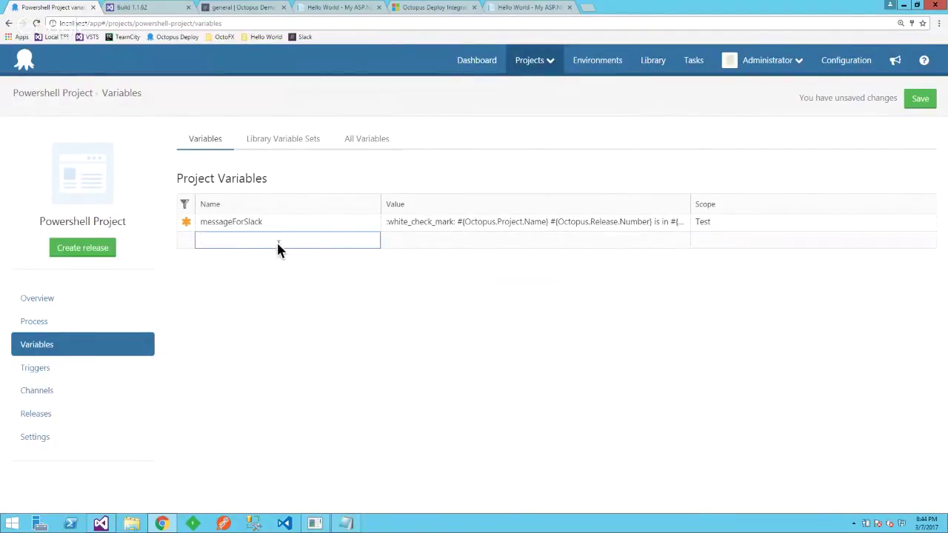
pyautogui.write('Â´ÍÍÂ¨')
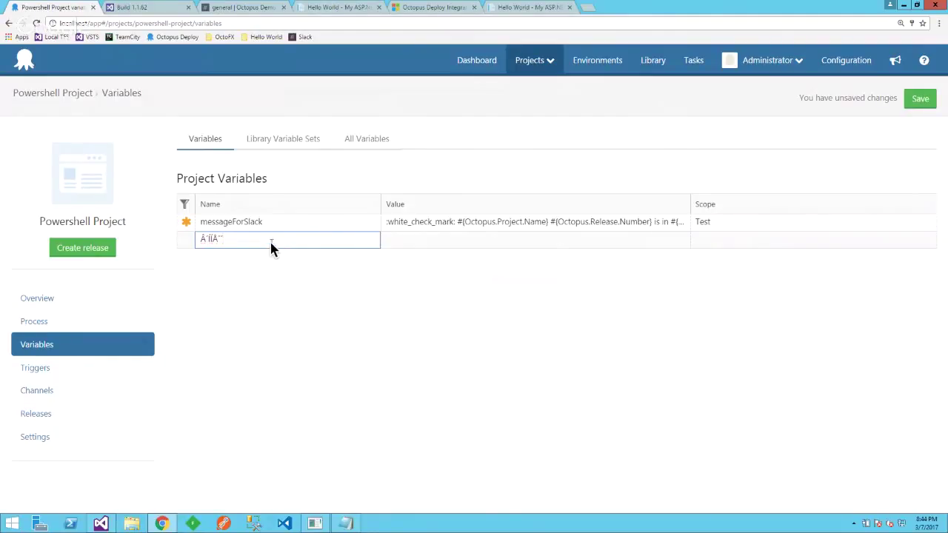
pyautogui.hotkey('ctrl', 'a')
pyautogui.write('messageForSlack')
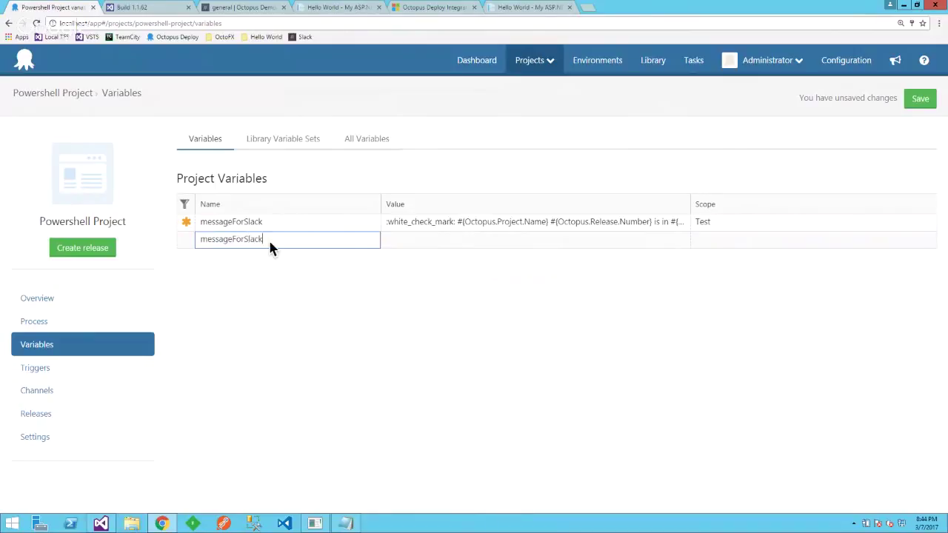
pyautogui.press('Tab')
pyautogui.write(':white_check_mark: #{Octopus.Project.Name} #{Octopus.Release.Number} is in #{Octopus.Environment.Name}')
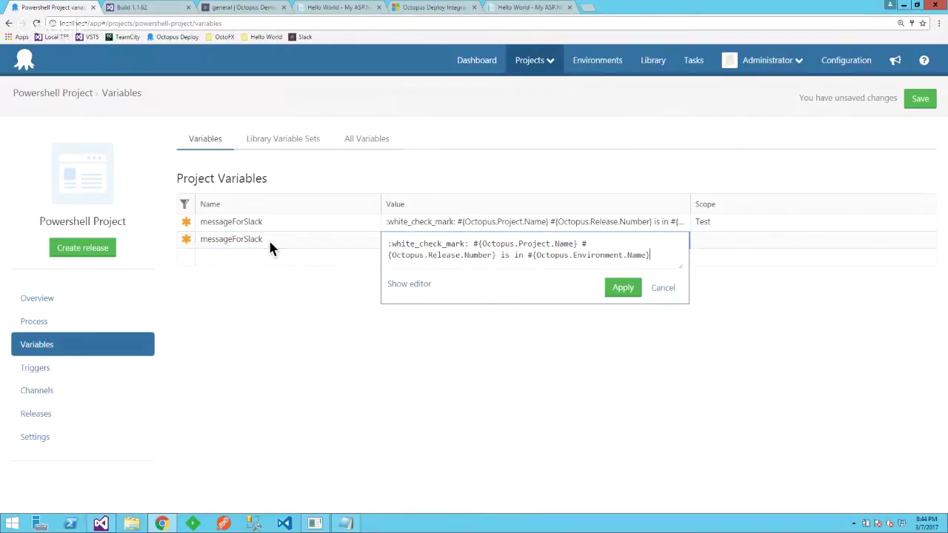
pyautogui.hotkey('shift', 'Home')
pyautogui.hotkey('ctrl', 'a')
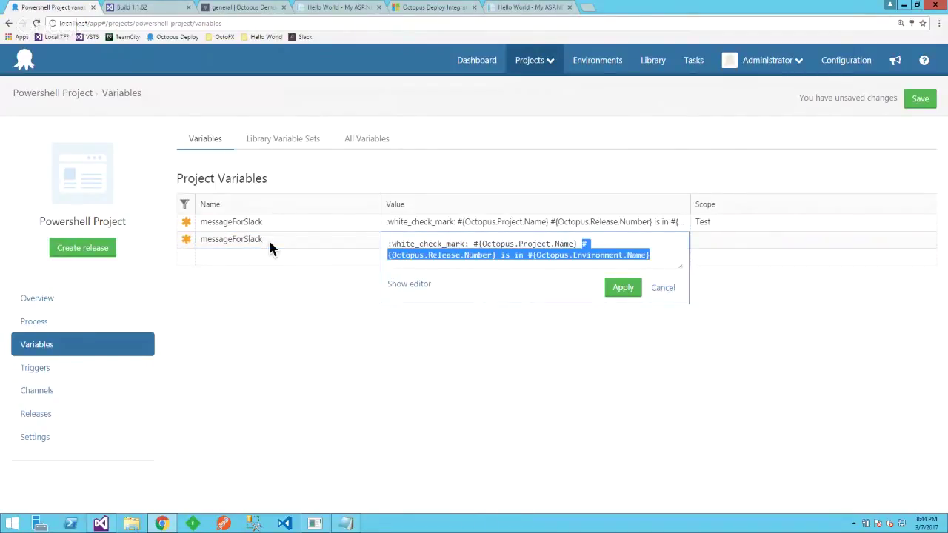
pyautogui.press('BackSpace')
pyautogui.write(':white_check_mark: Deployed #{Octopus.Project.Name} version #{Octopus.Release.Number} to #{Octopus.Environment.Name} successfully.')
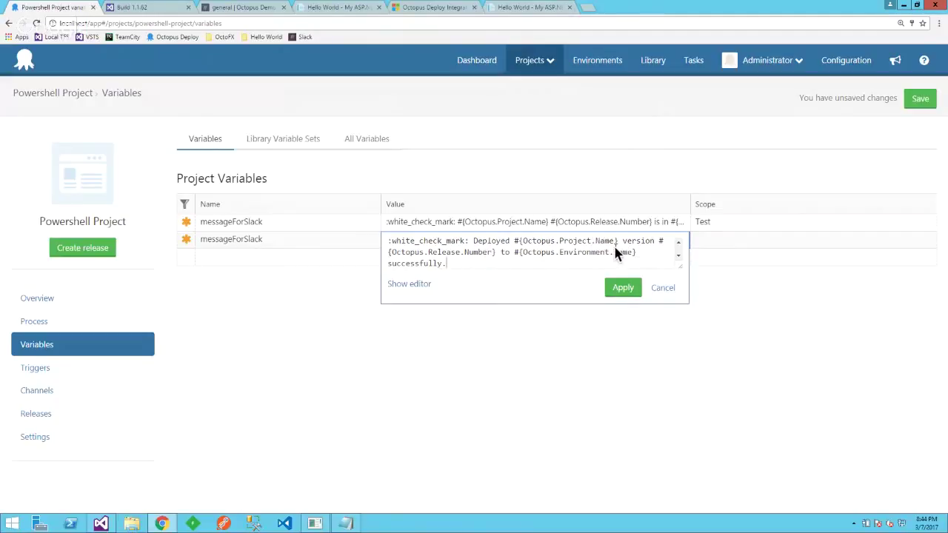
pyautogui.click(623, 288)
# Scope the second variable to Production and save the project variables.
pyautogui.click(699, 241)
pyautogui.click(713, 243)
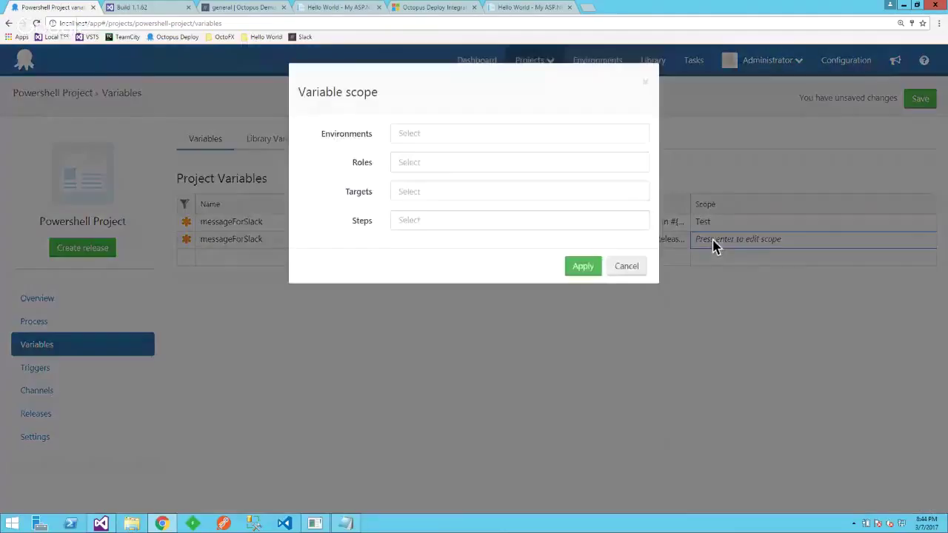
pyautogui.click(410, 130)
pyautogui.click(420, 191)
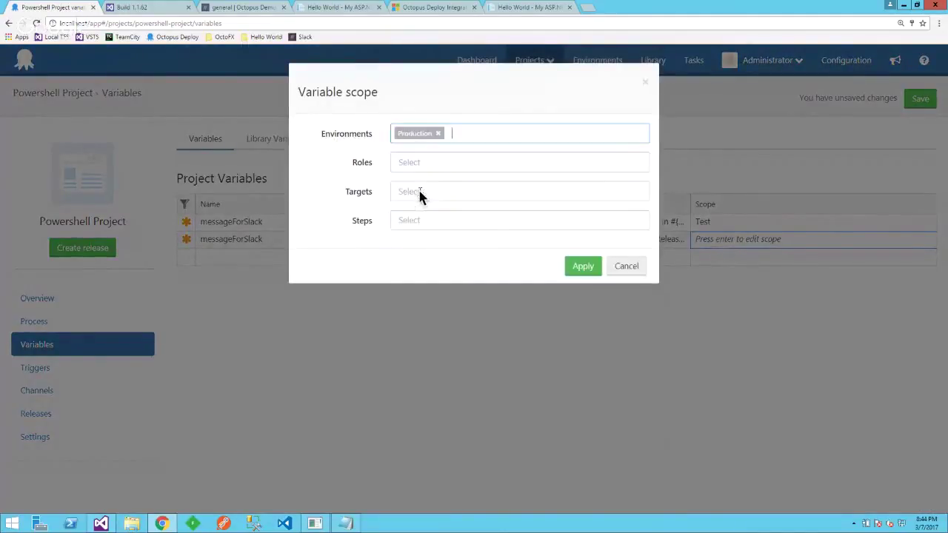
pyautogui.click(570, 268)
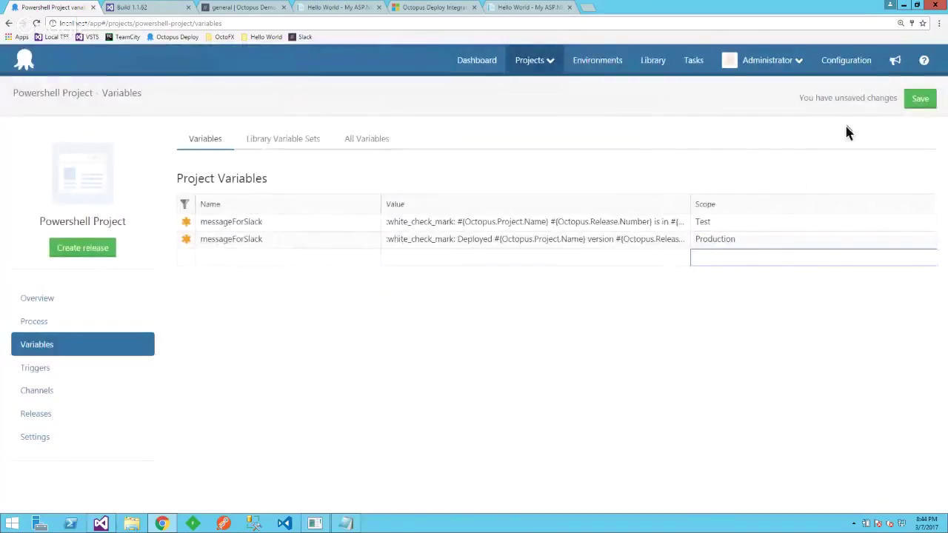
pyautogui.click(916, 104)
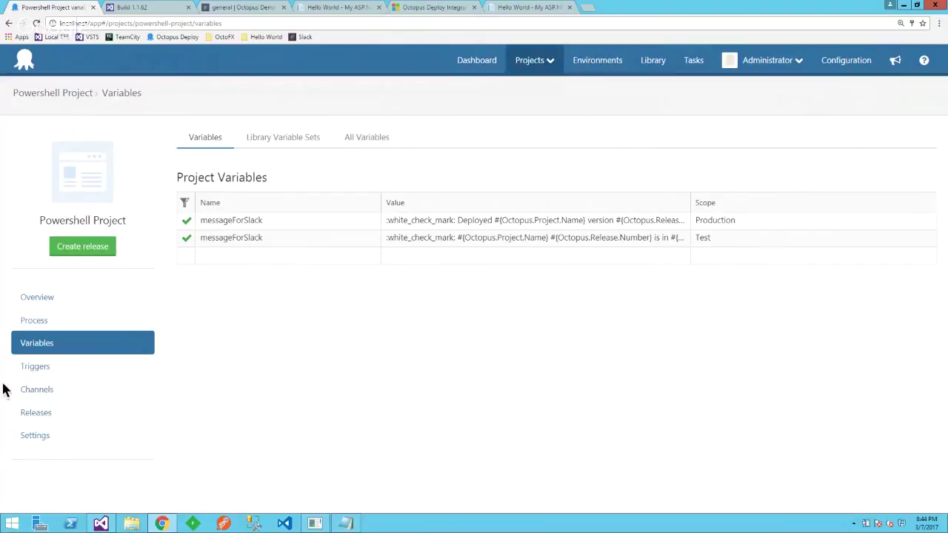
# Create release 1.0.1 from the project overview and deploy it to Test.
pyautogui.click(65, 325)
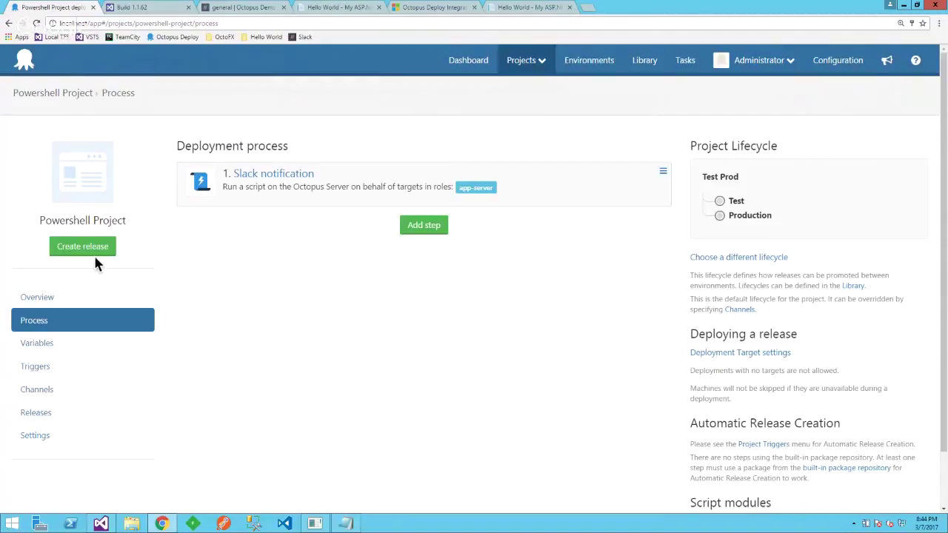
pyautogui.click(64, 296)
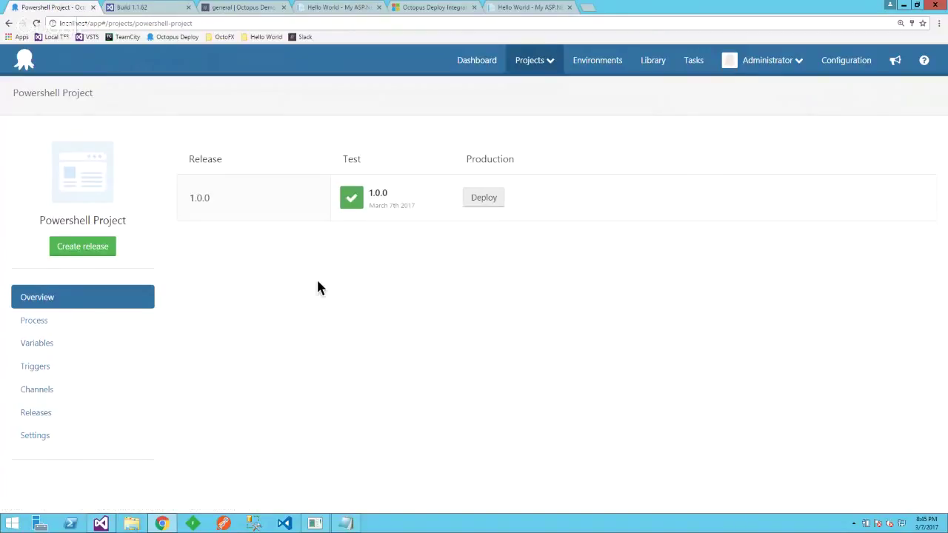
pyautogui.click(89, 250)
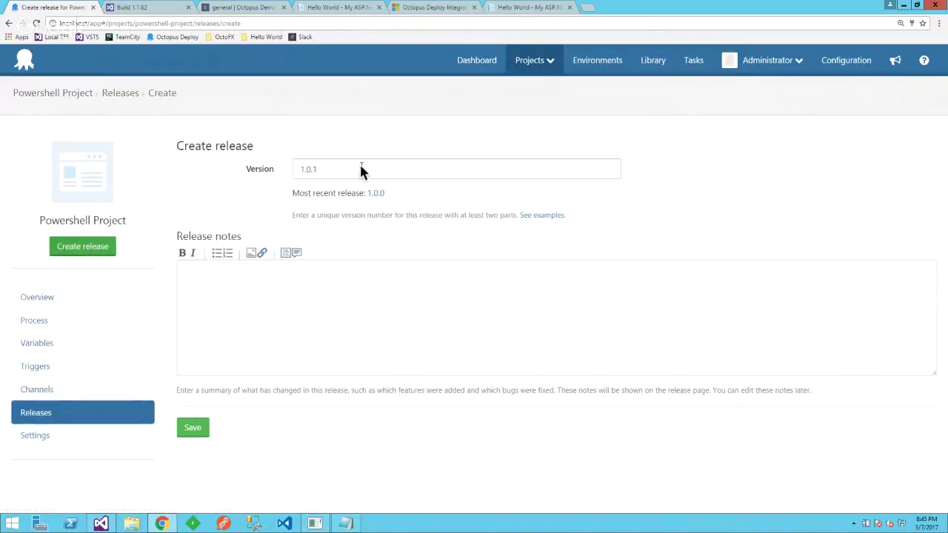
pyautogui.click(205, 436)
pyautogui.click(236, 176)
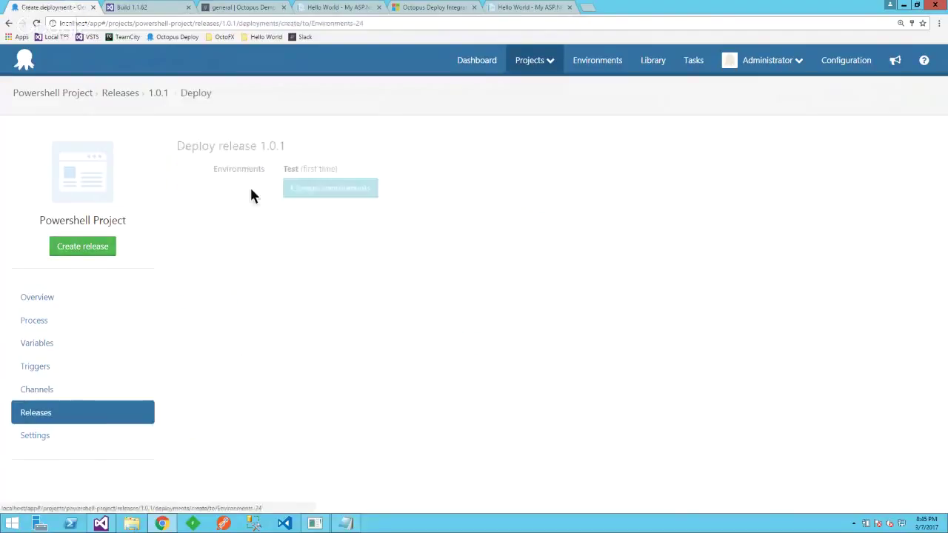
pyautogui.click(214, 241)
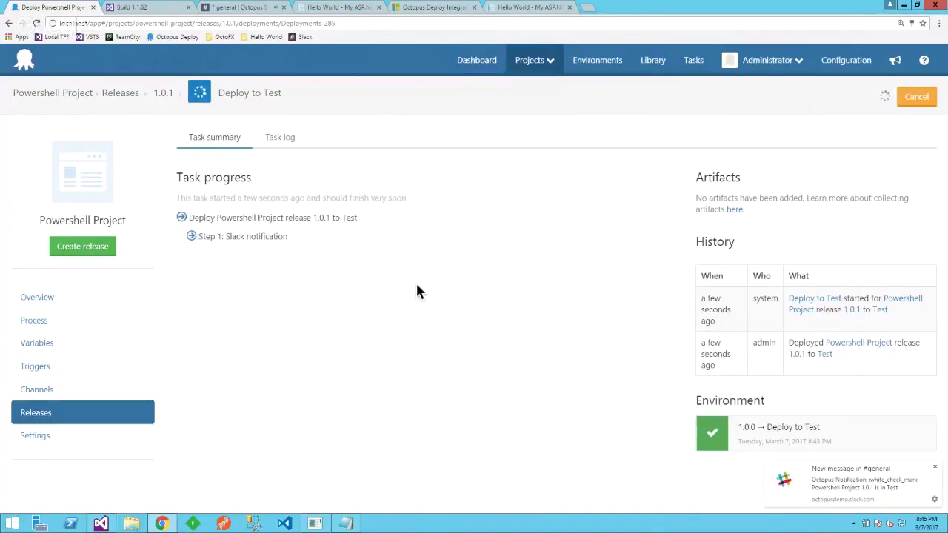
# Check Slack's #general for the 'Powershell Project 1.0.1 is in Test' message.
pyautogui.click(239, 7)
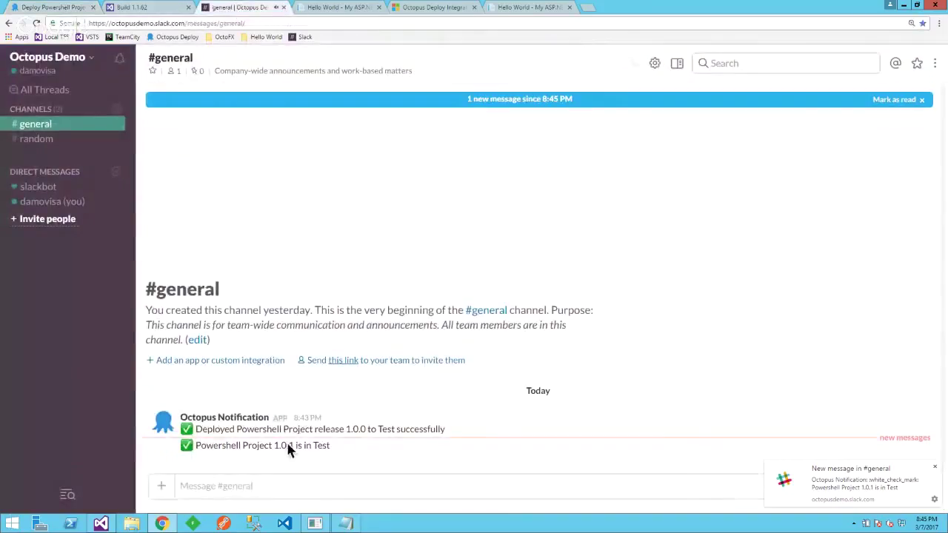
pyautogui.moveTo(194, 444); pyautogui.dragTo(328, 455)
pyautogui.click(350, 456)
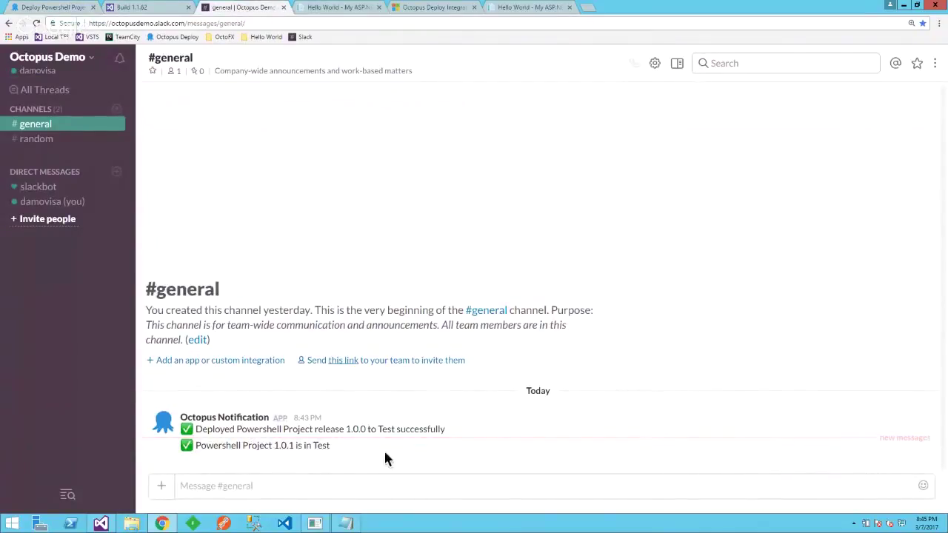
# Promote release 1.0.1 to Production and check Slack for the success message.
pyautogui.click(71, 7)
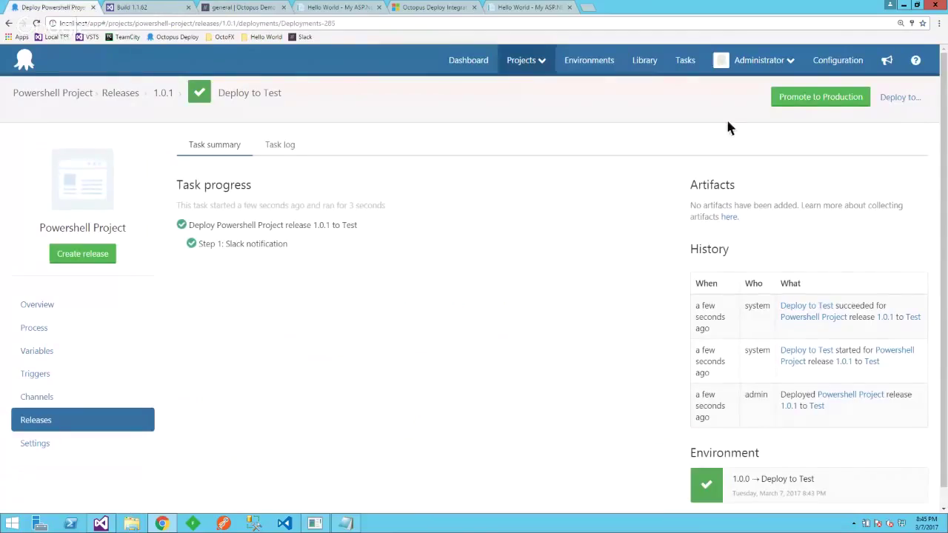
pyautogui.click(842, 100)
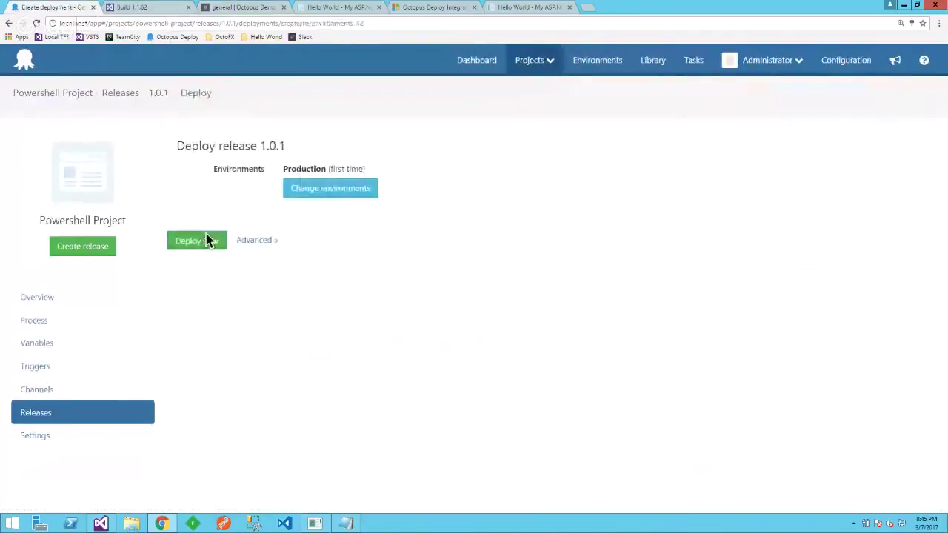
pyautogui.click(199, 241)
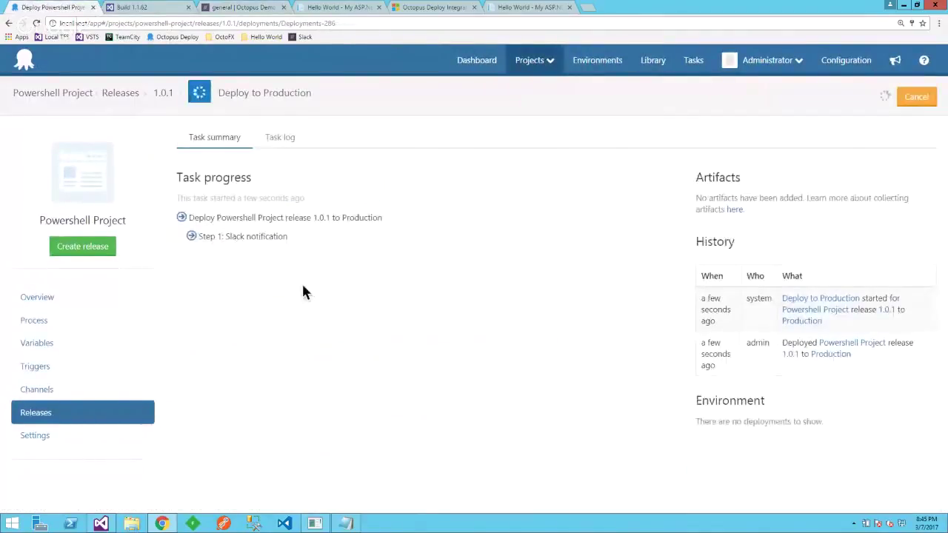
pyautogui.click(234, 9)
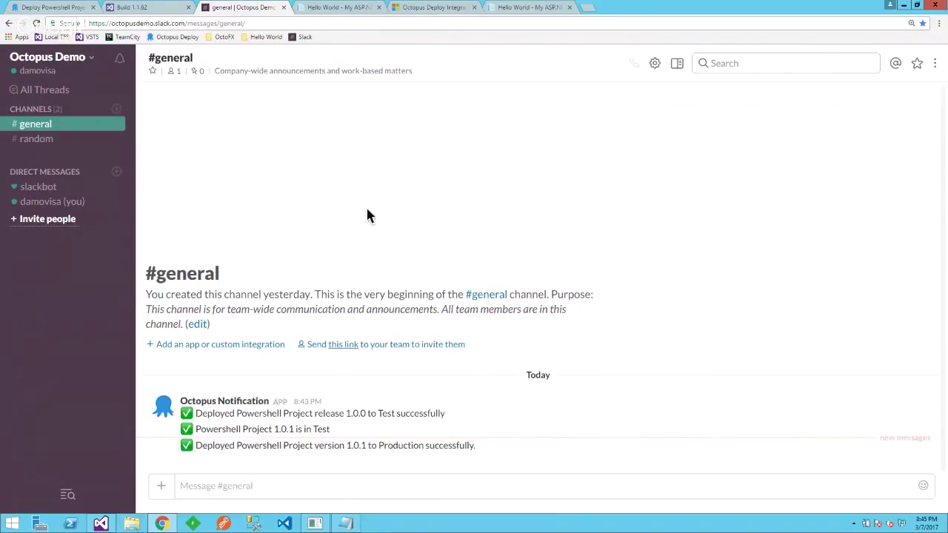
# Open the Slack notification step's script and place the cursor on empty line 15.
pyautogui.click(60, 8)
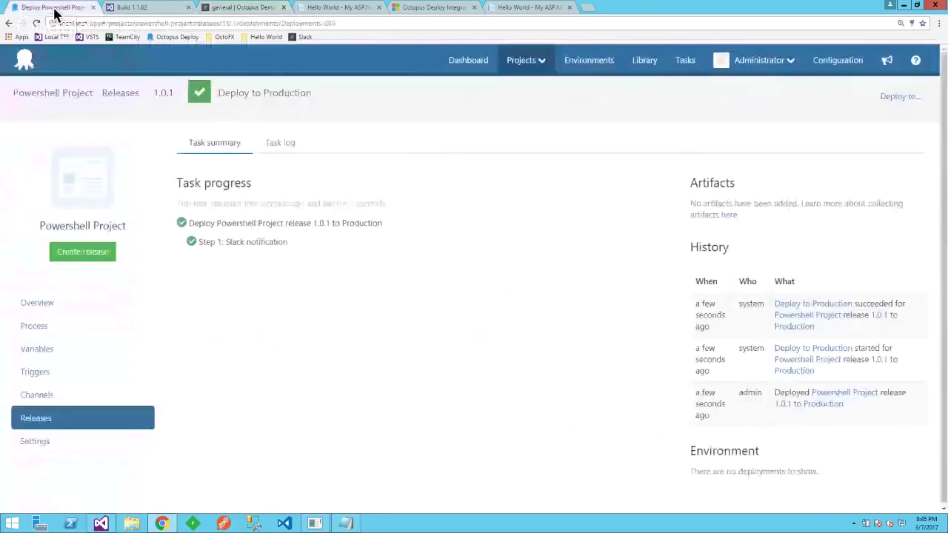
pyautogui.click(74, 325)
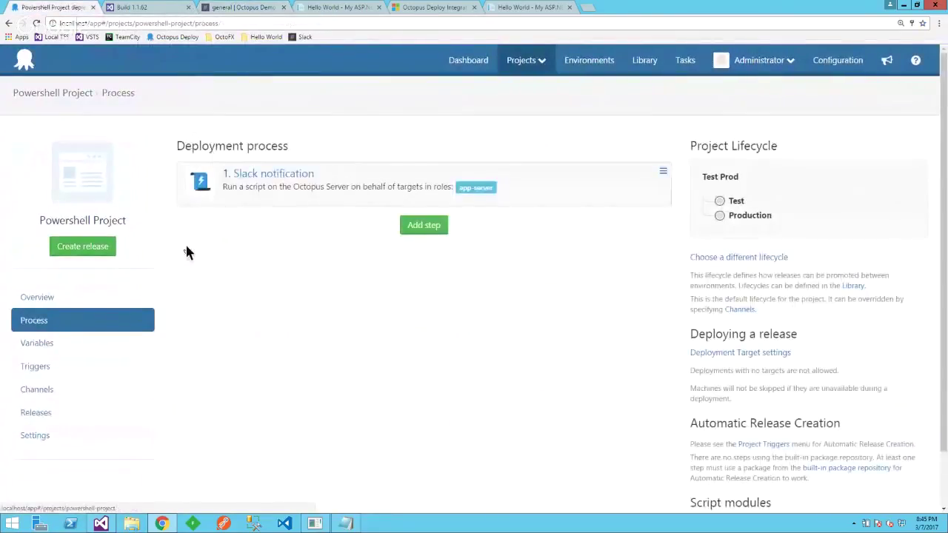
pyautogui.click(302, 178)
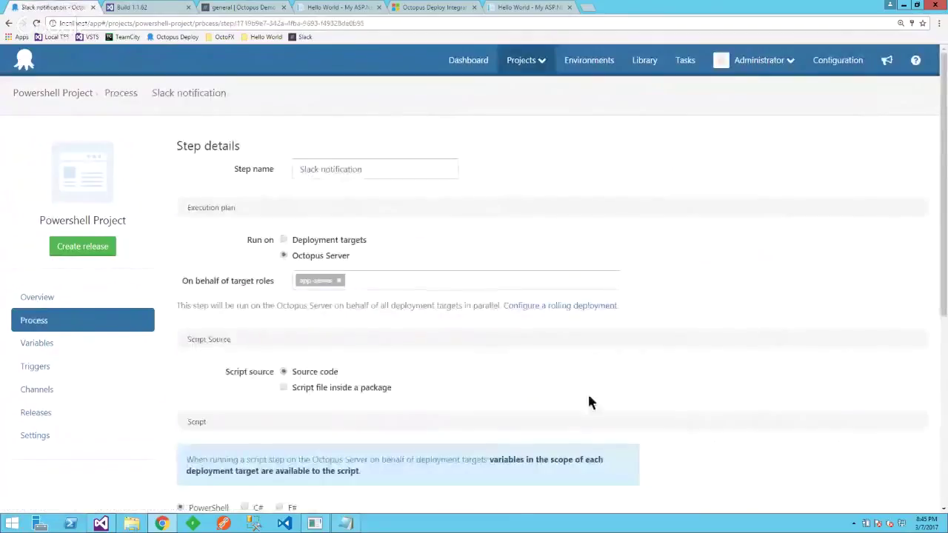
pyautogui.scroll(-5, 778, 248)
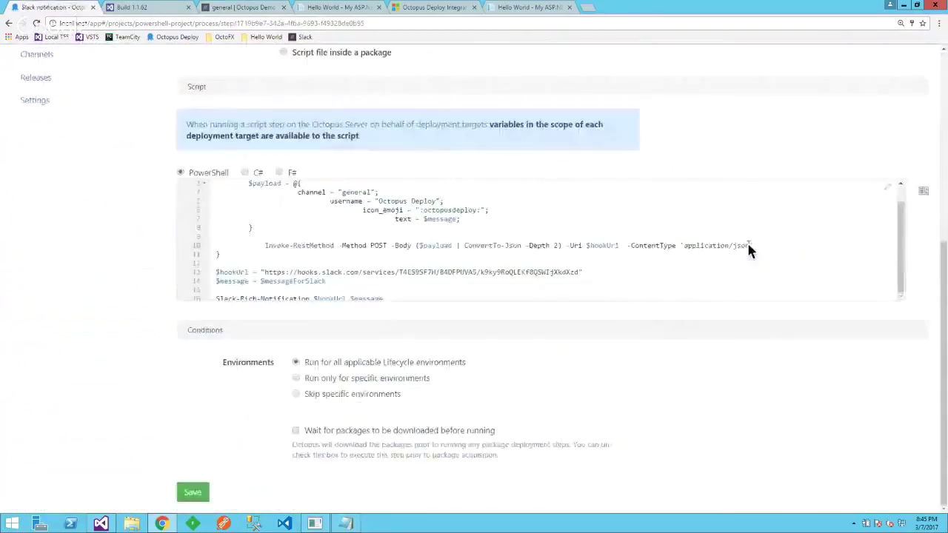
pyautogui.click(360, 291)
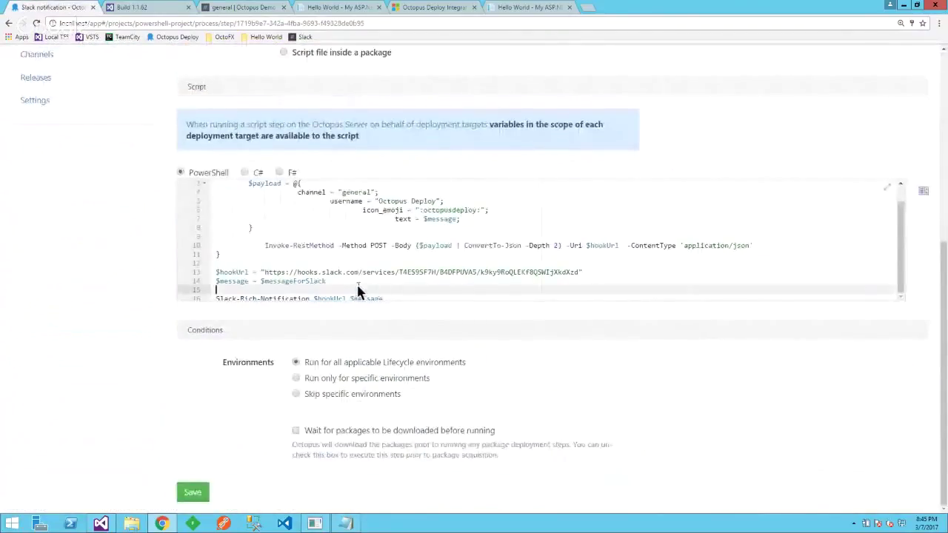
# Browse the list of variables available for insertion into the script.
pyautogui.click(923, 191)
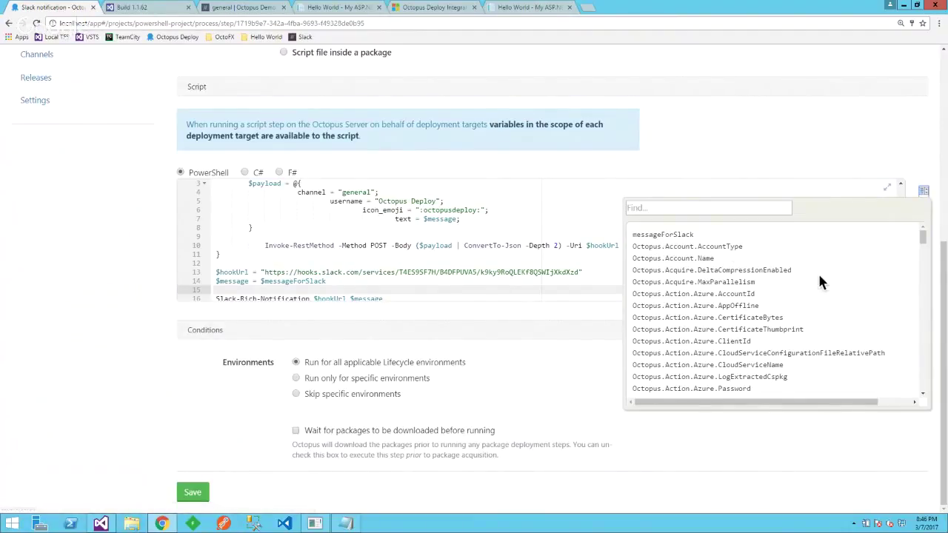
pyautogui.scroll(-2, 821, 281)
pyautogui.scroll(-10, 821, 282)
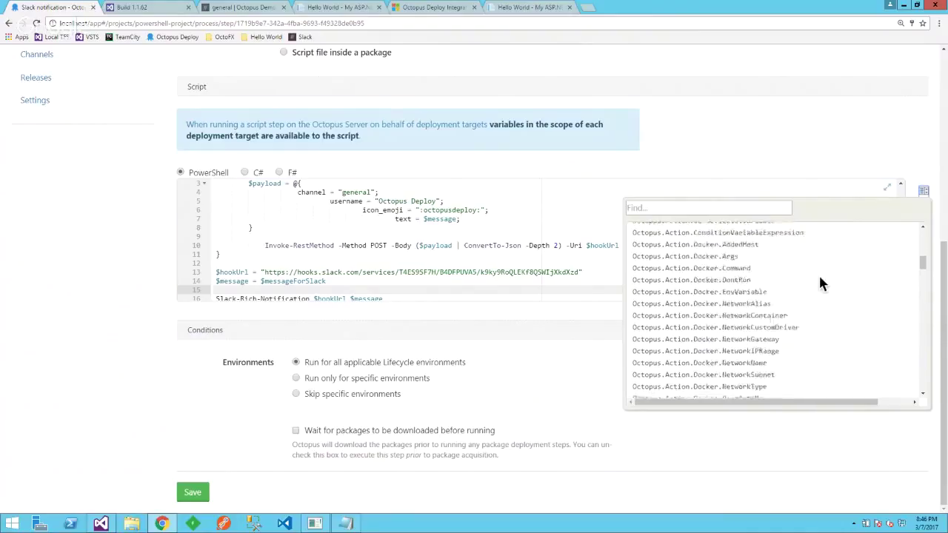
pyautogui.scroll(-15, 821, 284)
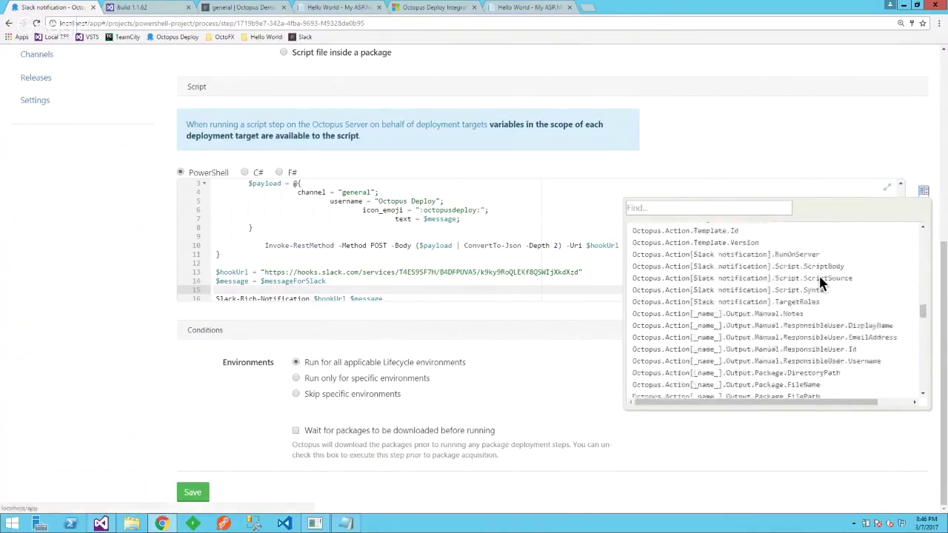
pyautogui.scroll(-15, 821, 281)
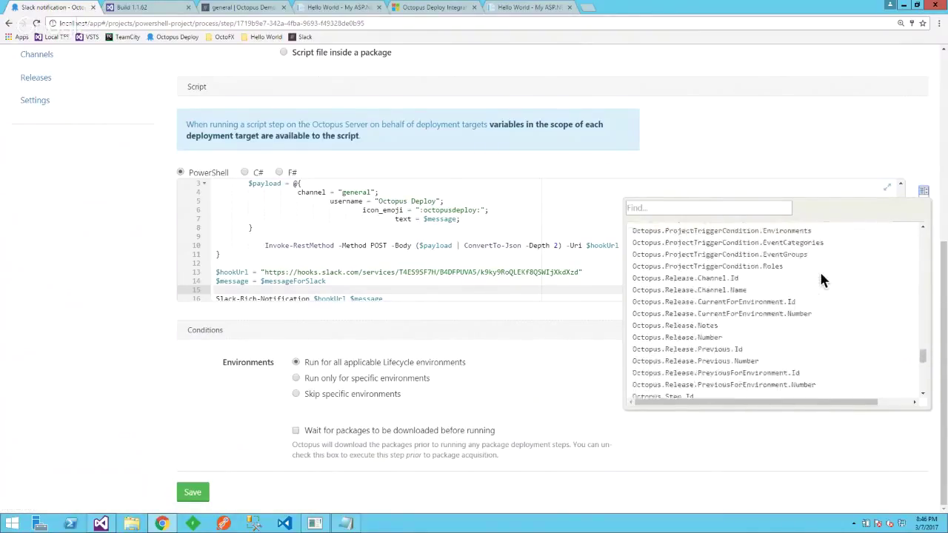
pyautogui.scroll(-5, 822, 280)
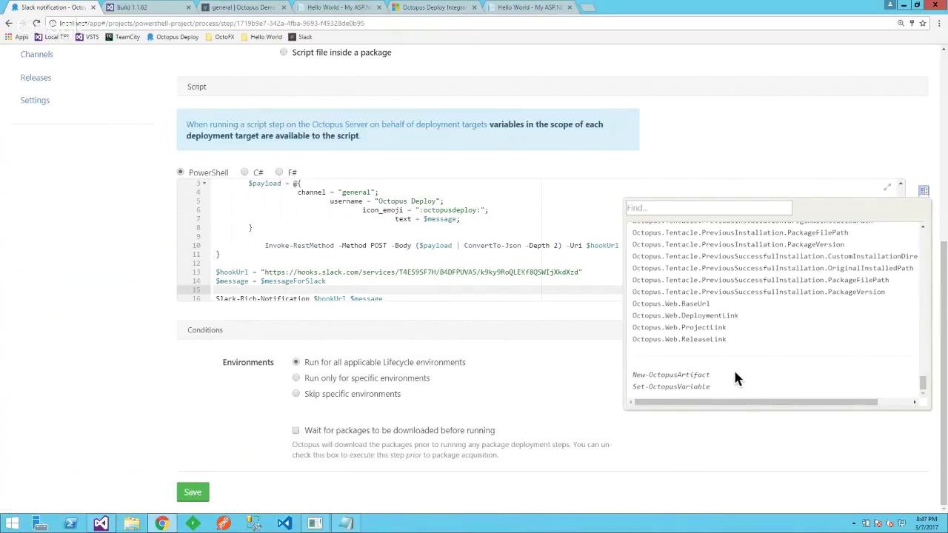
pyautogui.scroll(15, 733, 368)
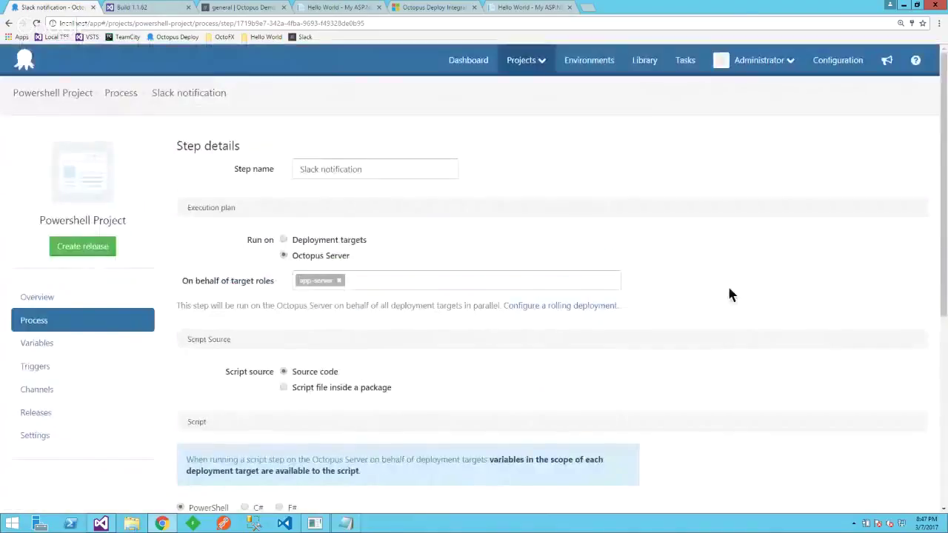
# Confirm on the Powershell Project overview that 1.0.1 reached Test and Production, then reopen its process.
pyautogui.click(49, 302)
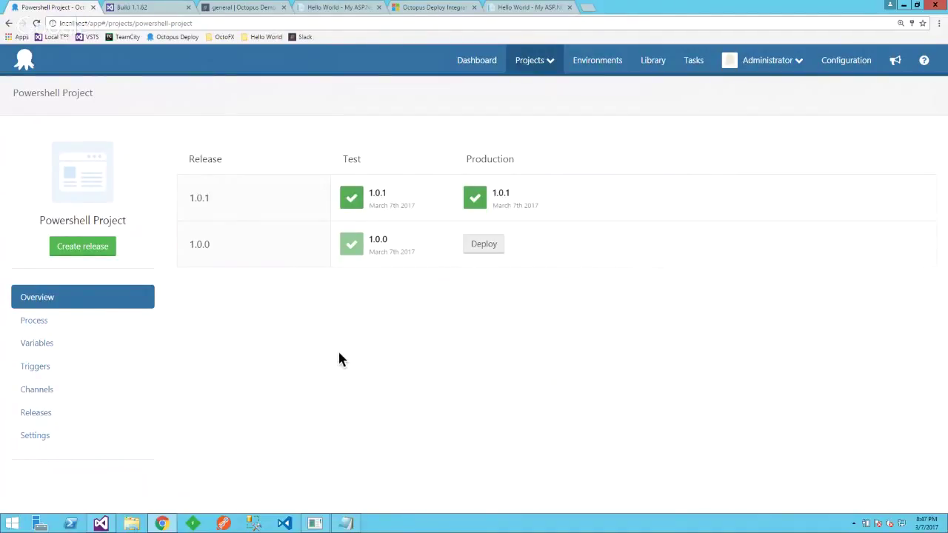
pyautogui.click(73, 323)
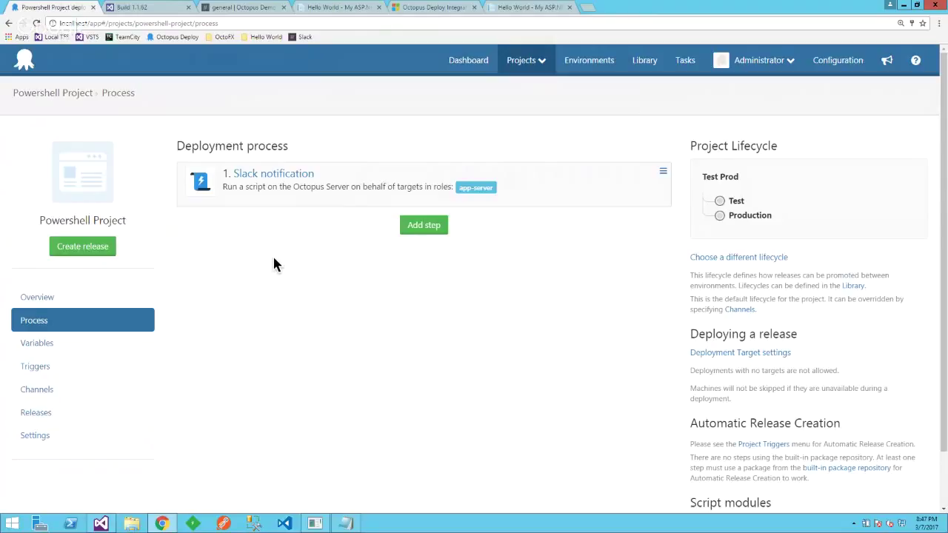
pyautogui.click(536, 62)
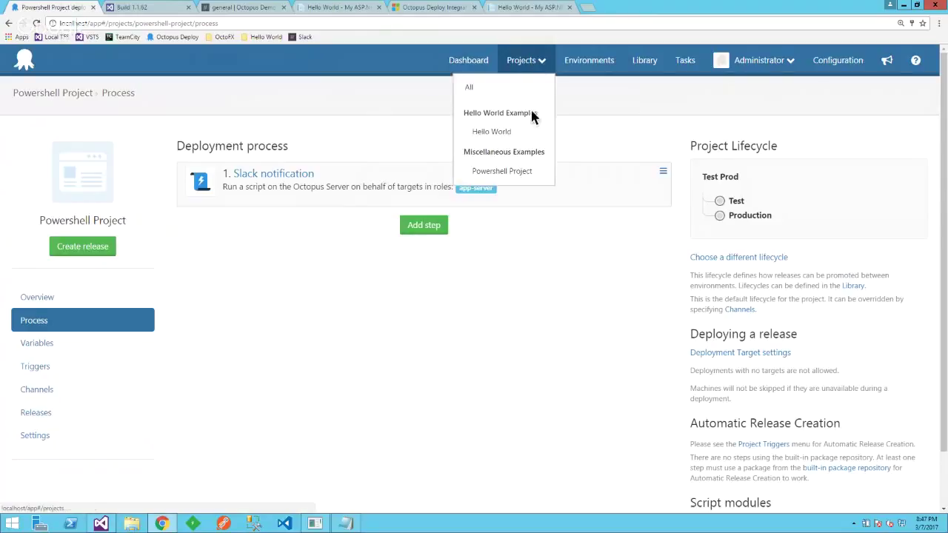
pyautogui.click(509, 133)
pyautogui.click(70, 326)
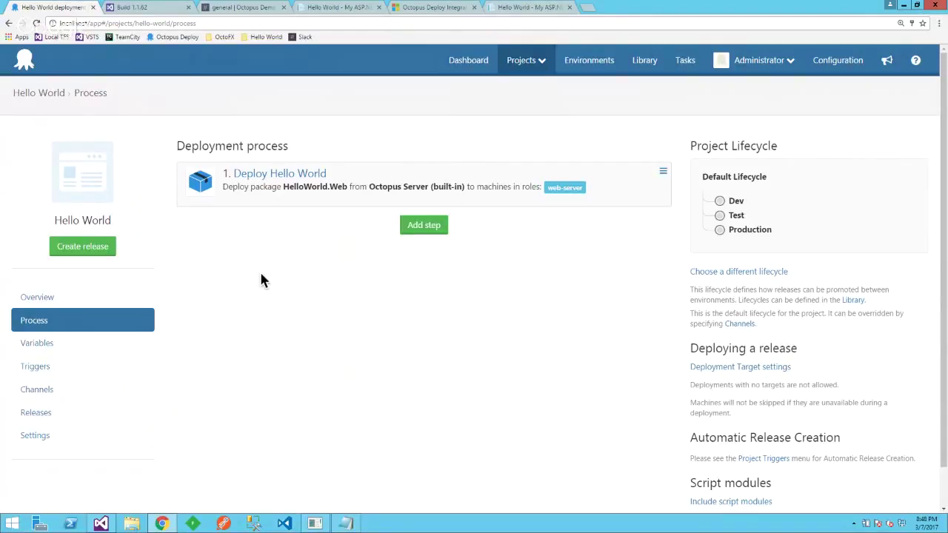
pyautogui.click(663, 172)
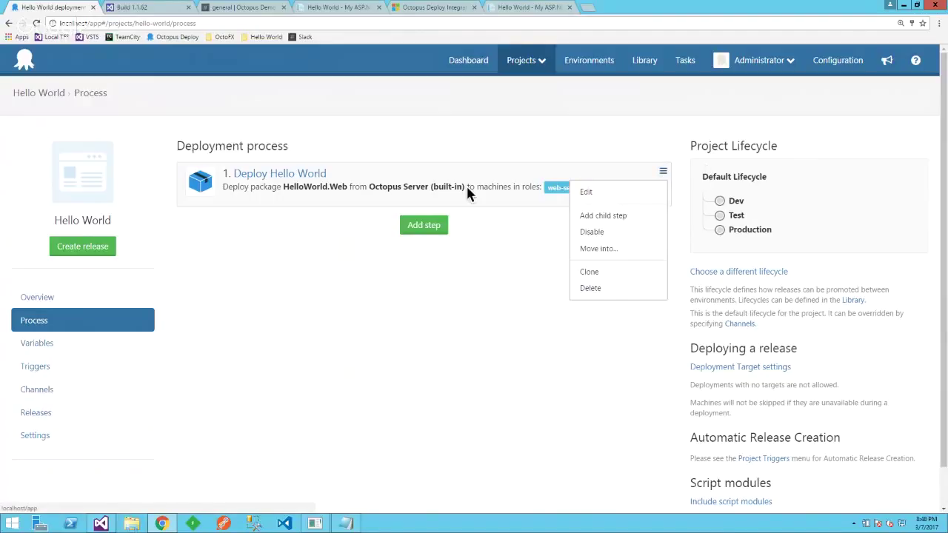
pyautogui.click(309, 175)
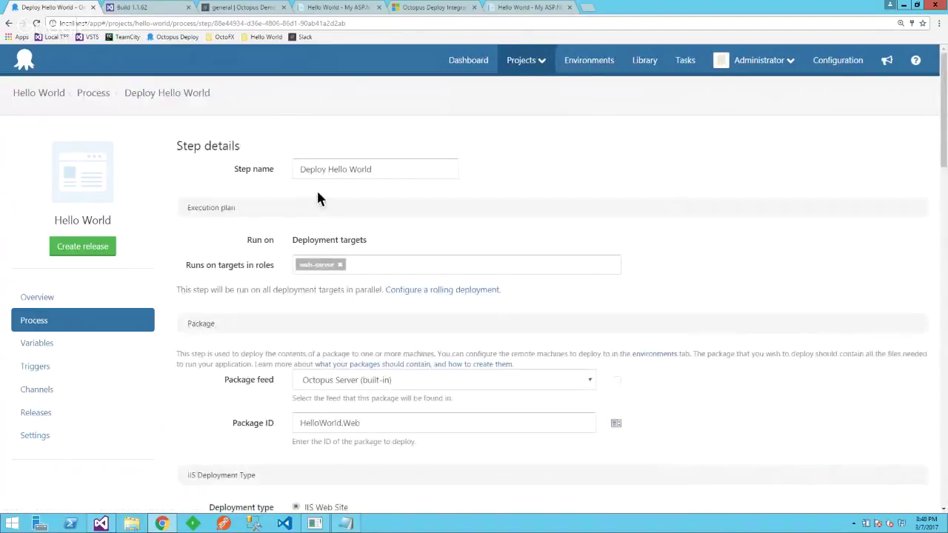
pyautogui.click(409, 292)
pyautogui.scroll(-1, 348, 226)
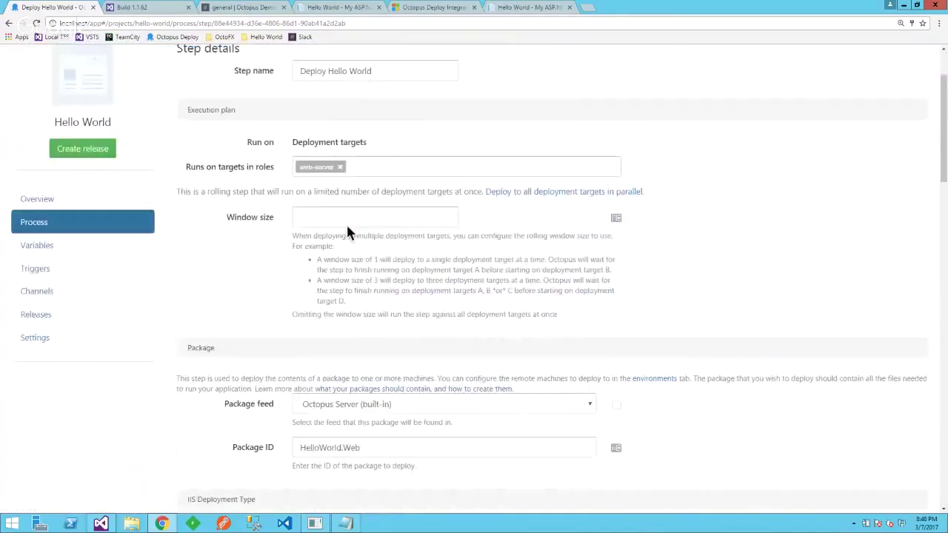
pyautogui.click(347, 222)
pyautogui.write('5')
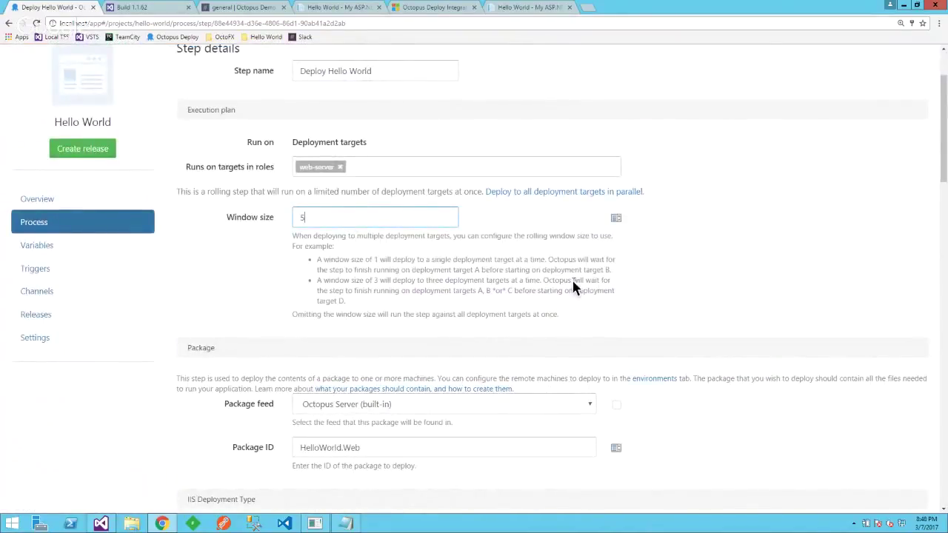
pyautogui.press('BackSpace')
pyautogui.click(755, 283)
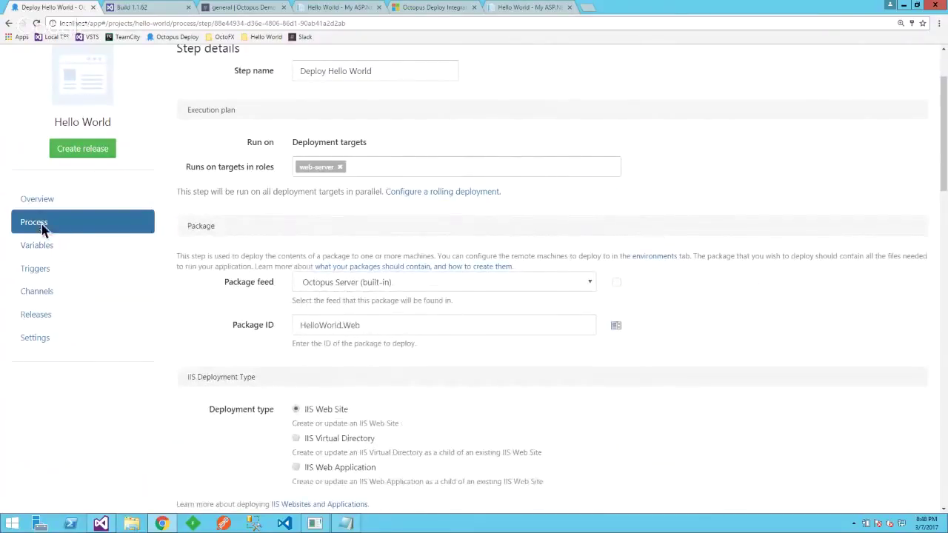
pyautogui.click(19, 229)
pyautogui.click(457, 223)
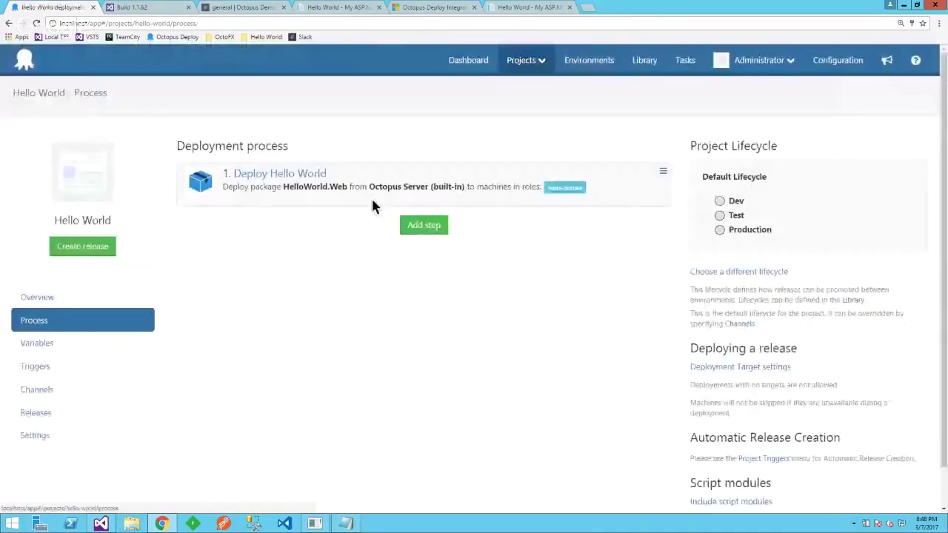
# Switch to the Powershell Project and browse the add-step templates, briefly filtering by 'manu'.
pyautogui.click(537, 66)
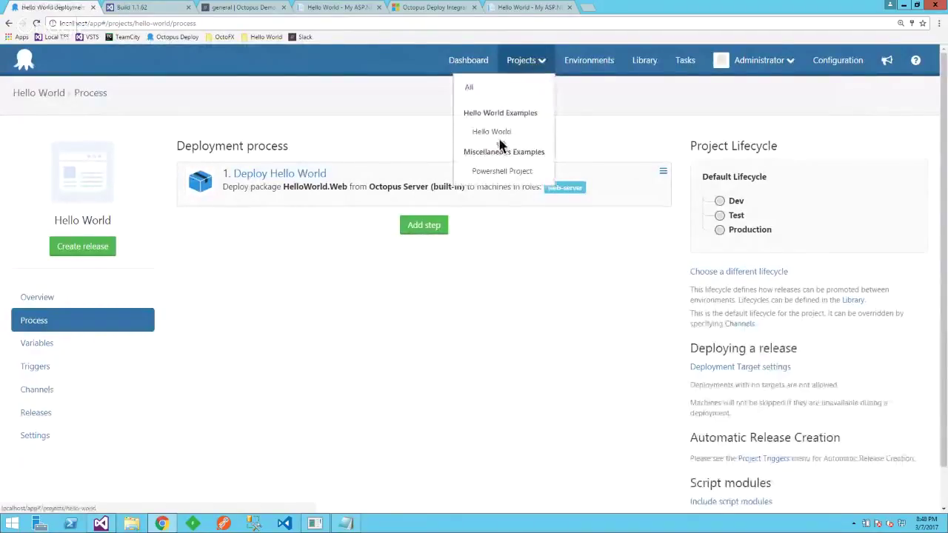
pyautogui.click(502, 171)
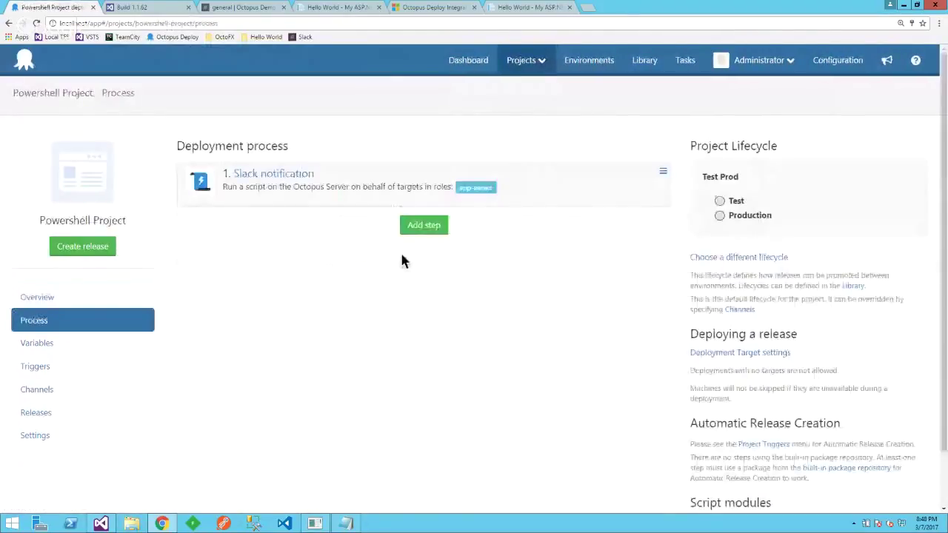
pyautogui.click(424, 224)
pyautogui.write('manu')
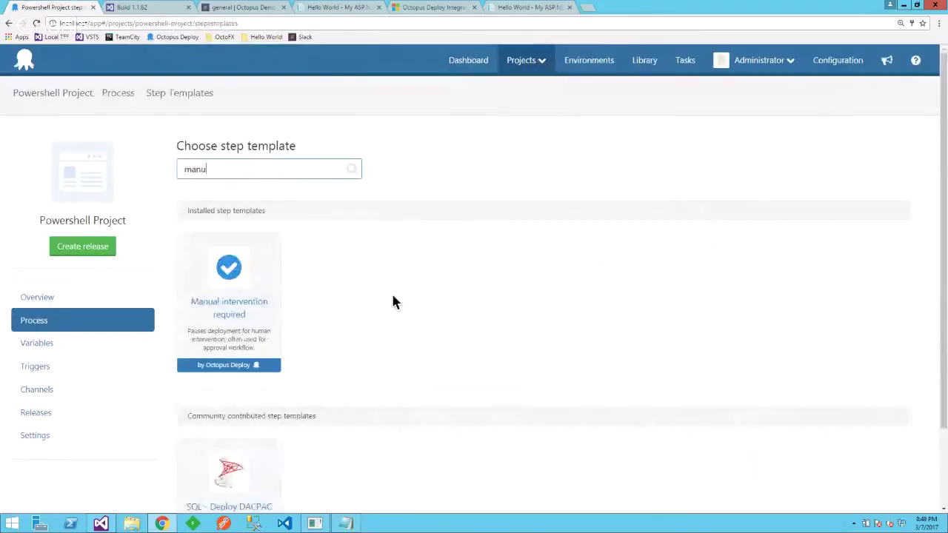
pyautogui.press('BackSpace')
pyautogui.press('BackSpace')
pyautogui.press('BackSpace')
pyautogui.press('BackSpace')
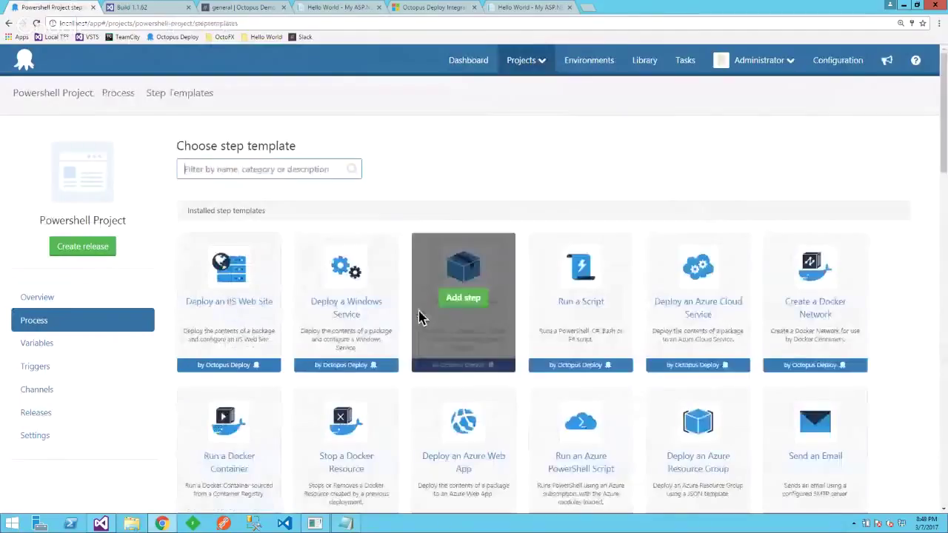
# Scroll through the Powershell Project's settings page.
pyautogui.click(34, 435)
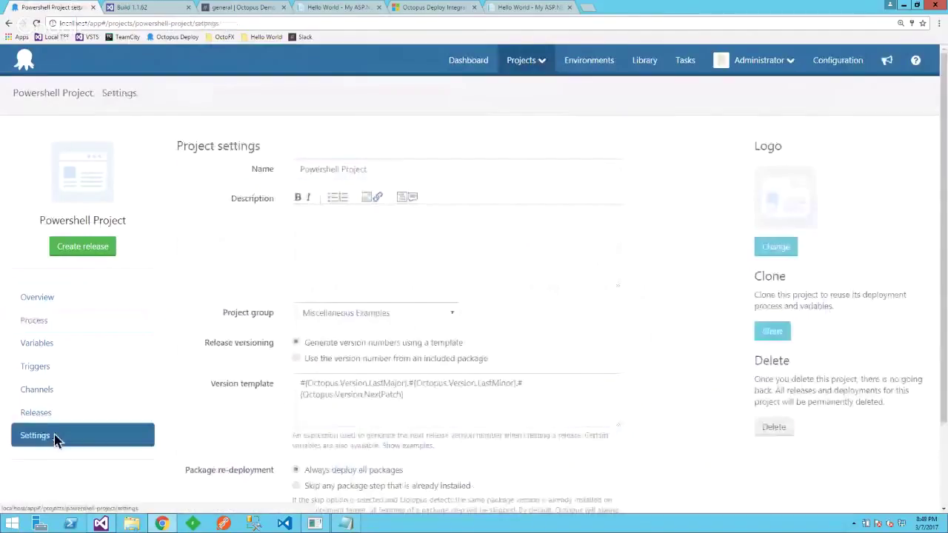
pyautogui.scroll(-2, 656, 311)
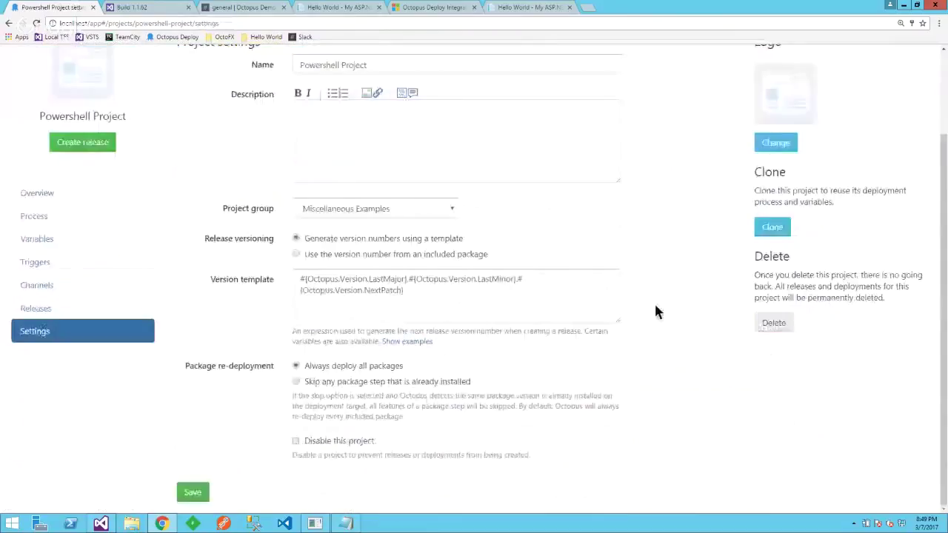
pyautogui.scroll(2, 656, 312)
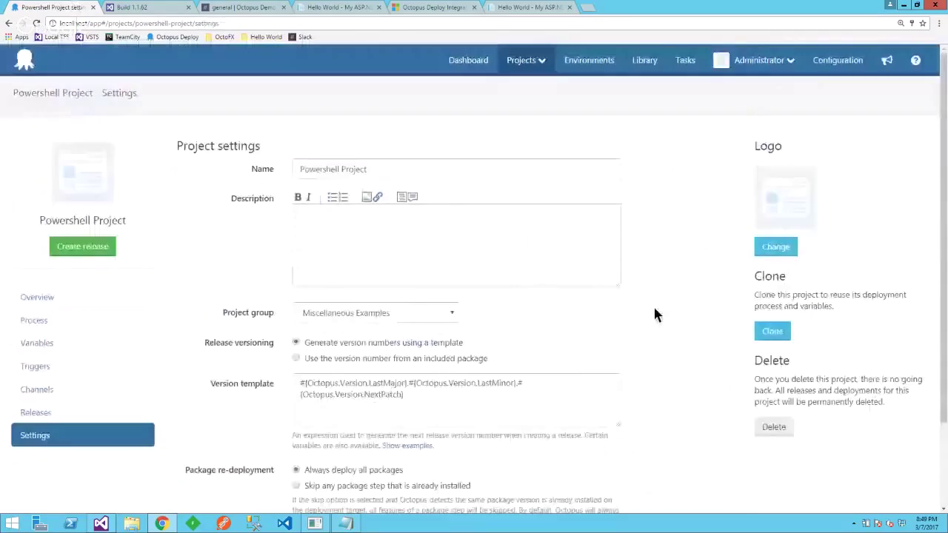
pyautogui.scroll(-2, 653, 305)
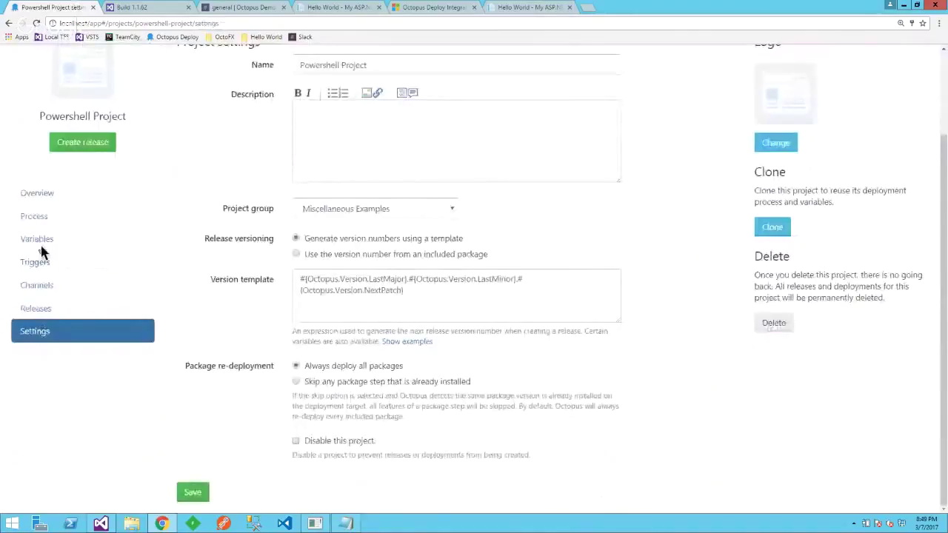
# Look over the project's deployment process, channels and release overview.
pyautogui.click(34, 216)
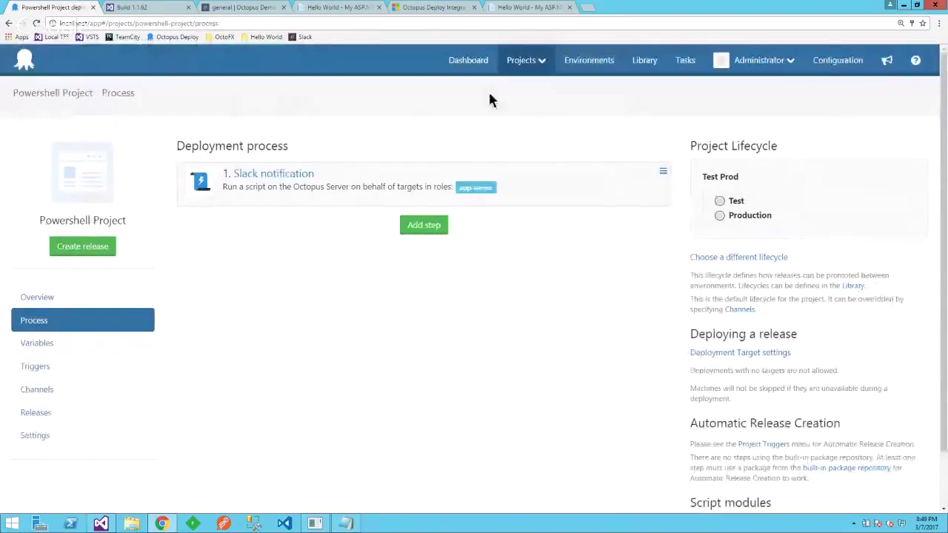
pyautogui.click(41, 391)
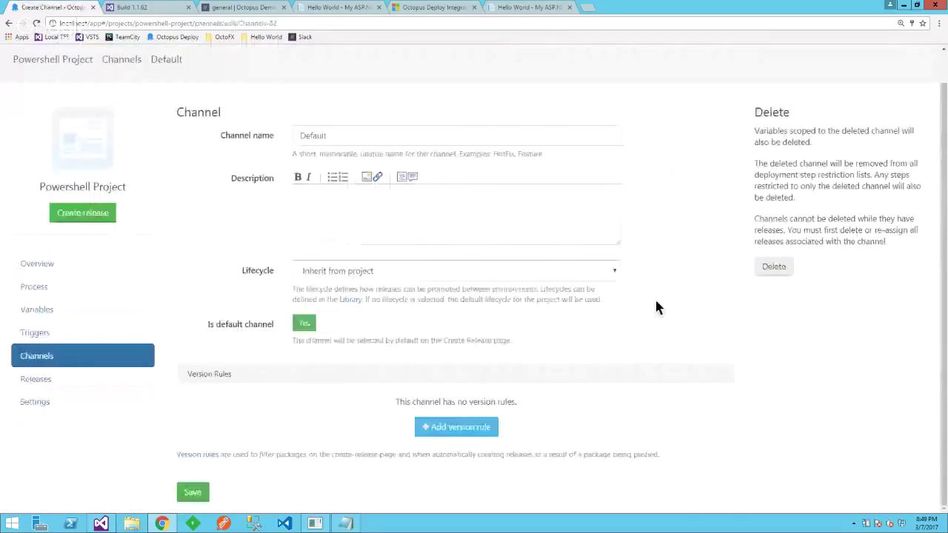
pyautogui.scroll(2, 655, 308)
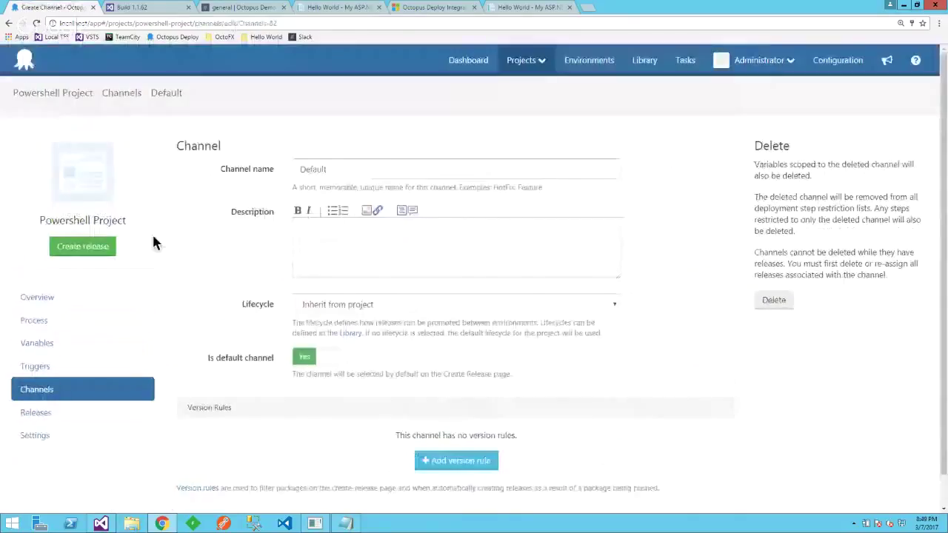
pyautogui.click(37, 297)
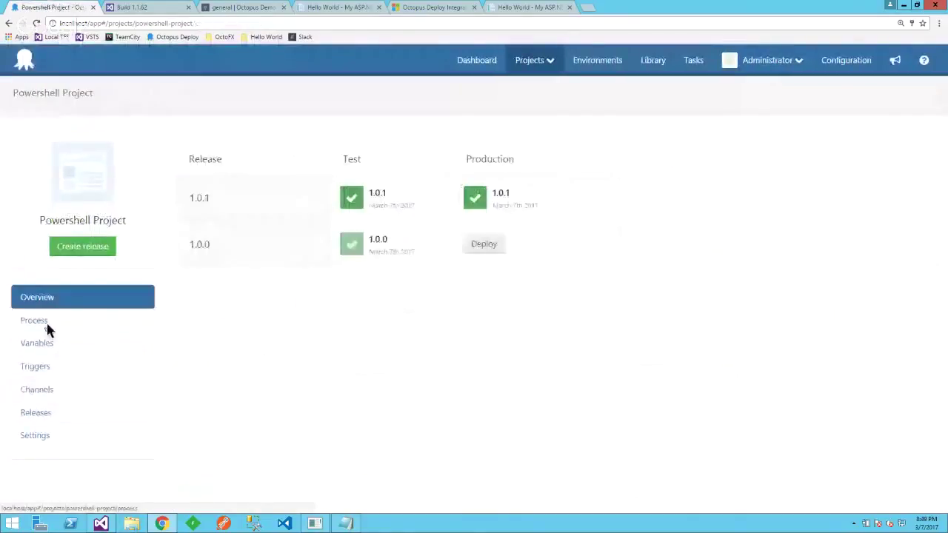
pyautogui.click(43, 323)
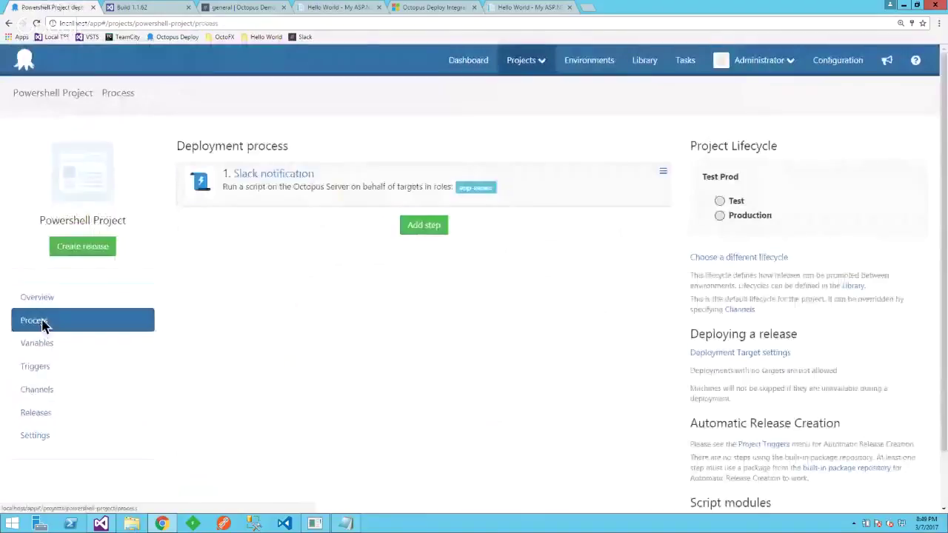
pyautogui.scroll(-1, 605, 348)
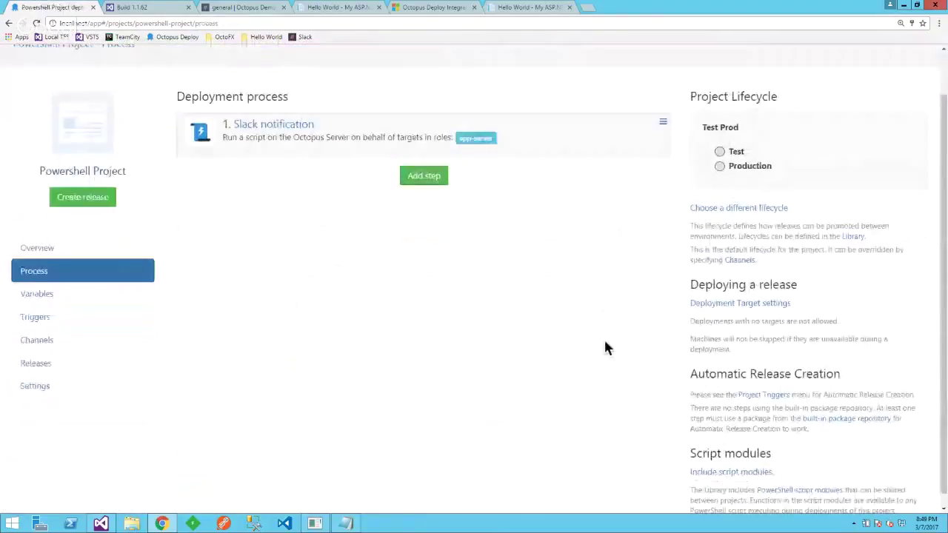
pyautogui.scroll(-1, 605, 348)
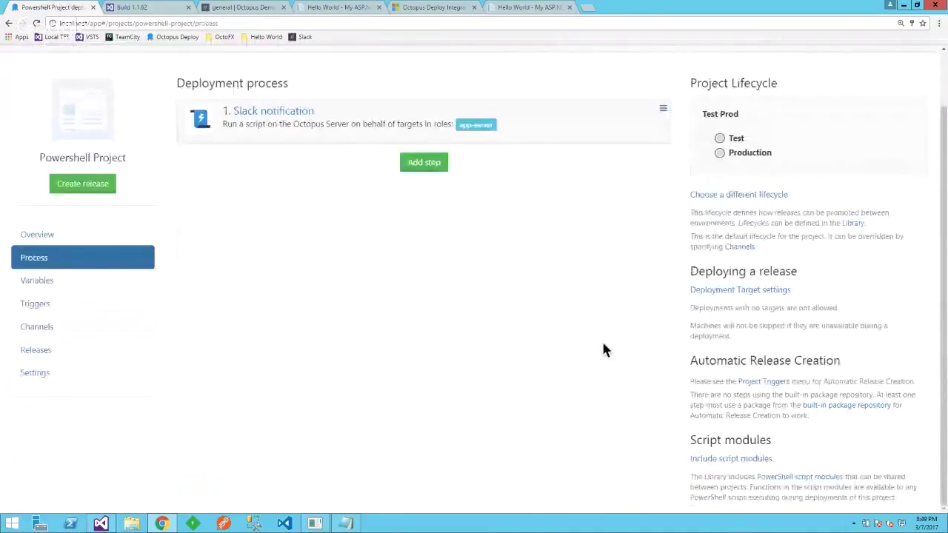
pyautogui.scroll(1, 604, 346)
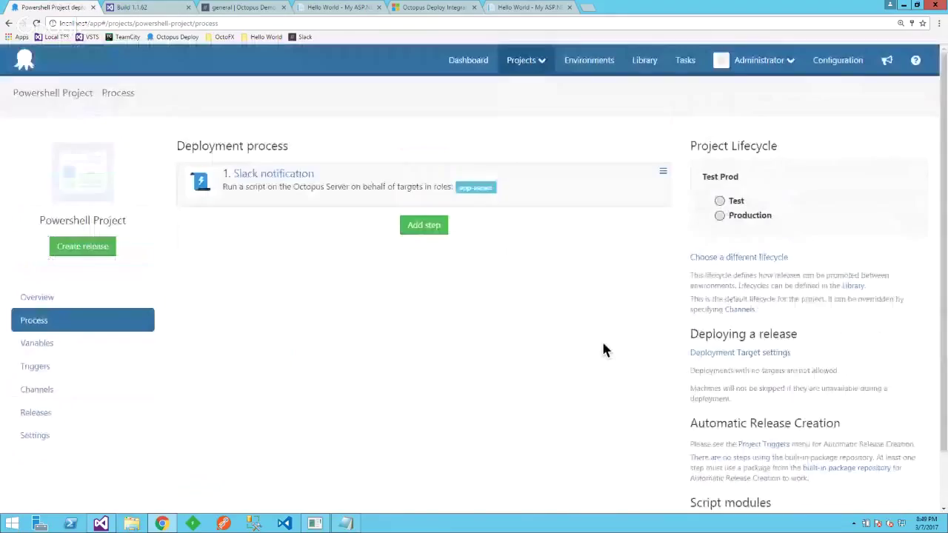
# Revisit the project settings page and scroll through its options.
pyautogui.click(45, 437)
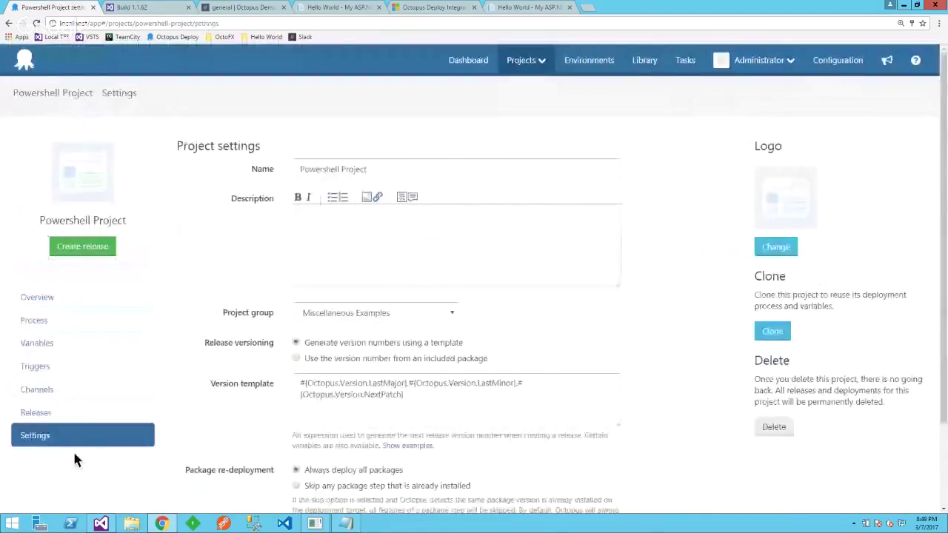
pyautogui.scroll(-2, 662, 321)
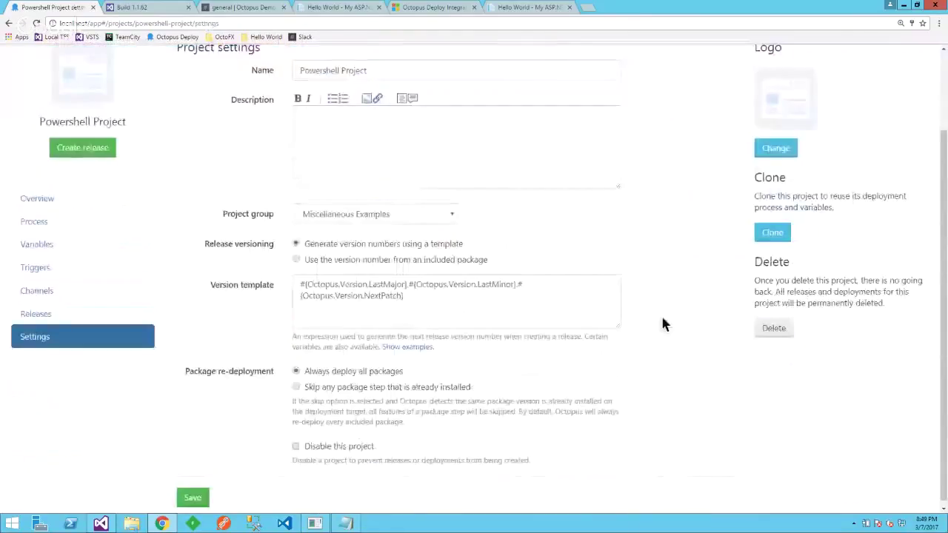
pyautogui.scroll(-1, 663, 324)
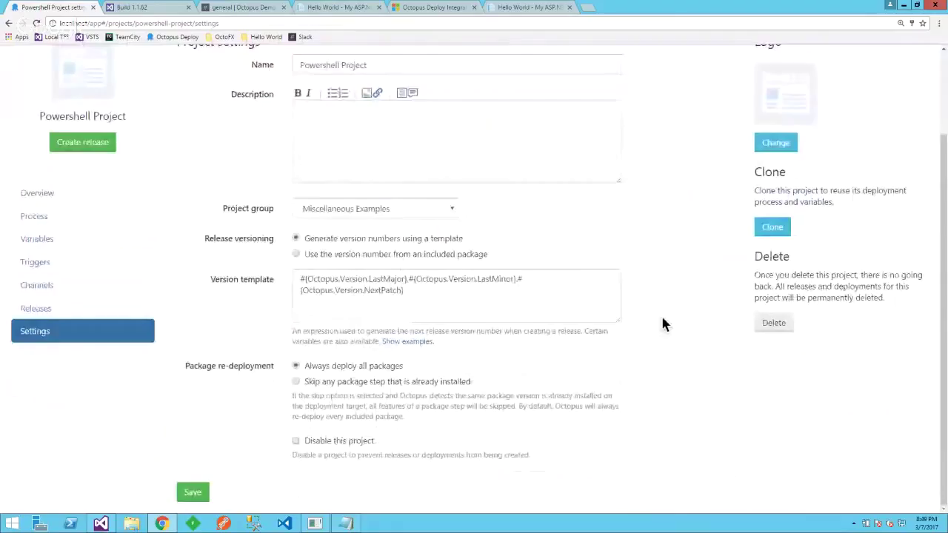
pyautogui.scroll(2, 663, 323)
pyautogui.click(582, 63)
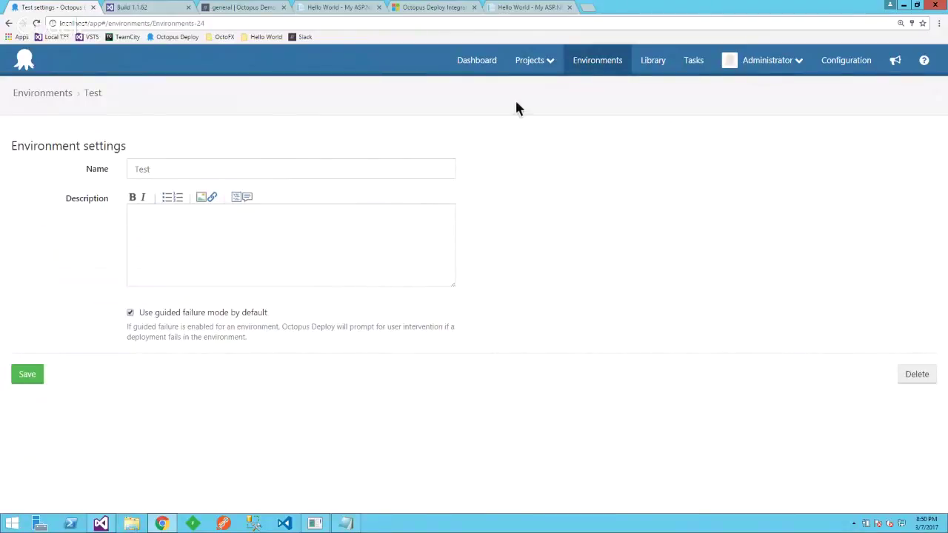
# Glance at the Hello World and Powershell Project overviews, then open the Test environment's settings.
pyautogui.click(542, 70)
pyautogui.click(520, 132)
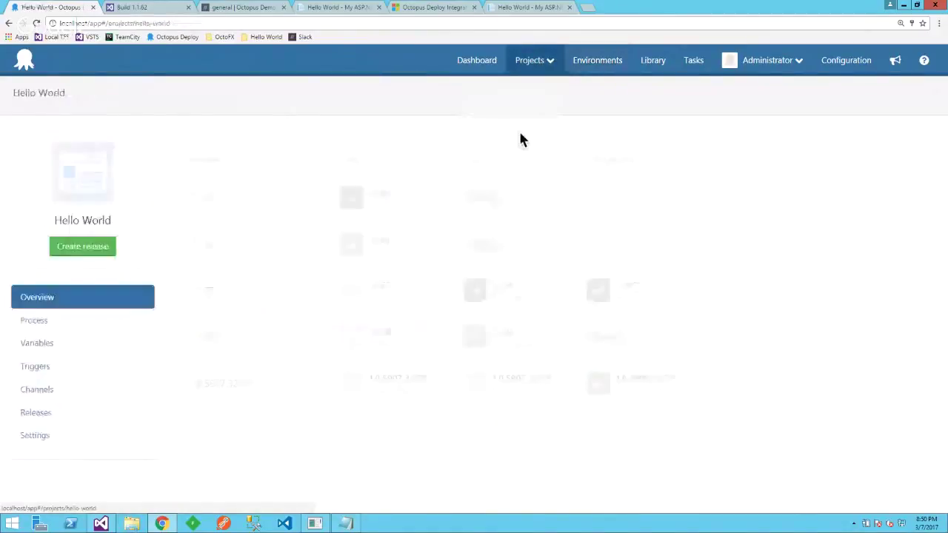
pyautogui.click(534, 61)
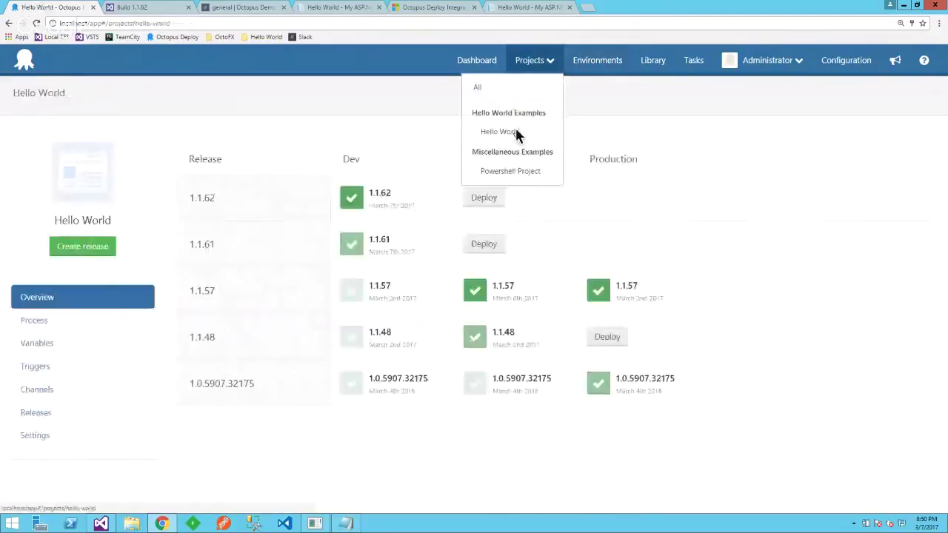
pyautogui.click(511, 172)
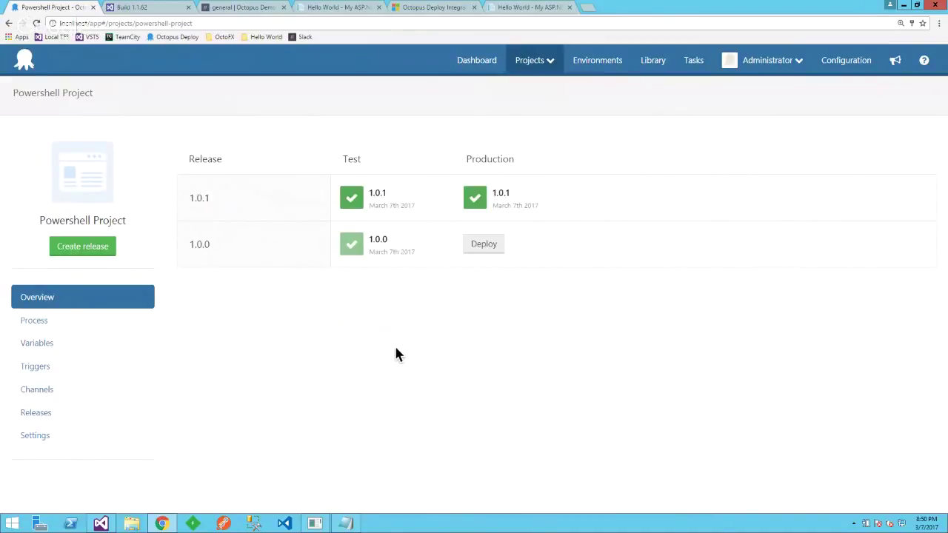
pyautogui.click(597, 63)
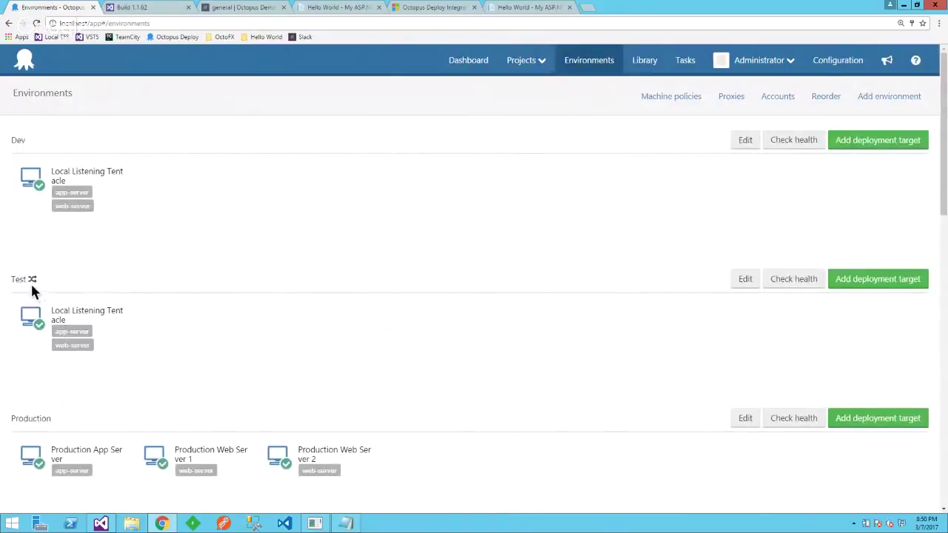
pyautogui.click(749, 280)
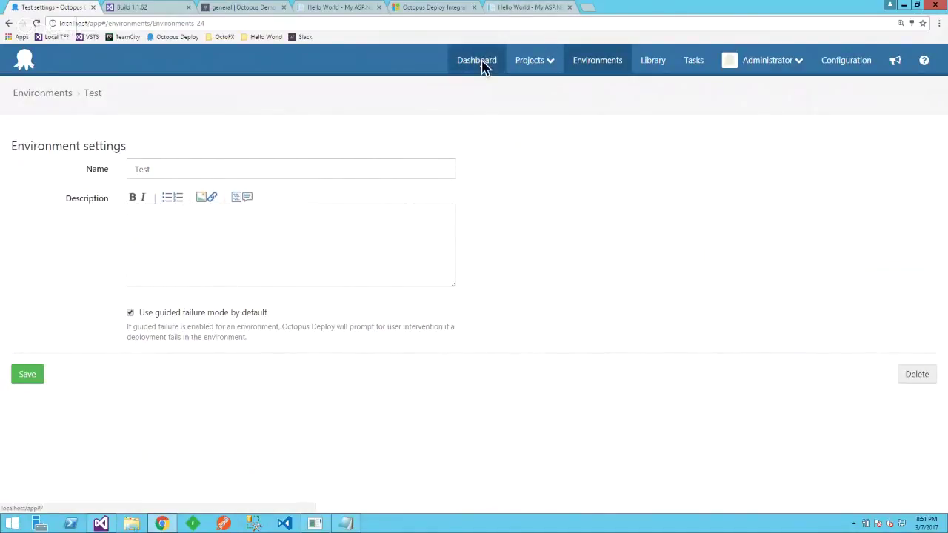
# Preview deploying Powershell Project release 1.0.0 to Production with Advanced options, then return to Overview.
pyautogui.click(524, 61)
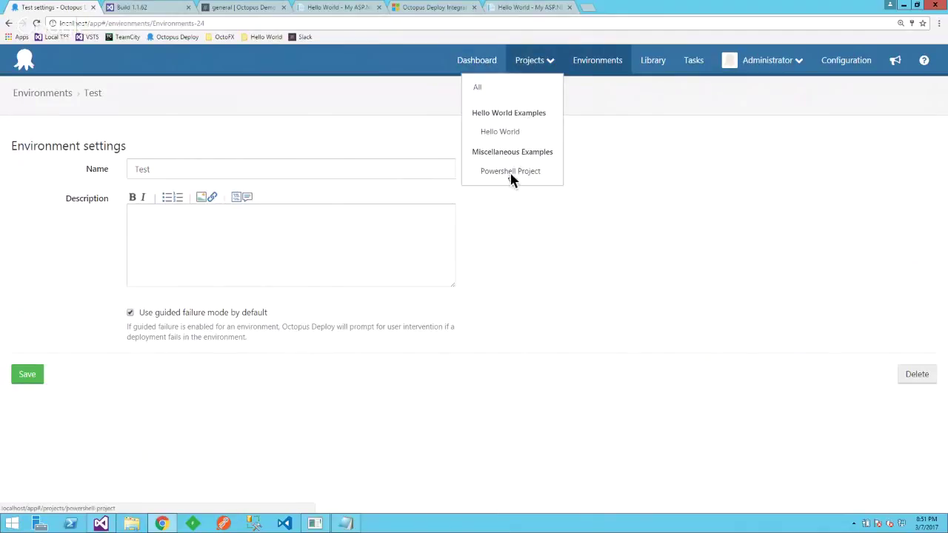
pyautogui.click(514, 170)
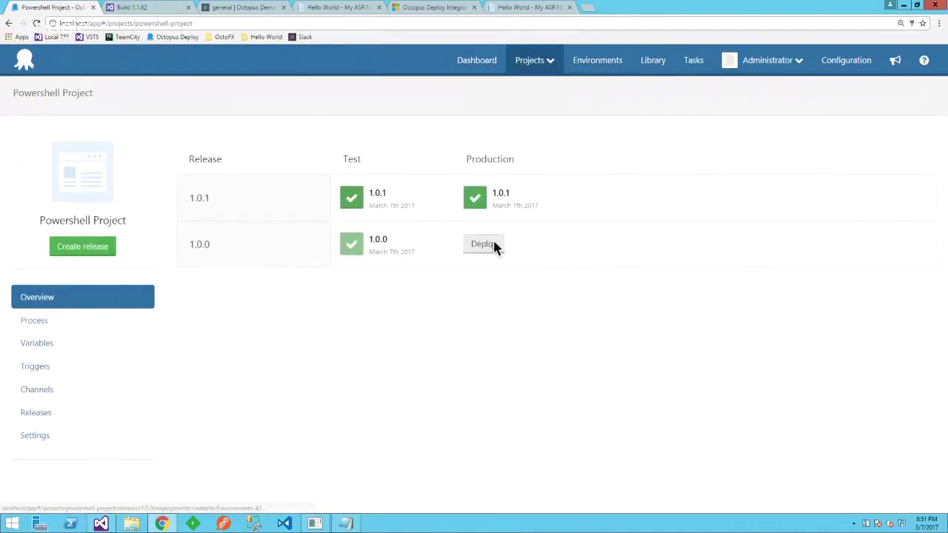
pyautogui.click(491, 243)
pyautogui.click(277, 306)
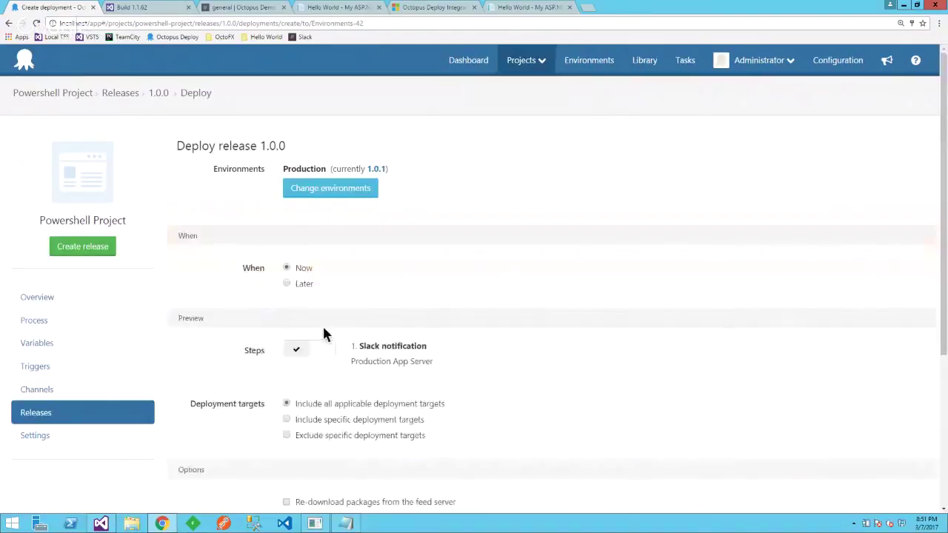
pyautogui.scroll(-3, 464, 304)
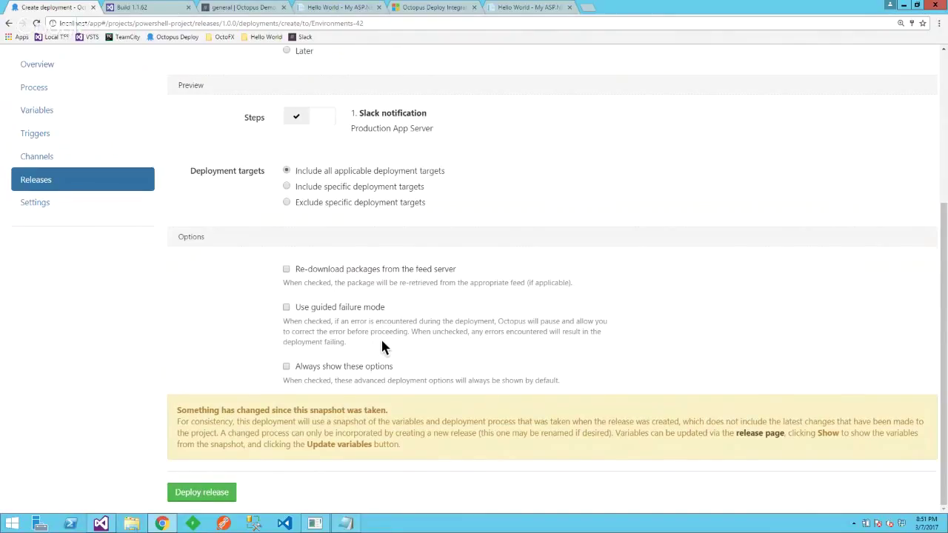
pyautogui.scroll(3, 512, 367)
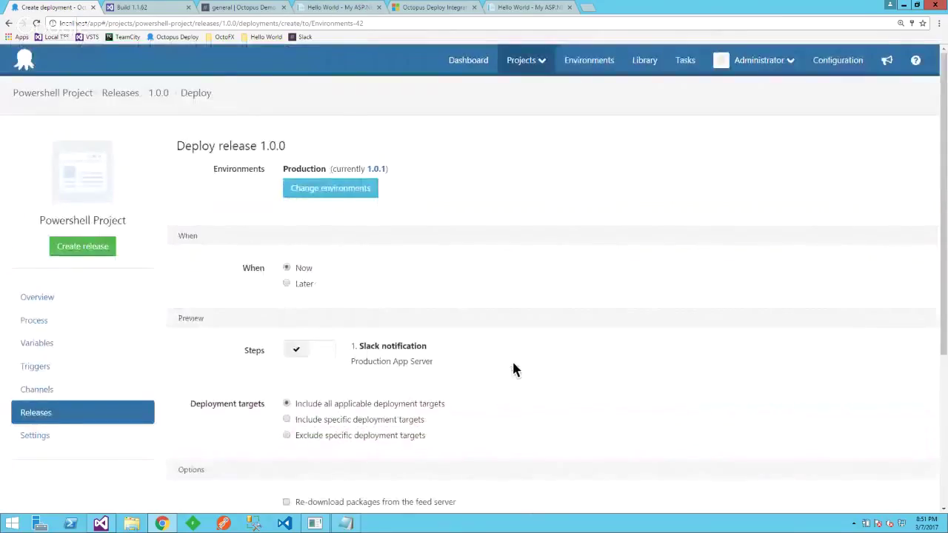
pyautogui.click(46, 297)
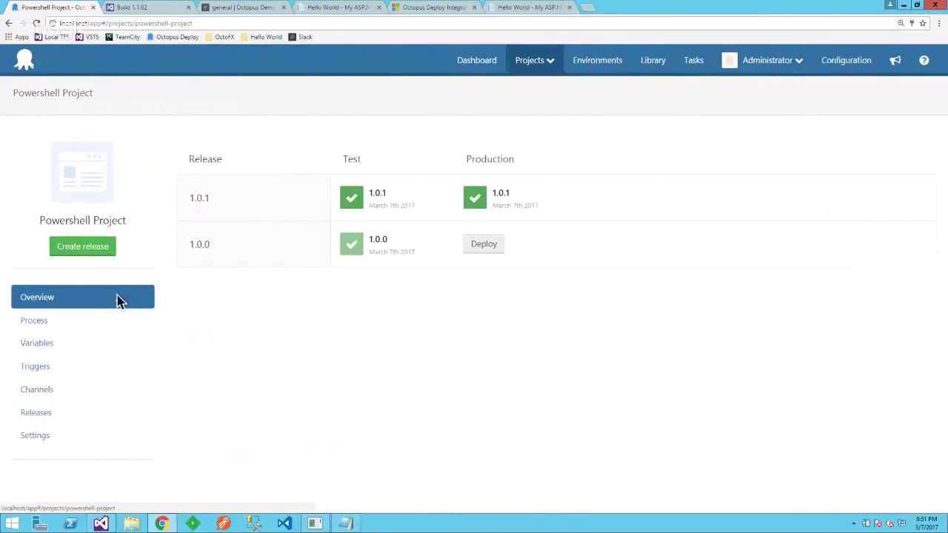
pyautogui.click(81, 321)
# Delete the Slack-Rich-Notification function block from the Slack notification step's script and save the step.
pyautogui.click(295, 174)
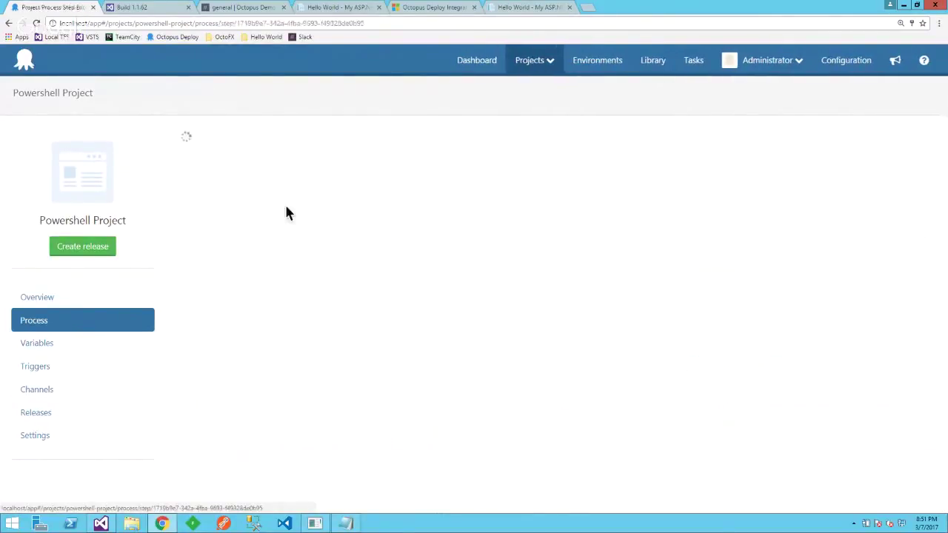
pyautogui.scroll(-4, 655, 288)
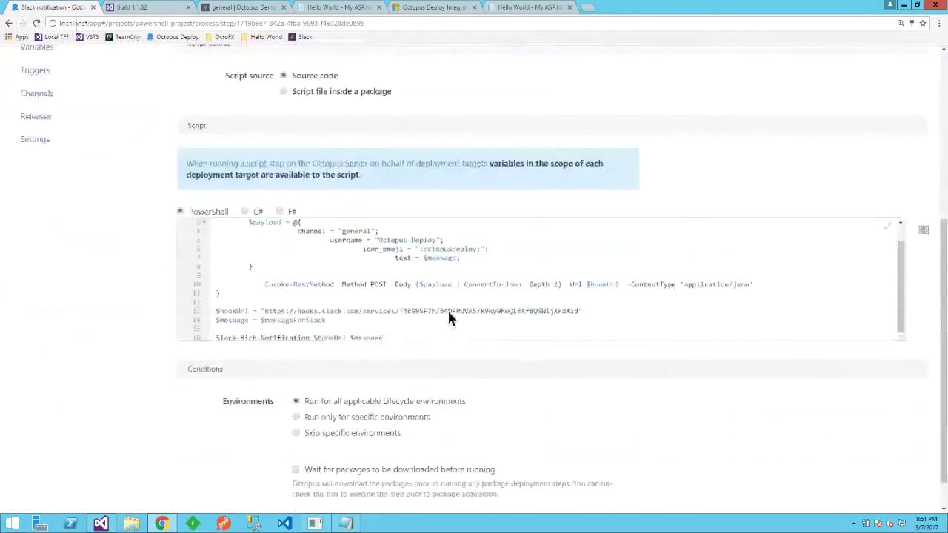
pyautogui.scroll(3, 449, 312)
pyautogui.moveTo(216, 274); pyautogui.dragTo(256, 365)
pyautogui.hotkey('ctrl', 'c')
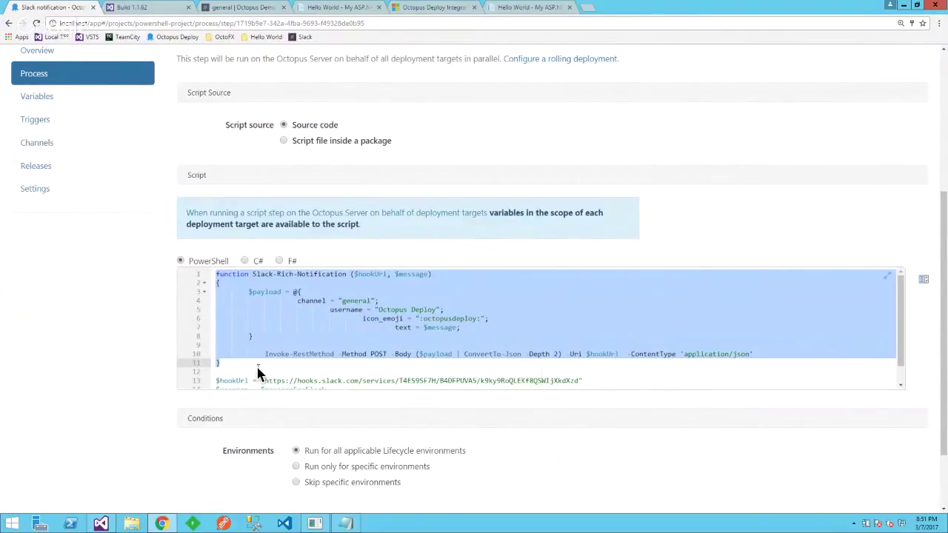
pyautogui.press('Delete')
pyautogui.press('Delete')
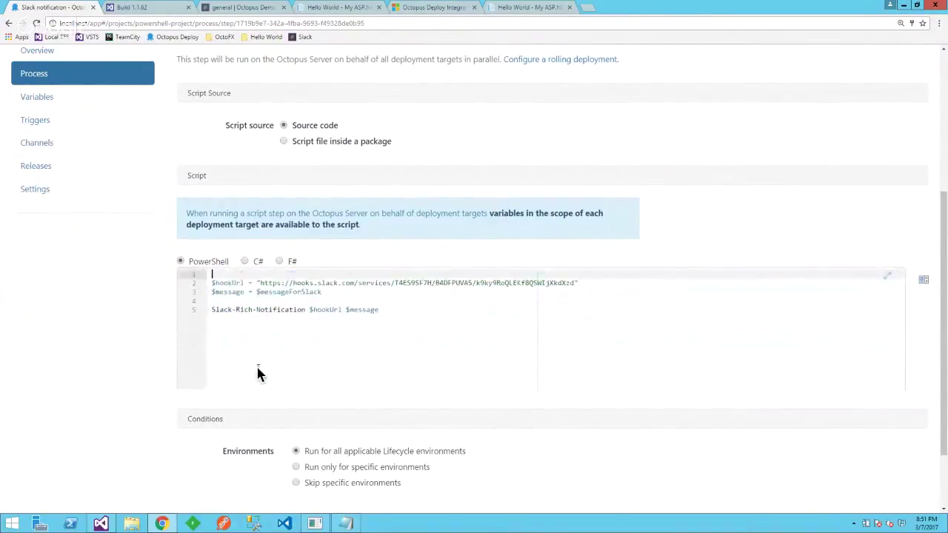
pyautogui.scroll(-2, 127, 343)
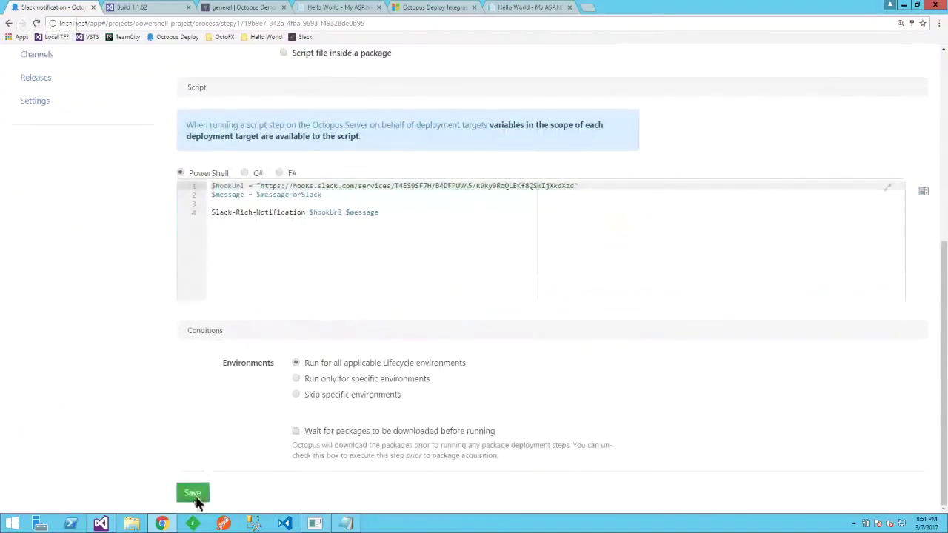
pyautogui.click(195, 496)
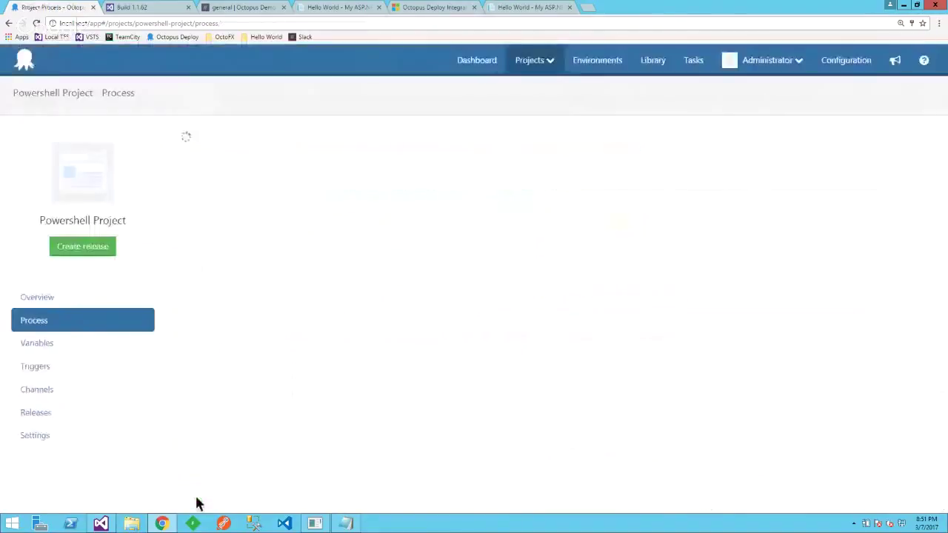
pyautogui.click(648, 66)
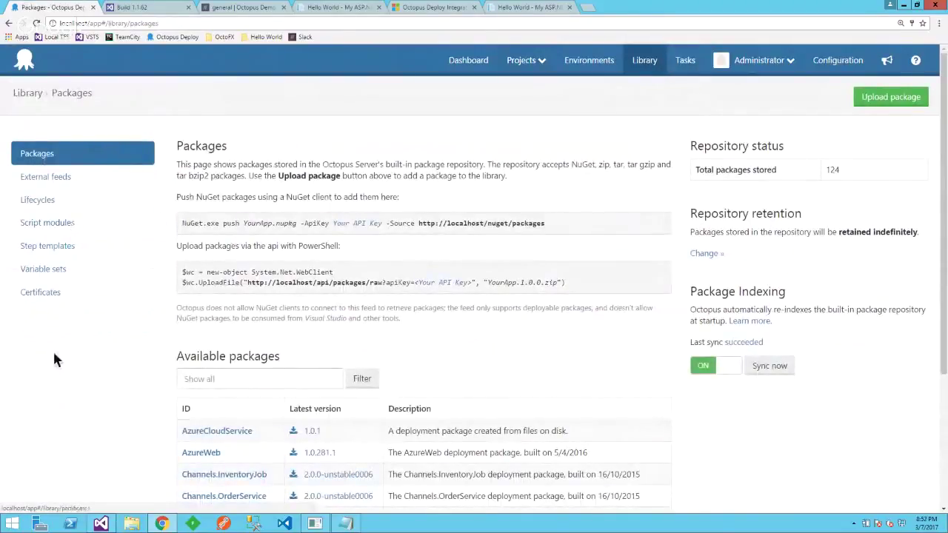
# Create a new script module named 'Slack notification' and save it.
pyautogui.click(61, 222)
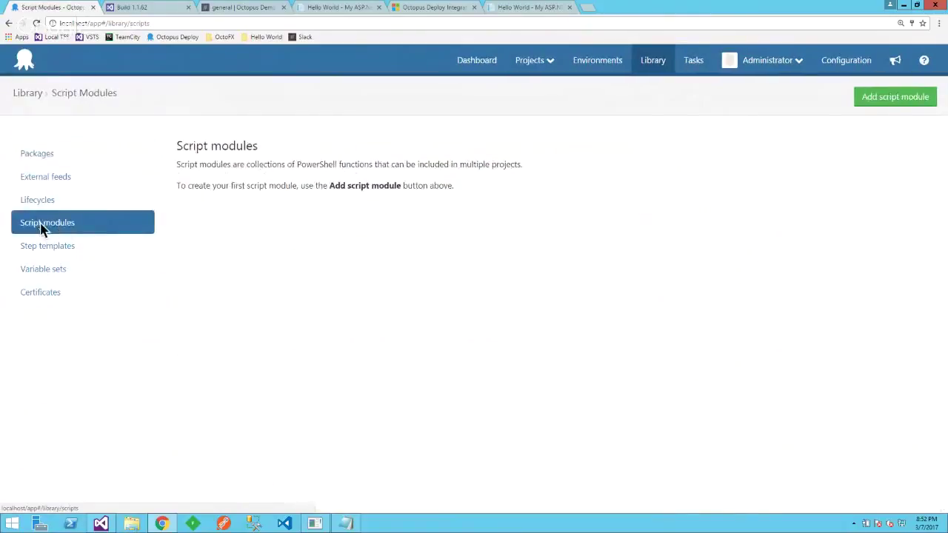
pyautogui.click(893, 98)
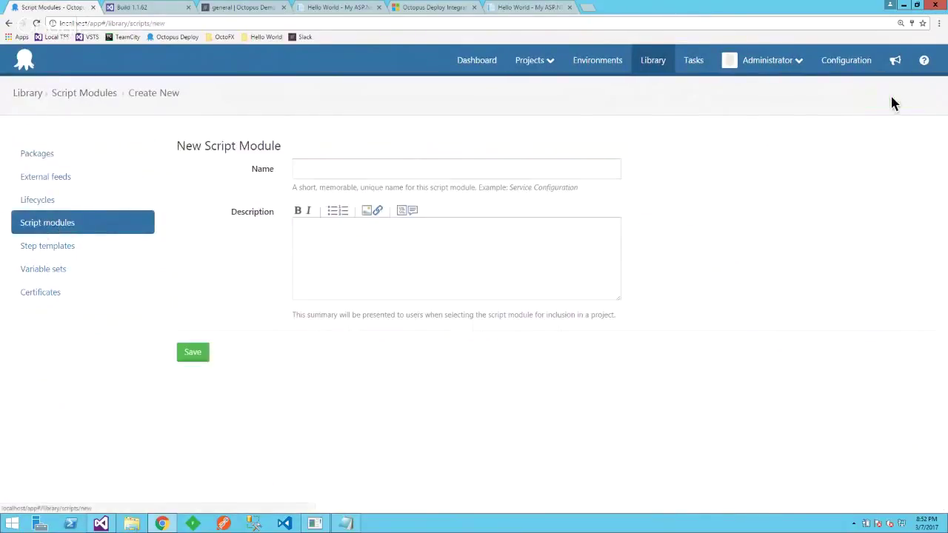
pyautogui.click(404, 173)
pyautogui.write('Slac')
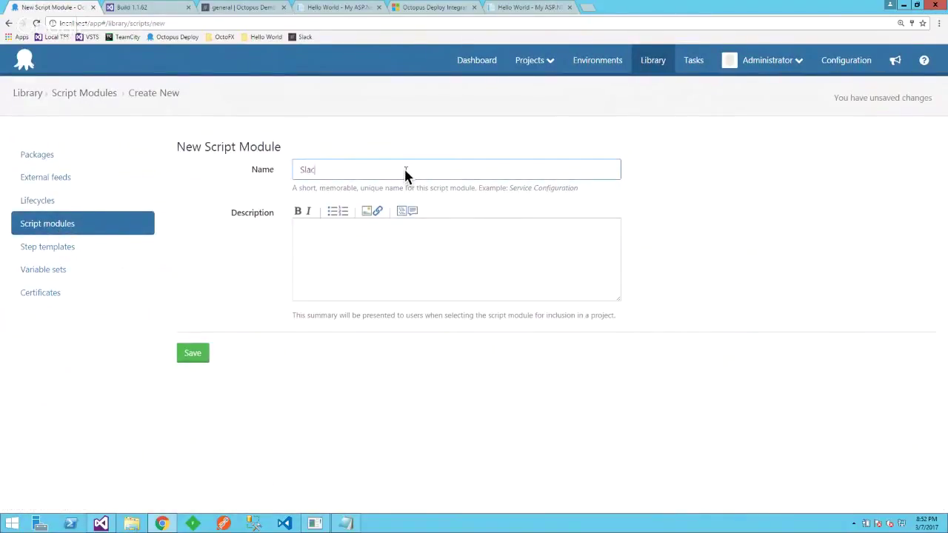
pyautogui.write('k notification')
pyautogui.press('Tab')
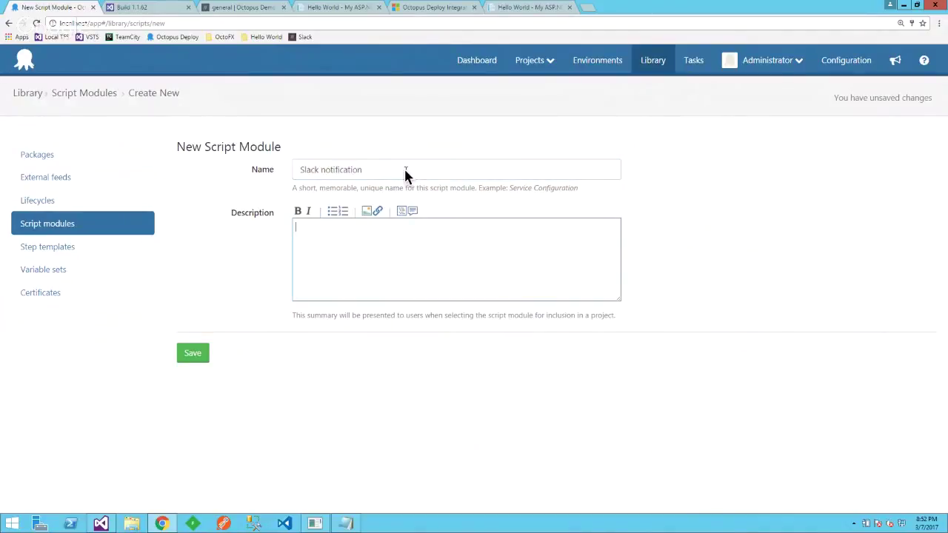
pyautogui.click(189, 354)
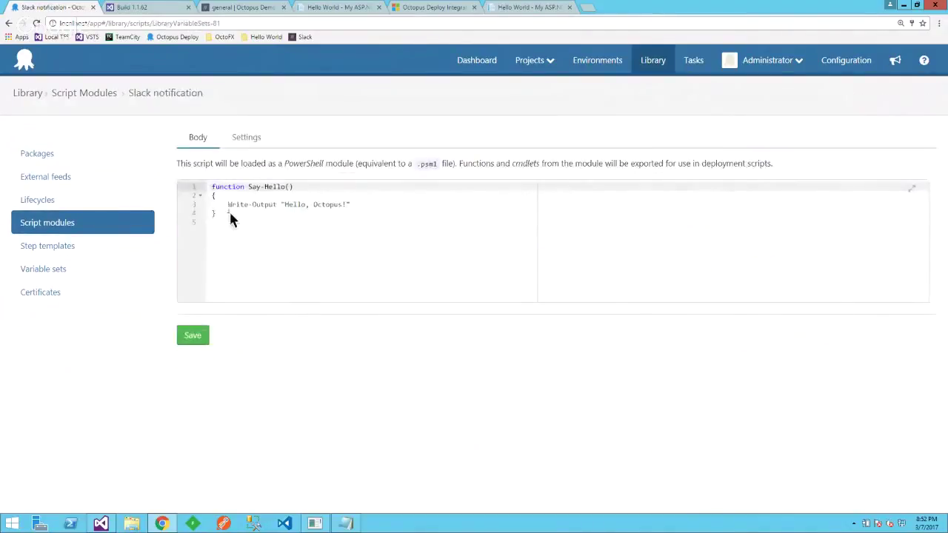
# Replace the module's sample Say-Hello body with the pasted Slack-Rich-Notification function and save.
pyautogui.click(330, 246)
pyautogui.hotkey('ctrl', 'a')
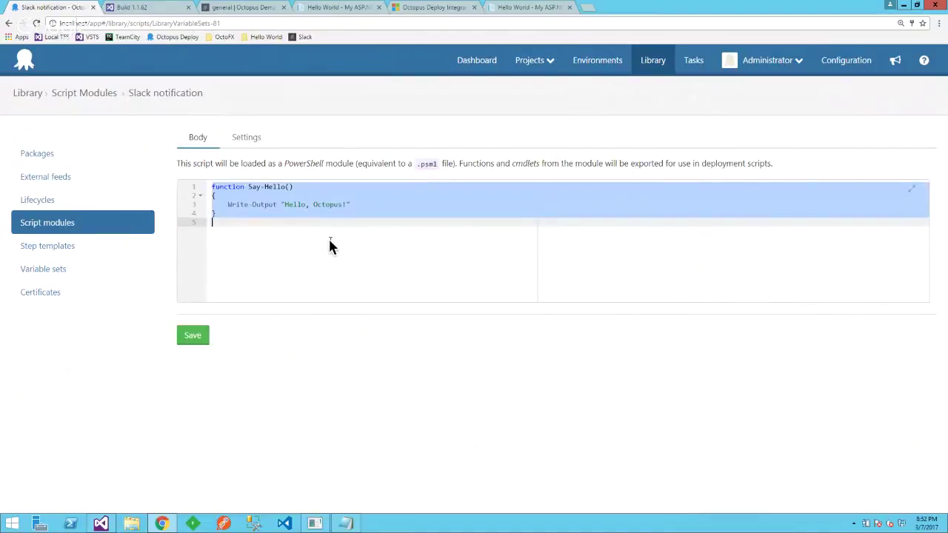
pyautogui.hotkey('ctrl', 'v')
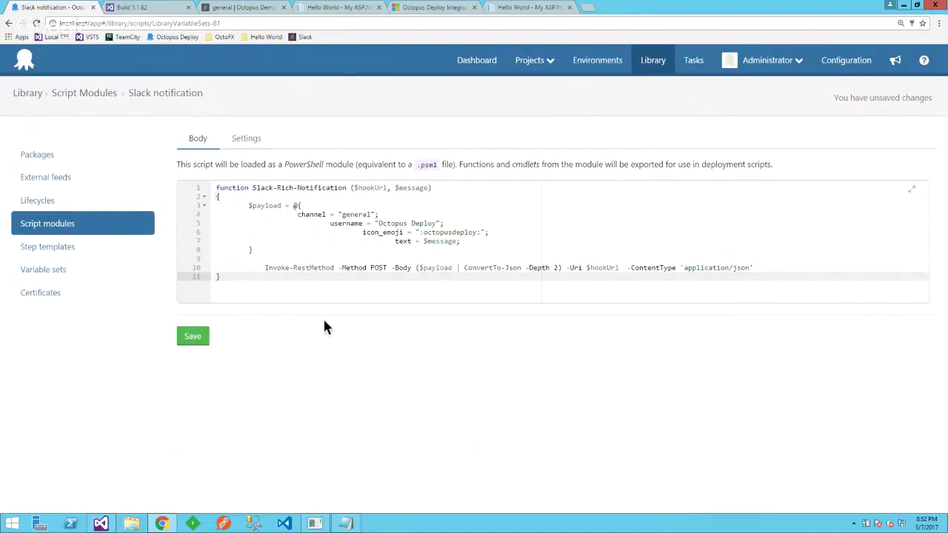
pyautogui.click(236, 208)
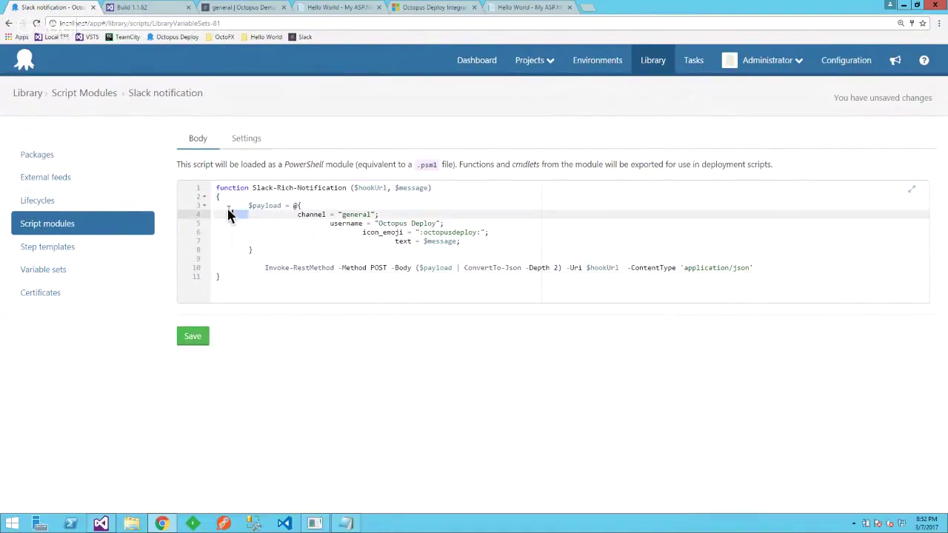
pyautogui.click(290, 291)
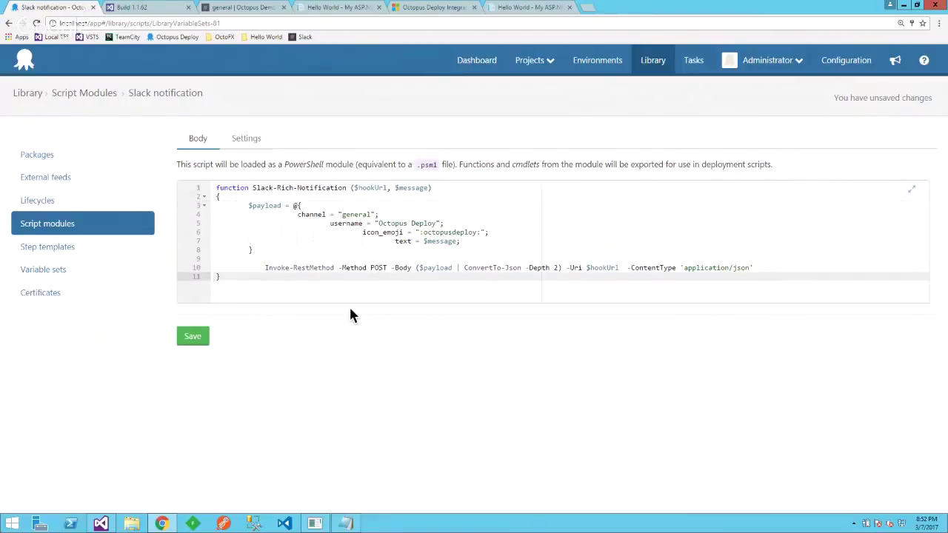
pyautogui.click(201, 339)
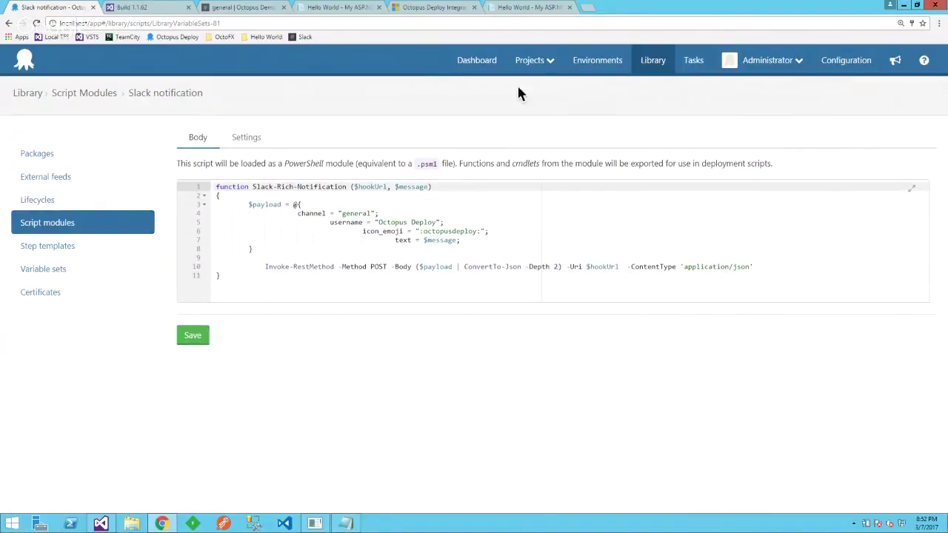
# Include the Slack notification script module in the Powershell Project's deployment process.
pyautogui.moveTo(540, 64)
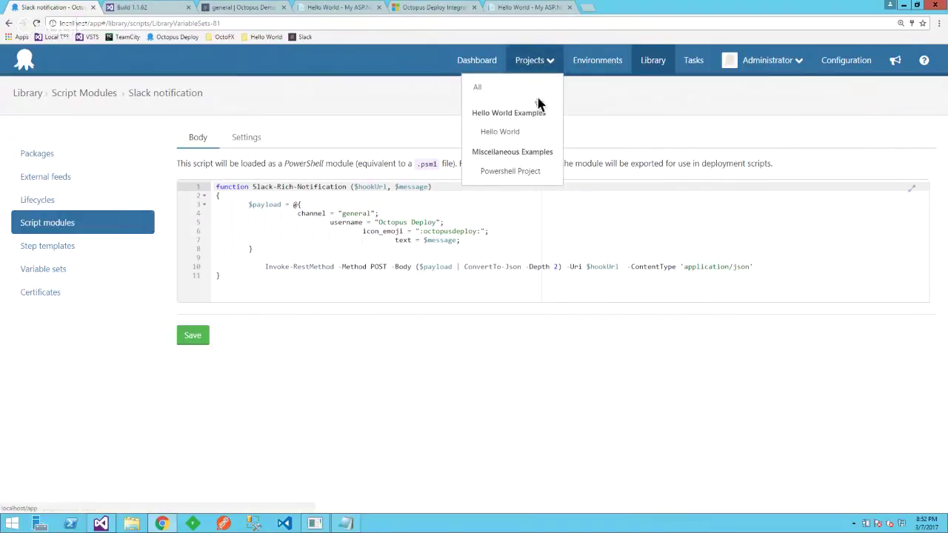
pyautogui.click(510, 172)
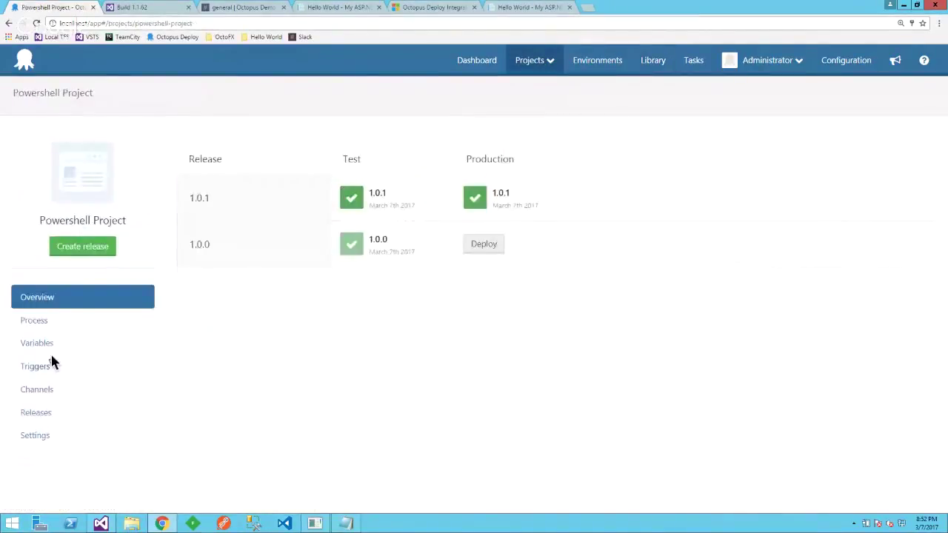
pyautogui.click(45, 324)
pyautogui.scroll(-1, 828, 364)
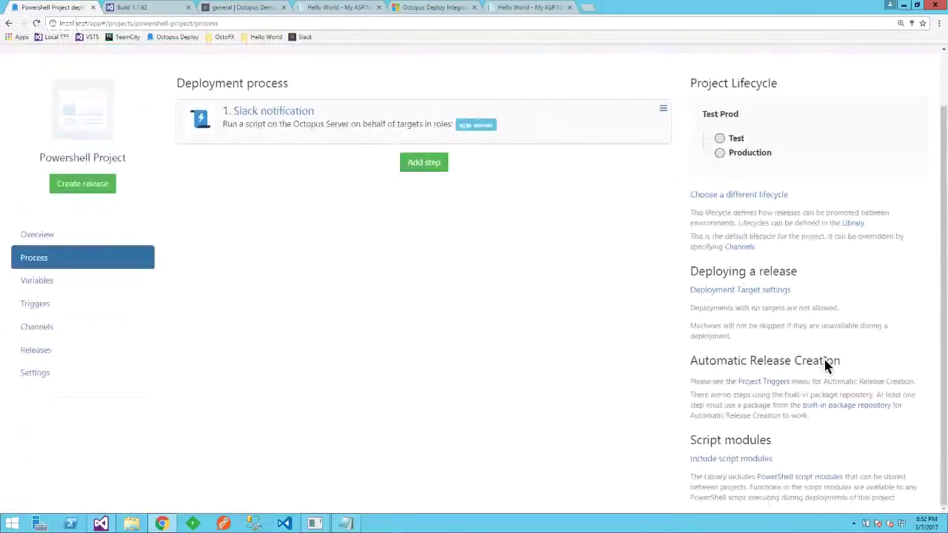
pyautogui.click(731, 465)
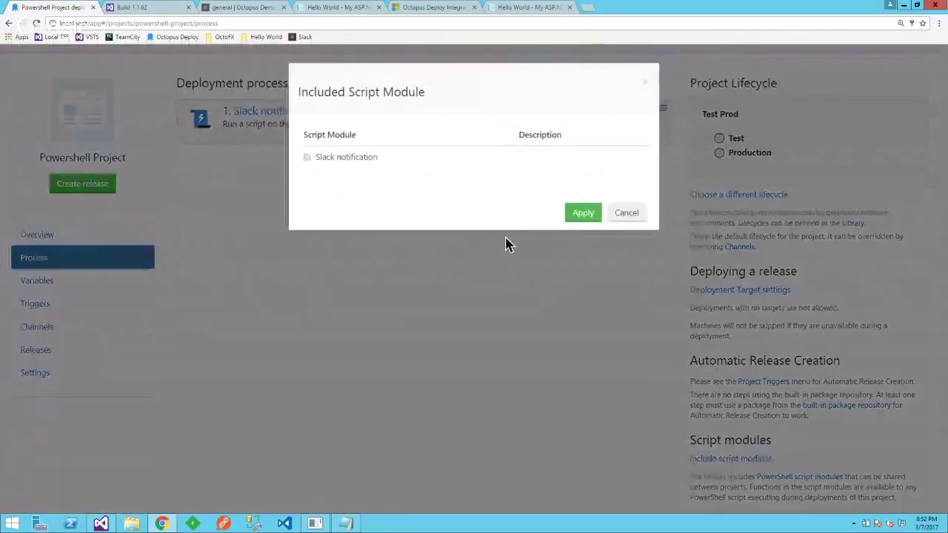
pyautogui.click(317, 157)
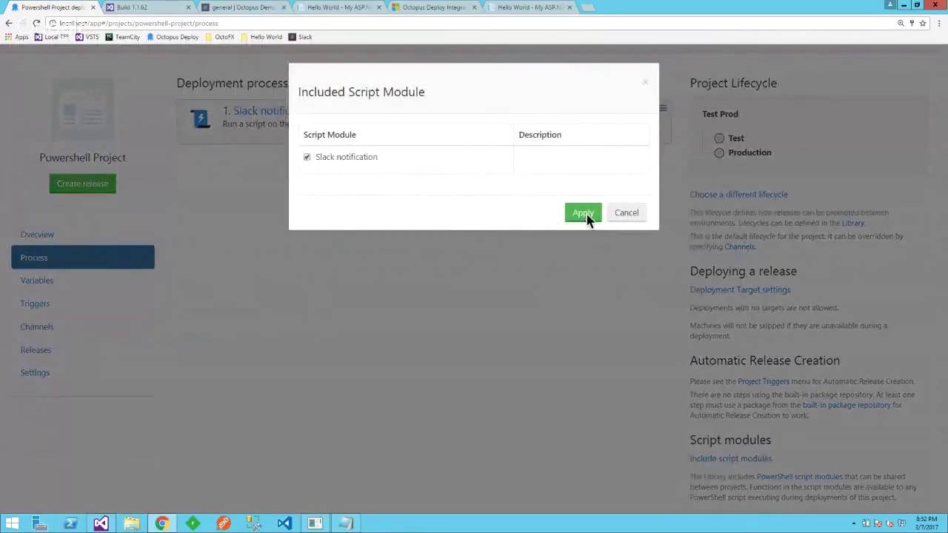
pyautogui.click(586, 215)
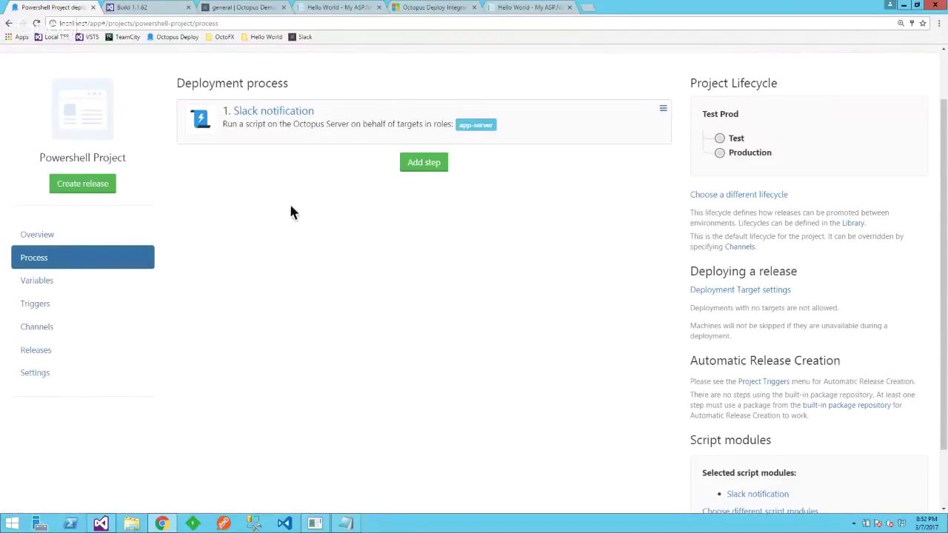
# Review the Slack notification step's script, then start a new release proposed as 1.0.2.
pyautogui.scroll(1, 387, 293)
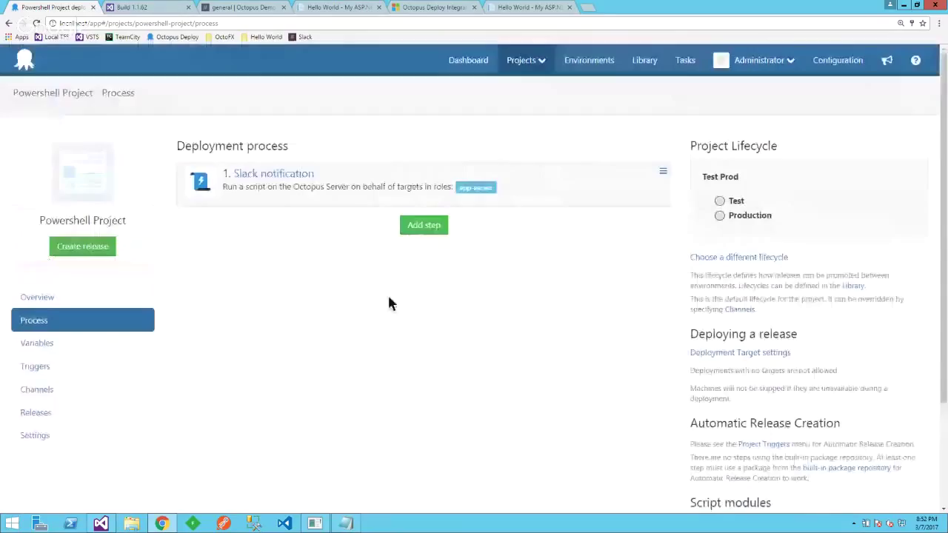
pyautogui.click(292, 174)
pyautogui.scroll(-2, 326, 389)
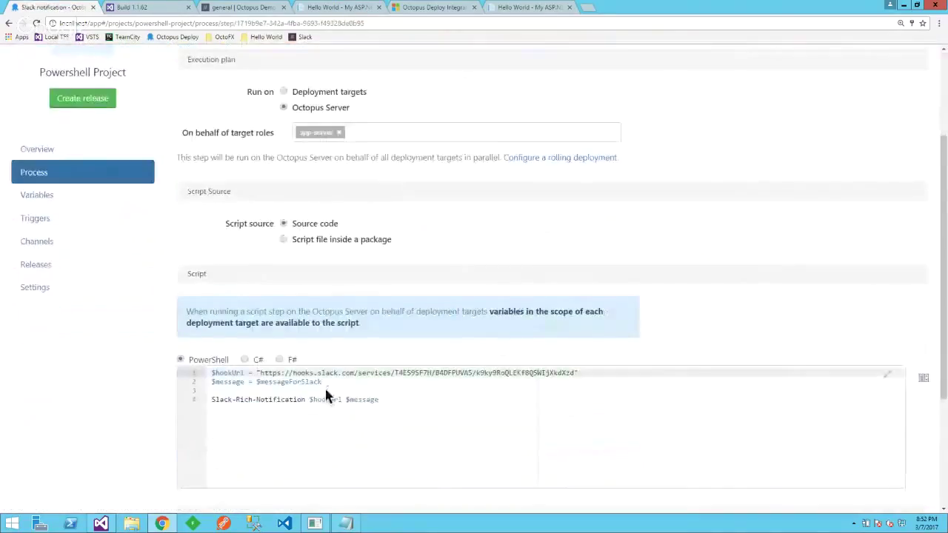
pyautogui.doubleClick(275, 401)
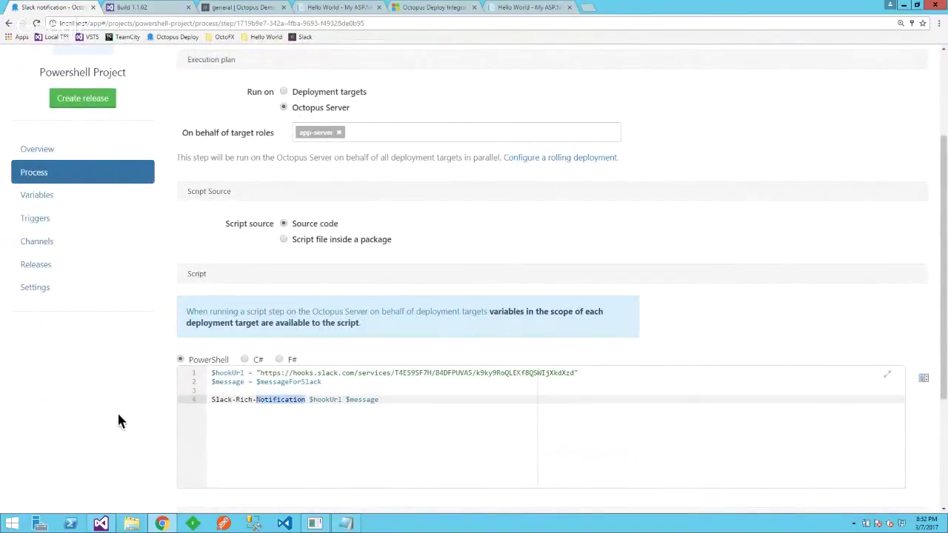
pyautogui.click(257, 421)
pyautogui.scroll(2, 111, 392)
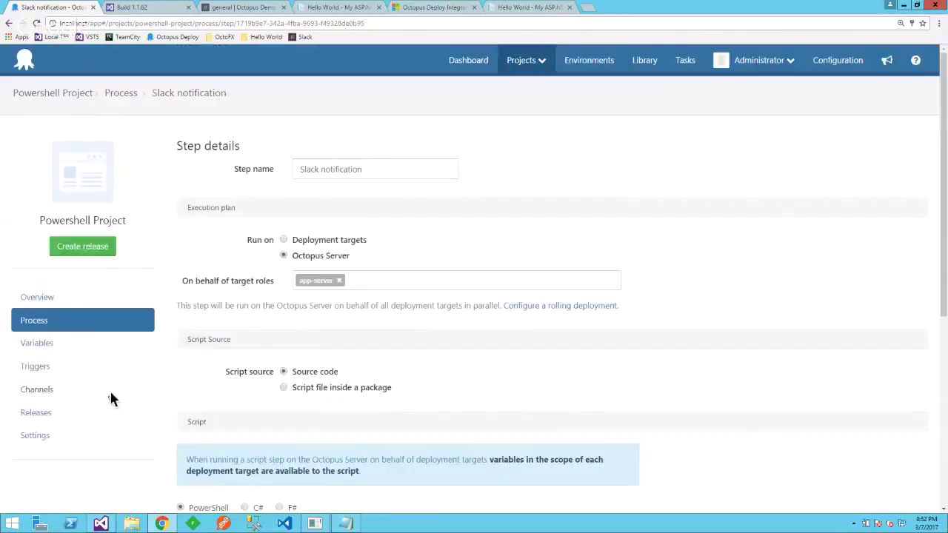
pyautogui.click(90, 250)
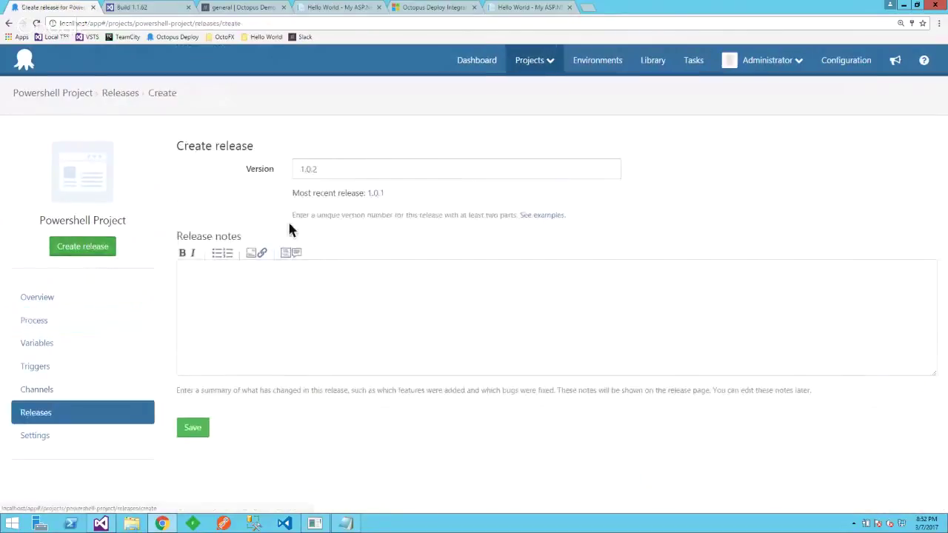
# Save release 1.0.2, deploy it to Test, and return to the deployment process.
pyautogui.click(199, 433)
pyautogui.click(220, 182)
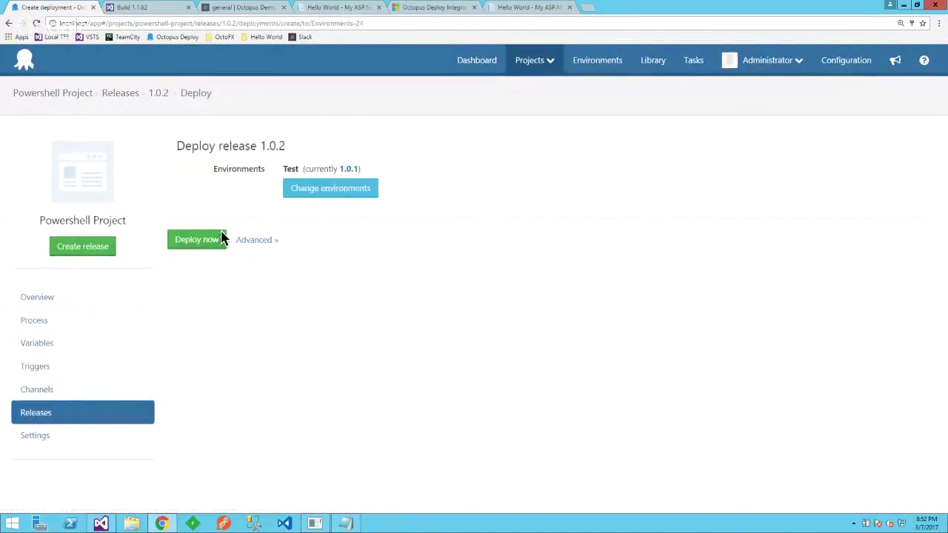
pyautogui.click(217, 240)
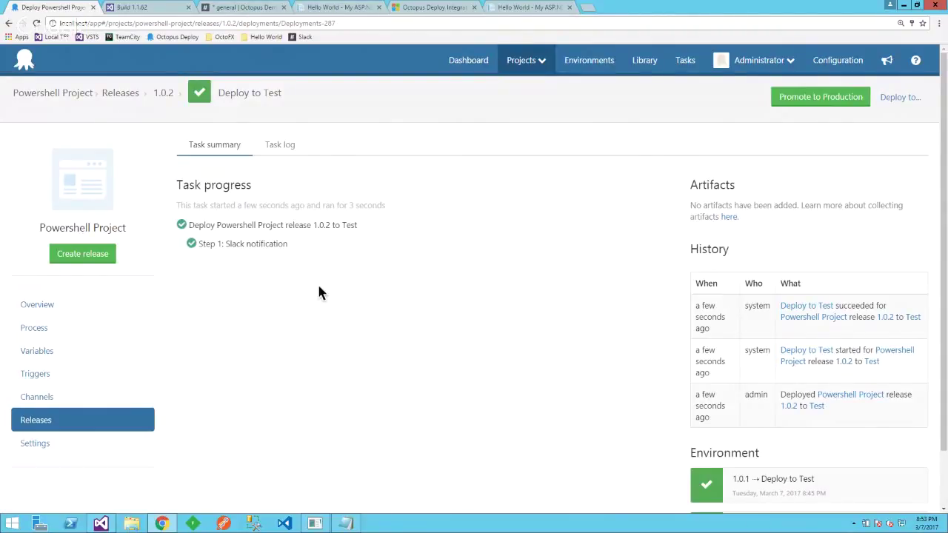
pyautogui.click(69, 328)
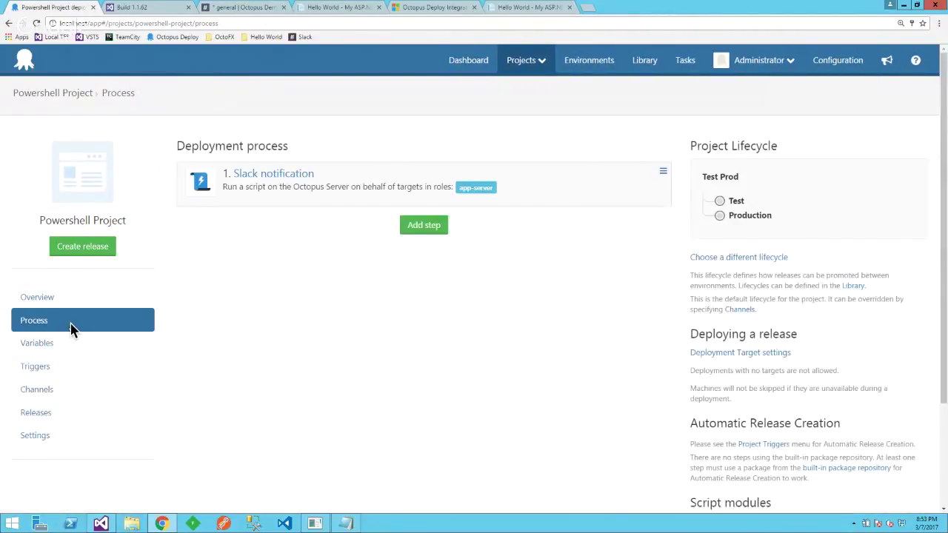
# Select and copy all four lines of the Slack notification step's script.
pyautogui.click(282, 178)
pyautogui.scroll(-3, 758, 285)
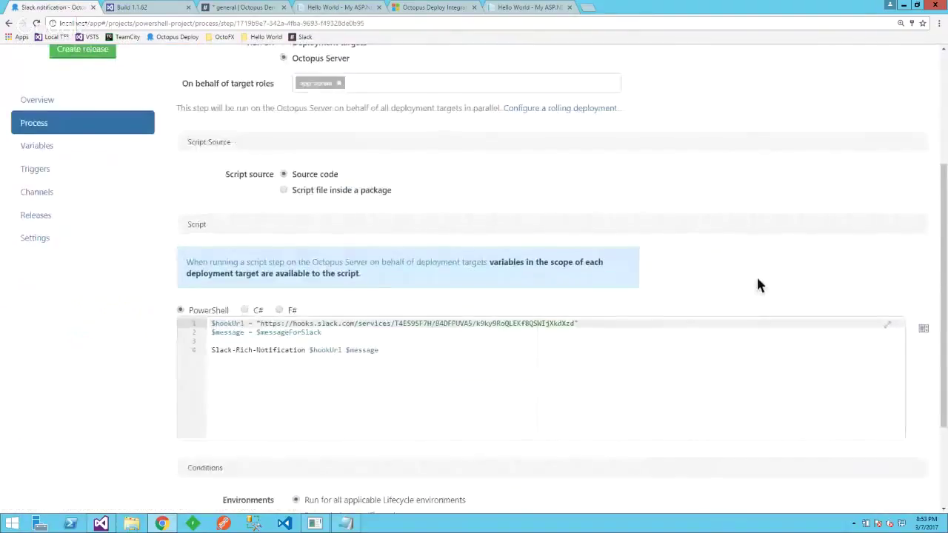
pyautogui.moveTo(435, 369); pyautogui.dragTo(159, 303)
pyautogui.click(424, 366)
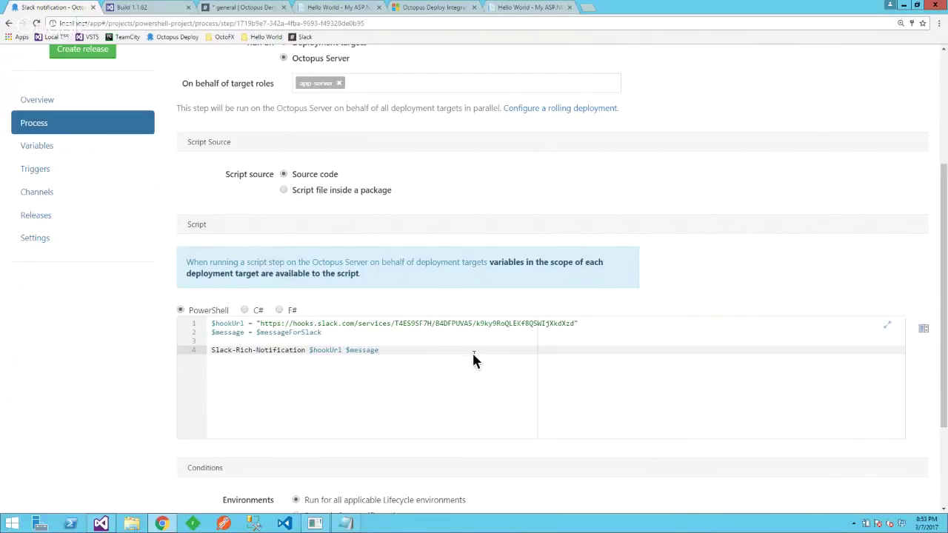
pyautogui.moveTo(575, 359); pyautogui.dragTo(240, 300)
pyautogui.hotkey('ctrl', 'c')
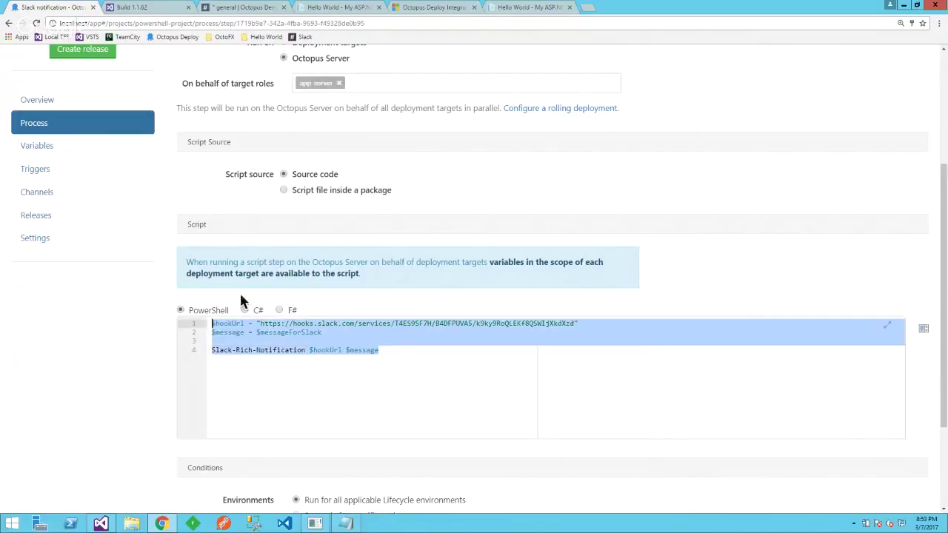
pyautogui.scroll(3, 652, 186)
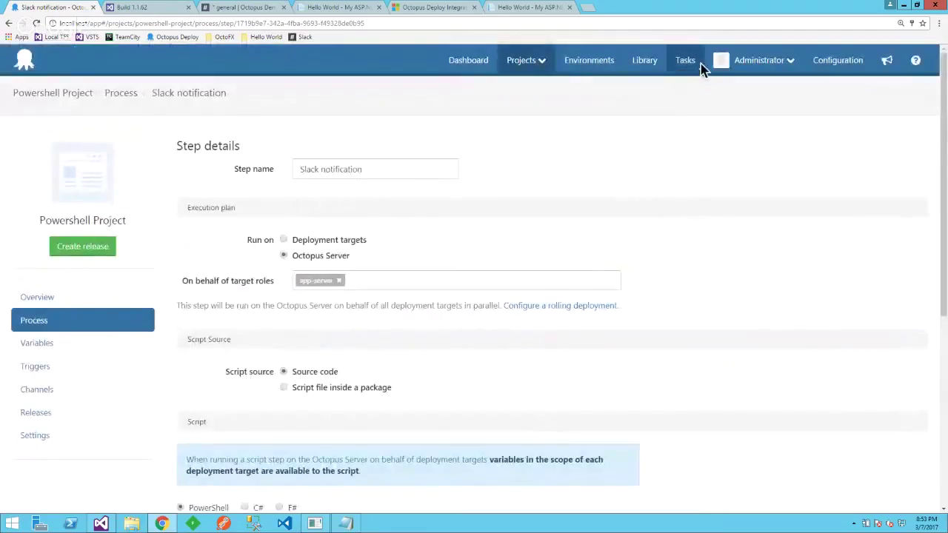
pyautogui.click(637, 64)
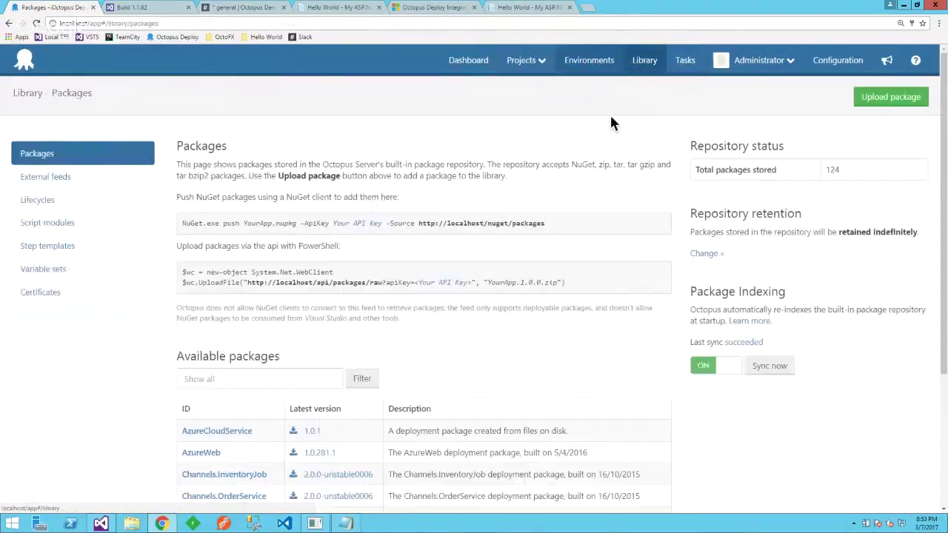
# Add a new custom step template based on the Run a Script template.
pyautogui.click(48, 245)
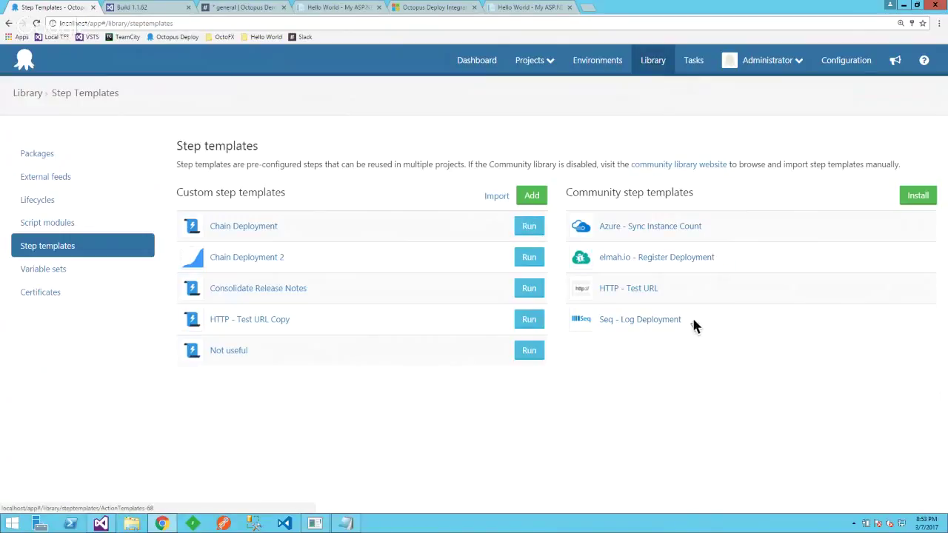
pyautogui.click(527, 197)
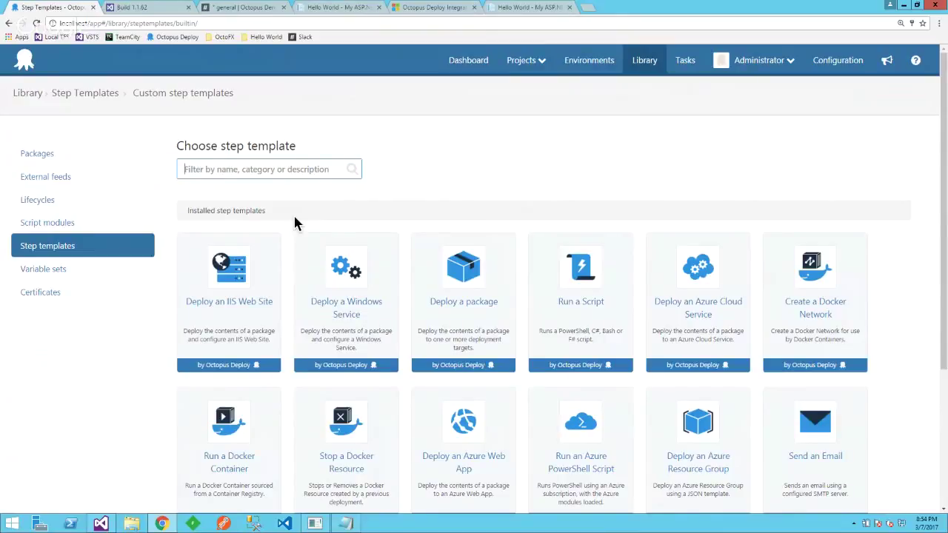
pyautogui.moveTo(239, 289)
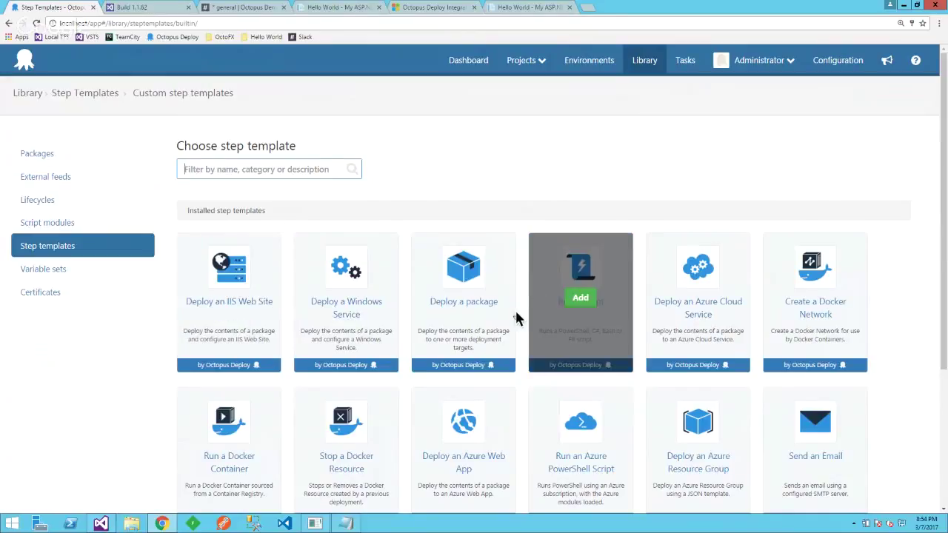
pyautogui.click(578, 298)
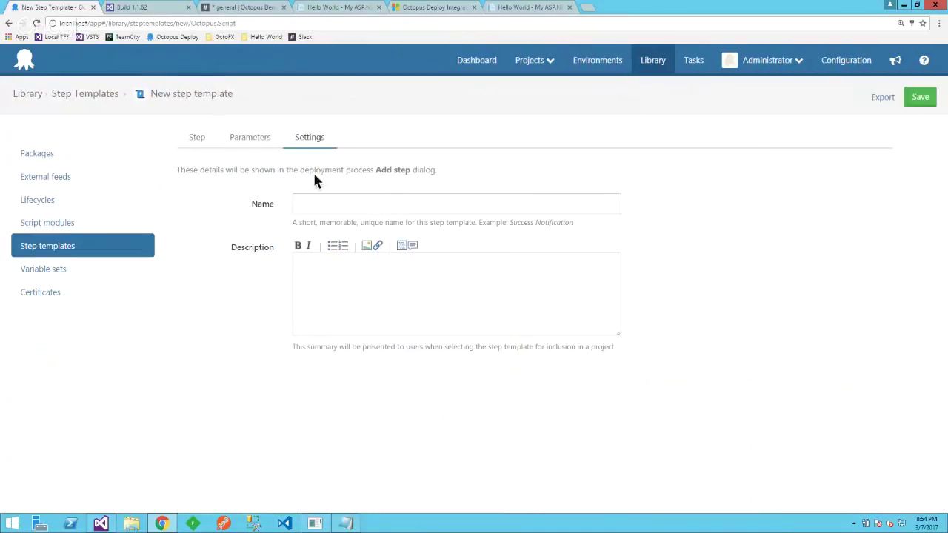
# Name the new step template 'Notify Slack'.
pyautogui.click(328, 205)
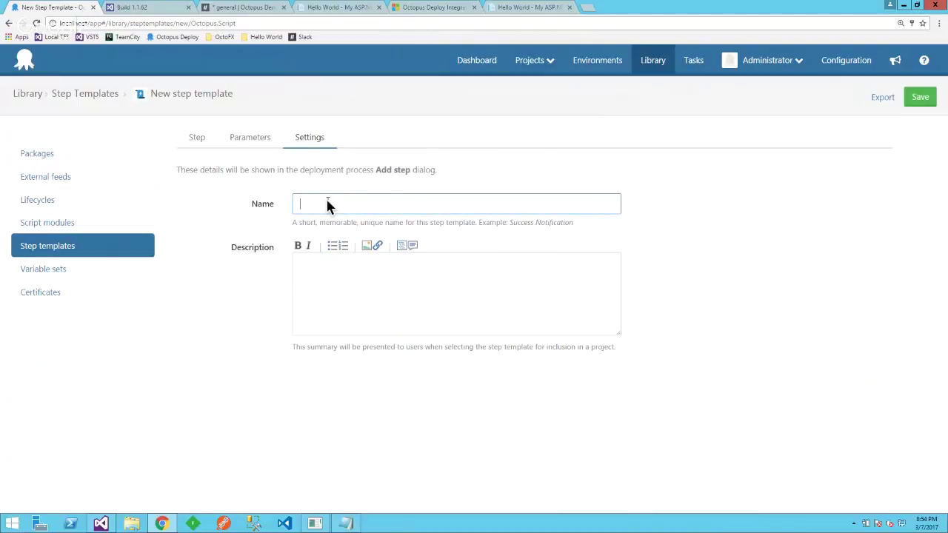
pyautogui.write('NOTI')
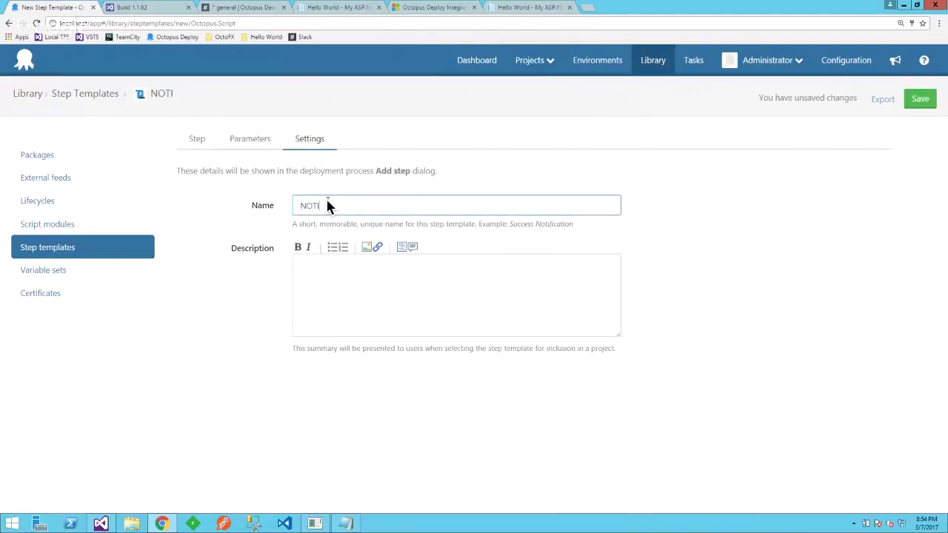
pyautogui.press('BackSpace')
pyautogui.press('BackSpace')
pyautogui.press('BackSpace')
pyautogui.write('otify Slack')
pyautogui.click(310, 317)
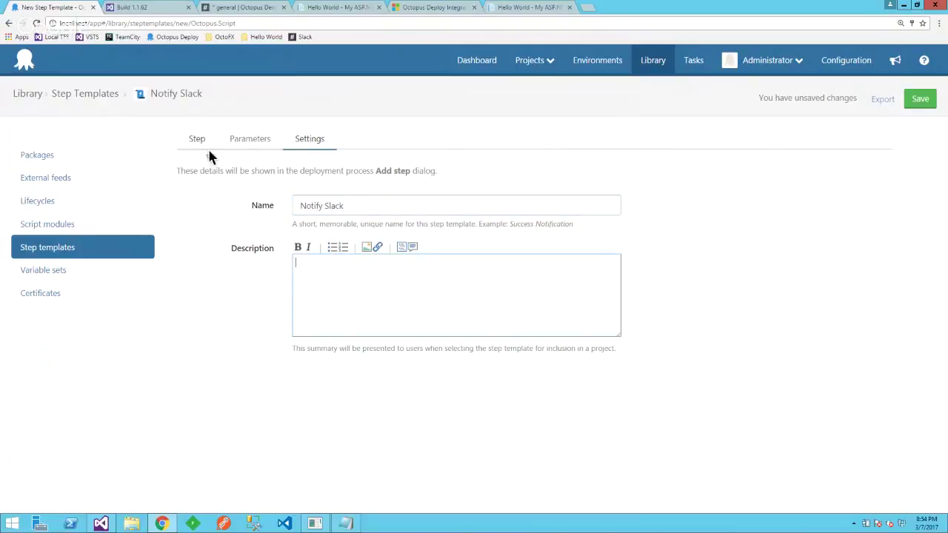
# Paste the copied Slack notification script into the template's script editor.
pyautogui.click(213, 144)
pyautogui.click(318, 368)
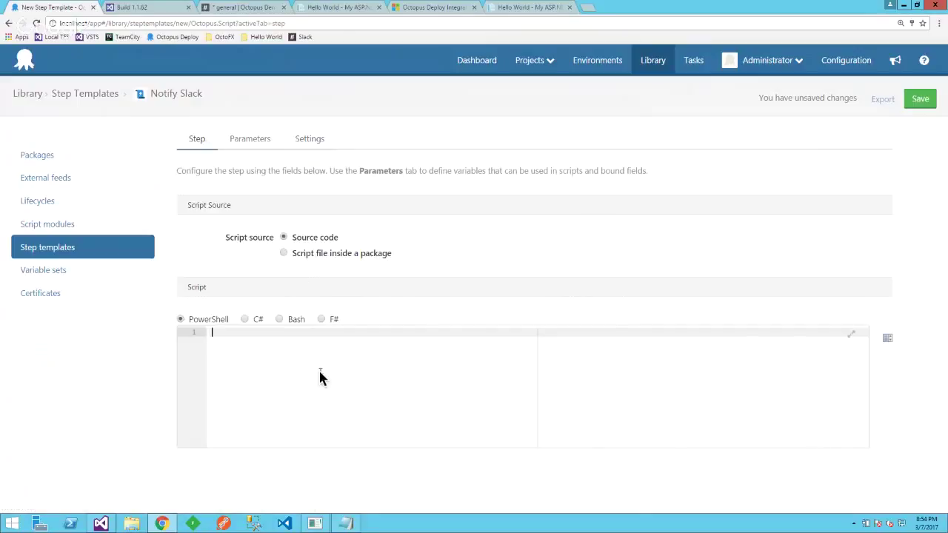
pyautogui.hotkey('ctrl', 'v')
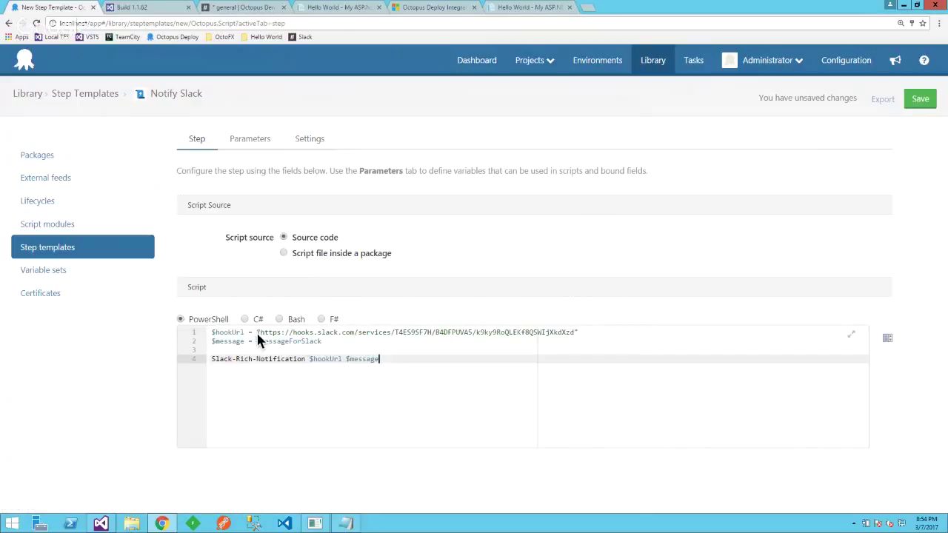
pyautogui.click(258, 333)
pyautogui.press('Down')
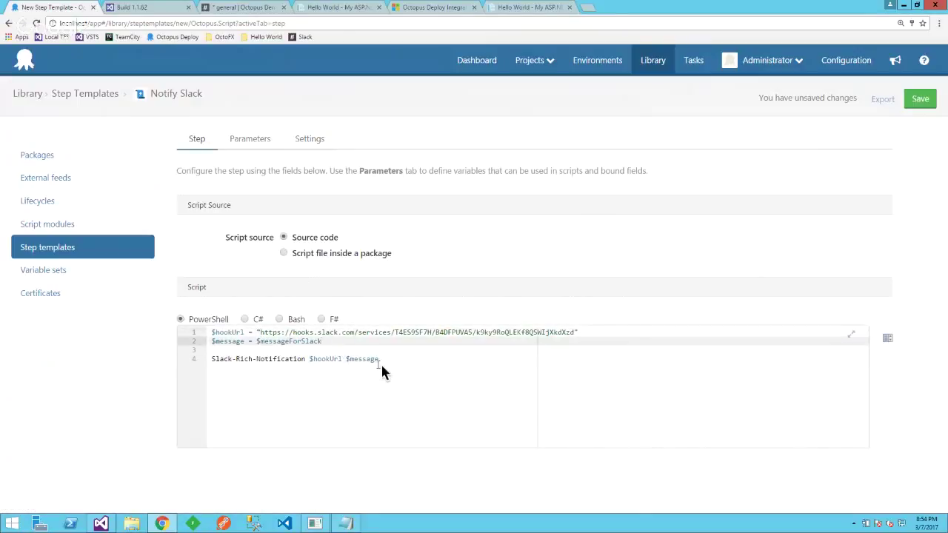
pyautogui.tripleClick(231, 342)
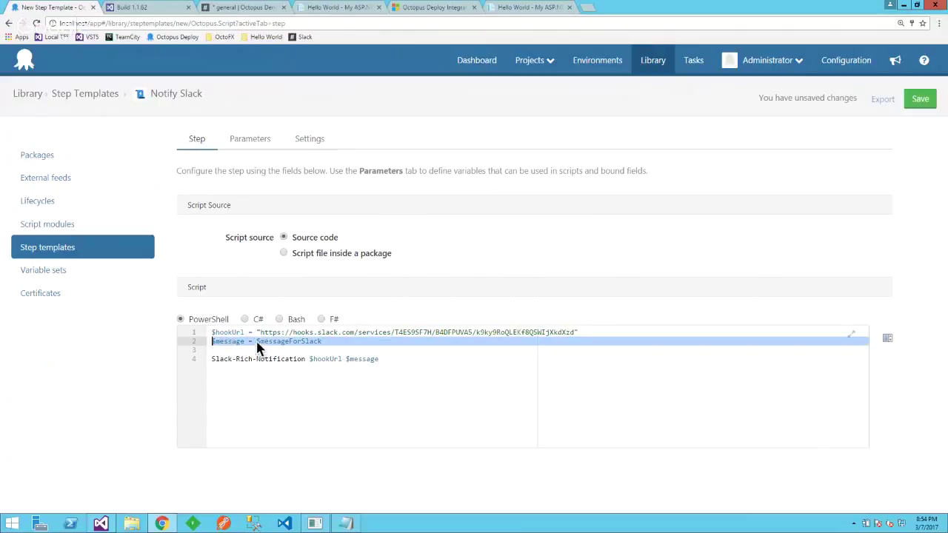
pyautogui.click(257, 342)
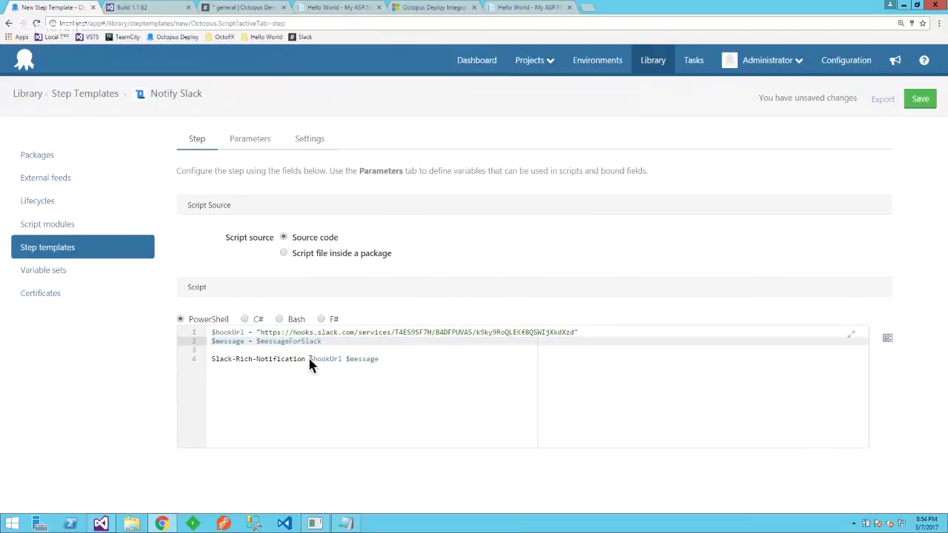
pyautogui.hotkey('shift', 'End')
pyautogui.press('Delete')
pyautogui.hotkey('ctrl', 'z')
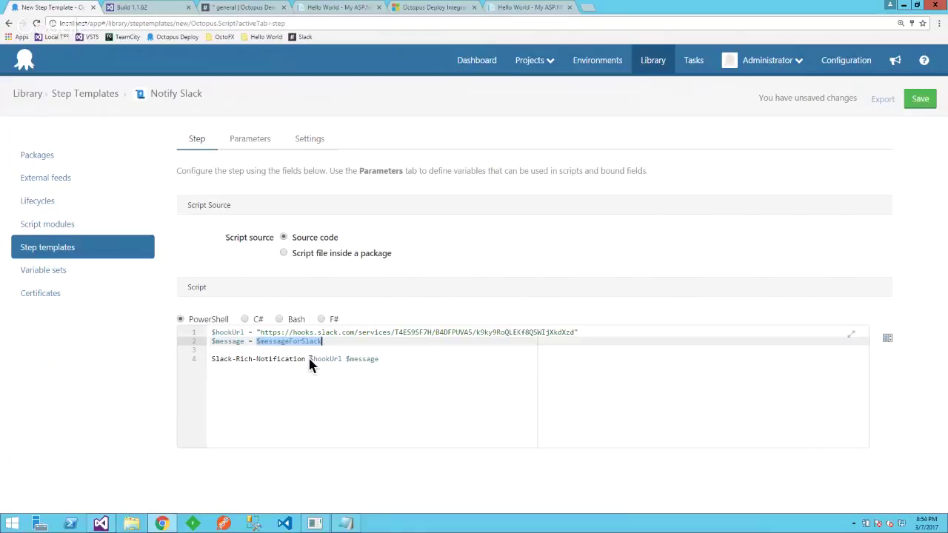
pyautogui.click(350, 340)
pyautogui.click(336, 342)
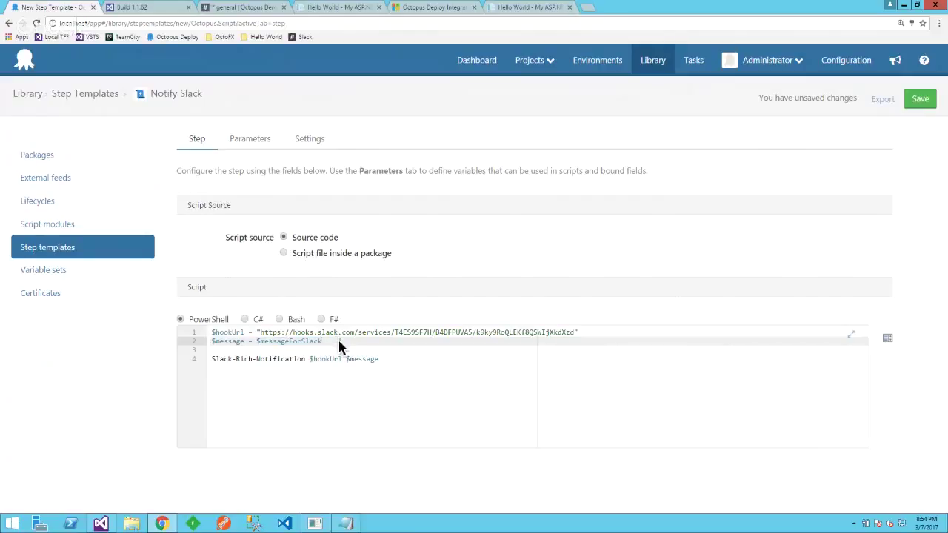
pyautogui.click(251, 144)
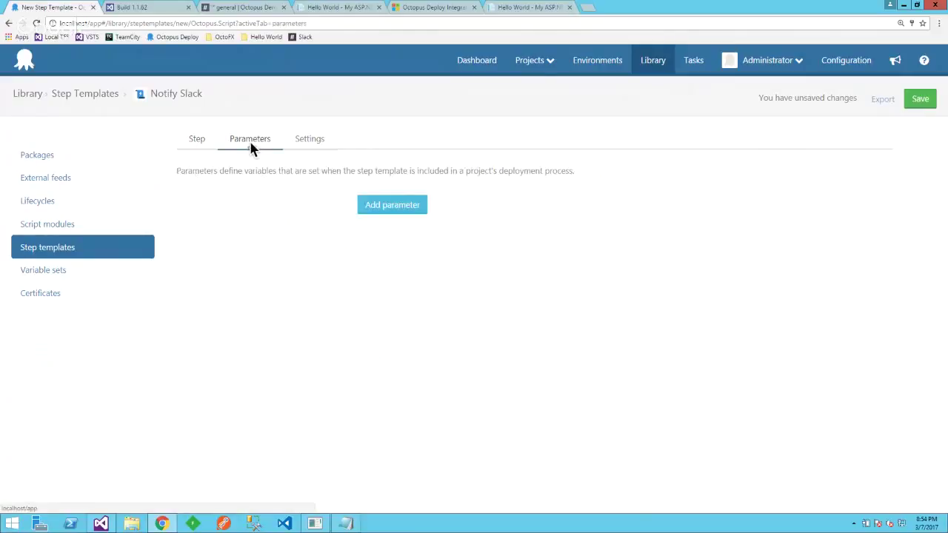
# Add a messageToSend parameter labelled 'Slack Message' using a single-line text box.
pyautogui.click(393, 209)
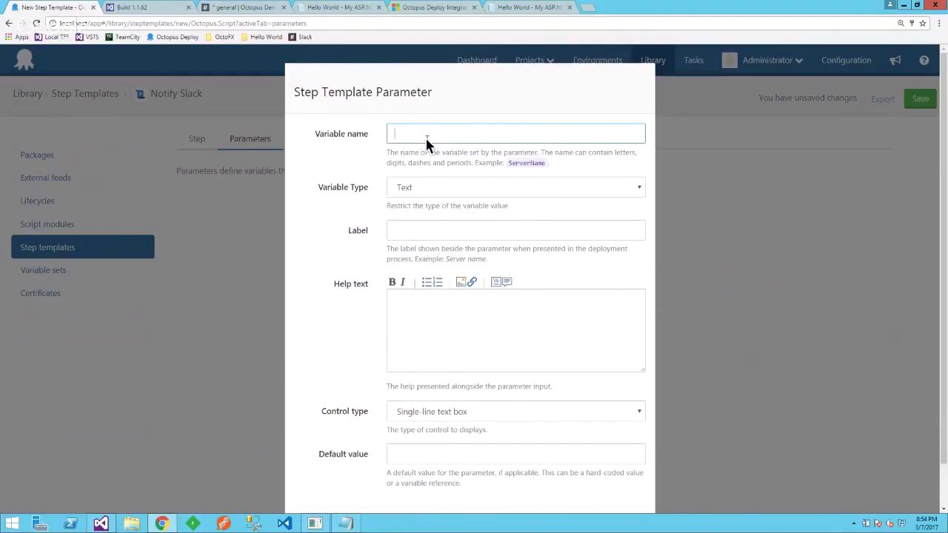
pyautogui.write('MessageToSend')
pyautogui.press('Home')
pyautogui.press('Tab')
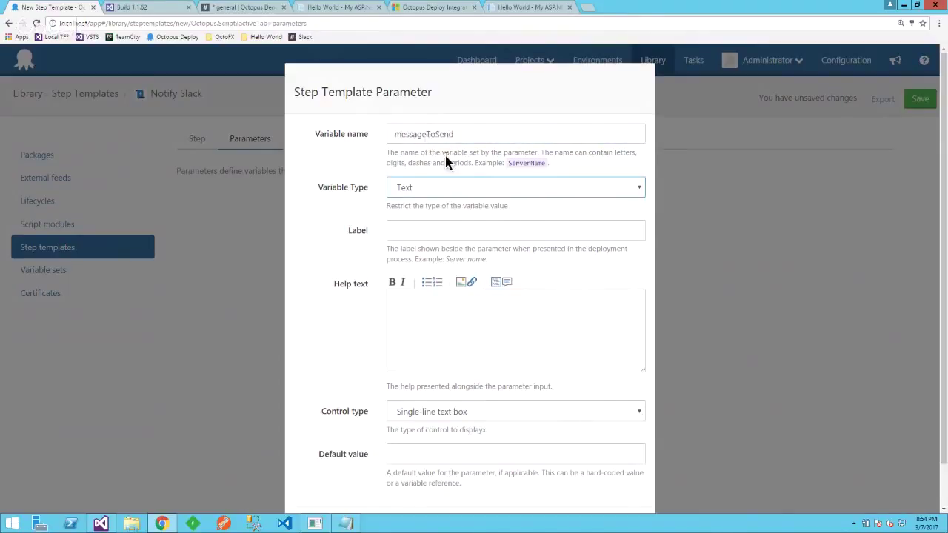
pyautogui.click(438, 226)
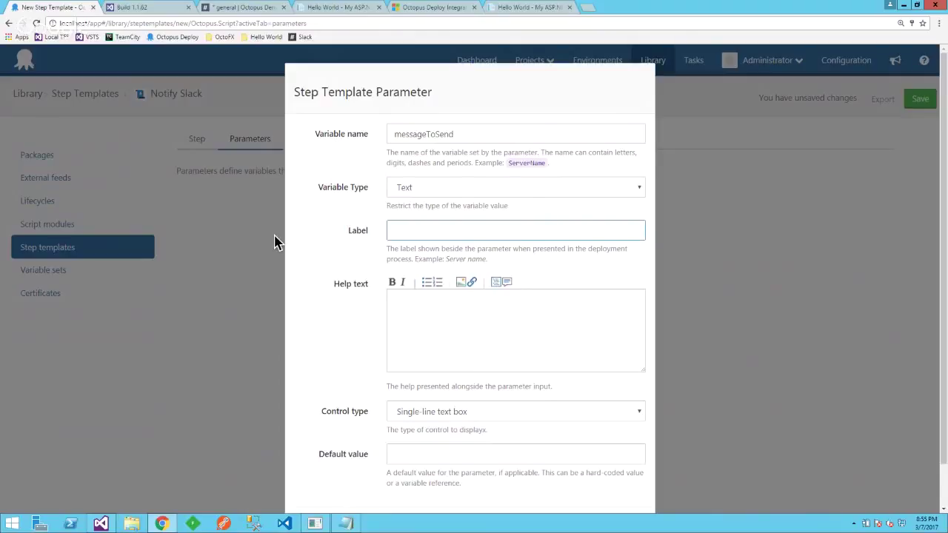
pyautogui.write('Slack Message')
pyautogui.scroll(-1, 286, 331)
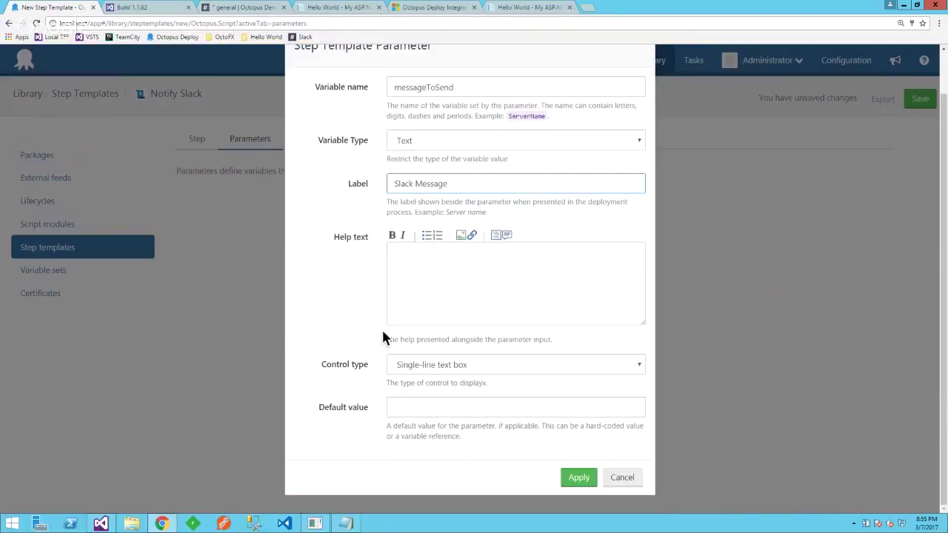
pyautogui.click(468, 364)
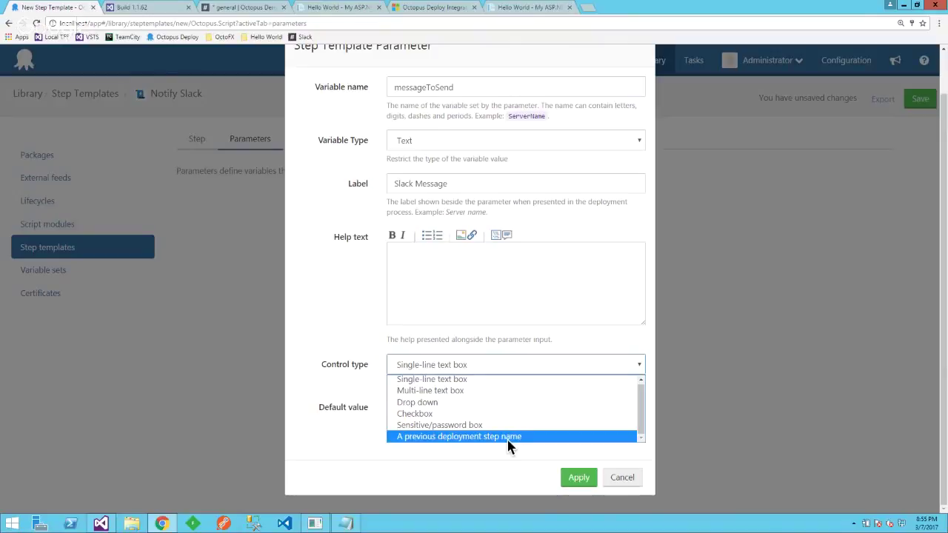
pyautogui.click(458, 381)
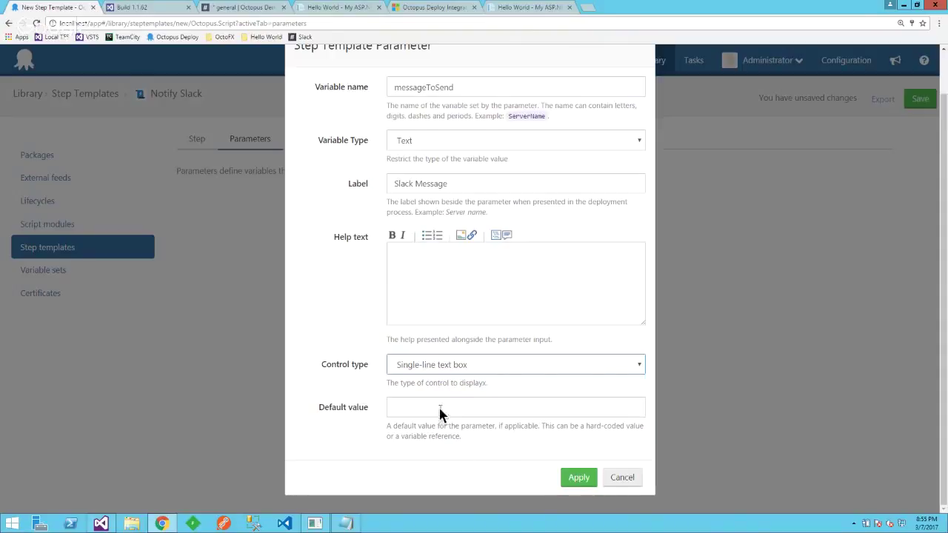
pyautogui.click(439, 409)
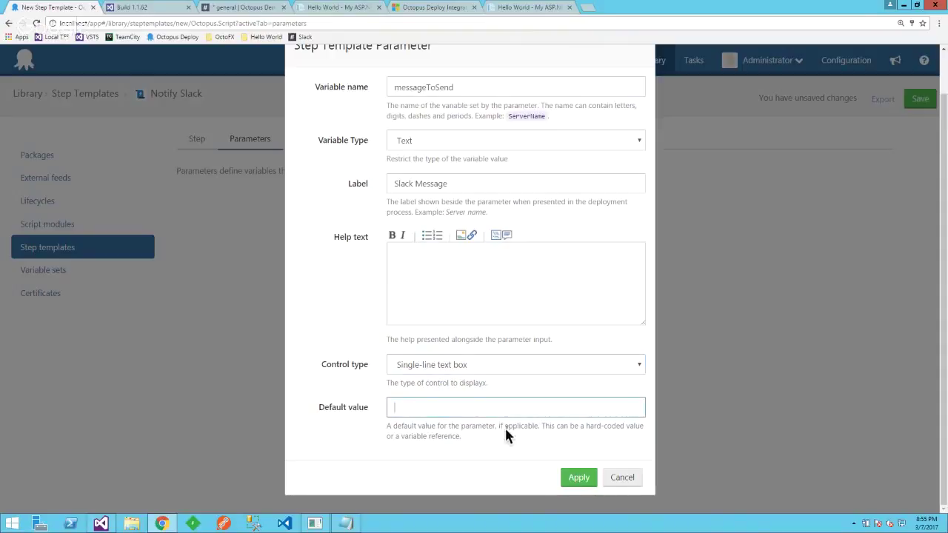
pyautogui.click(579, 478)
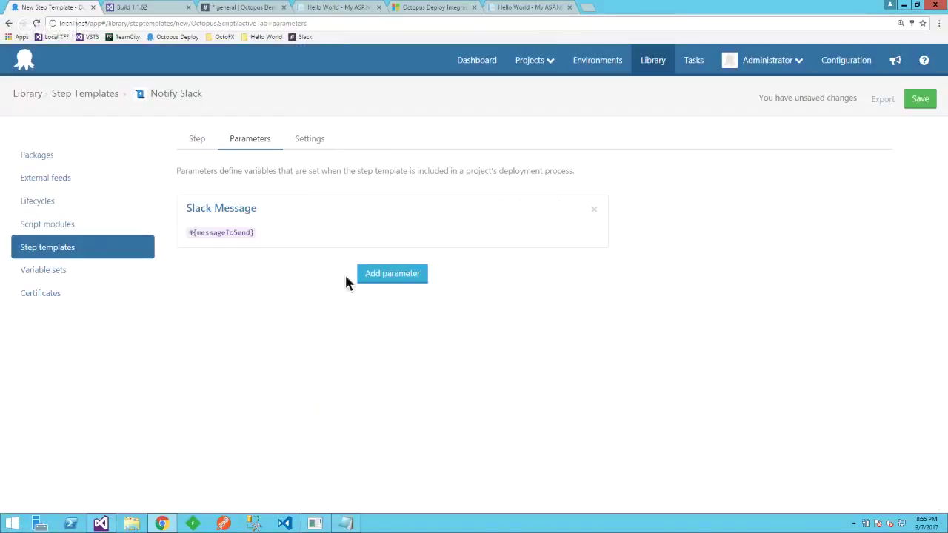
# Add a second parameter, SlackUrl, labelled 'Slack URL'.
pyautogui.click(392, 275)
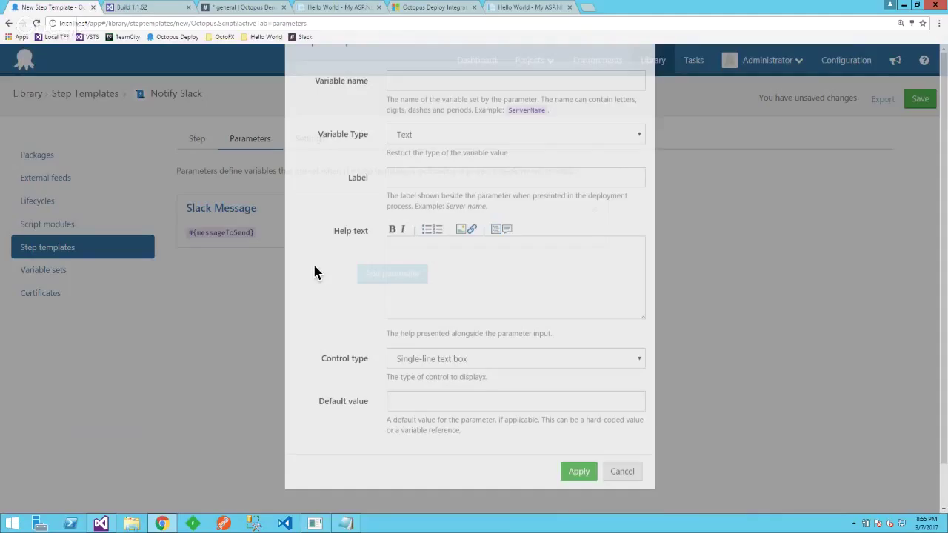
pyautogui.write('SlackUrl')
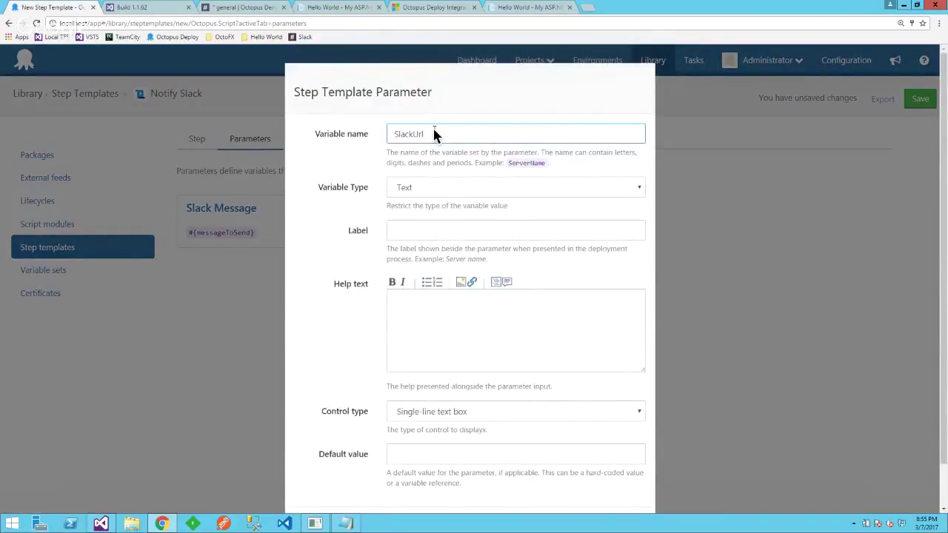
pyautogui.press('Tab')
pyautogui.write('Slack URL')
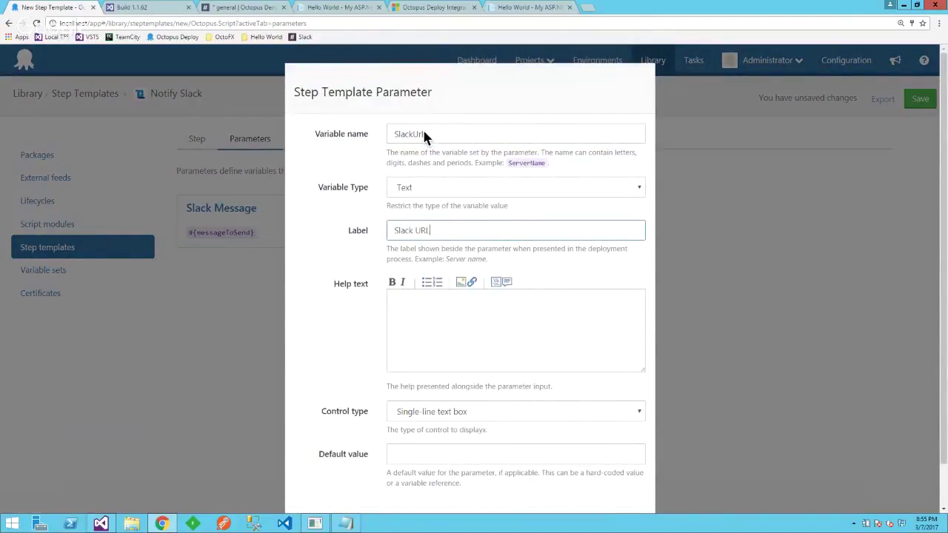
pyautogui.scroll(-1, 334, 407)
pyautogui.click(576, 477)
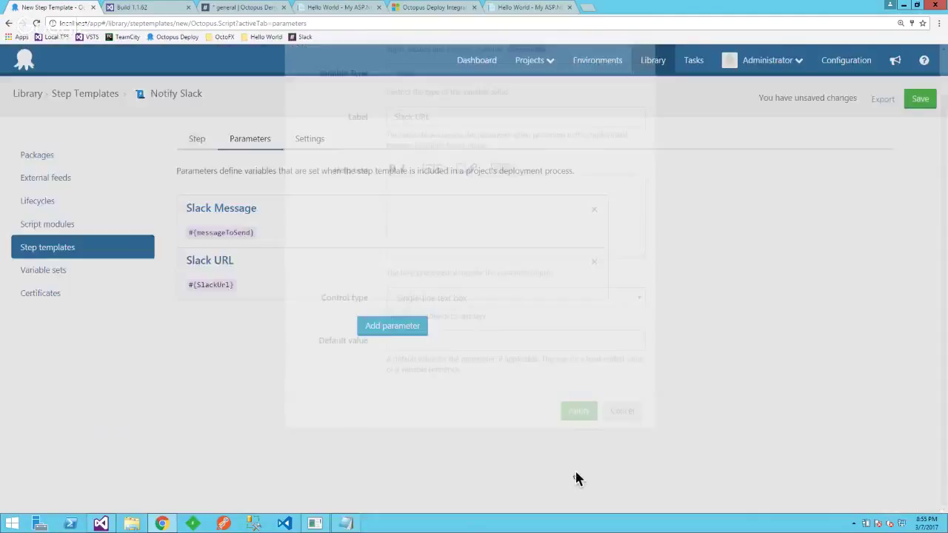
pyautogui.click(197, 139)
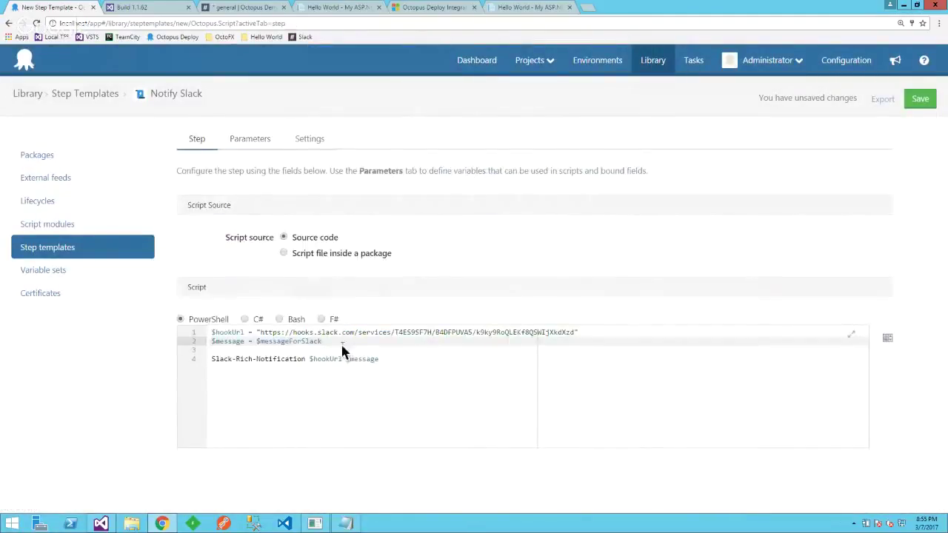
# Replace $messageForSlack on line 2 with the messageToSend variable.
pyautogui.doubleClick(294, 342)
pyautogui.press('BackSpace')
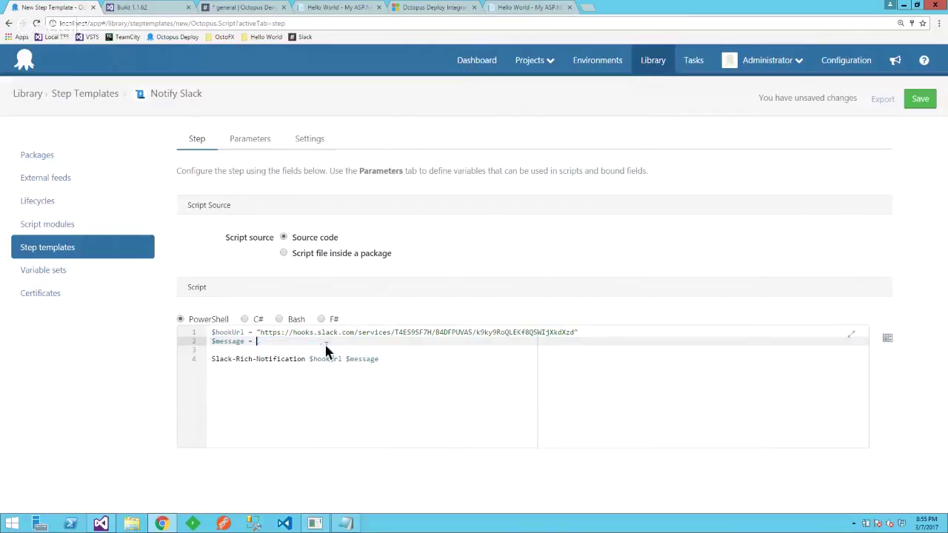
pyautogui.click(888, 337)
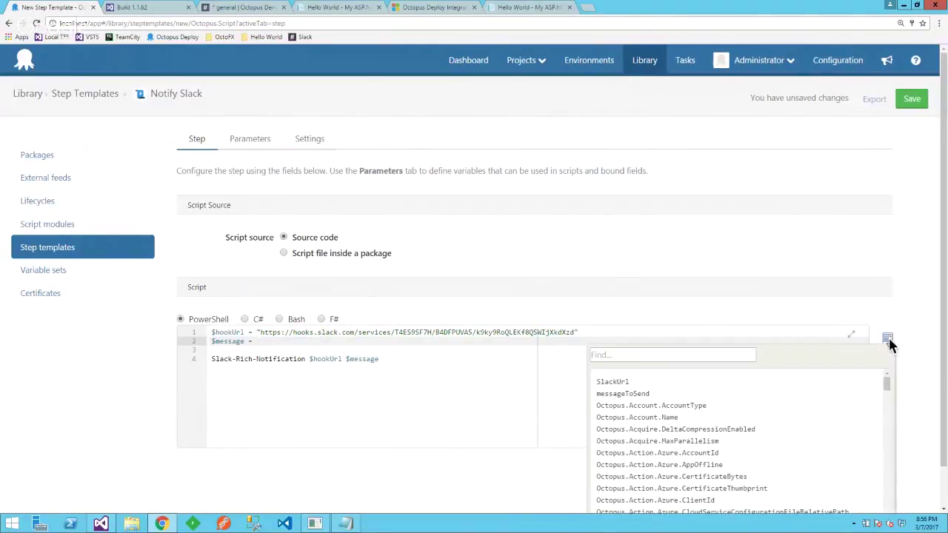
pyautogui.click(619, 398)
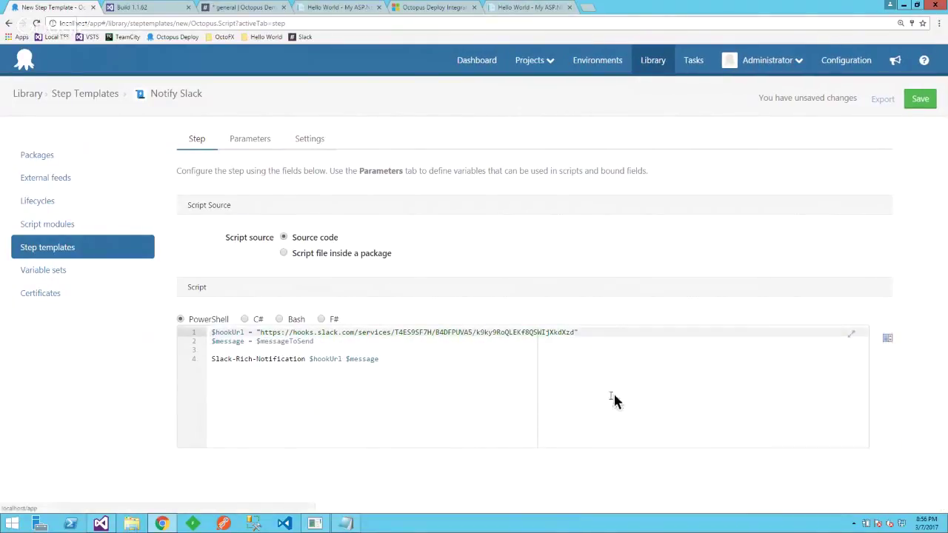
pyautogui.doubleClick(292, 341)
pyautogui.click(322, 351)
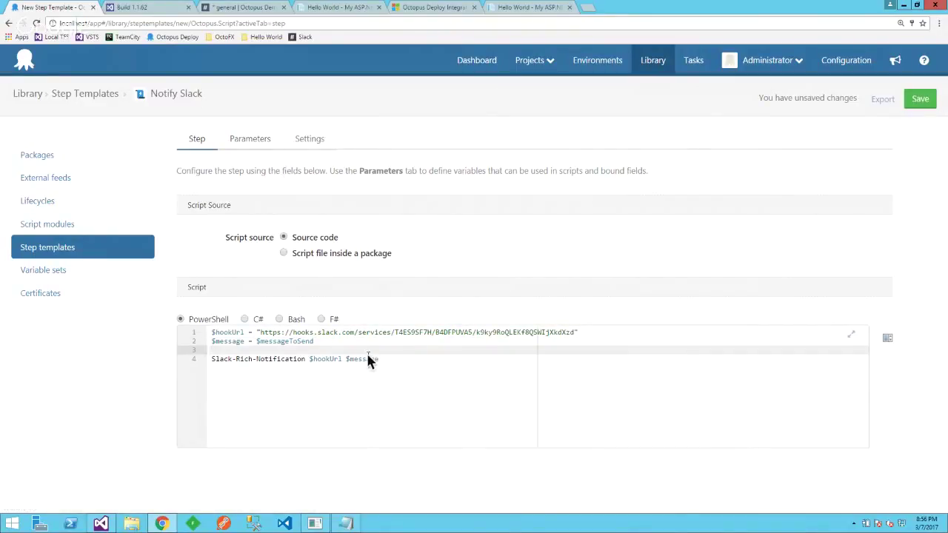
# Replace the hard-coded webhook URL with the SlackUrl variable.
pyautogui.click(257, 333)
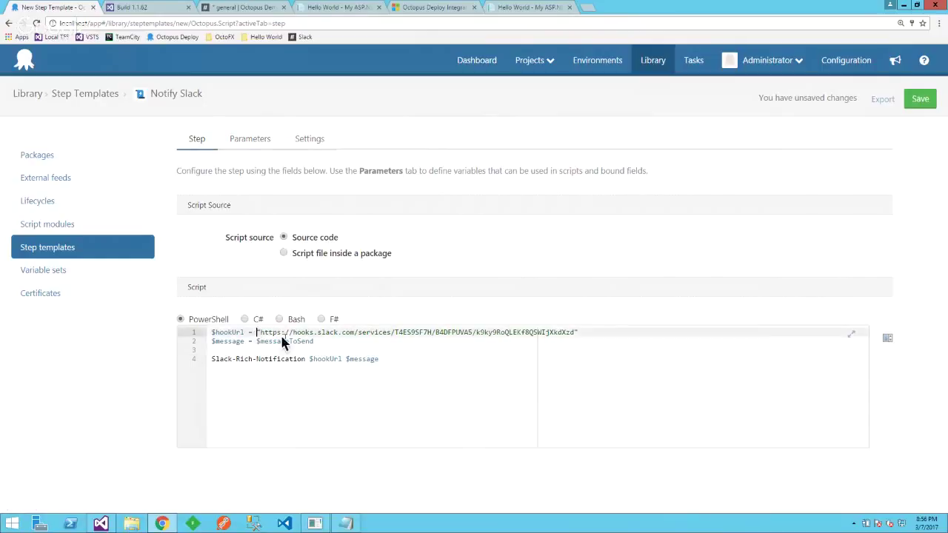
pyautogui.hotkey('shift', 'End')
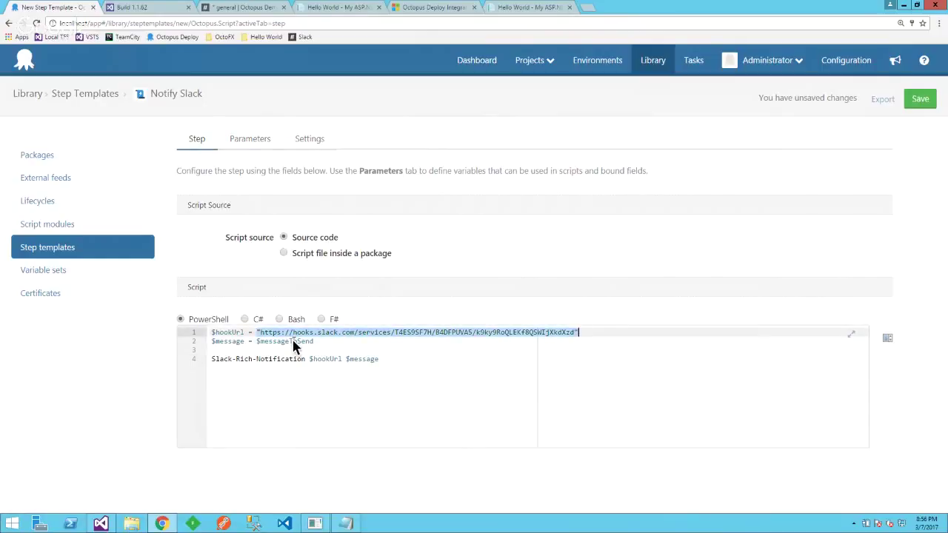
pyautogui.press('Left')
pyautogui.press('Right')
pyautogui.hotkey('shift', 'End')
pyautogui.hotkey('shift', 'Left')
pyautogui.press('Right')
pyautogui.press('BackSpace')
pyautogui.press('BackSpace')
pyautogui.press('End')
pyautogui.hotkey('shift', 'Home')
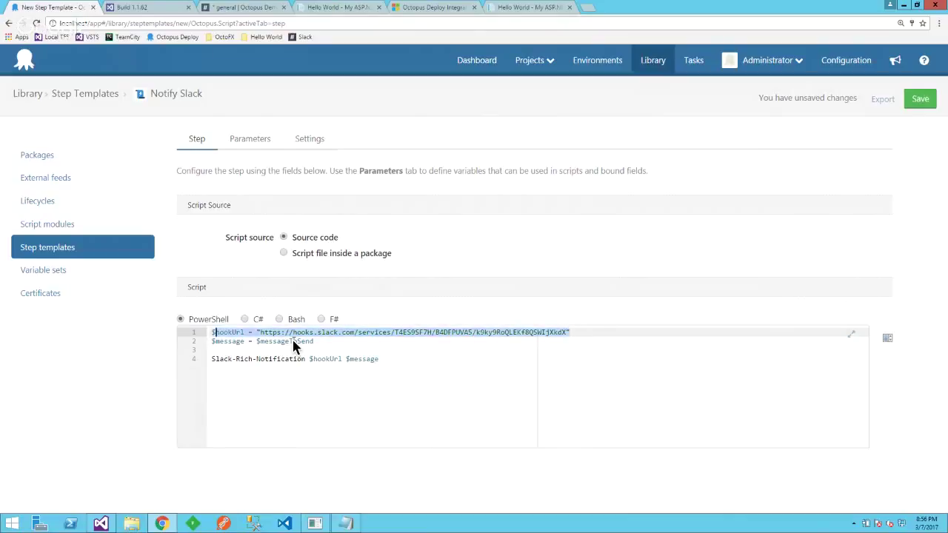
pyautogui.hotkey('ctrl', 'shift', 'Right')
pyautogui.hotkey('ctrl', 'shift', 'Right')
pyautogui.hotkey('ctrl', 'shift', 'Right')
pyautogui.hotkey('shift', 'Left')
pyautogui.press('Delete')
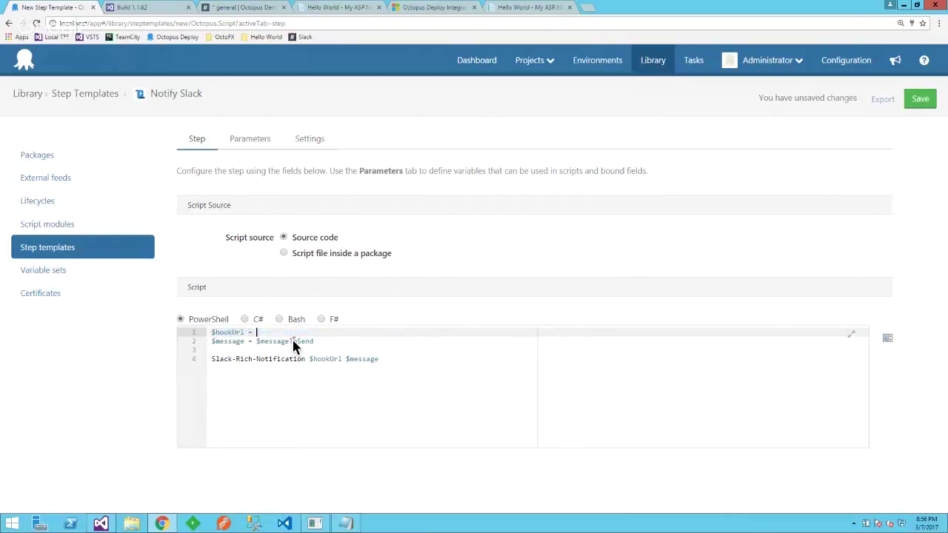
pyautogui.click(888, 338)
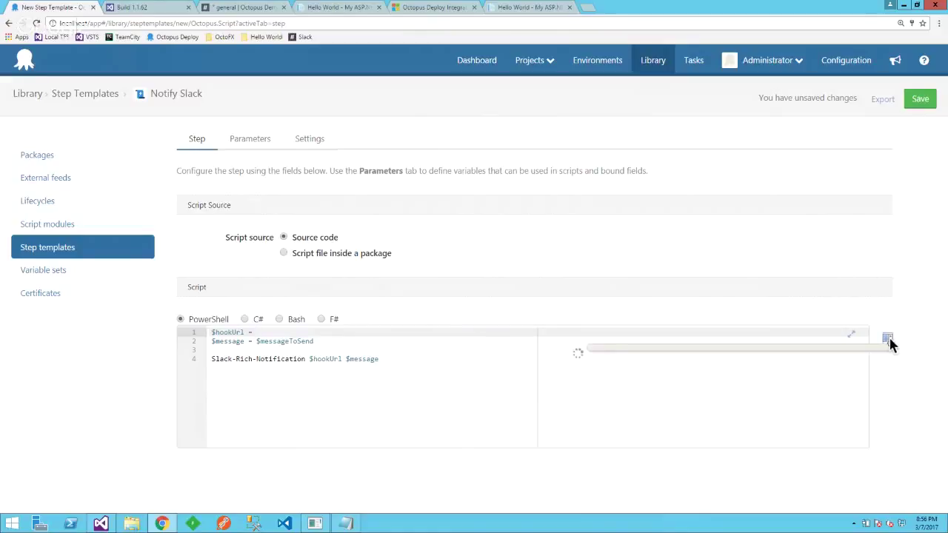
pyautogui.click(620, 383)
pyautogui.click(333, 341)
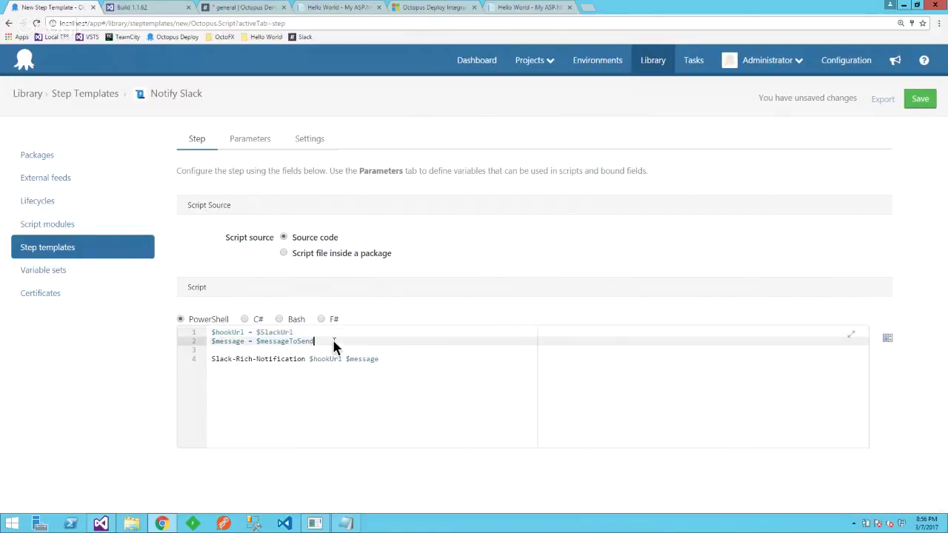
pyautogui.click(398, 362)
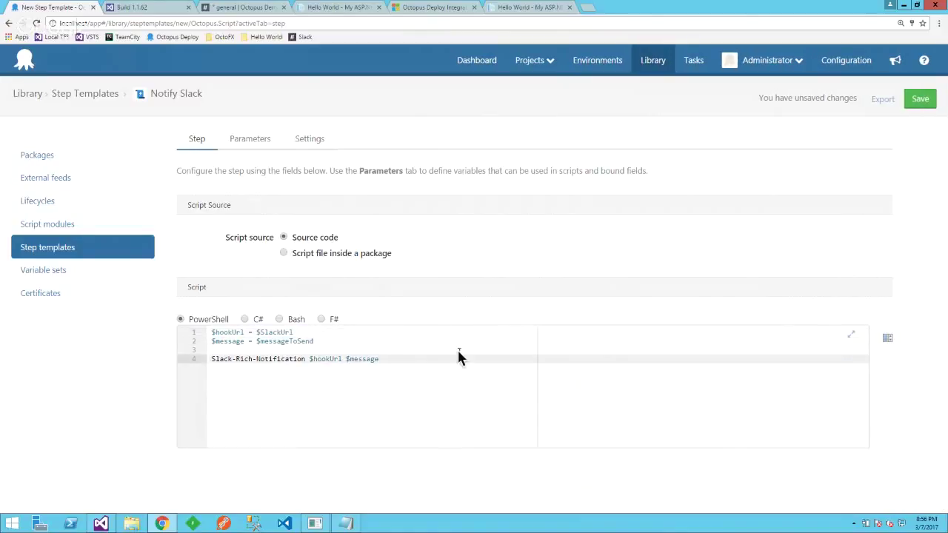
# Save the template and go to Powershell Project's deployment process.
pyautogui.click(922, 103)
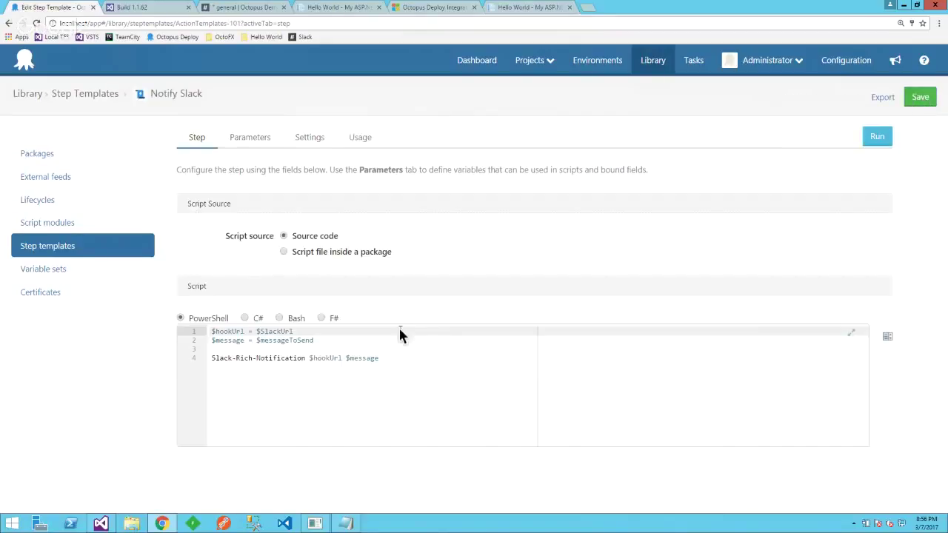
pyautogui.click(532, 63)
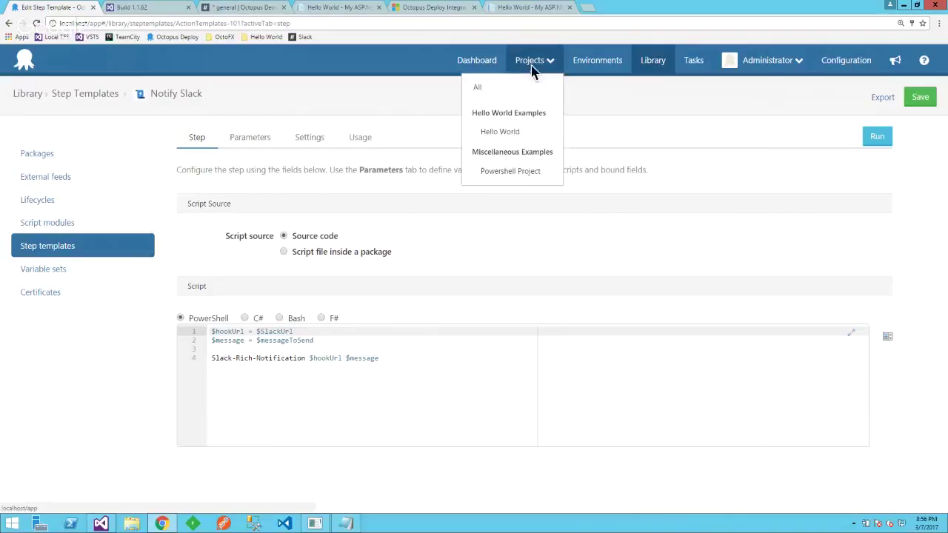
pyautogui.click(513, 173)
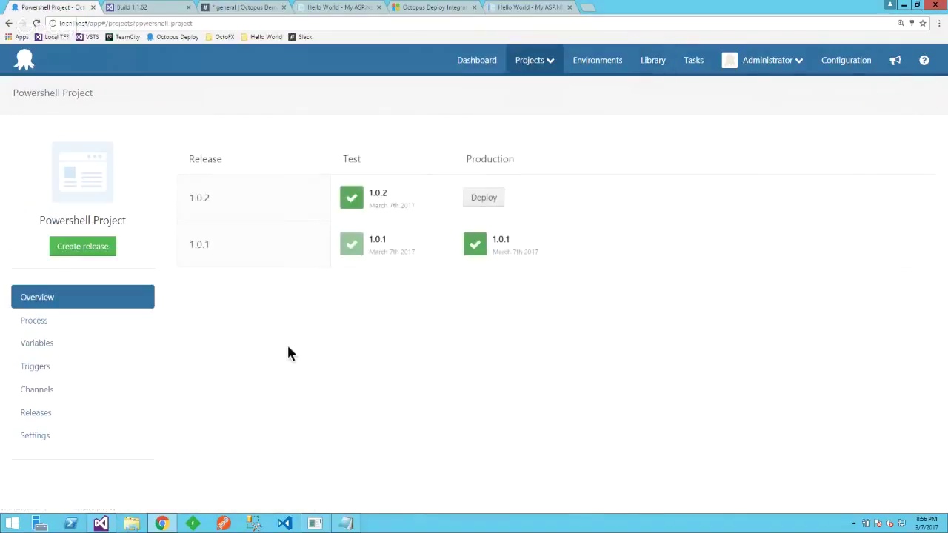
pyautogui.click(45, 326)
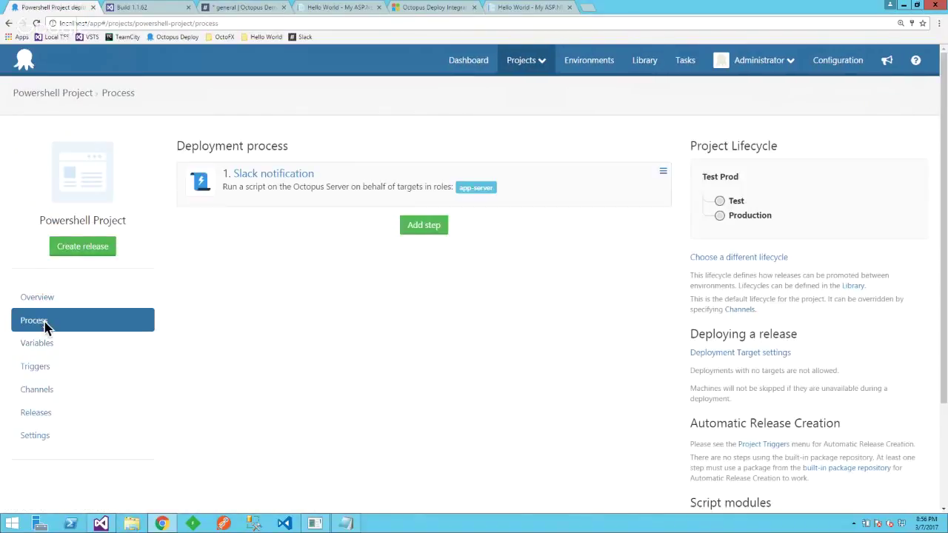
# Add a new step and filter the templates by 'slack' to find Notify Slack.
pyautogui.click(427, 226)
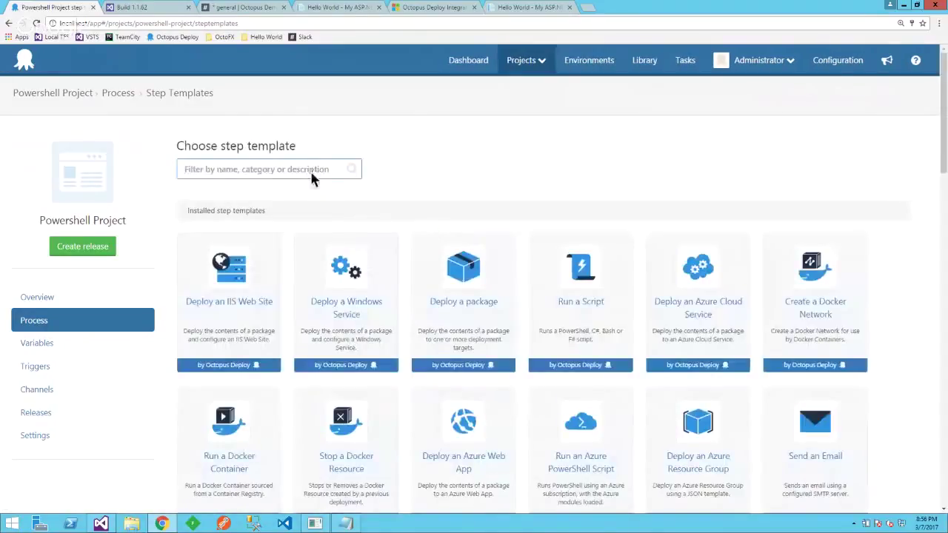
pyautogui.write('slack')
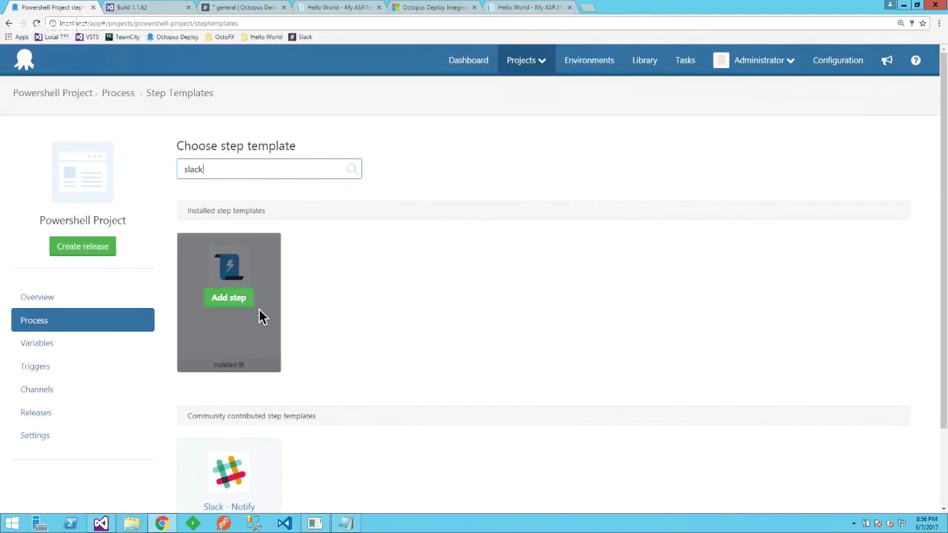
pyautogui.scroll(-2, 401, 343)
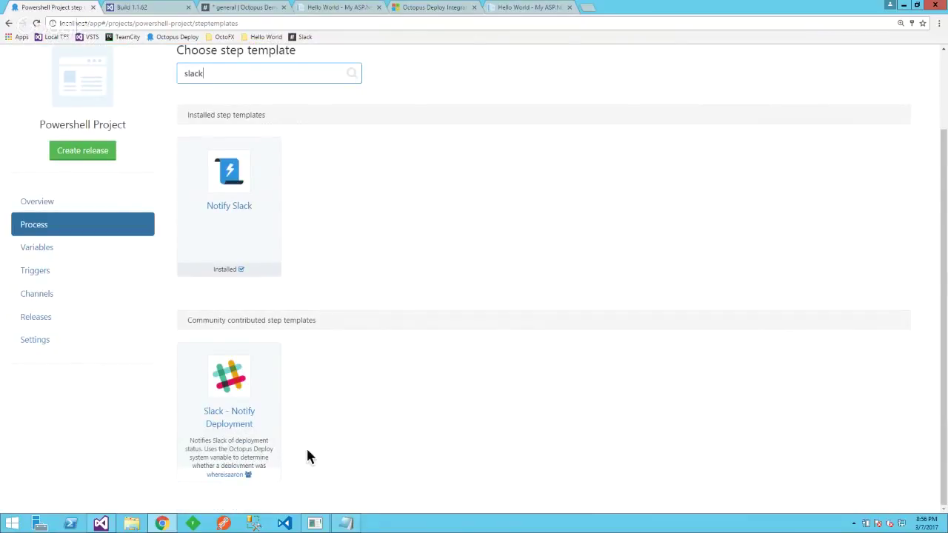
pyautogui.scroll(1, 314, 440)
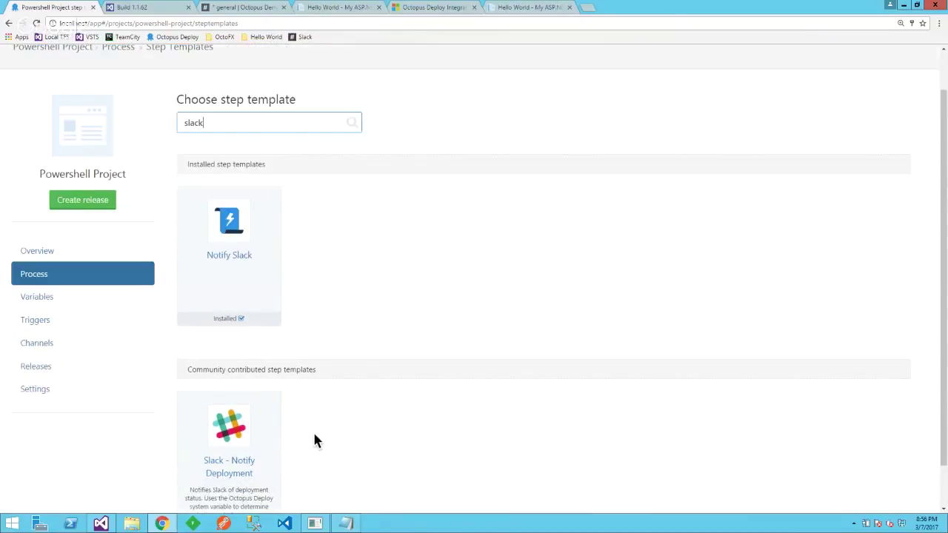
pyautogui.scroll(1, 360, 438)
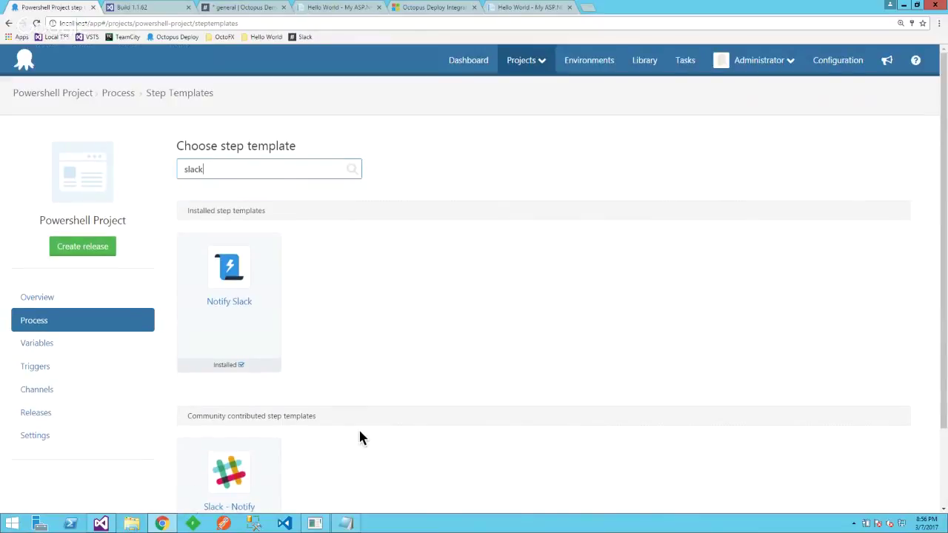
# Add a Notify Slack step running on the Octopus Server for role app-server.
pyautogui.click(232, 300)
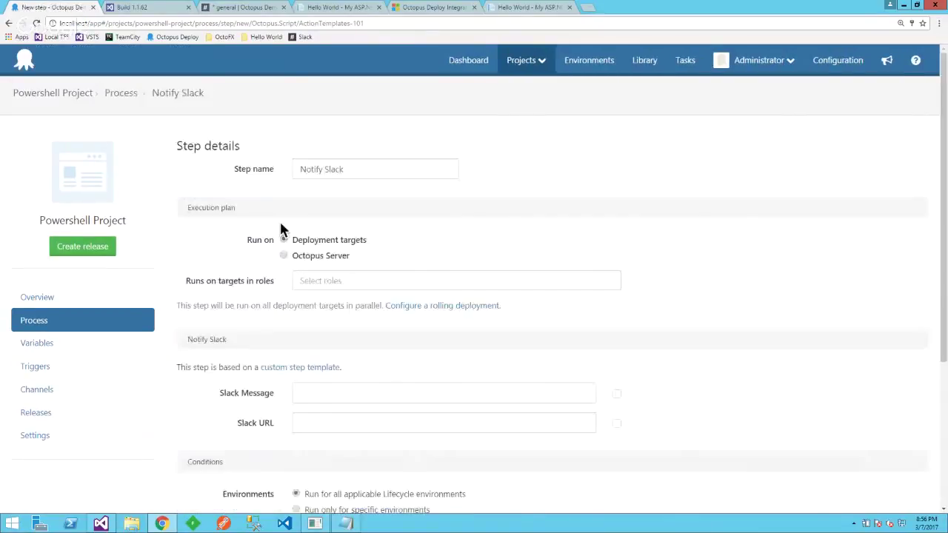
pyautogui.click(318, 251)
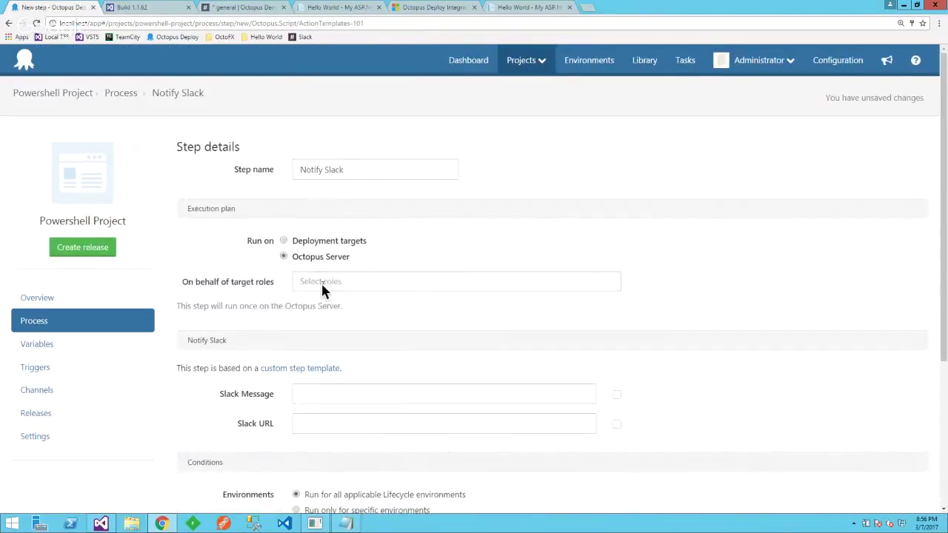
pyautogui.click(321, 281)
pyautogui.click(321, 305)
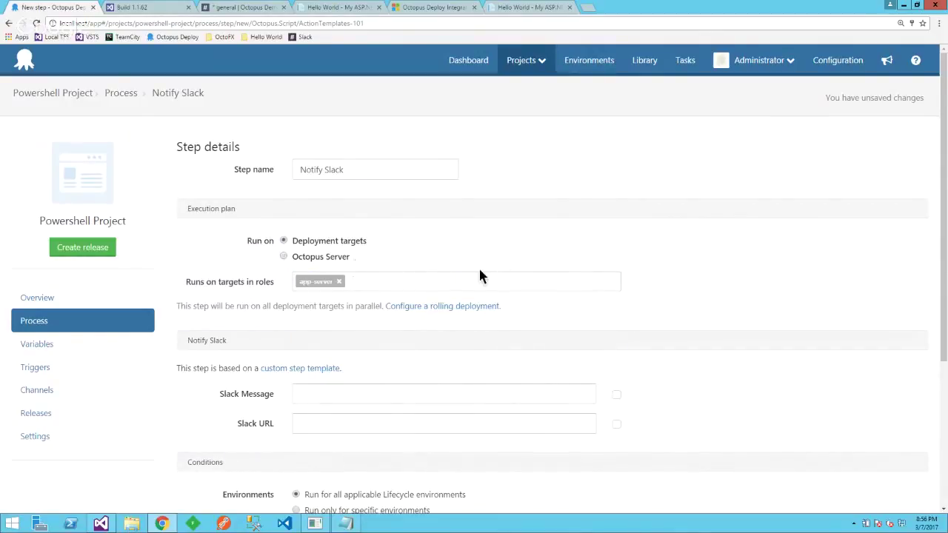
pyautogui.click(407, 257)
pyautogui.scroll(-2, 677, 280)
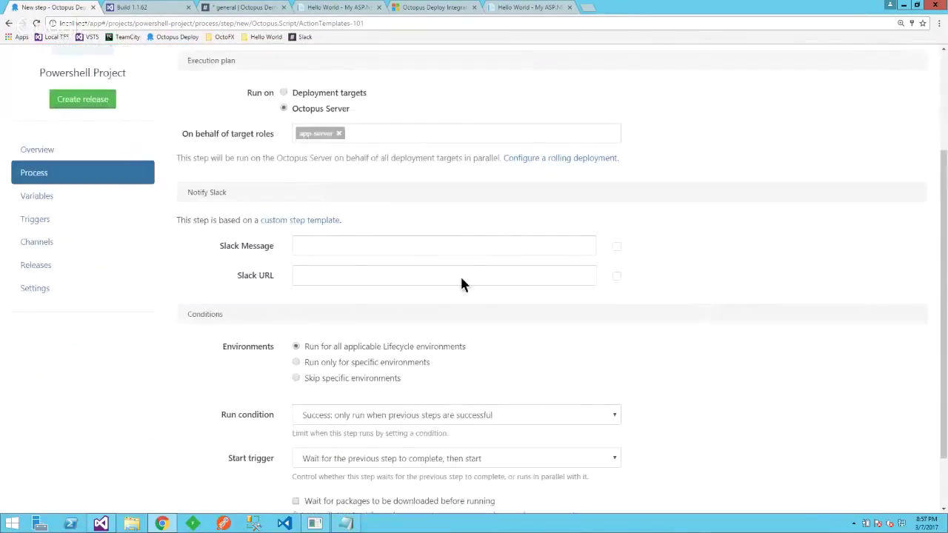
# Enter $messageForSlack as Slack Message and paste the Slack webhook URL.
pyautogui.click(339, 247)
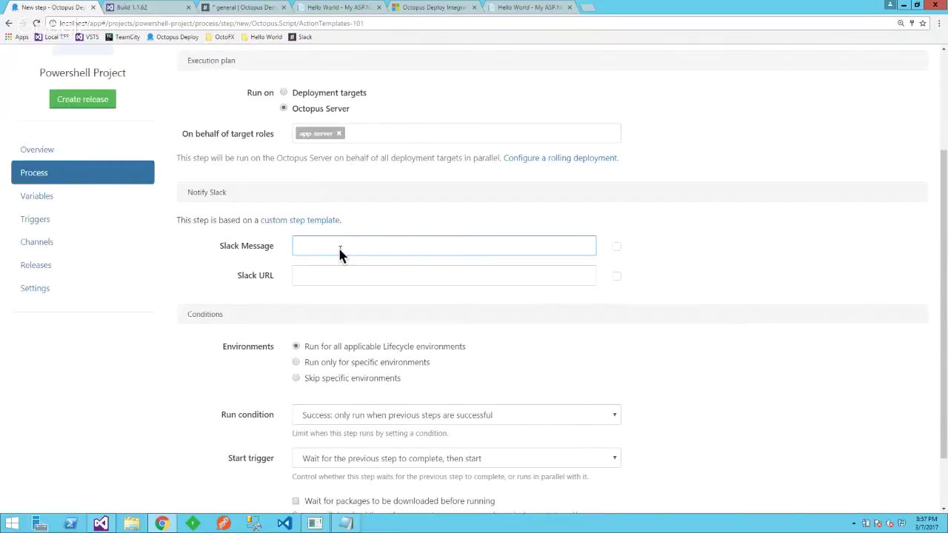
pyautogui.write('$messageForSlack')
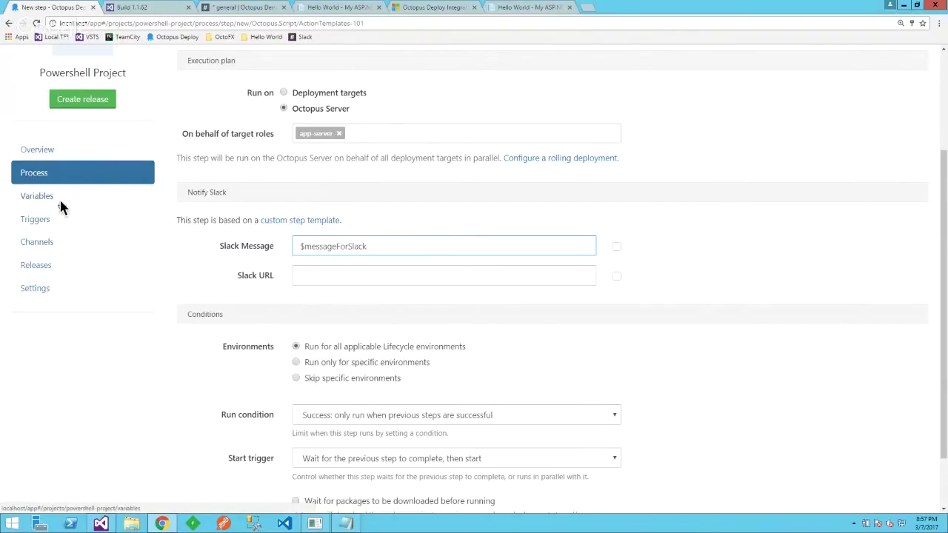
pyautogui.click(348, 280)
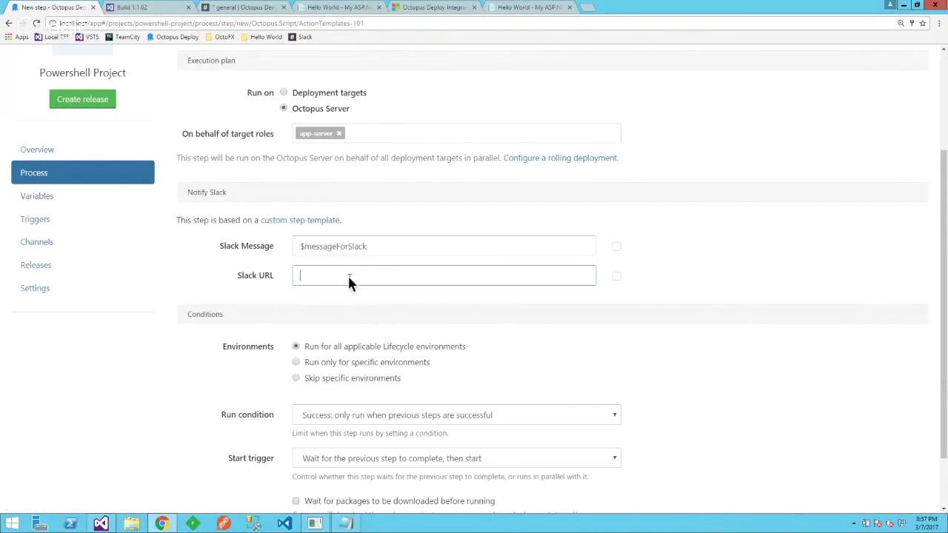
pyautogui.press('Home')
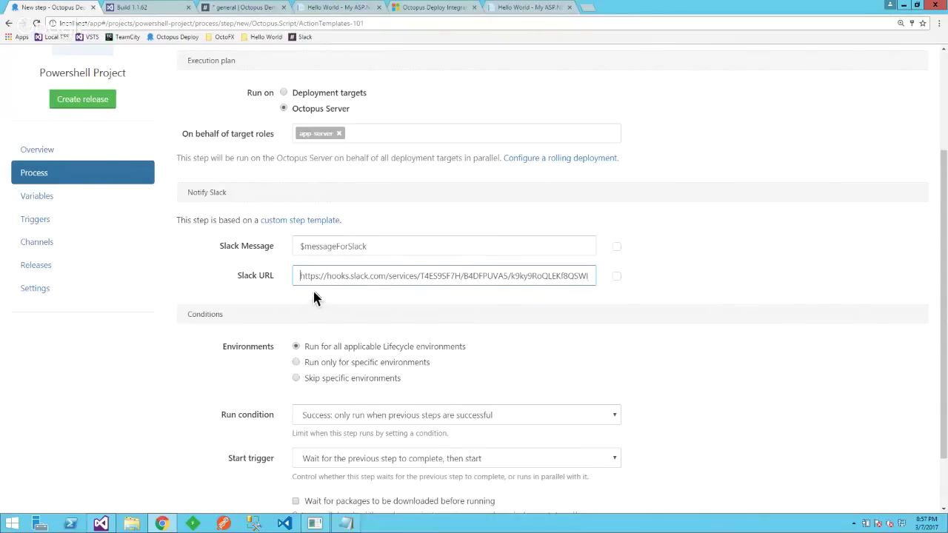
pyautogui.click(694, 291)
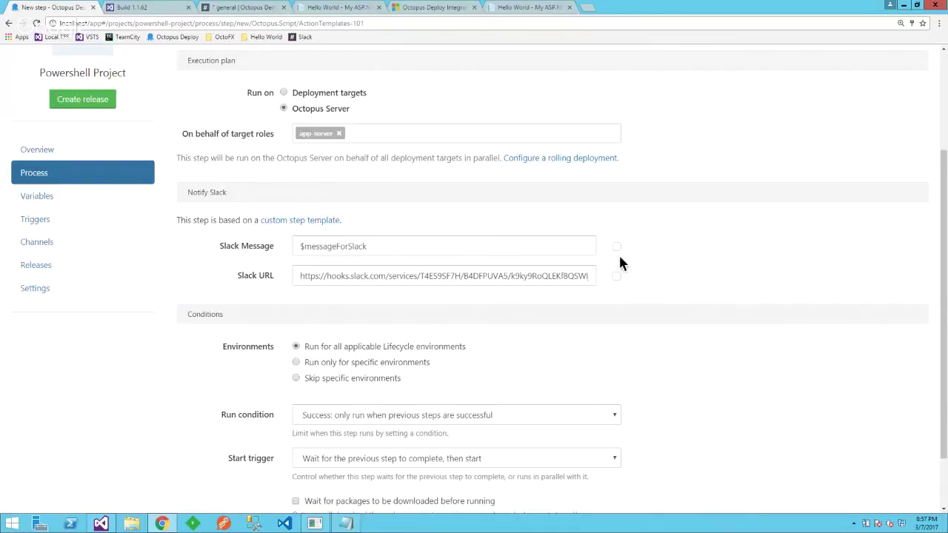
# Set Slack Message to the #{messageForSlack} variable expression and save the step.
pyautogui.moveTo(616, 247)
pyautogui.click(591, 269)
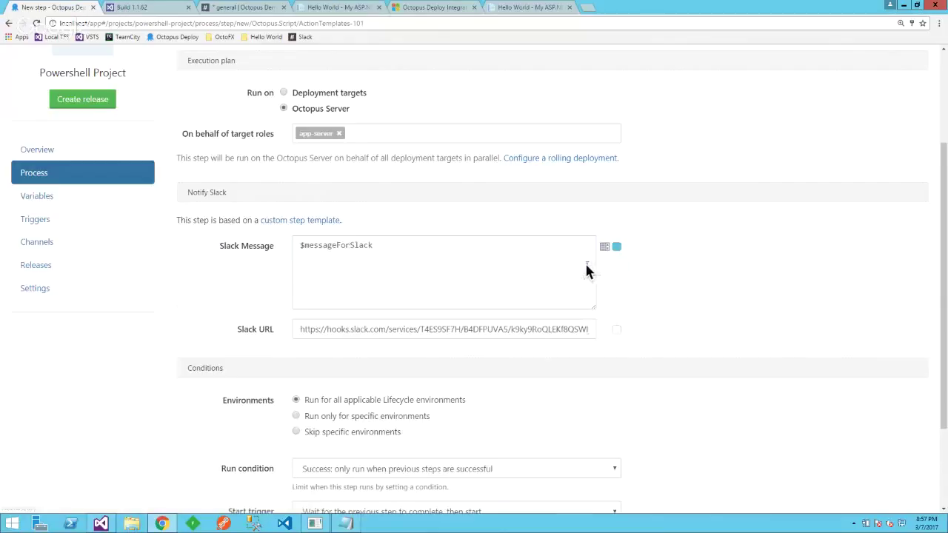
pyautogui.click(408, 256)
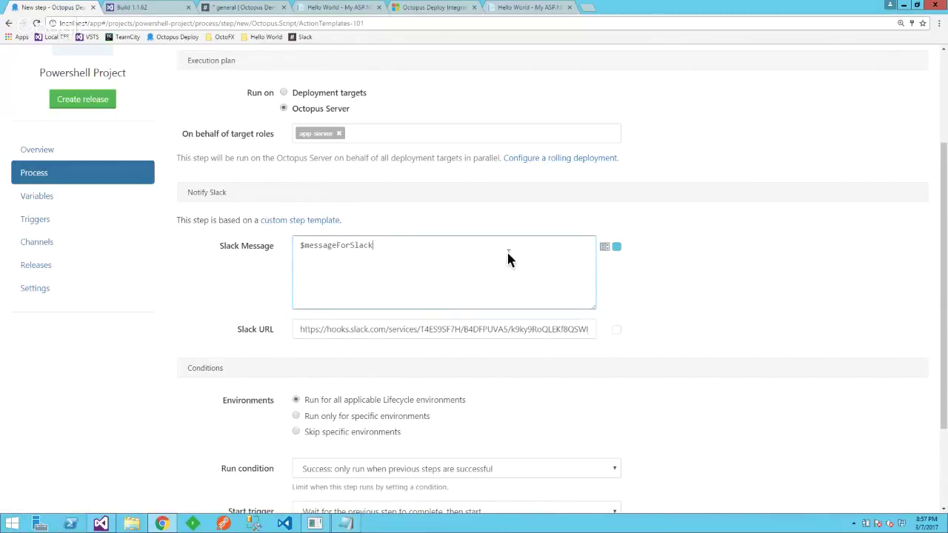
pyautogui.hotkey('ctrl', 'a')
pyautogui.press('BackSpace')
pyautogui.click(605, 245)
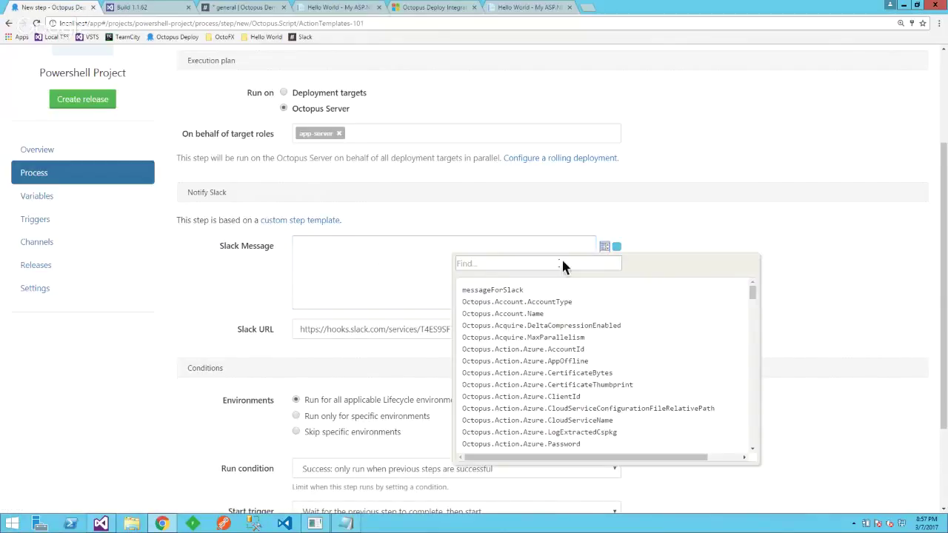
pyautogui.click(511, 290)
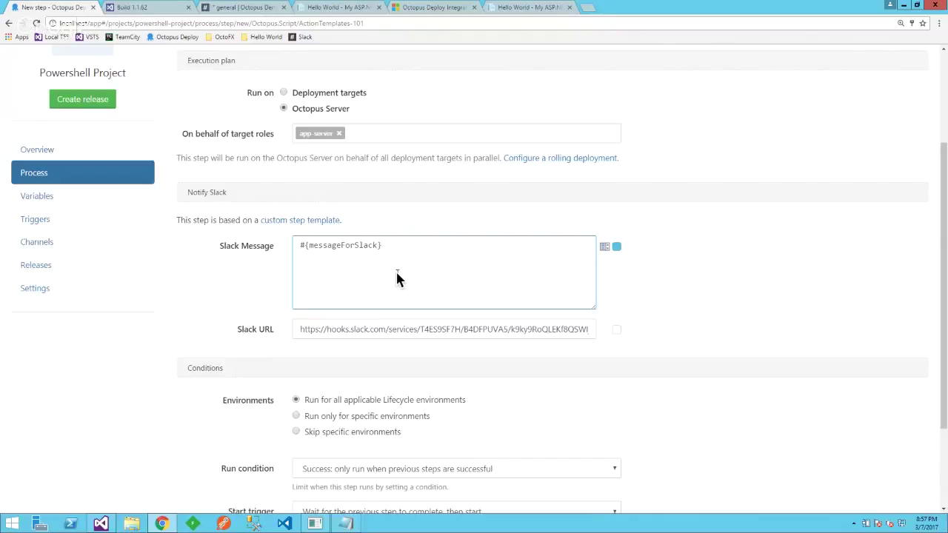
pyautogui.click(299, 245)
pyautogui.click(401, 248)
pyautogui.click(723, 289)
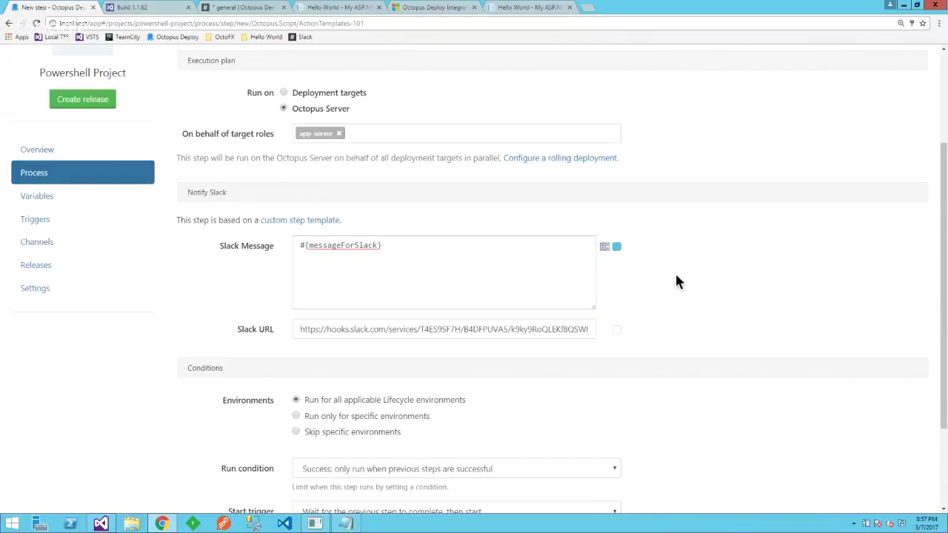
pyautogui.scroll(-2, 675, 276)
pyautogui.scroll(1, 676, 276)
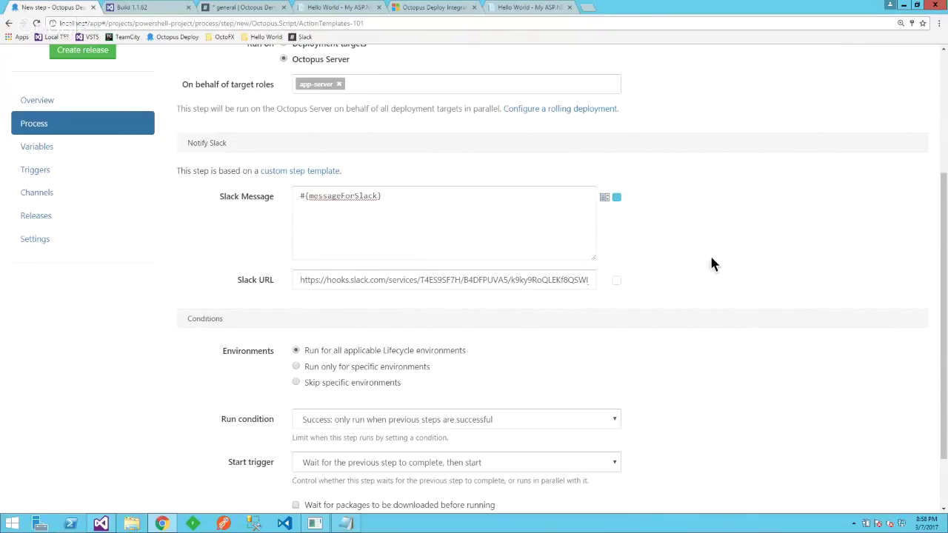
pyautogui.scroll(-2, 711, 264)
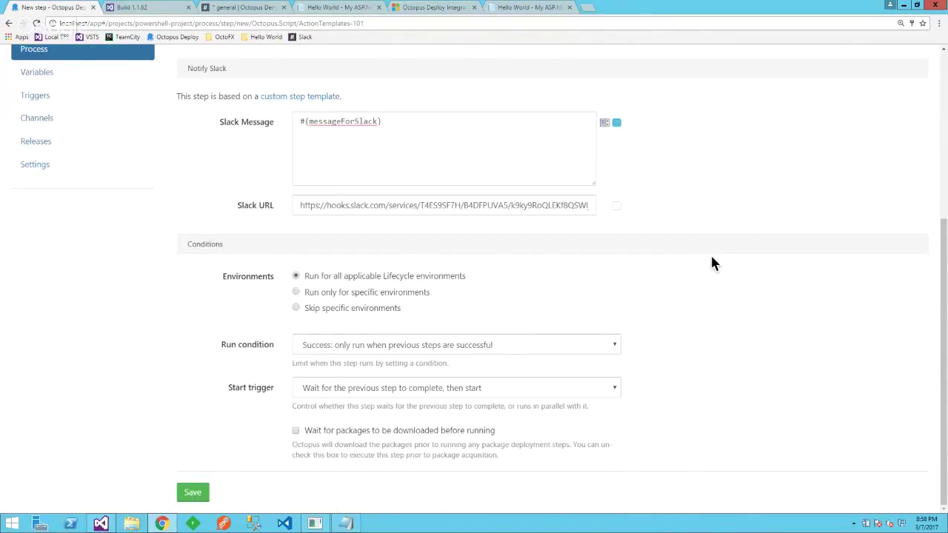
pyautogui.click(193, 492)
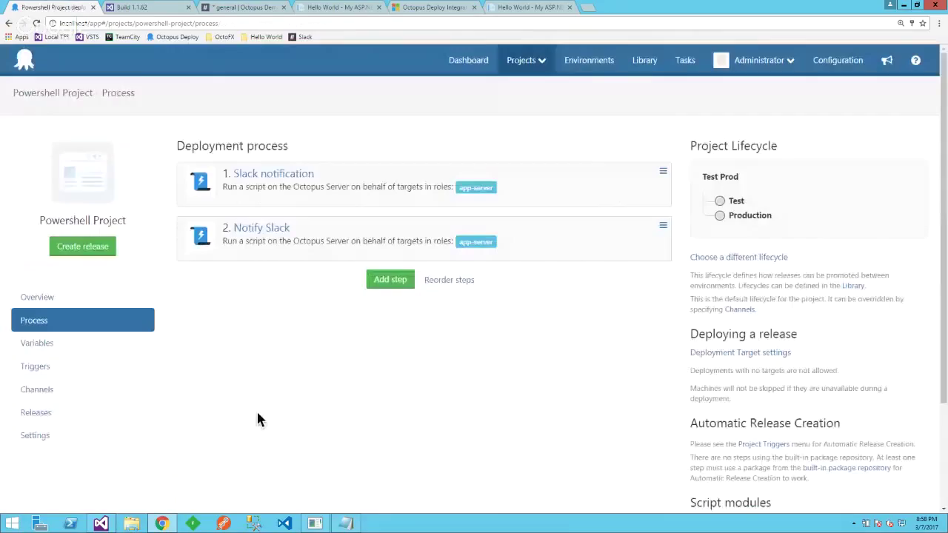
# Disable the old Slack notification step and create release 1.0.3.
pyautogui.click(663, 171)
pyautogui.click(613, 233)
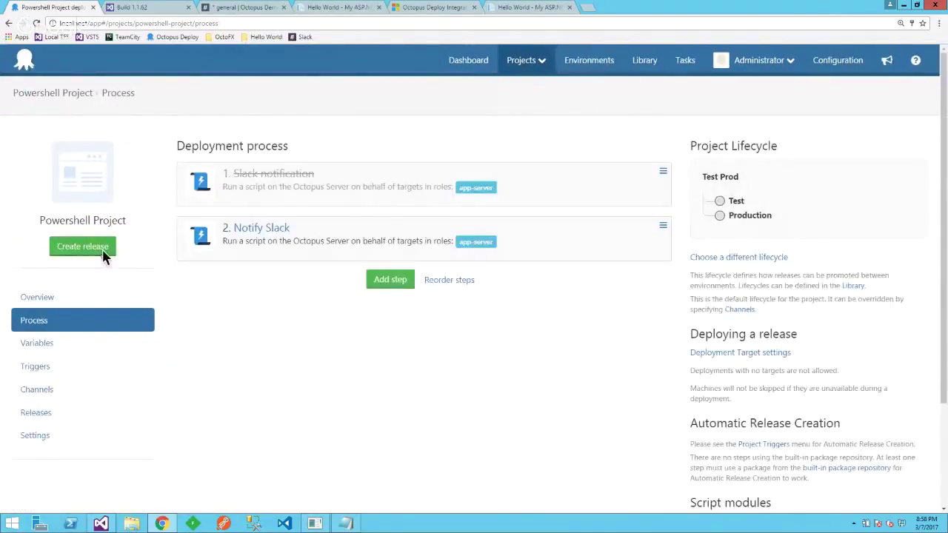
pyautogui.click(101, 252)
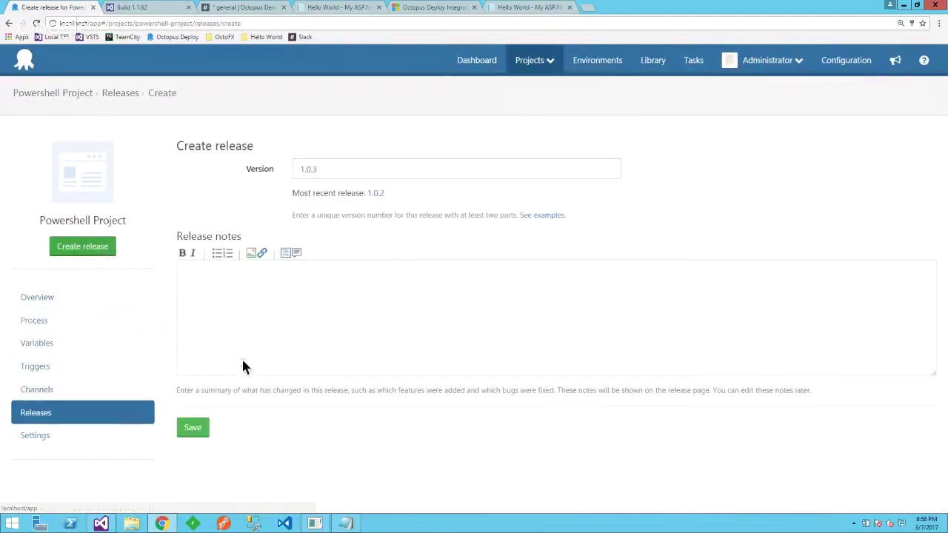
pyautogui.click(194, 433)
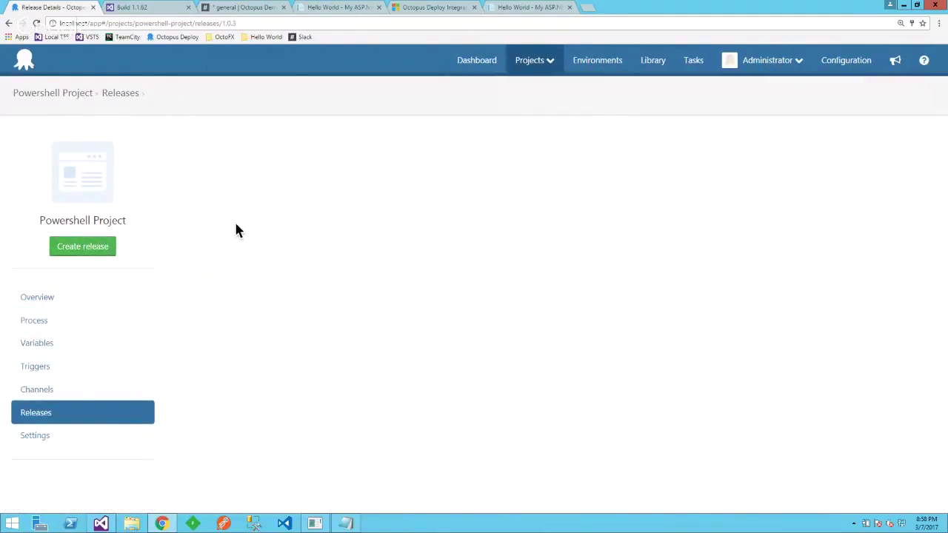
# Deploy release 1.0.3 to Test and check Slack for the posted message.
pyautogui.click(215, 186)
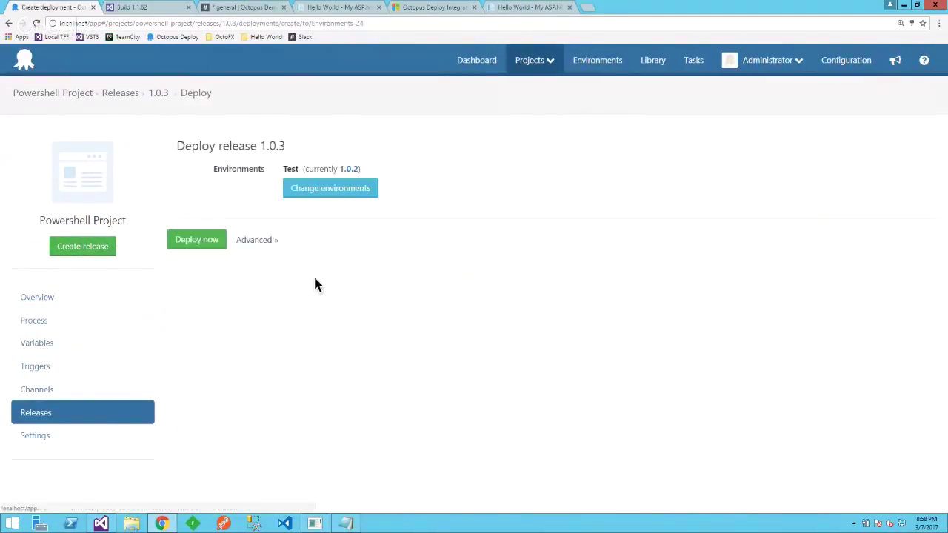
pyautogui.click(216, 243)
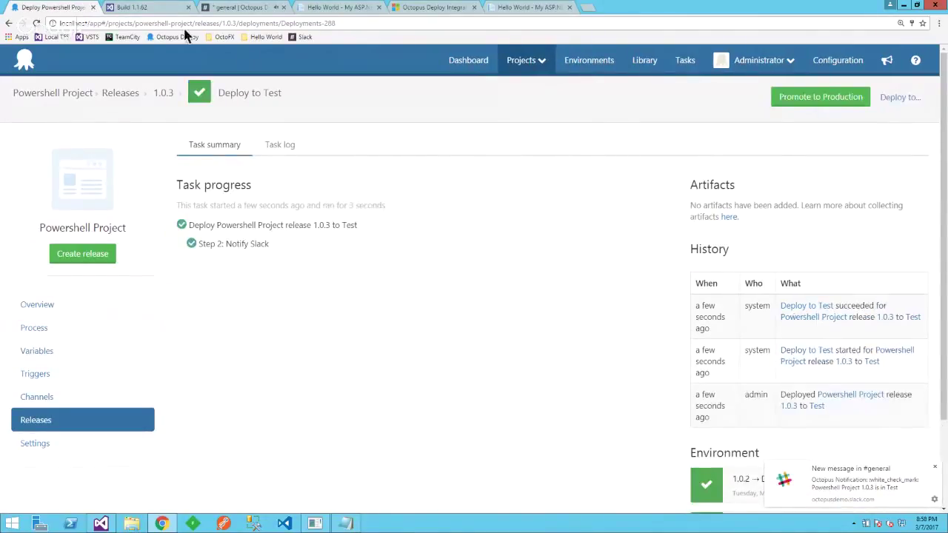
pyautogui.click(238, 7)
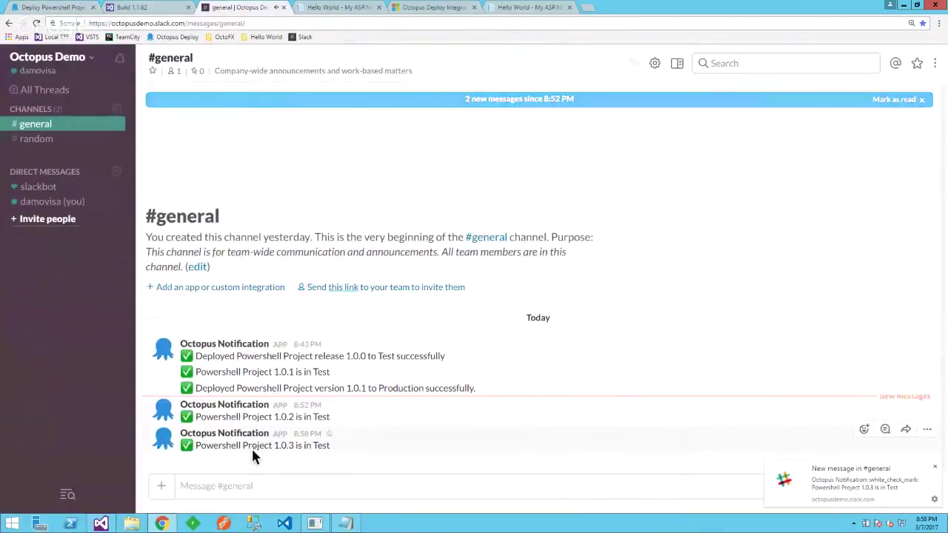
pyautogui.click(76, 11)
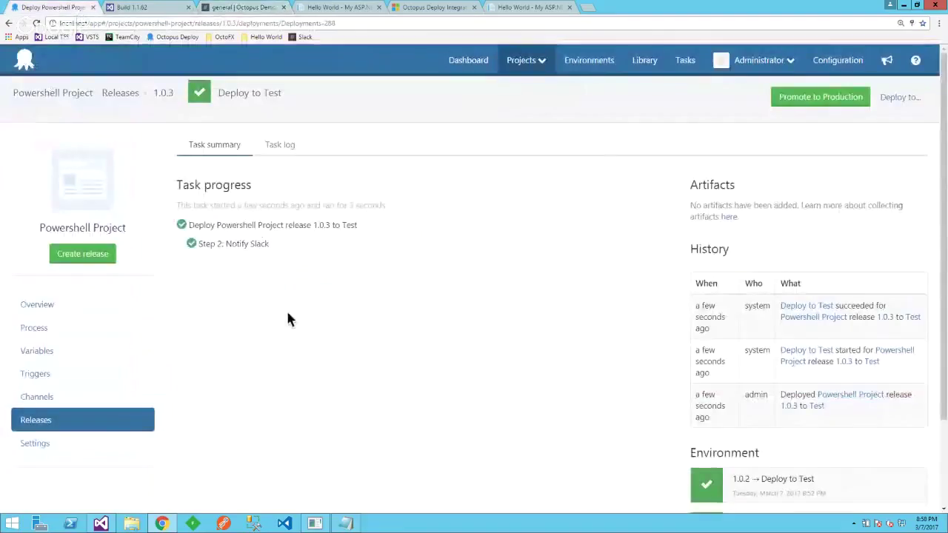
# Open Powershell Project's Process page and scroll down to the Script modules section.
pyautogui.click(47, 328)
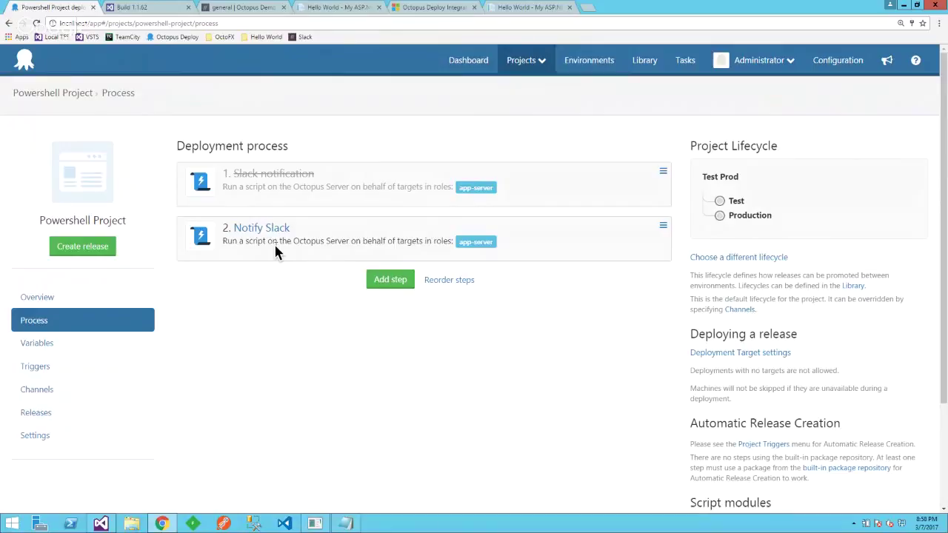
pyautogui.scroll(-2, 563, 339)
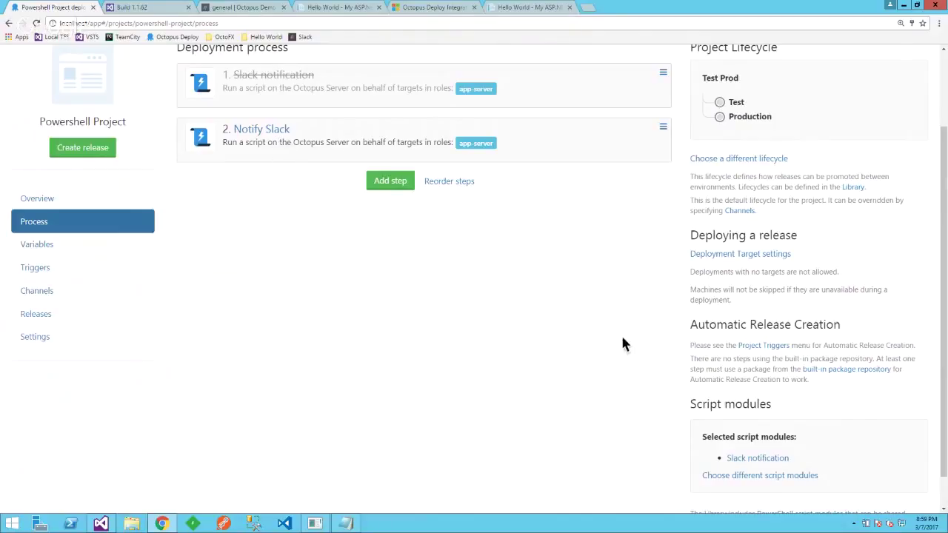
# Leave the Process page for the Tasks list, topped by release 1.0.3 to Test.
pyautogui.scroll(2, 636, 366)
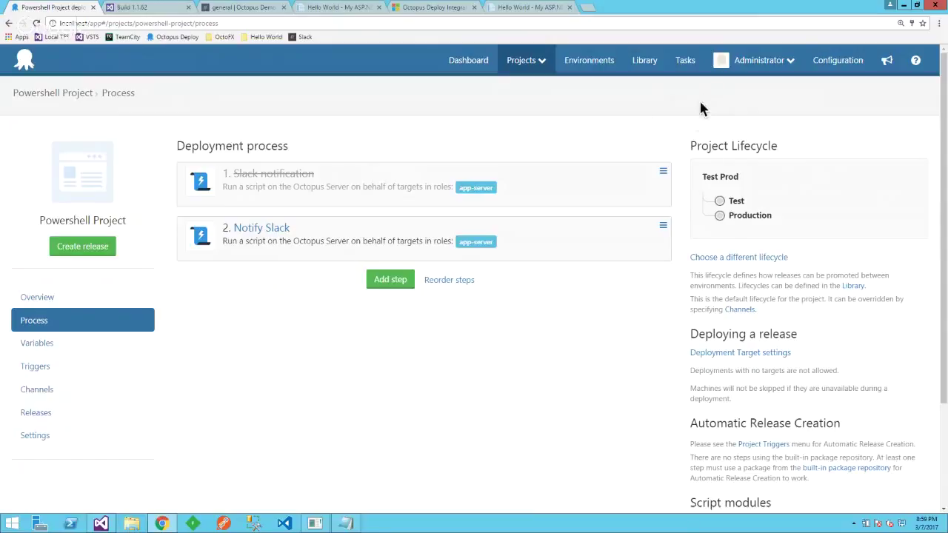
pyautogui.click(685, 61)
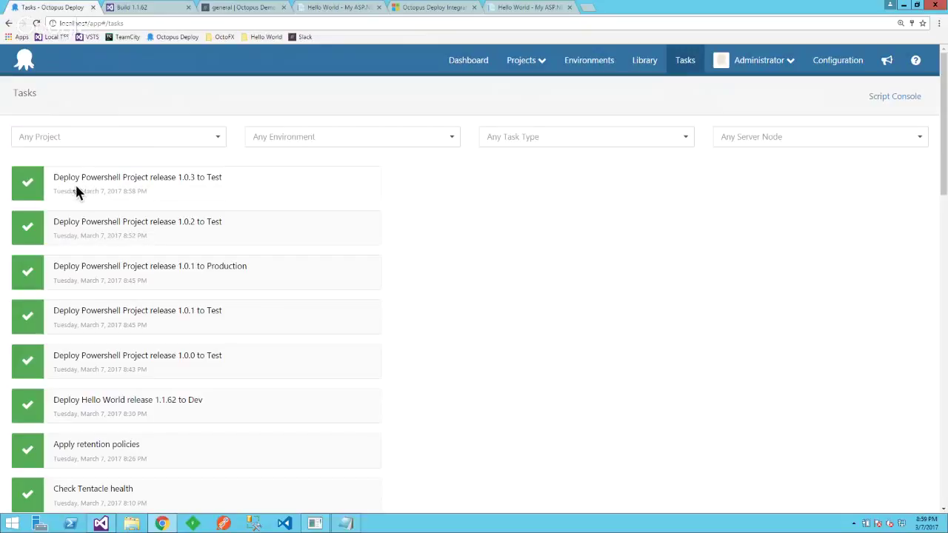
# Glance at the 1.0.3 to Test deployment, return to Tasks, and open the Script Console.
pyautogui.click(154, 186)
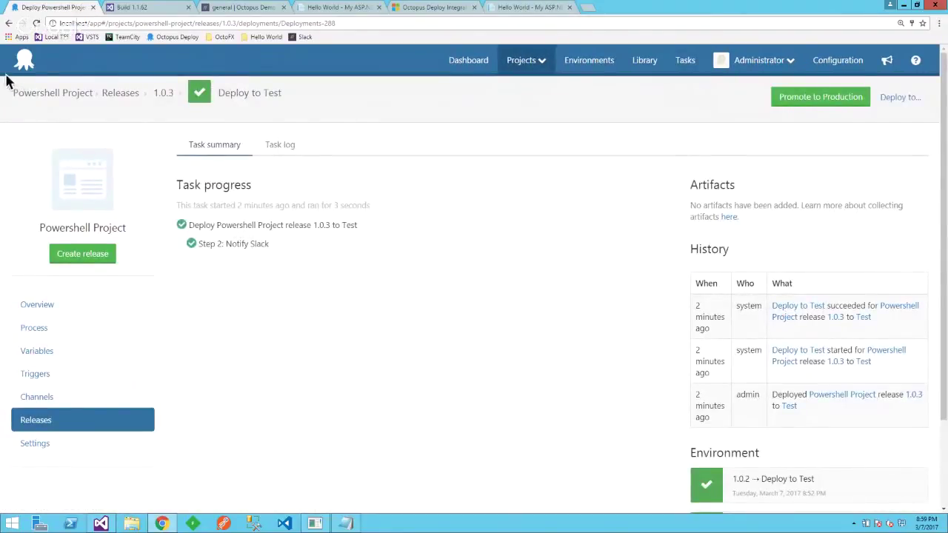
pyautogui.click(9, 23)
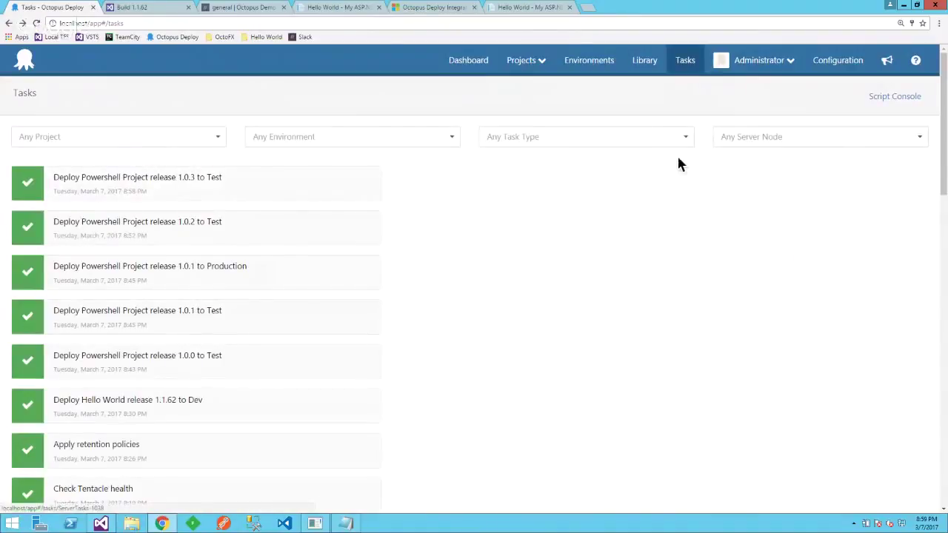
pyautogui.click(892, 104)
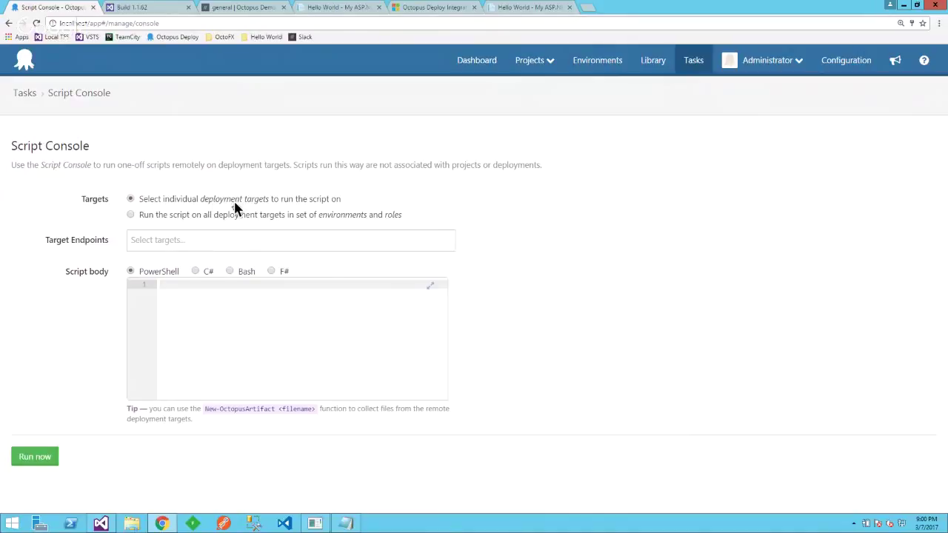
# Target all deployment targets in the Production environment that carry the web-server role.
pyautogui.click(205, 245)
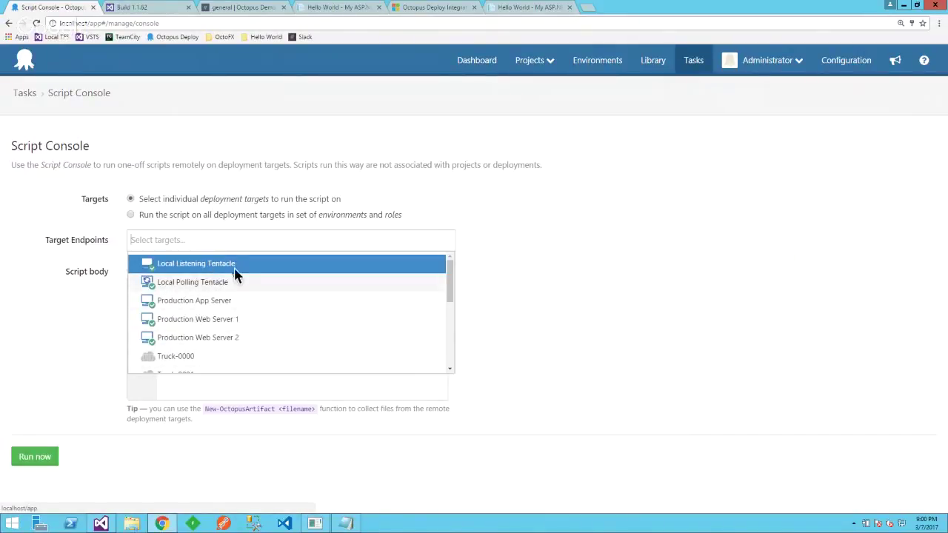
pyautogui.click(561, 201)
pyautogui.click(226, 218)
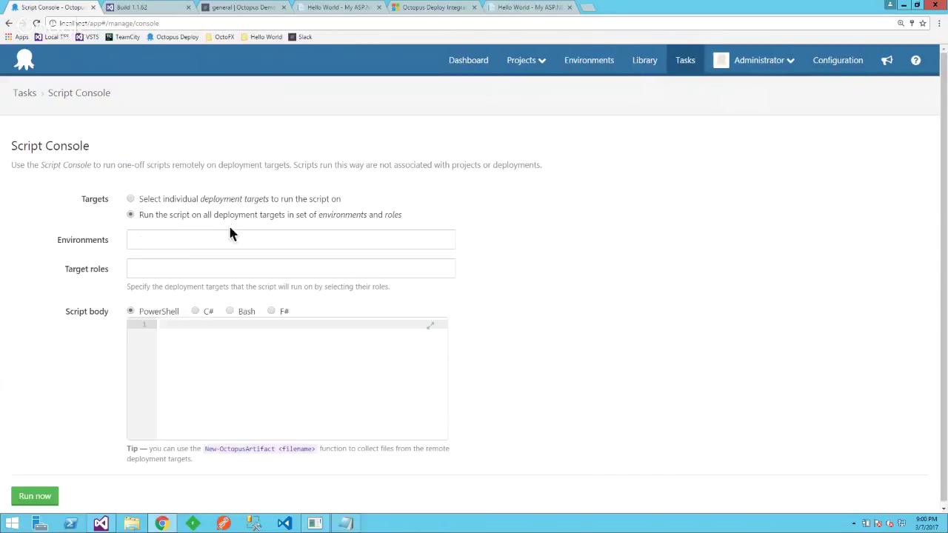
pyautogui.click(158, 237)
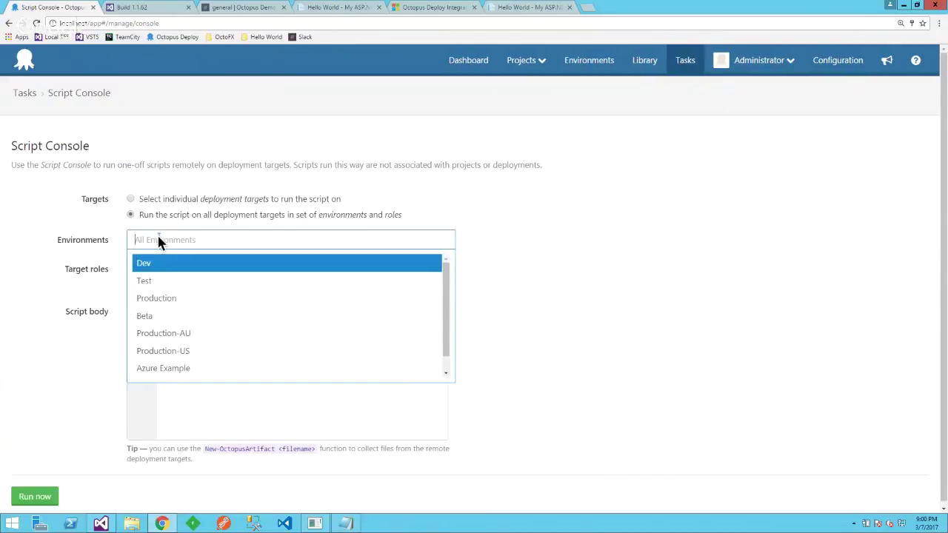
pyautogui.click(162, 297)
pyautogui.click(162, 273)
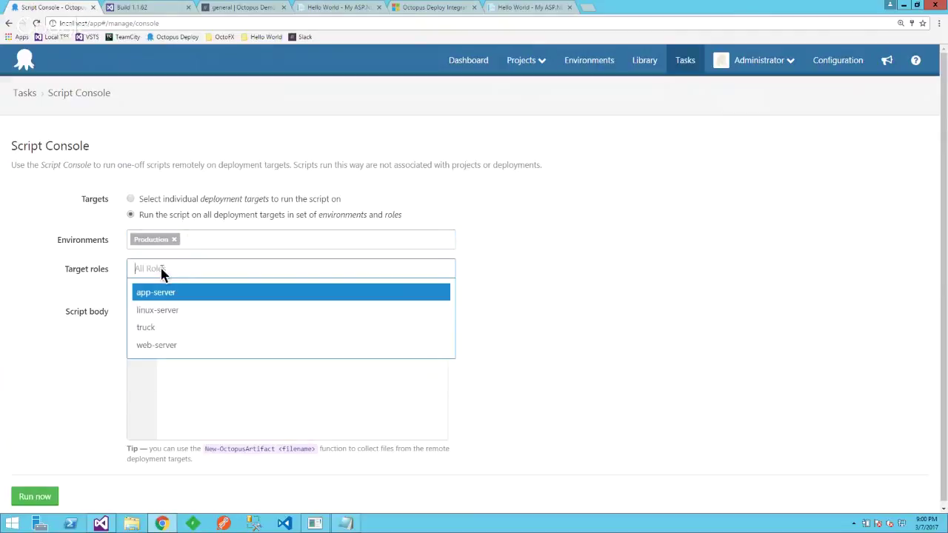
pyautogui.click(162, 346)
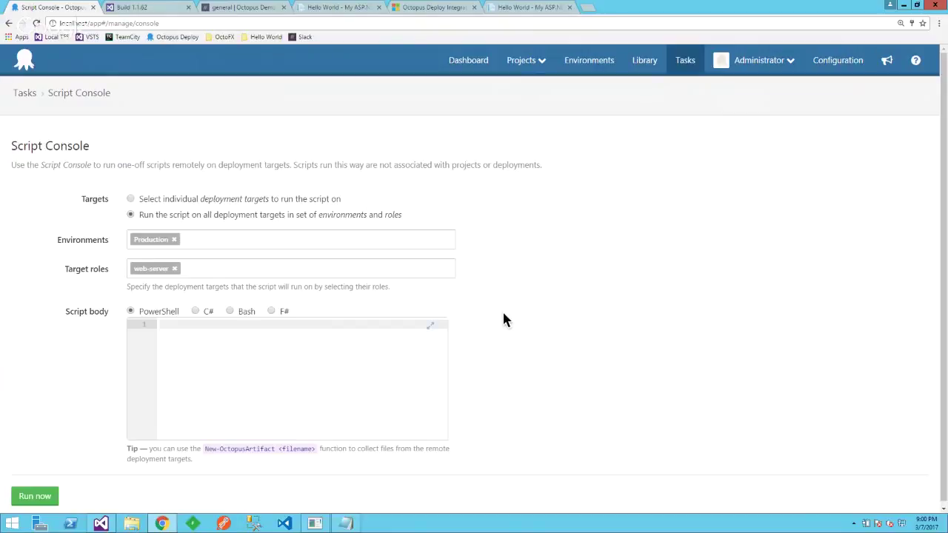
pyautogui.scroll(-1, 511, 318)
pyautogui.scroll(1, 514, 313)
# Paste a PowerShell Slack notification script into the Script body and inspect its trailing lines.
pyautogui.hotkey('ctrl', 'v')
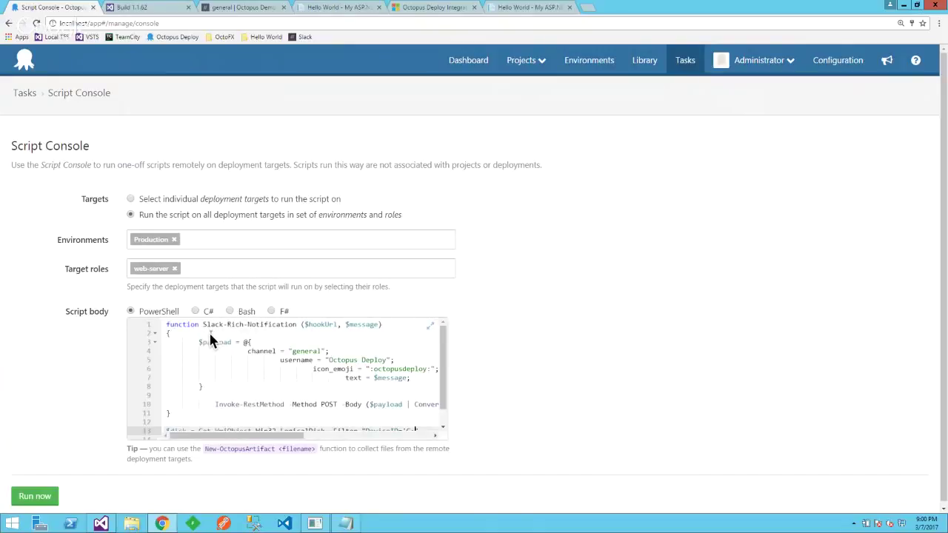
pyautogui.scroll(-2, 211, 340)
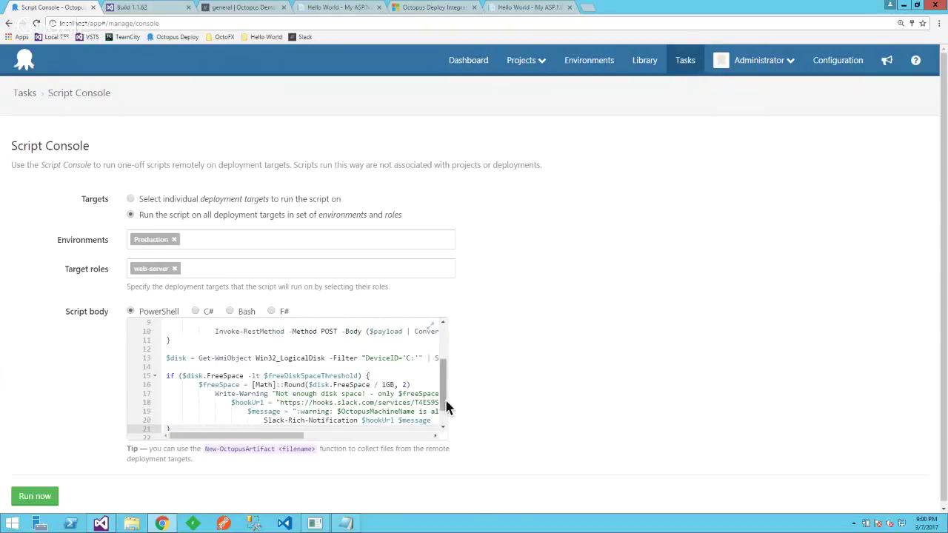
pyautogui.moveTo(446, 407); pyautogui.dragTo(439, 421)
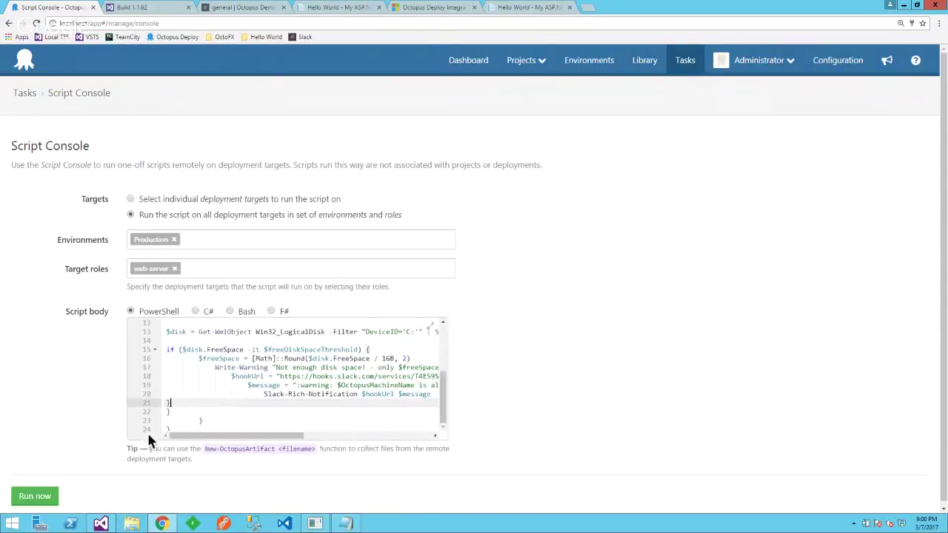
pyautogui.click(203, 432)
pyautogui.hotkey('shift', 'Up')
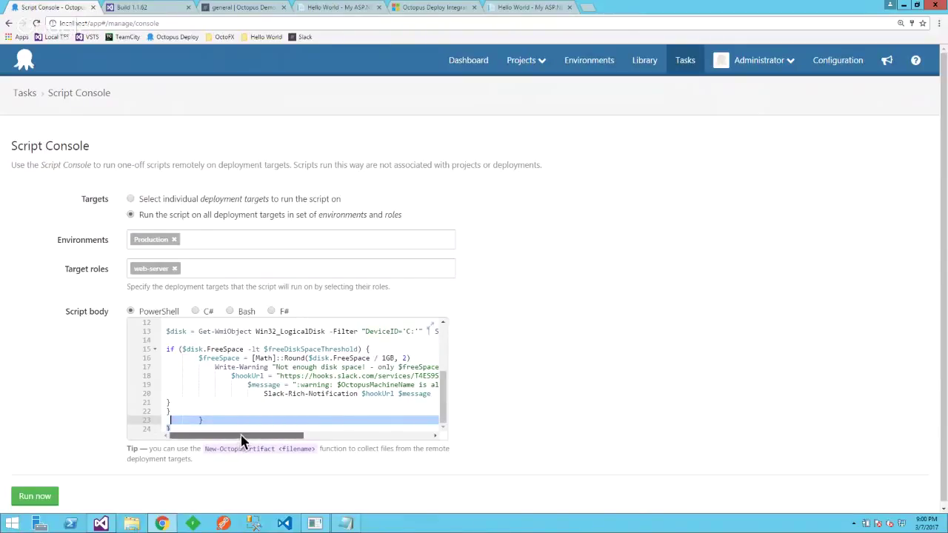
pyautogui.moveTo(242, 441); pyautogui.dragTo(352, 438)
# Replace the body with the health-check script taken from Slack Script.txt in Notepad.
pyautogui.moveTo(347, 524)
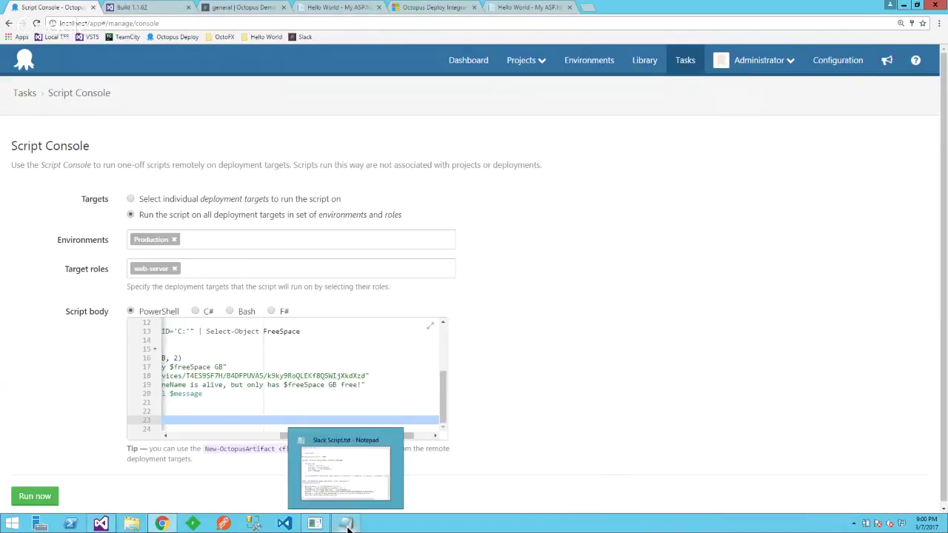
pyautogui.click(352, 498)
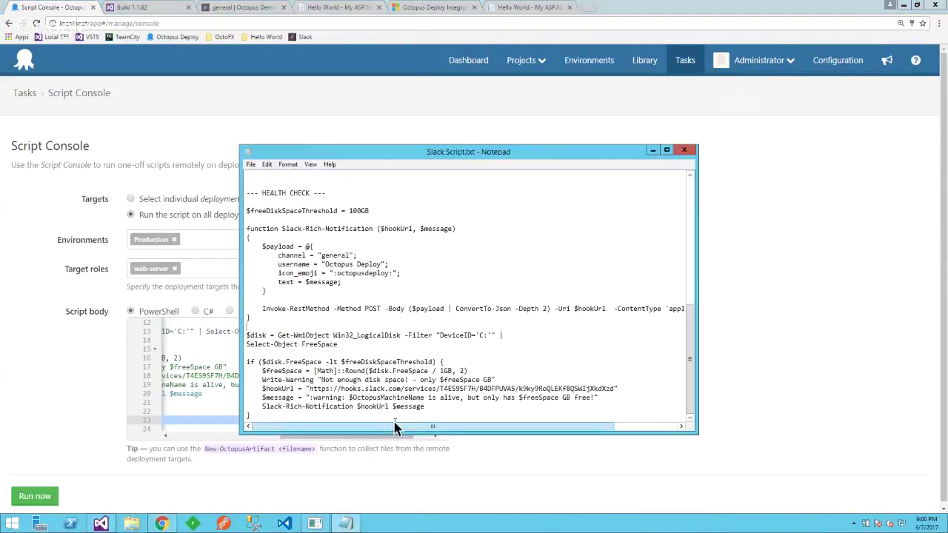
pyautogui.moveTo(271, 423); pyautogui.dragTo(248, 210)
pyautogui.hotkey('ctrl', 'c')
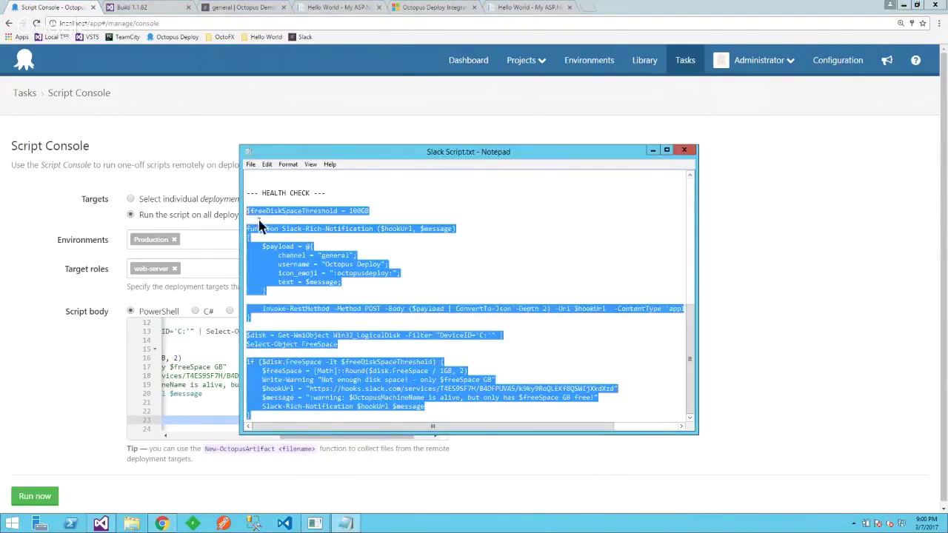
pyautogui.click(191, 380)
pyautogui.hotkey('ctrl', 'a')
pyautogui.press('BackSpace')
pyautogui.hotkey('ctrl', 'v')
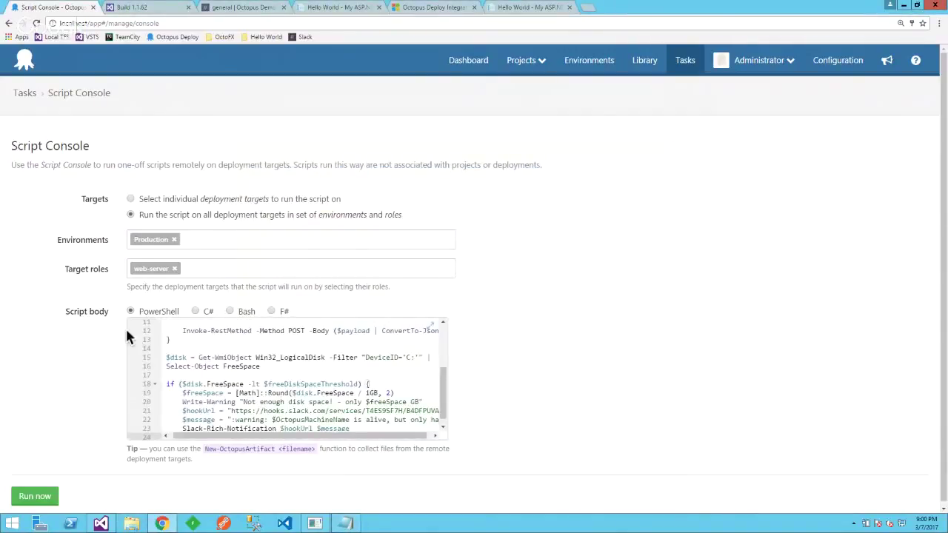
pyautogui.scroll(4, 231, 398)
# Review the script's opening 100GB free-space threshold line.
pyautogui.click(320, 324)
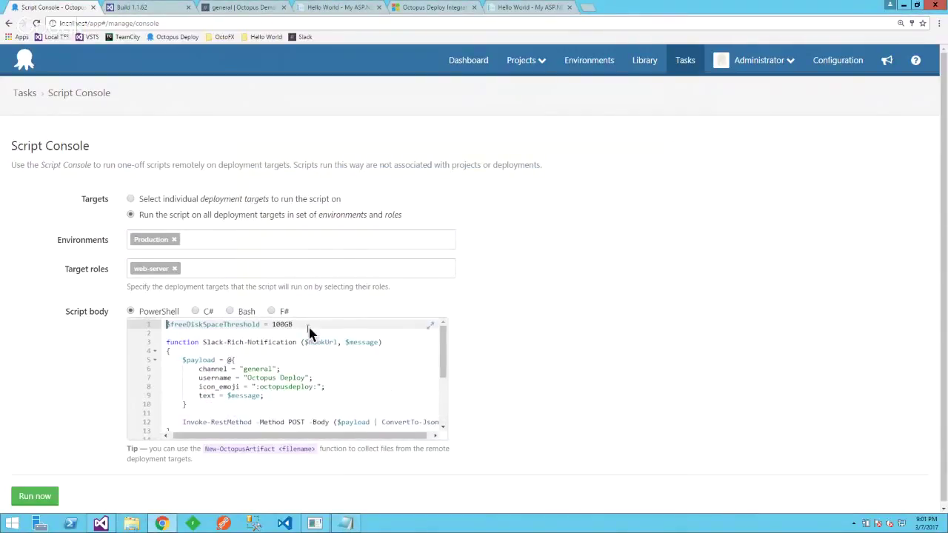
pyautogui.click(304, 326)
pyautogui.click(307, 333)
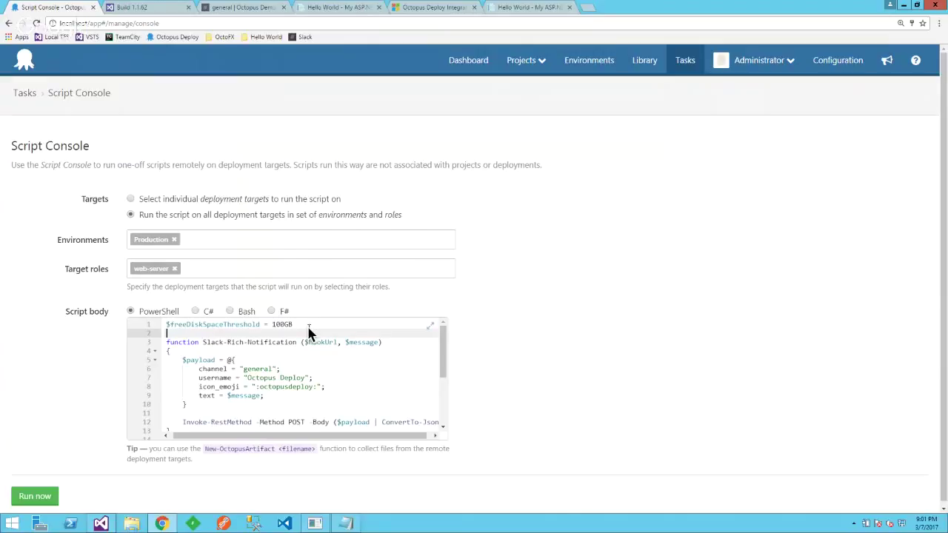
pyautogui.click(314, 325)
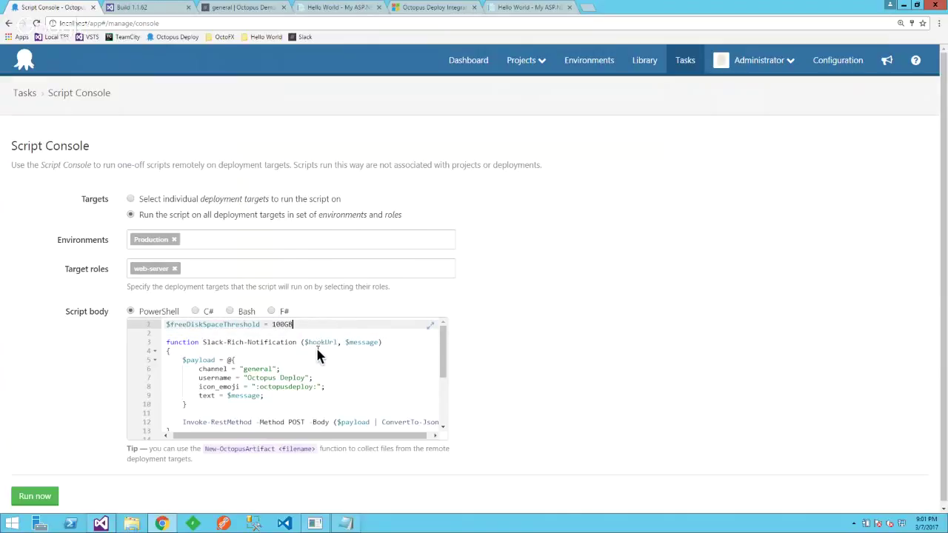
pyautogui.scroll(-1, 307, 346)
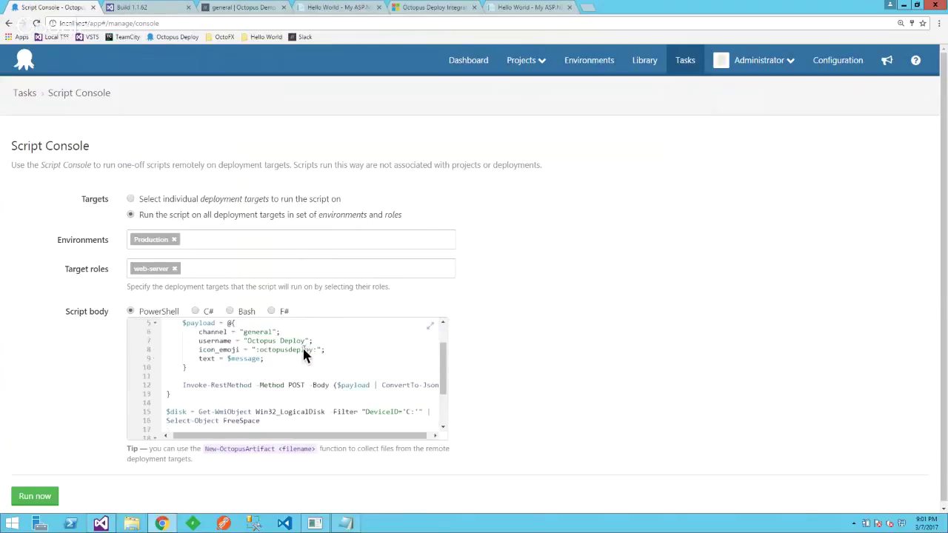
pyautogui.scroll(1, 303, 345)
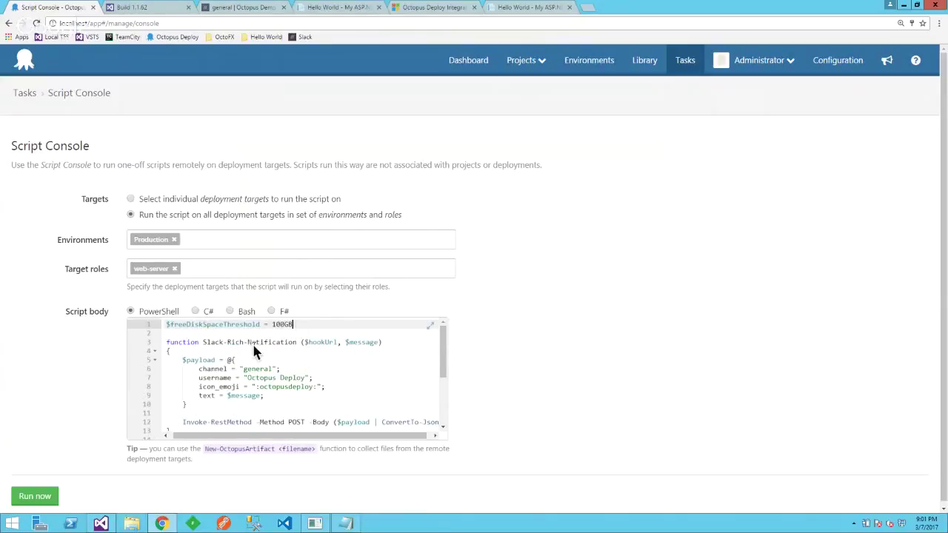
pyautogui.scroll(-1, 248, 359)
pyautogui.scroll(-1, 215, 394)
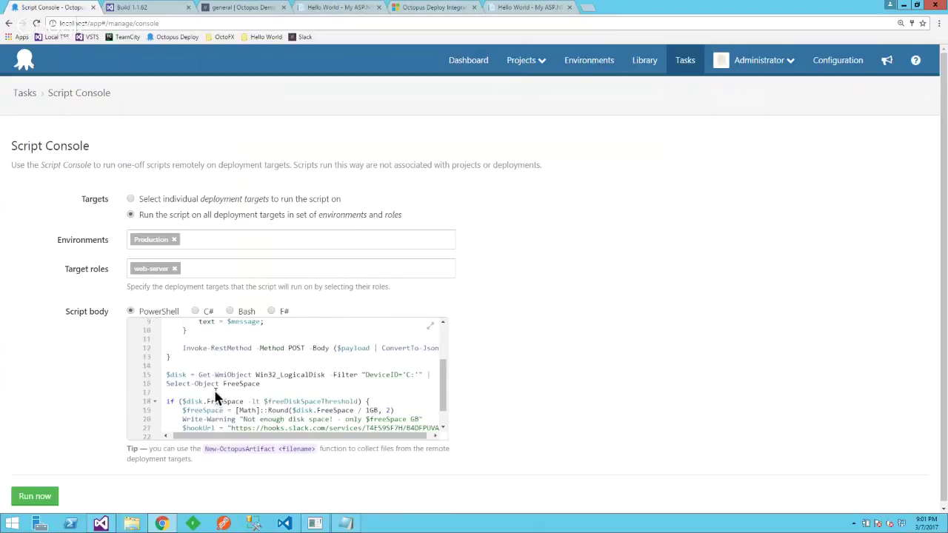
# Join the Select-Object FreeSpace line onto the Get-WmiObject line 15.
pyautogui.click(177, 375)
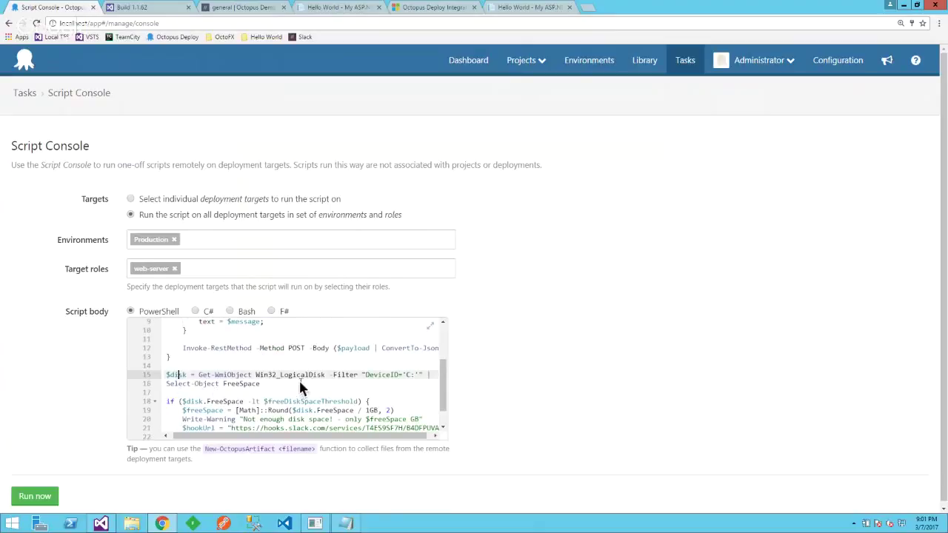
pyautogui.click(280, 384)
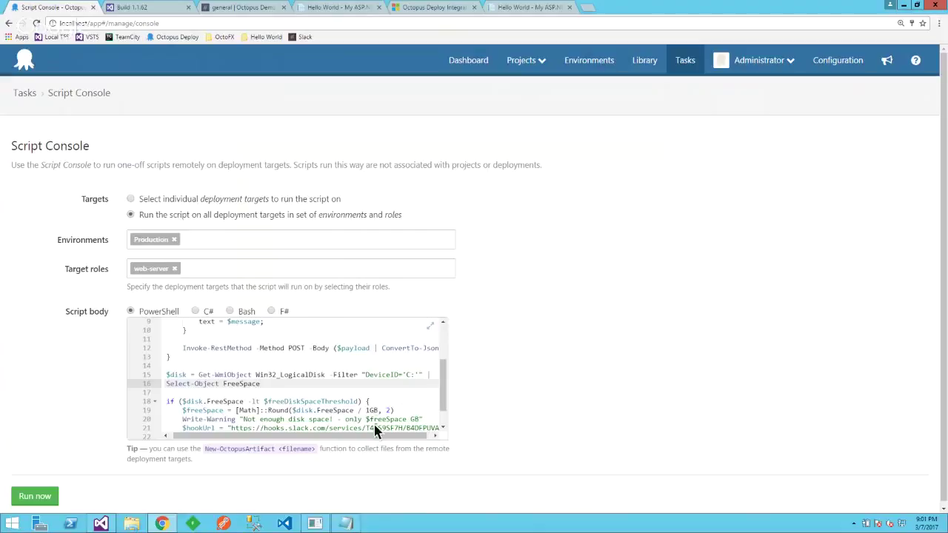
pyautogui.moveTo(376, 437); pyautogui.dragTo(435, 439)
pyautogui.click(370, 375)
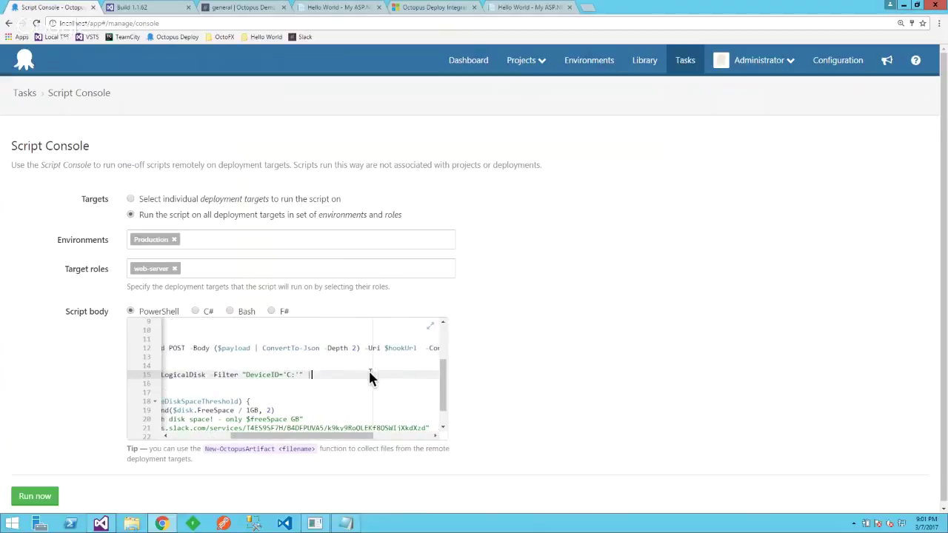
pyautogui.press('Delete')
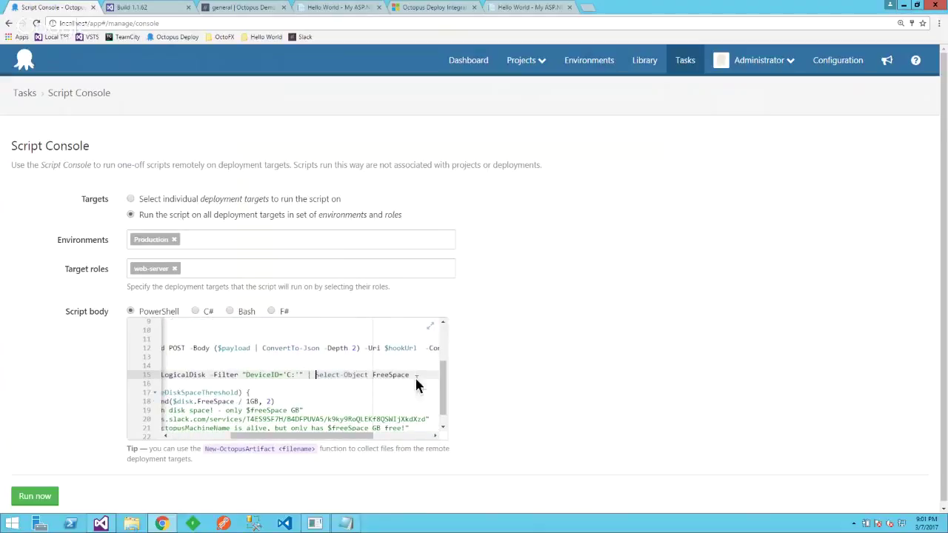
pyautogui.moveTo(357, 438); pyautogui.dragTo(255, 434)
pyautogui.scroll(-1, 263, 404)
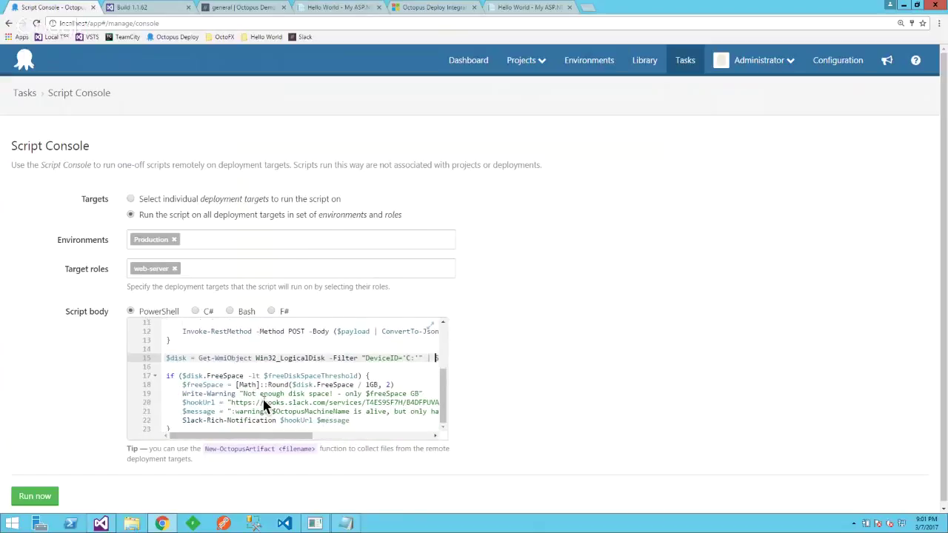
pyautogui.scroll(-1, 265, 406)
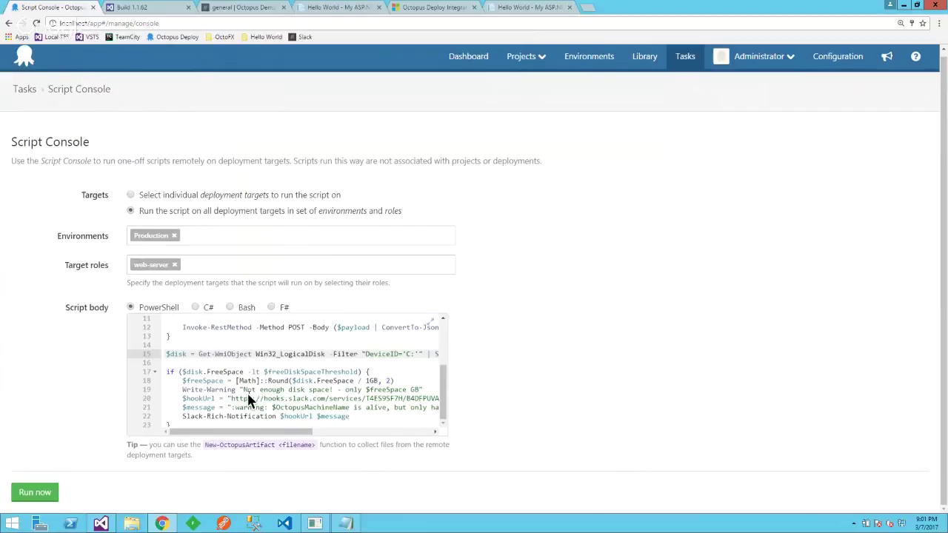
# Review the GB rounding, low-space warning and Slack message lines, then run the script.
pyautogui.click(398, 380)
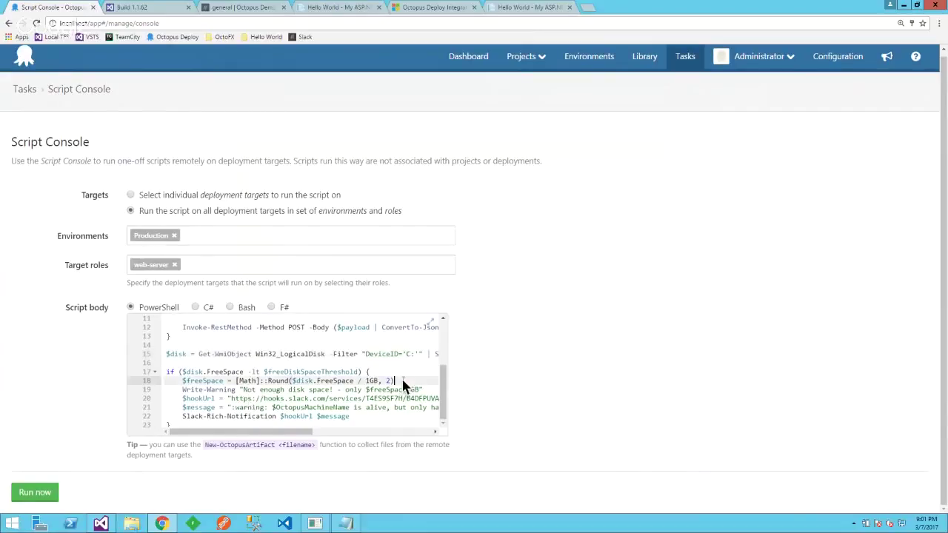
pyautogui.click(239, 389)
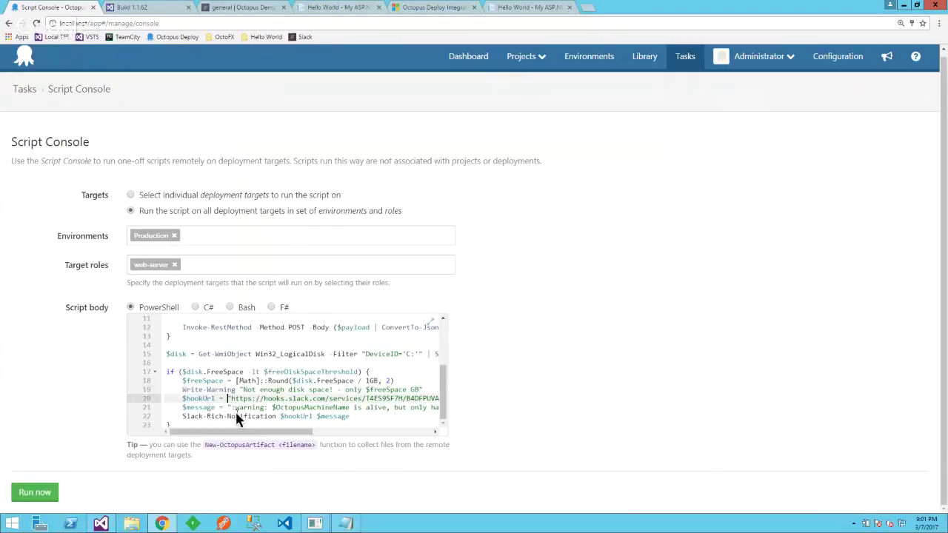
pyautogui.click(235, 409)
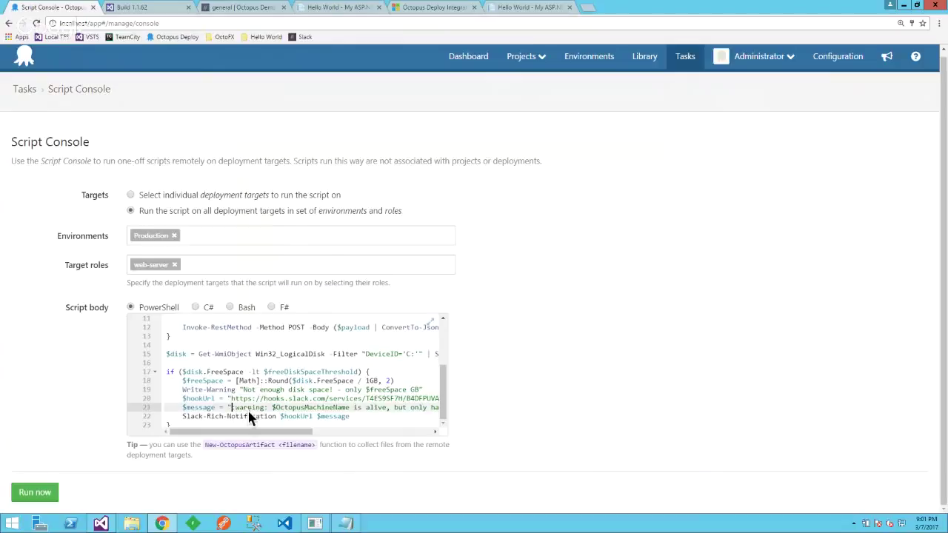
pyautogui.click(311, 425)
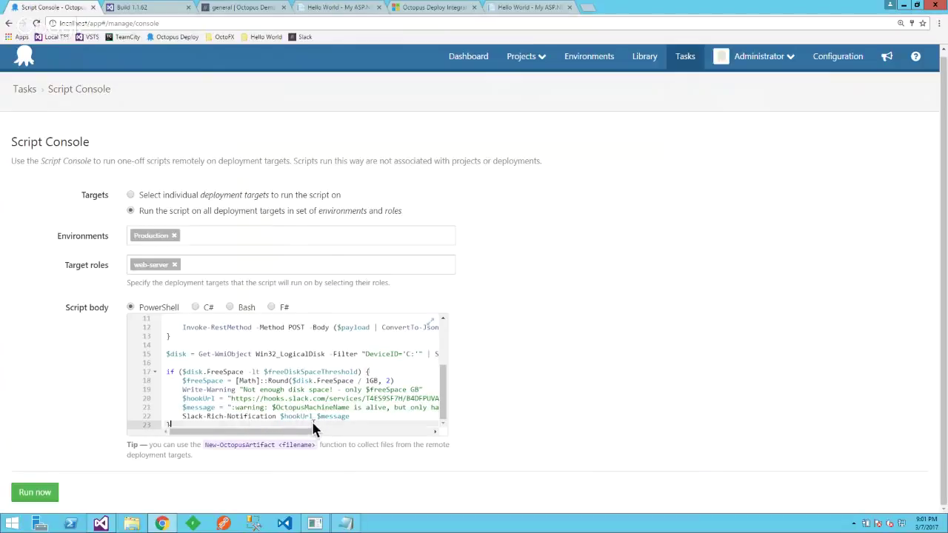
pyautogui.scroll(3, 245, 366)
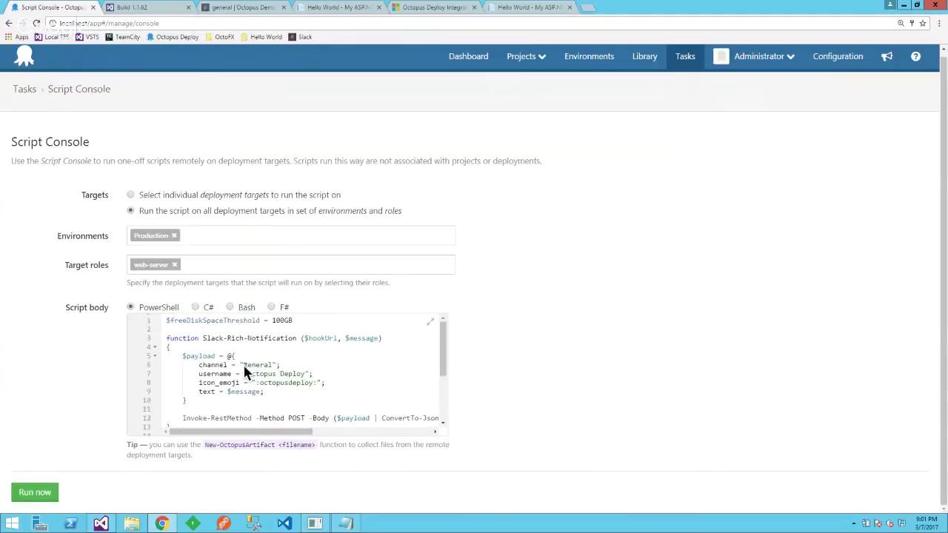
pyautogui.scroll(-1, 243, 368)
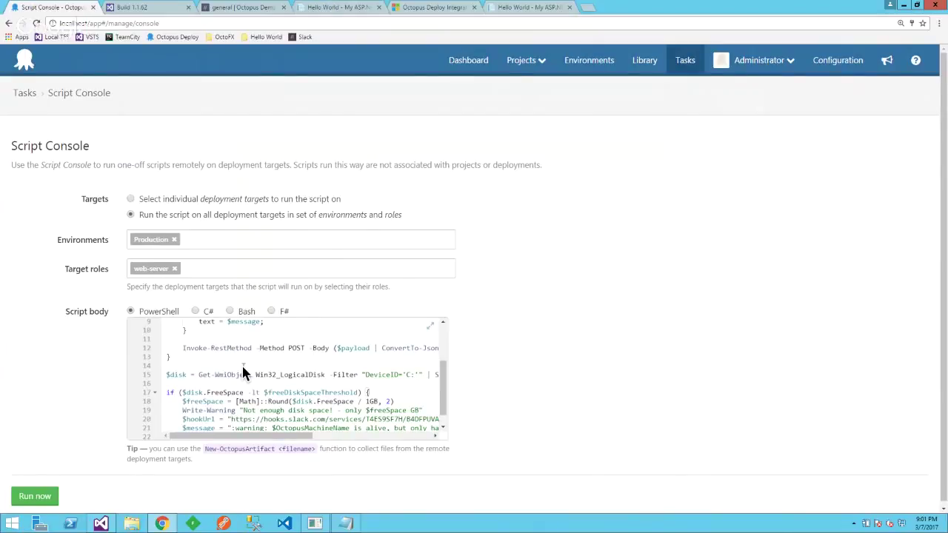
pyautogui.scroll(-1, 243, 373)
pyautogui.click(35, 493)
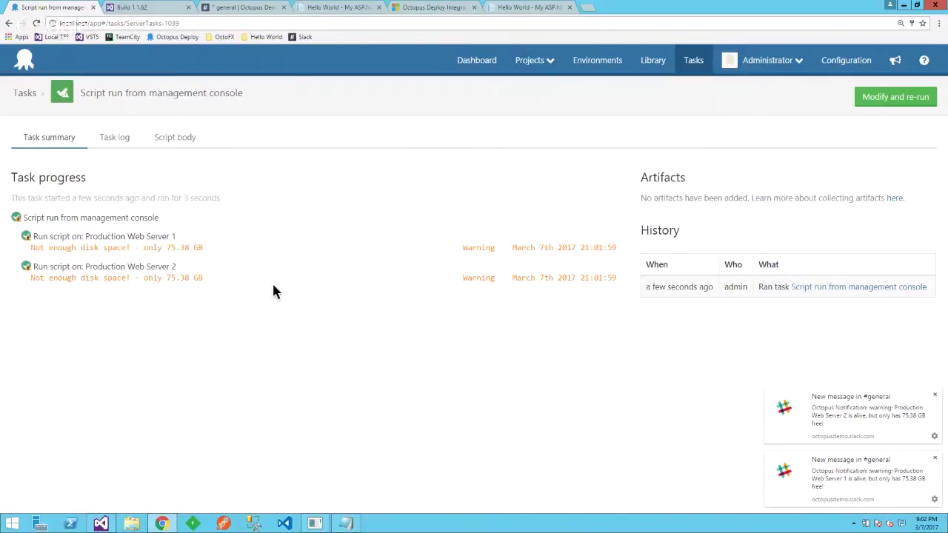
# Check both low-disk alerts in Slack #general, then view the script the task ran.
pyautogui.click(250, 9)
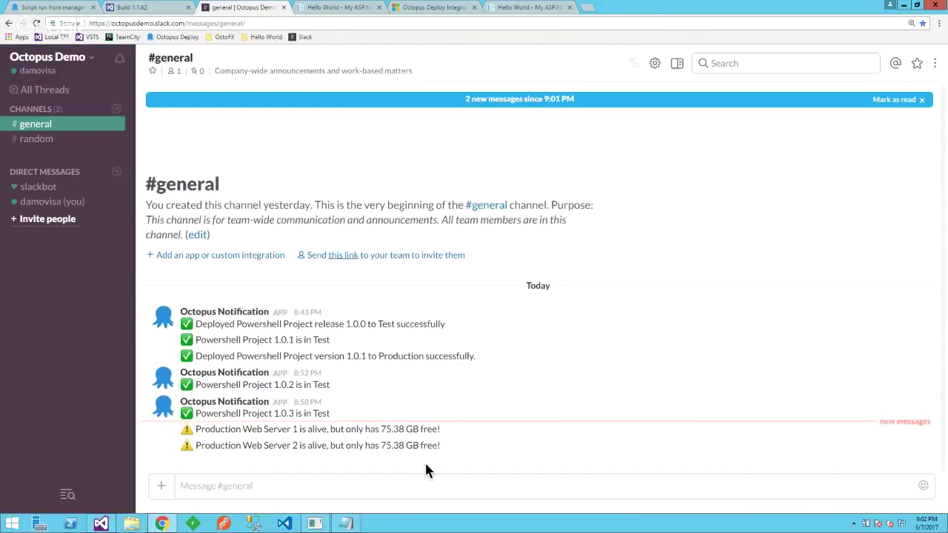
pyautogui.click(48, 9)
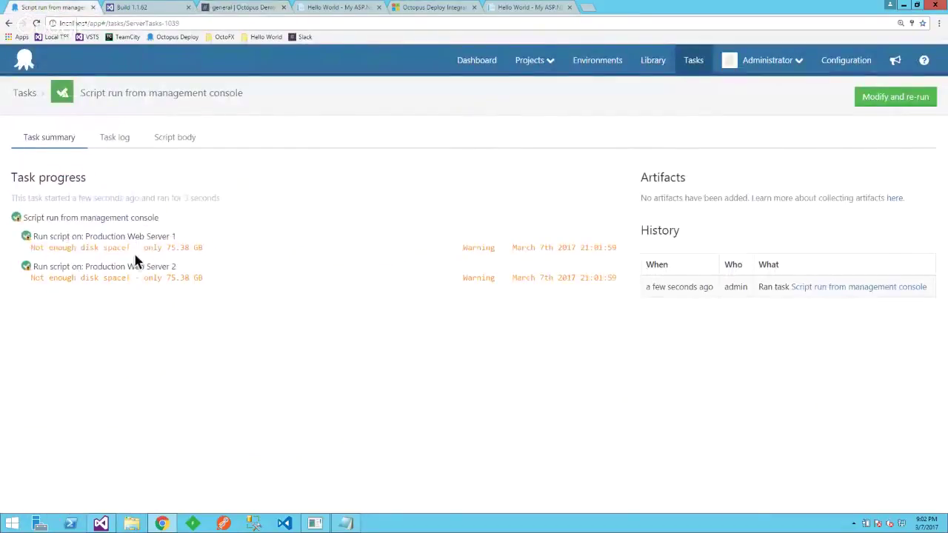
pyautogui.click(178, 139)
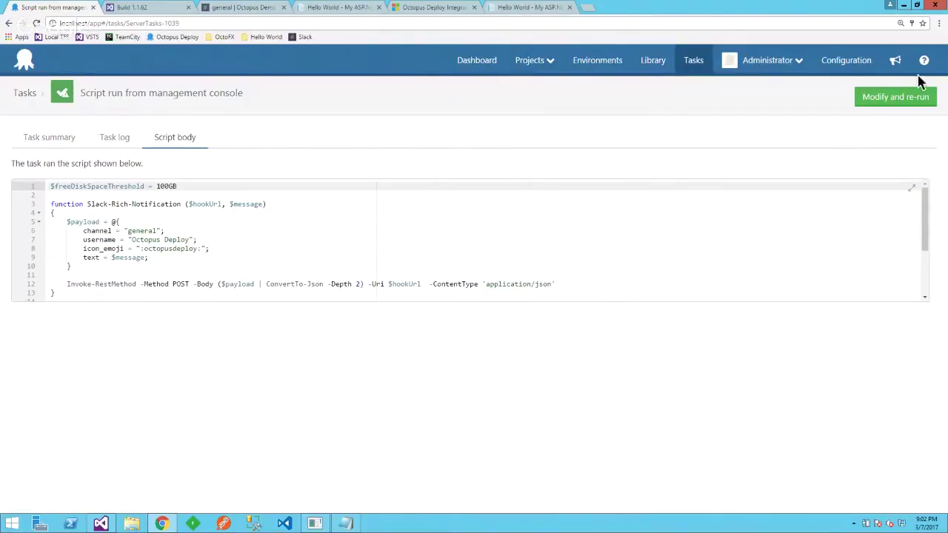
# Modify and re-run, replacing the body with the three SCRIPT CONSOLE lines from Slack Script.txt.
pyautogui.click(893, 97)
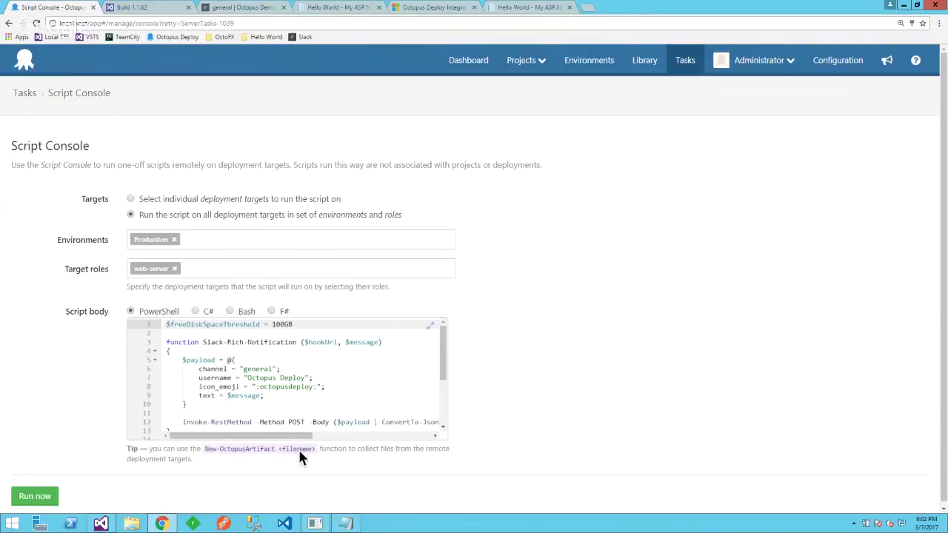
pyautogui.click(353, 525)
pyautogui.scroll(4, 369, 342)
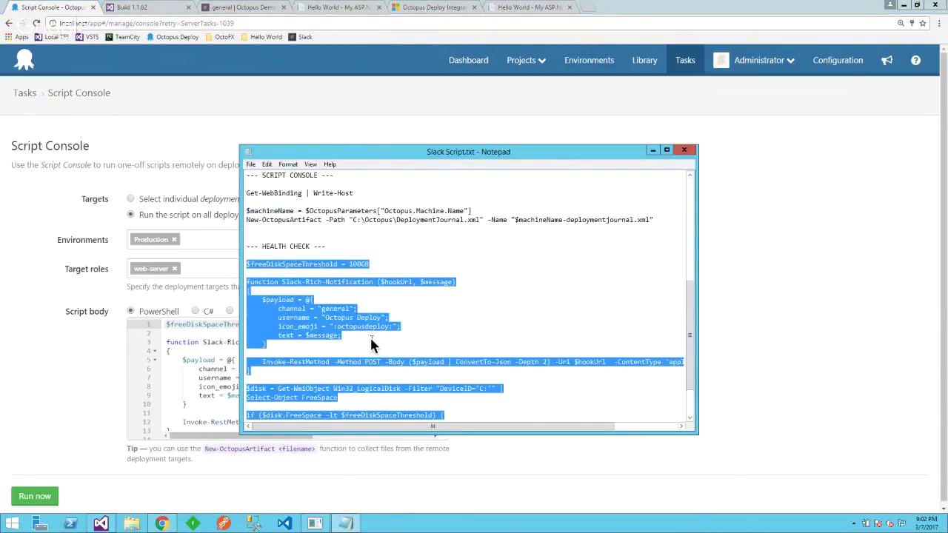
pyautogui.click(372, 341)
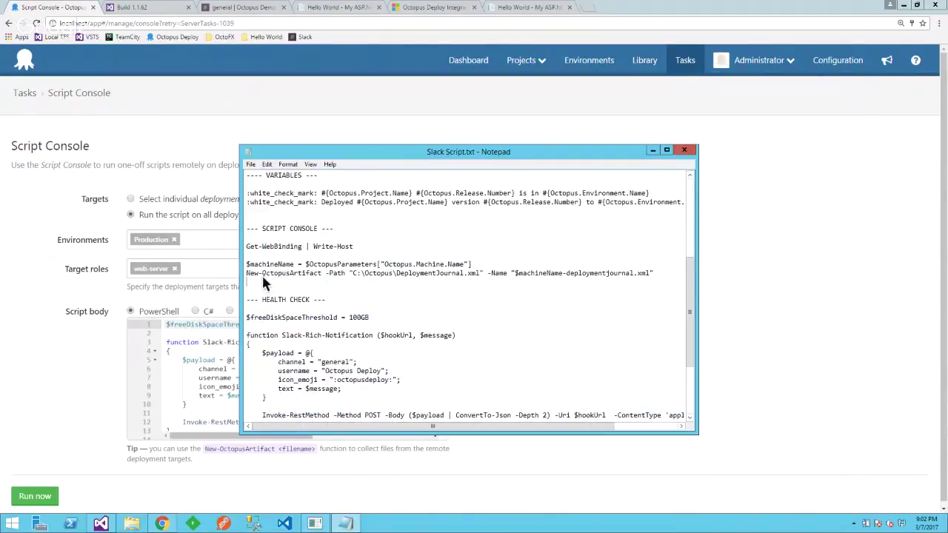
pyautogui.moveTo(255, 283); pyautogui.dragTo(246, 247)
pyautogui.hotkey('ctrl', 'c')
pyautogui.click(208, 386)
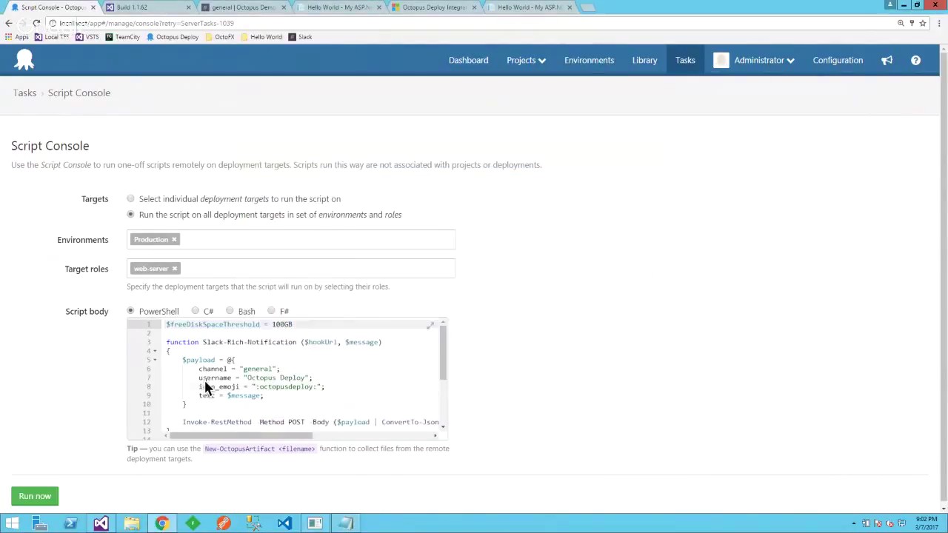
pyautogui.hotkey('ctrl', 'a')
pyautogui.press('Delete')
pyautogui.hotkey('ctrl', 'v')
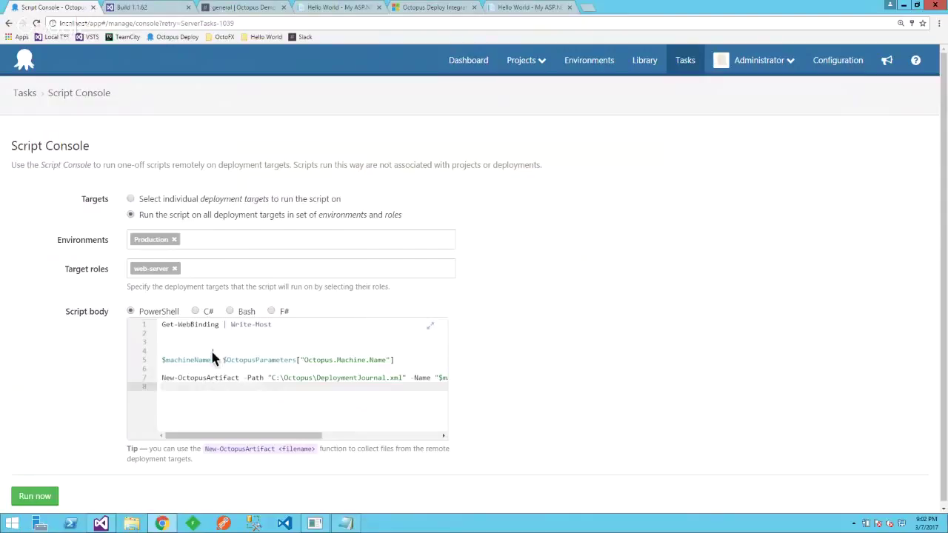
# Remove the blank lines between the script's statements.
pyautogui.click(222, 351)
pyautogui.press('BackSpace')
pyautogui.press('BackSpace')
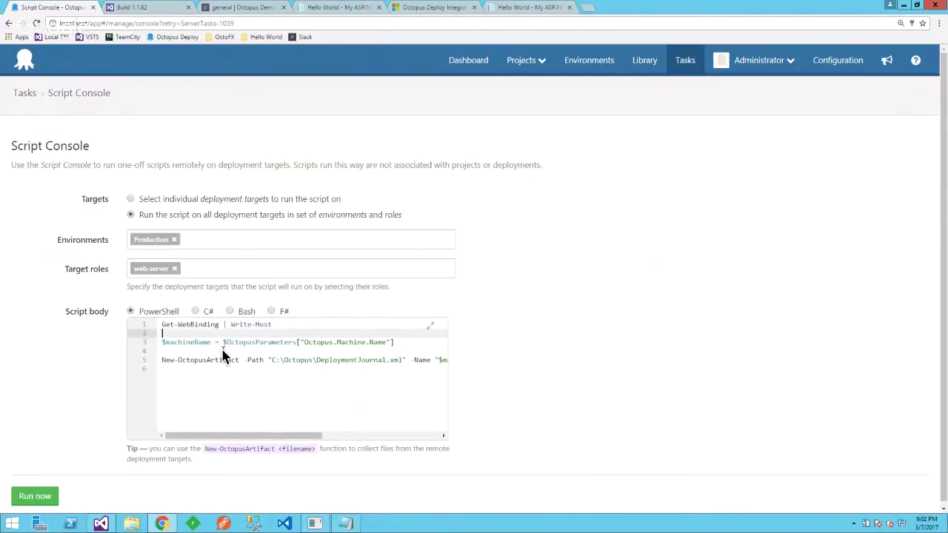
pyautogui.press('Down')
pyautogui.press('End')
pyautogui.press('Delete')
# Point out Get-WebBinding, the machine name and DeploymentJournal.xml path, then run the script.
pyautogui.click(280, 326)
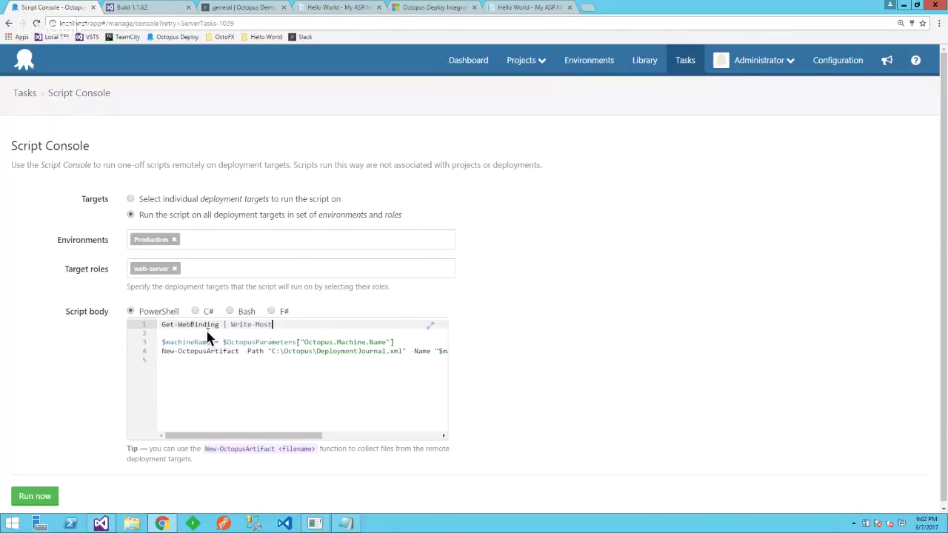
pyautogui.doubleClick(200, 325)
pyautogui.click(278, 328)
pyautogui.moveTo(394, 342); pyautogui.dragTo(215, 350)
pyautogui.click(205, 377)
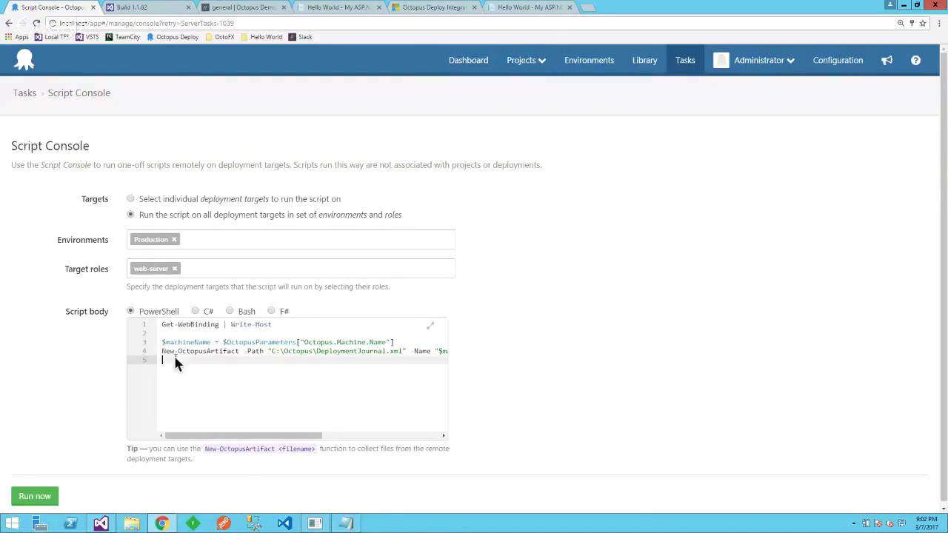
pyautogui.click(405, 351)
pyautogui.moveTo(314, 434); pyautogui.dragTo(392, 444)
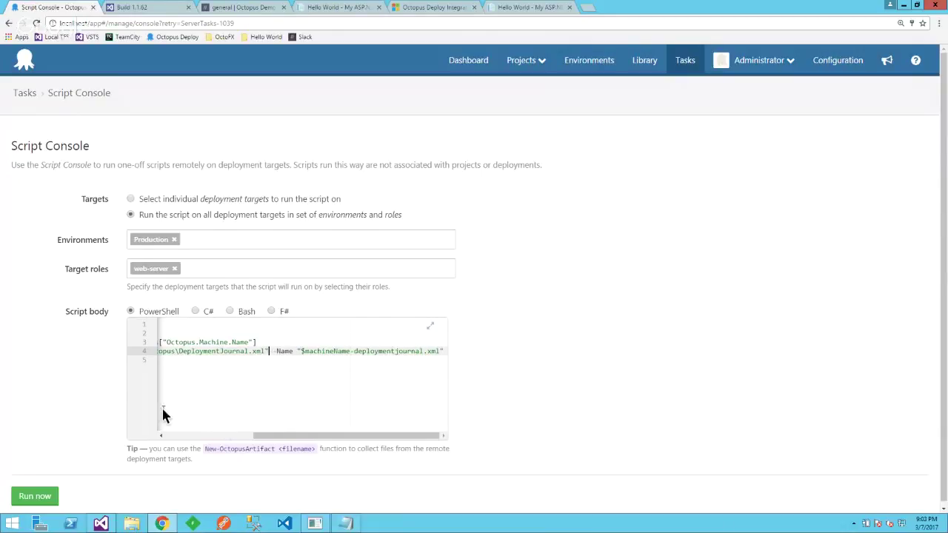
pyautogui.click(33, 495)
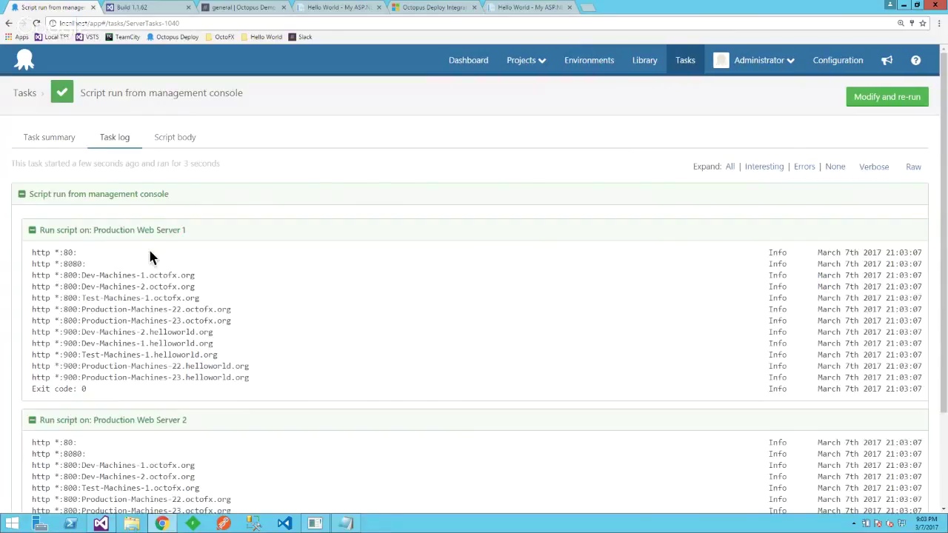
# Scroll the logged HTTP bindings, then view the Task summary's two deploymentjournal.xml artifacts.
pyautogui.scroll(-1, 306, 326)
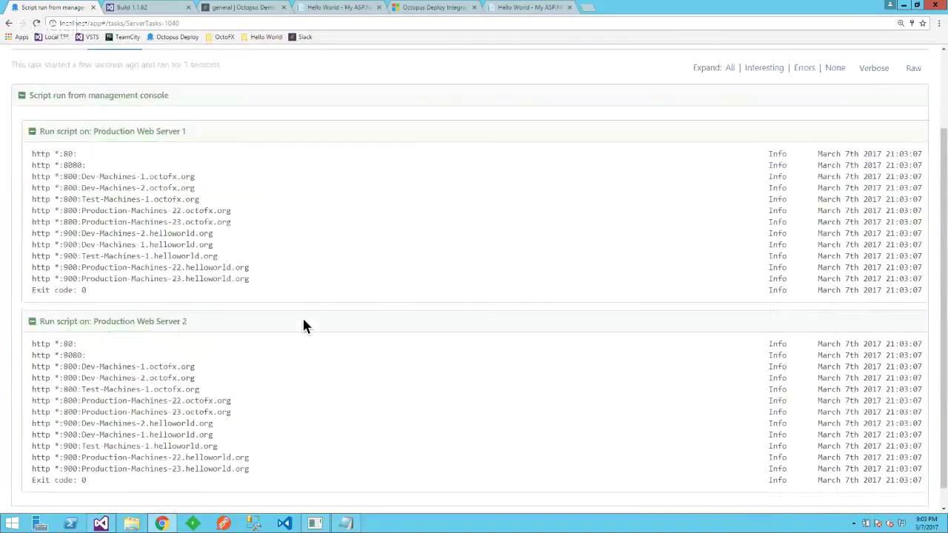
pyautogui.scroll(-1, 303, 323)
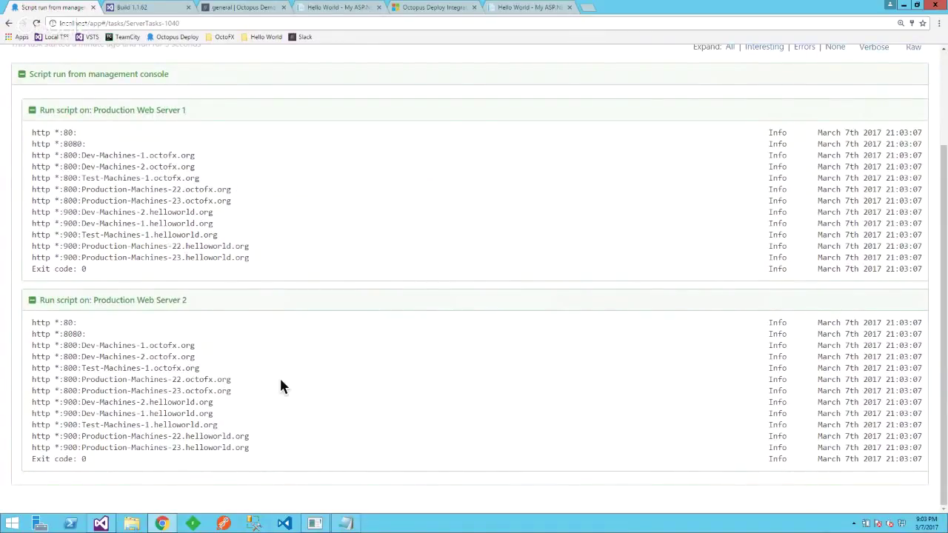
pyautogui.scroll(2, 279, 386)
pyautogui.click(46, 139)
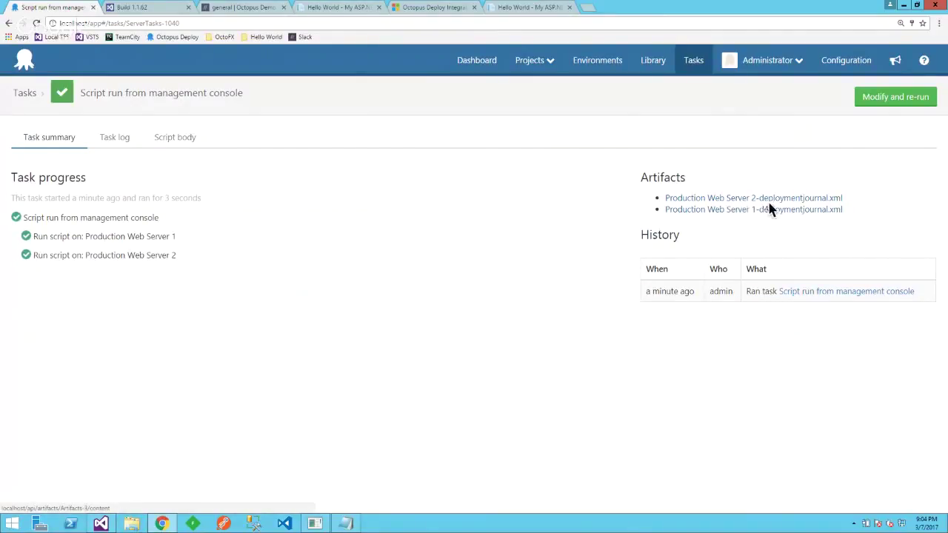
# Download Production Web Server 1-deploymentjournal.xml, review it in VS Code, and close it.
pyautogui.click(736, 209)
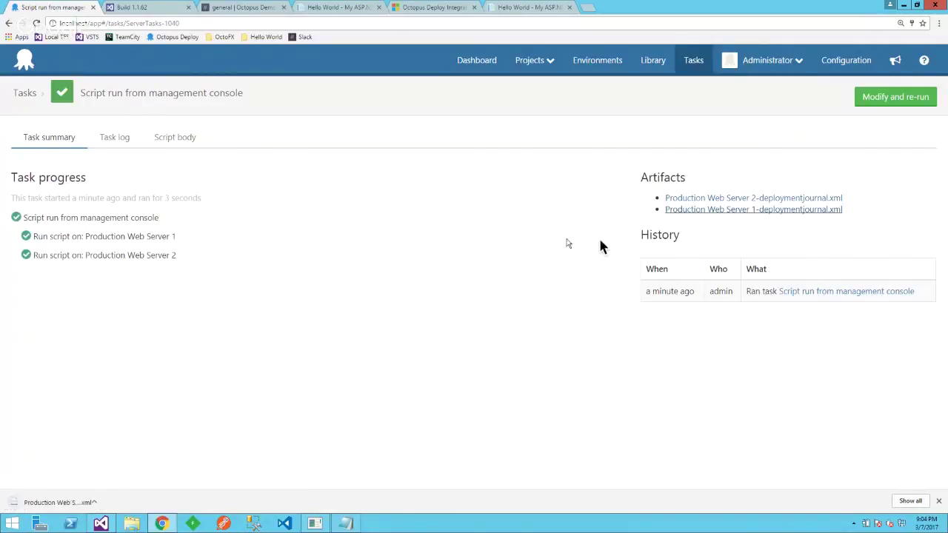
pyautogui.click(74, 503)
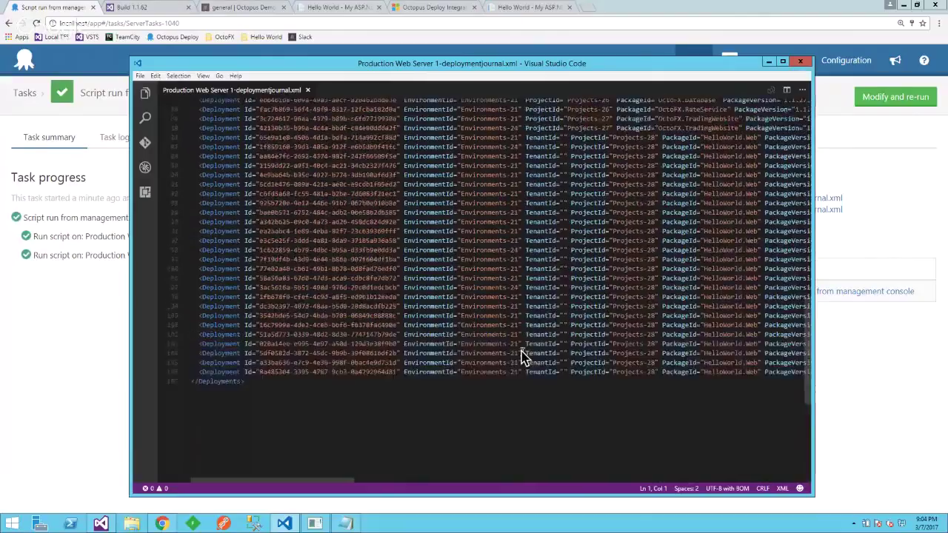
pyautogui.scroll(3, 441, 406)
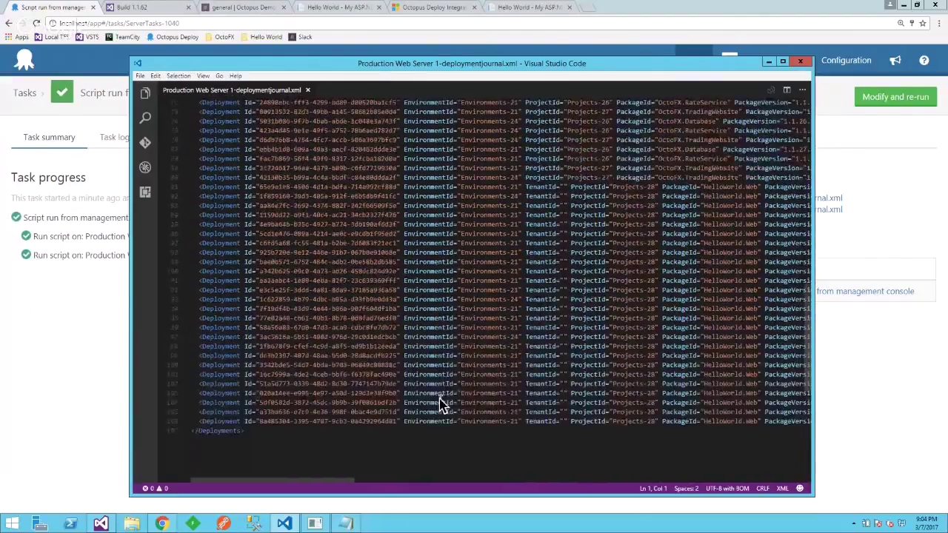
pyautogui.scroll(15, 441, 406)
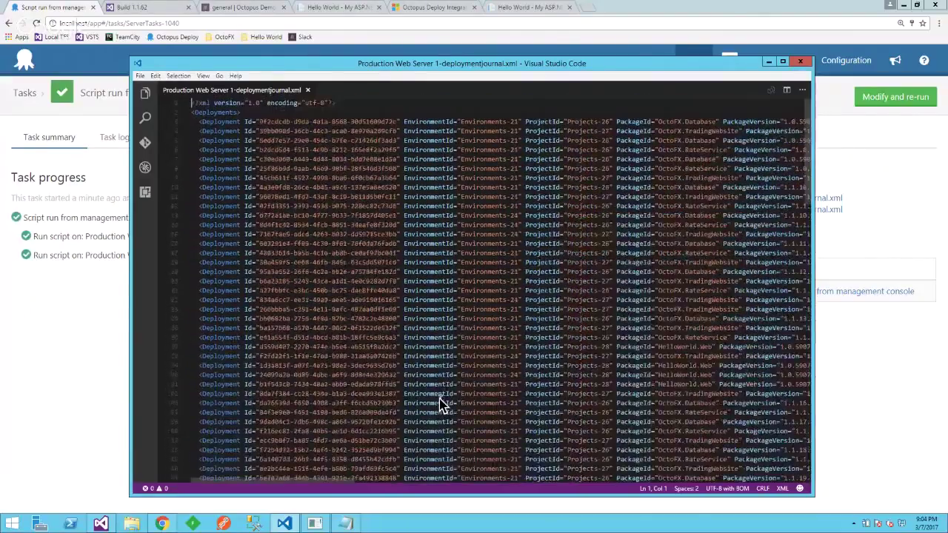
pyautogui.click(342, 112)
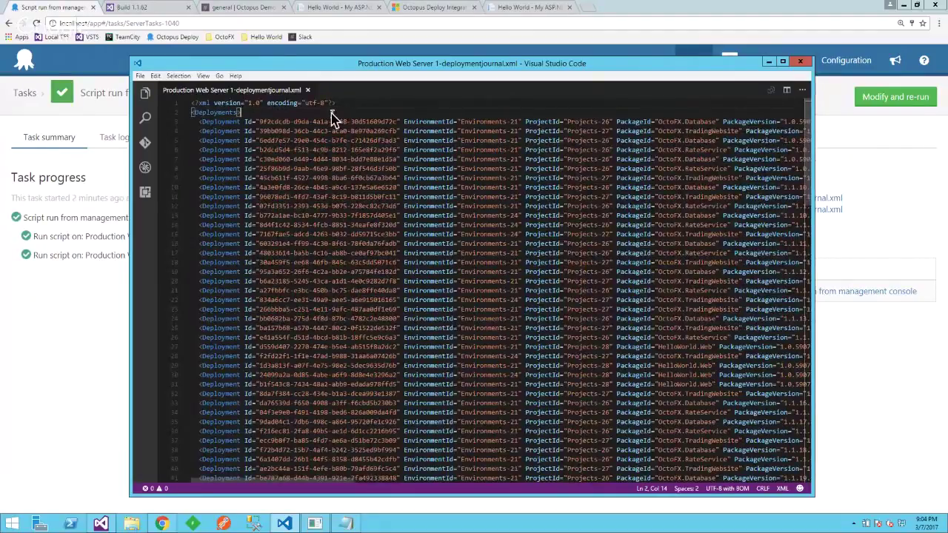
pyautogui.click(352, 103)
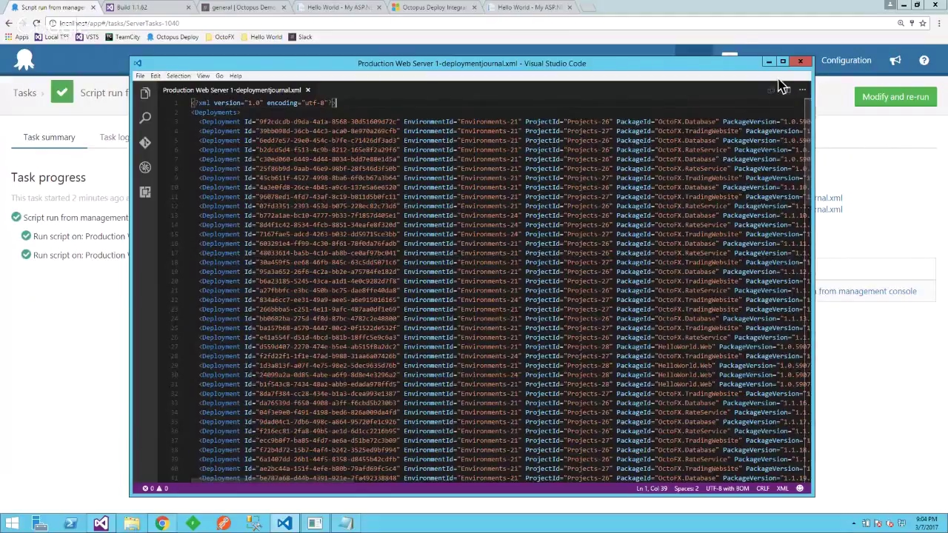
pyautogui.click(800, 62)
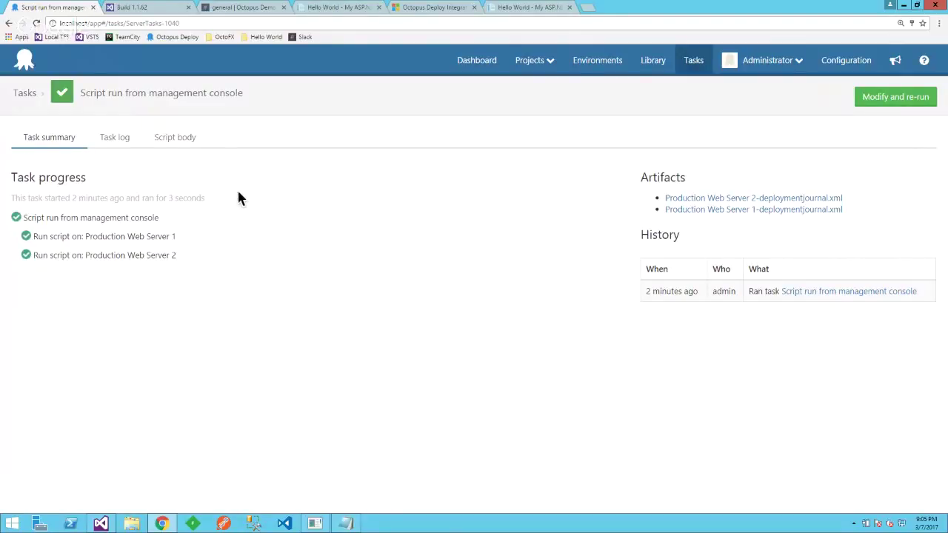
pyautogui.click(172, 141)
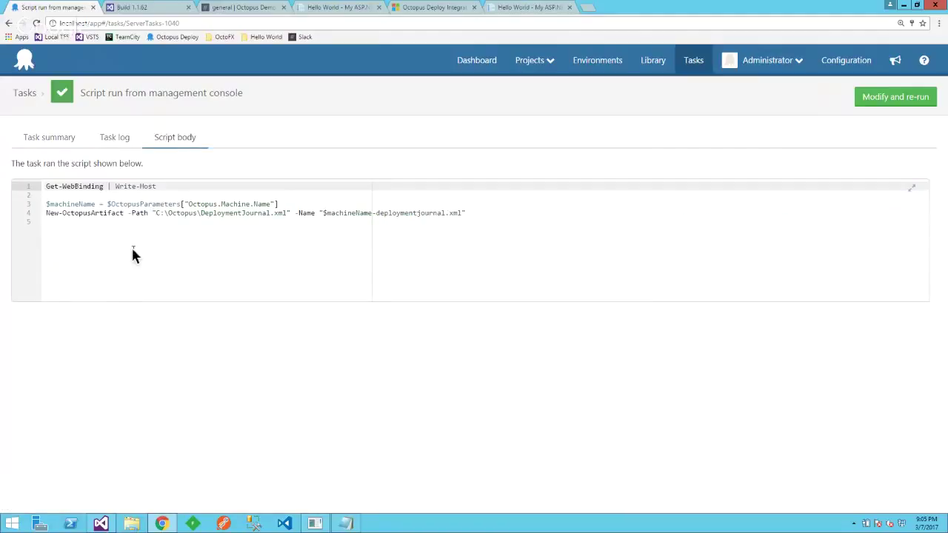
pyautogui.click(60, 139)
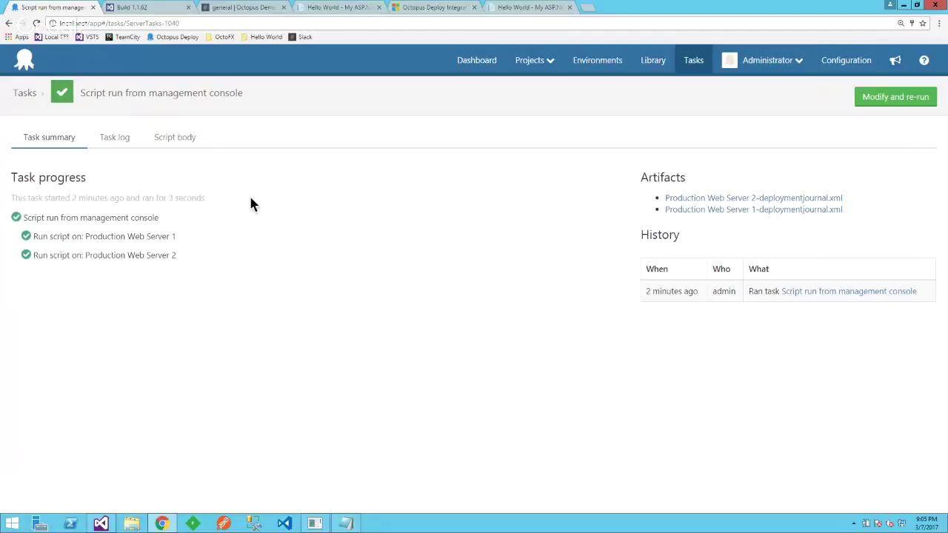
# Modify and re-run with individual targets (Ubuntu Server picked then removed), Bash, and an empty body.
pyautogui.click(885, 104)
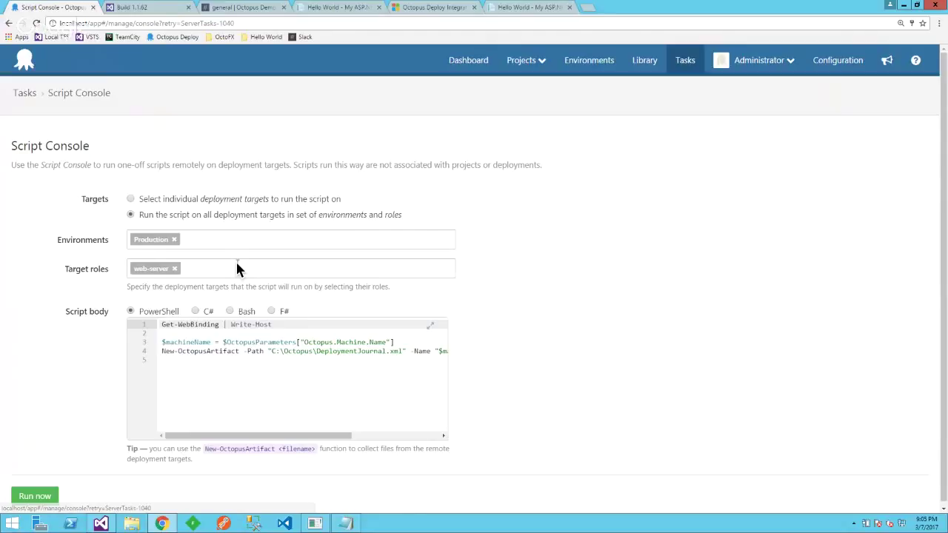
pyautogui.click(131, 200)
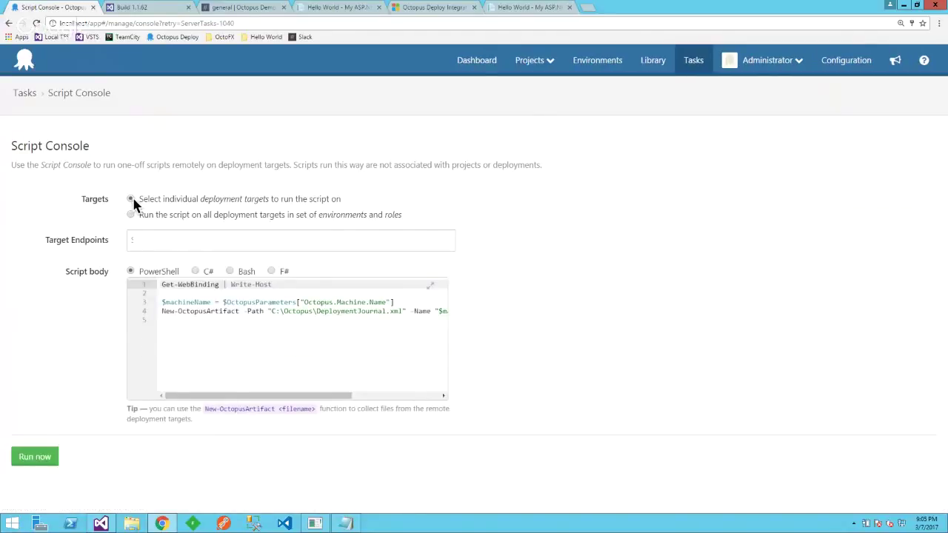
pyautogui.click(158, 244)
pyautogui.scroll(-5, 220, 314)
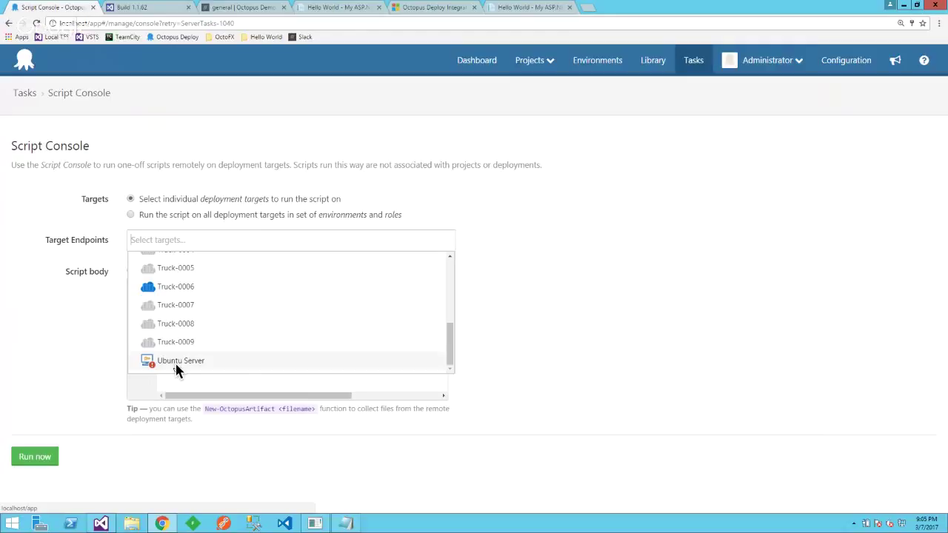
pyautogui.click(182, 362)
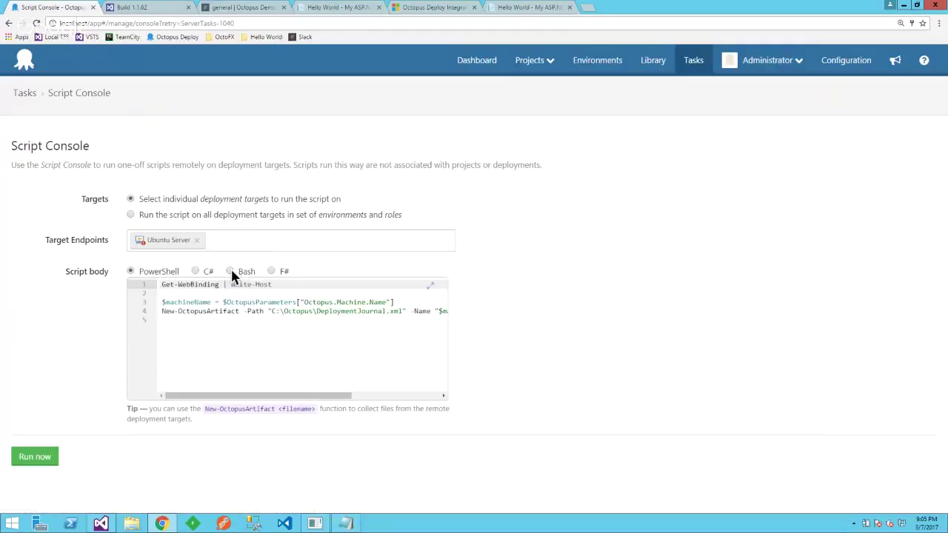
pyautogui.click(230, 272)
pyautogui.moveTo(248, 331); pyautogui.dragTo(117, 258)
pyautogui.press('Delete')
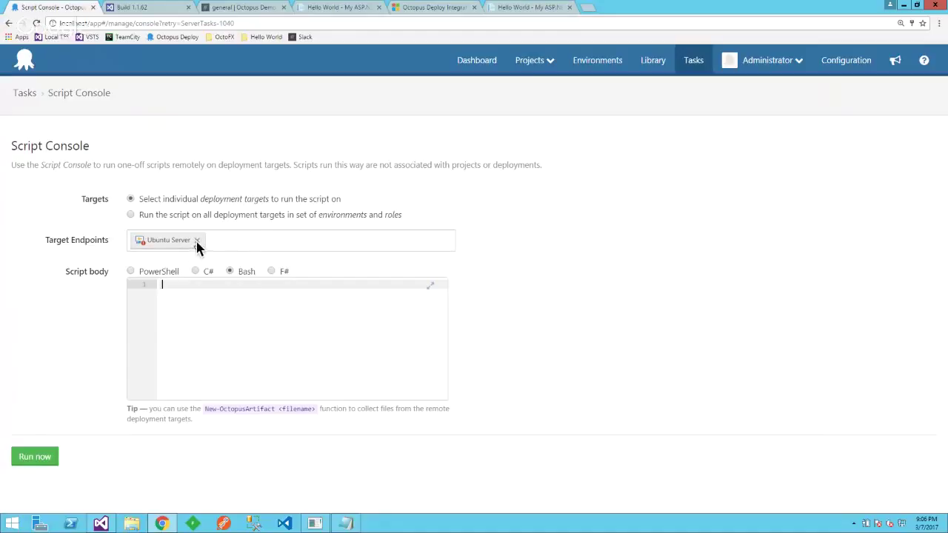
pyautogui.click(196, 242)
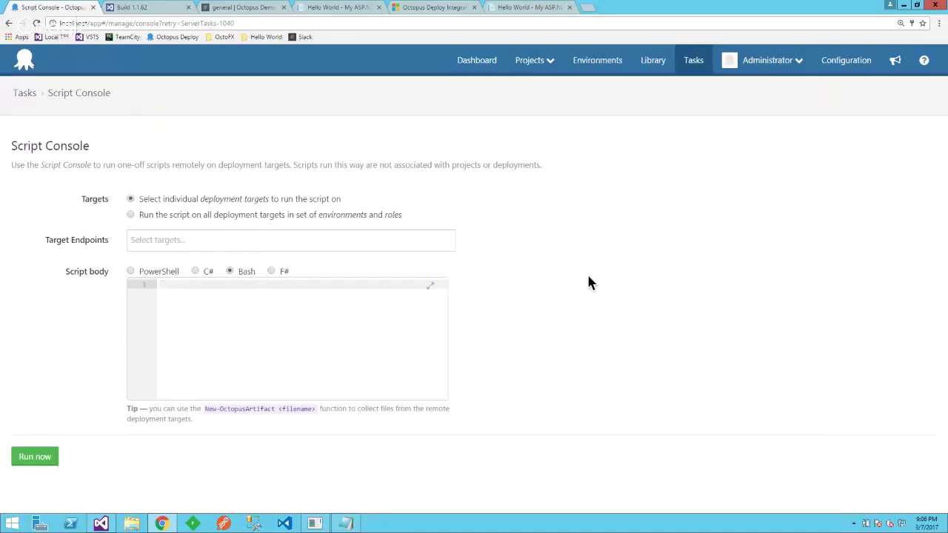
# Discard the Script Console edits to reach the Dashboard, then search the Start screen for 'octopus'.
pyautogui.click(479, 65)
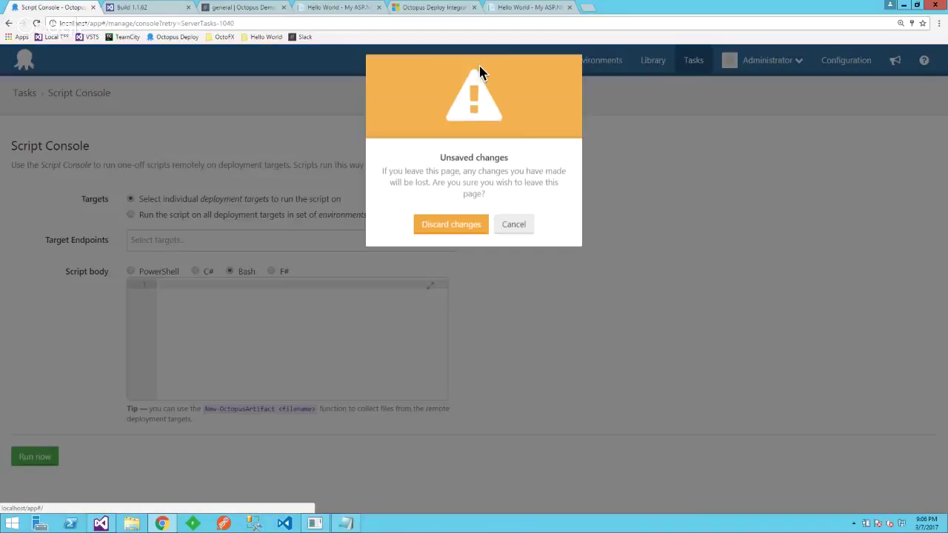
pyautogui.click(474, 231)
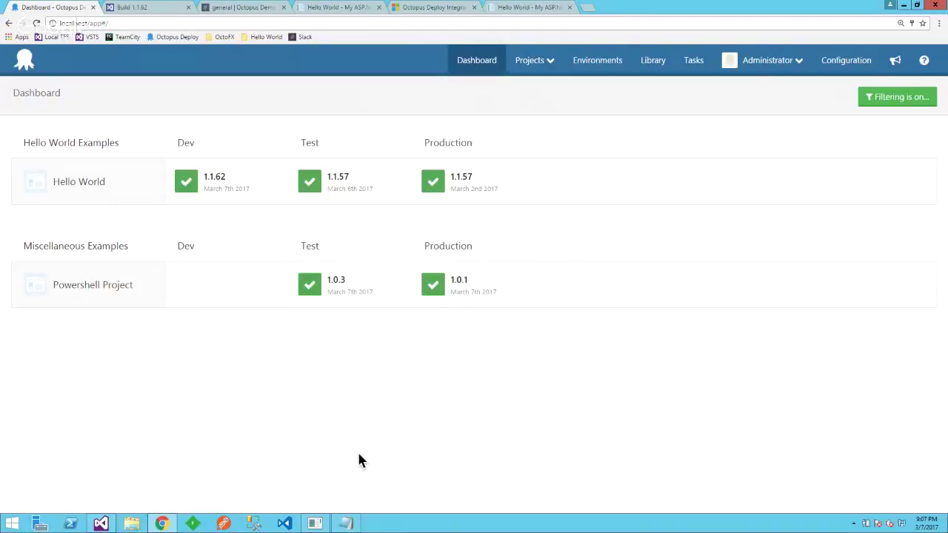
pyautogui.press('super')
pyautogui.write('manager')
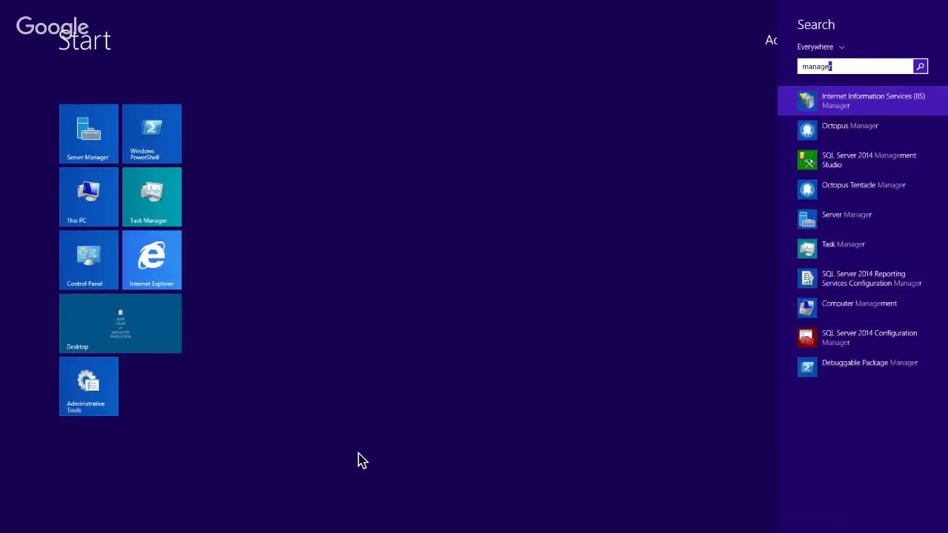
pyautogui.press('super')
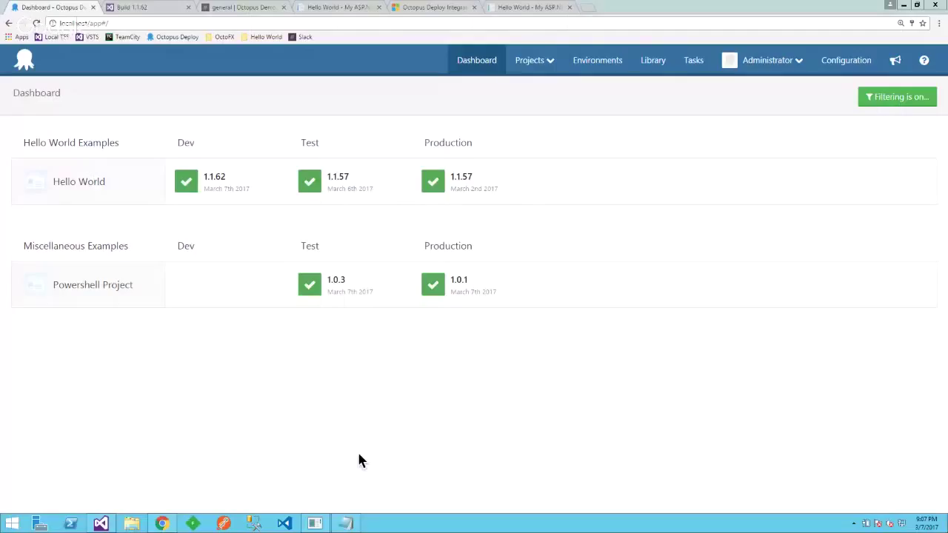
pyautogui.press('super')
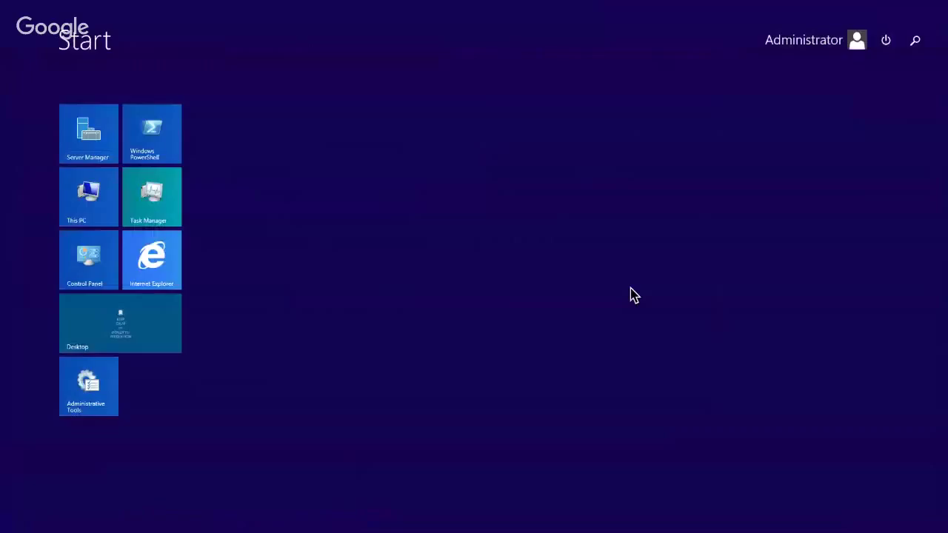
pyautogui.write('octopus Manager')
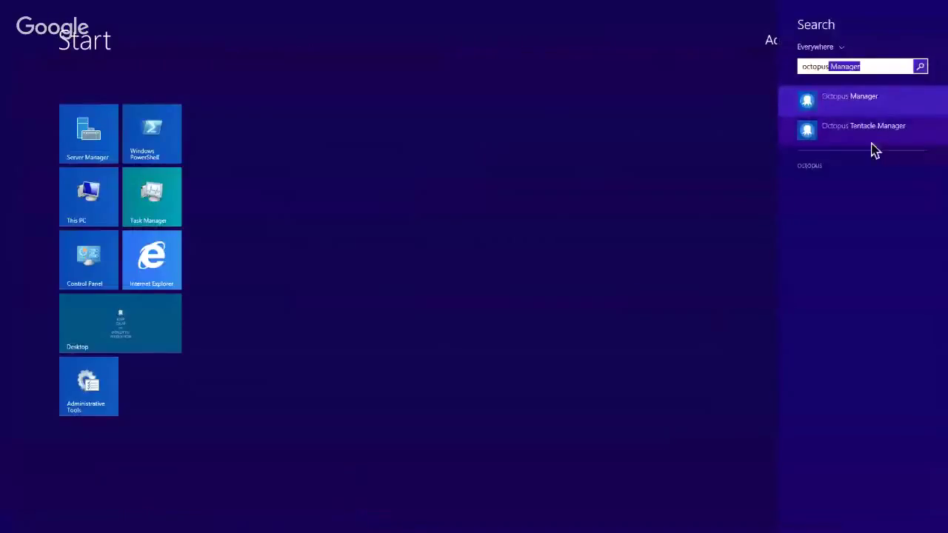
# Launch Octopus Tentacle Manager, then move its window up-left and make it taller to review the service.
pyautogui.click(865, 136)
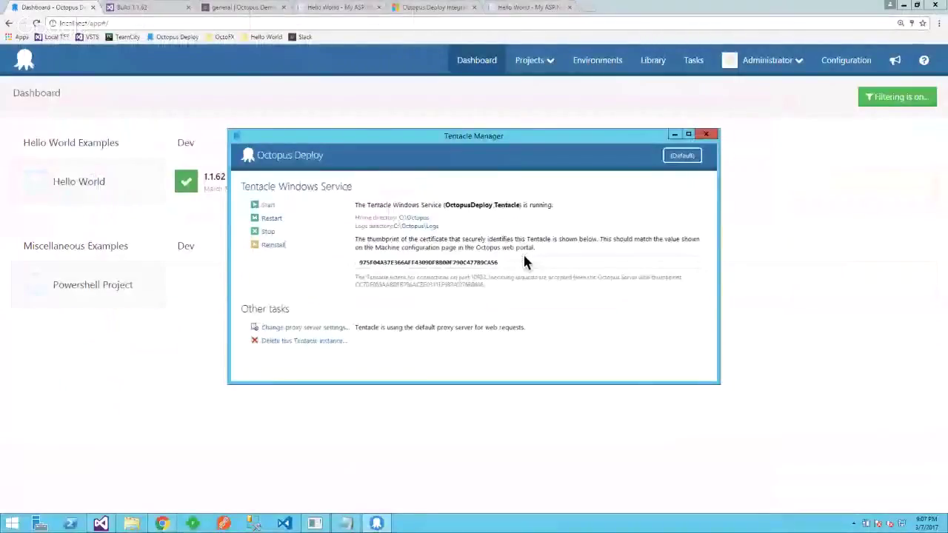
pyautogui.moveTo(487, 135); pyautogui.dragTo(466, 105)
pyautogui.moveTo(699, 352); pyautogui.dragTo(703, 410)
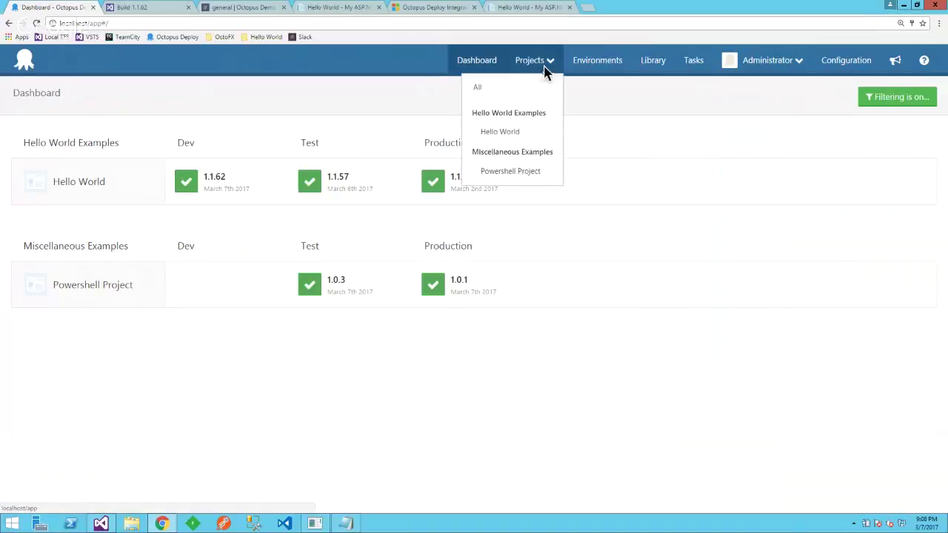
# Start a new Dev deployment target, look at the SSH type, then switch to Listening Tentacle.
pyautogui.click(587, 64)
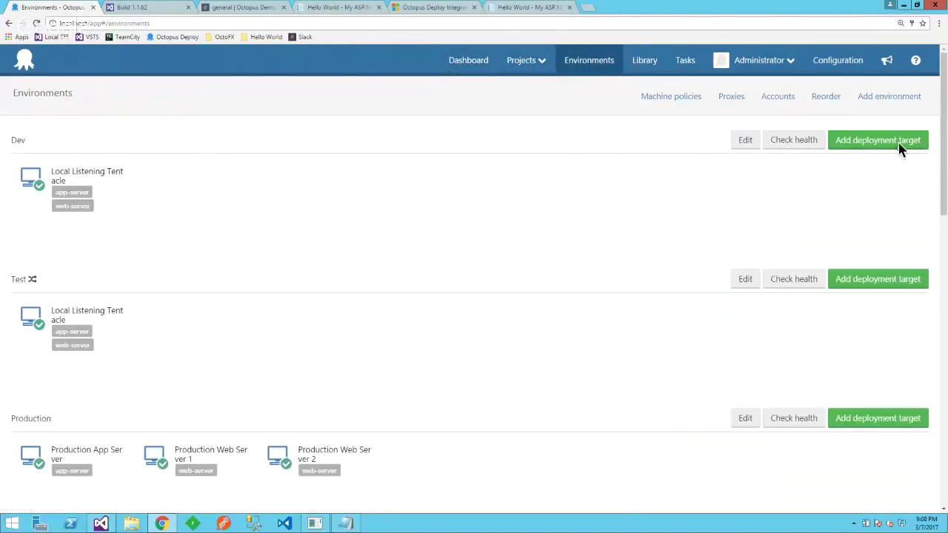
pyautogui.click(899, 146)
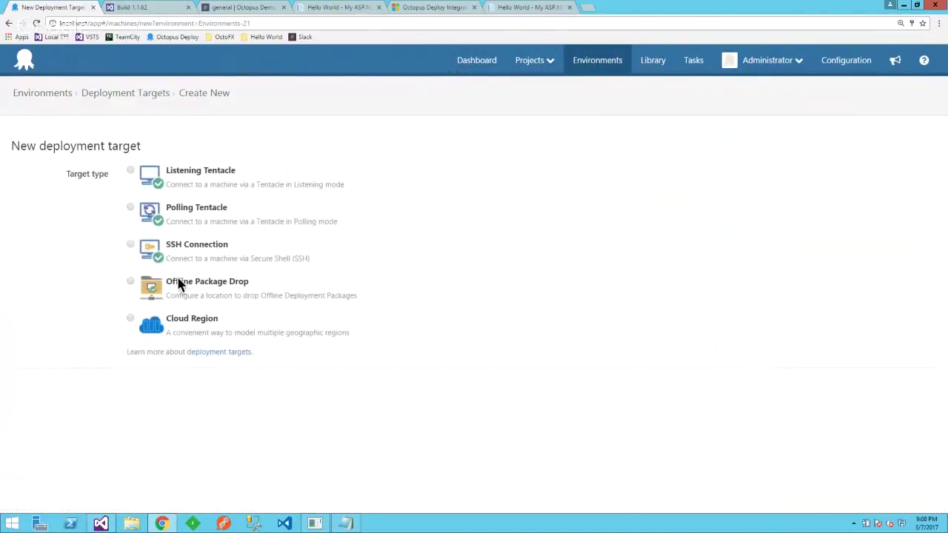
pyautogui.click(132, 244)
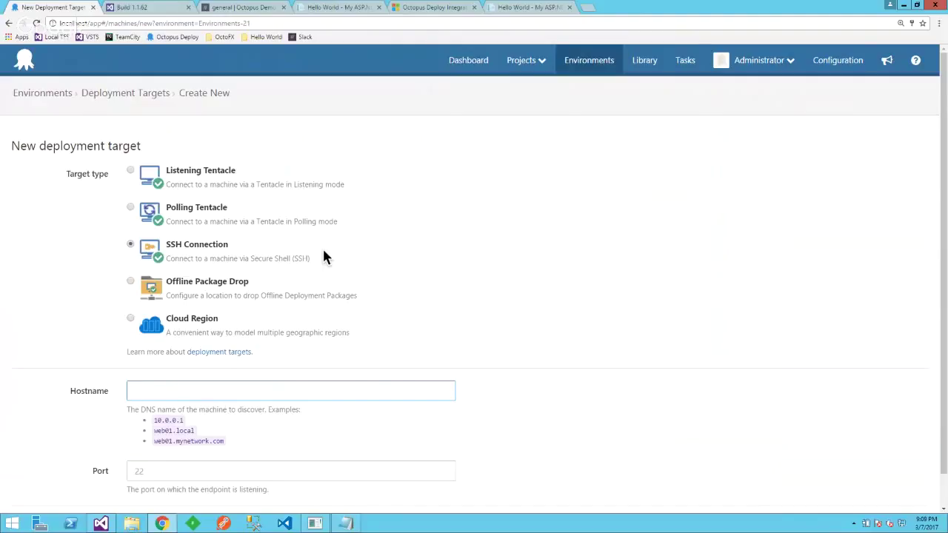
pyautogui.scroll(-1, 474, 332)
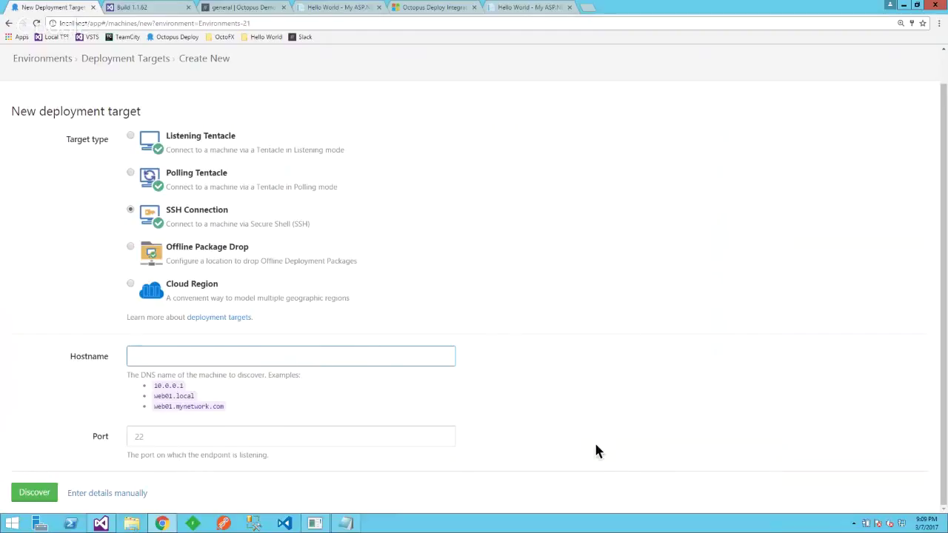
pyautogui.scroll(1, 592, 445)
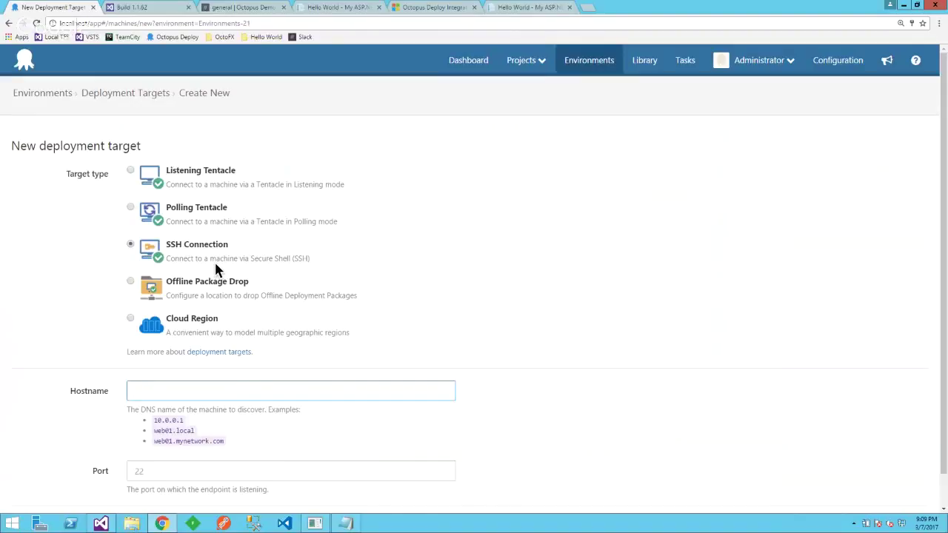
pyautogui.click(132, 169)
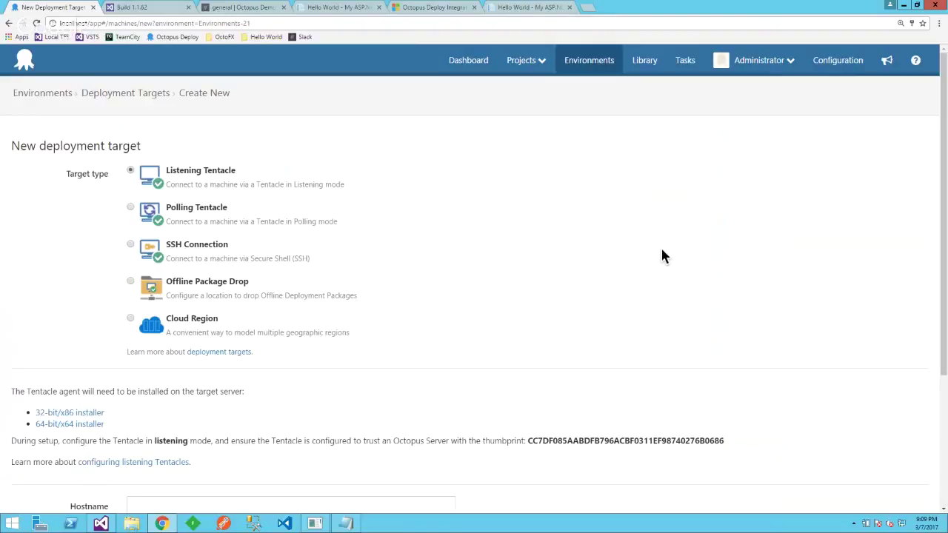
# Restart the Dev target as a Listening Tentacle and scroll through its installer, thumbprint and Hostname details.
pyautogui.click(586, 62)
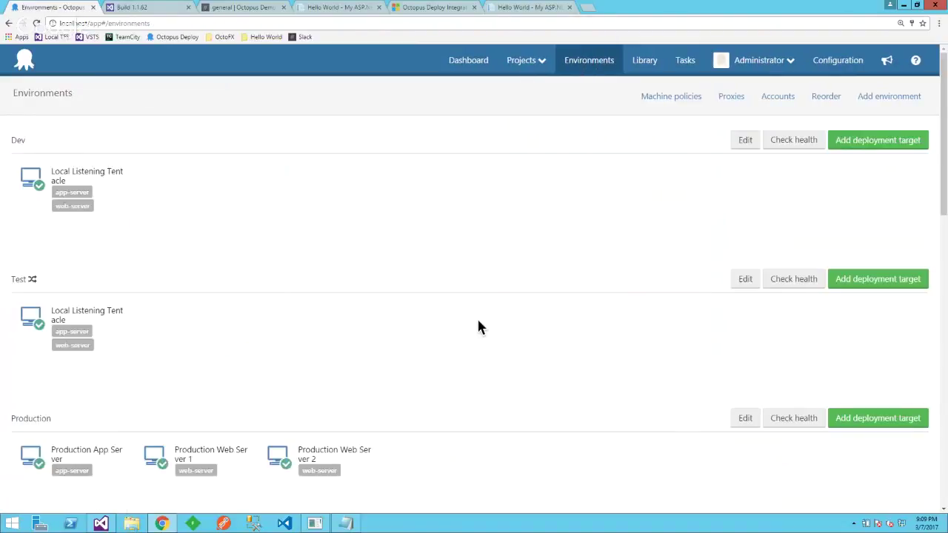
pyautogui.click(868, 150)
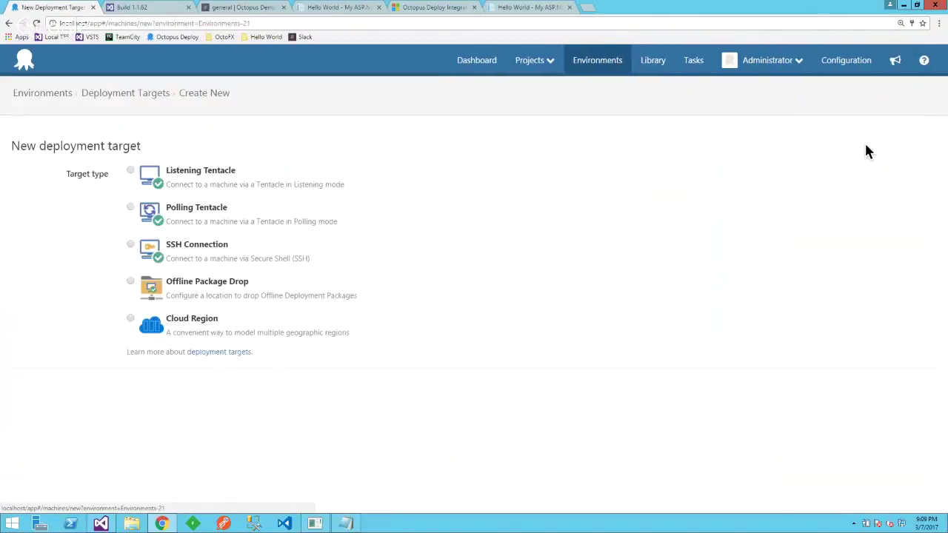
pyautogui.click(130, 170)
pyautogui.scroll(-3, 331, 359)
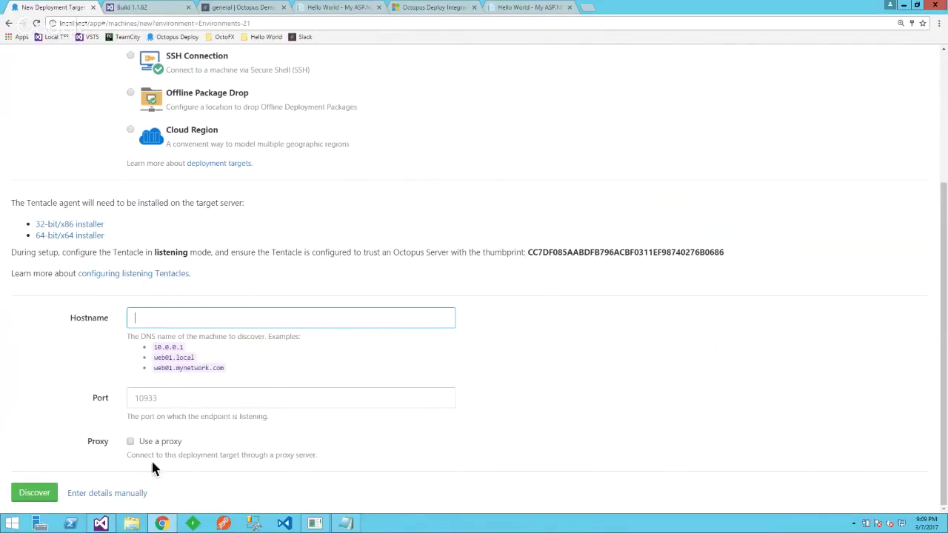
pyautogui.scroll(3, 528, 424)
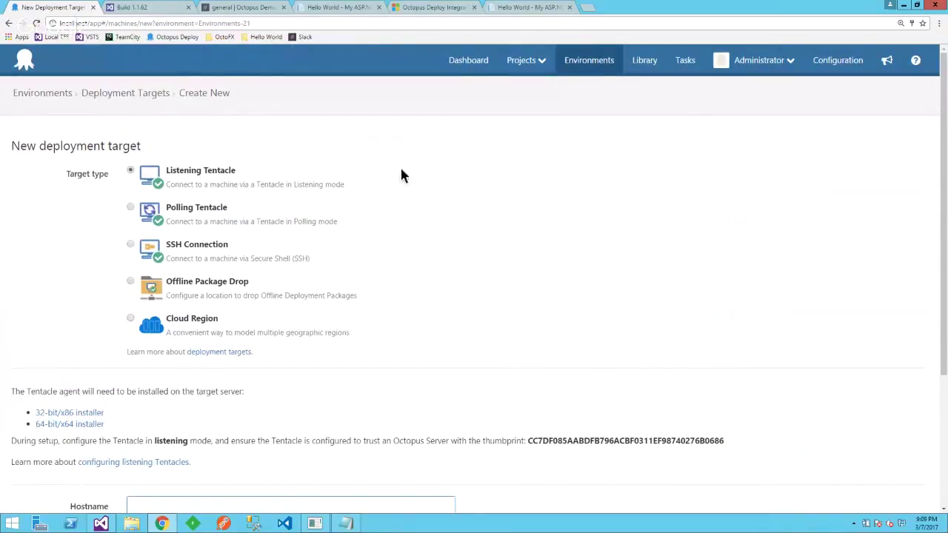
# Replace the address path with the project releases REST API URL and load the releases JSON.
pyautogui.click(137, 23)
pyautogui.click(112, 23)
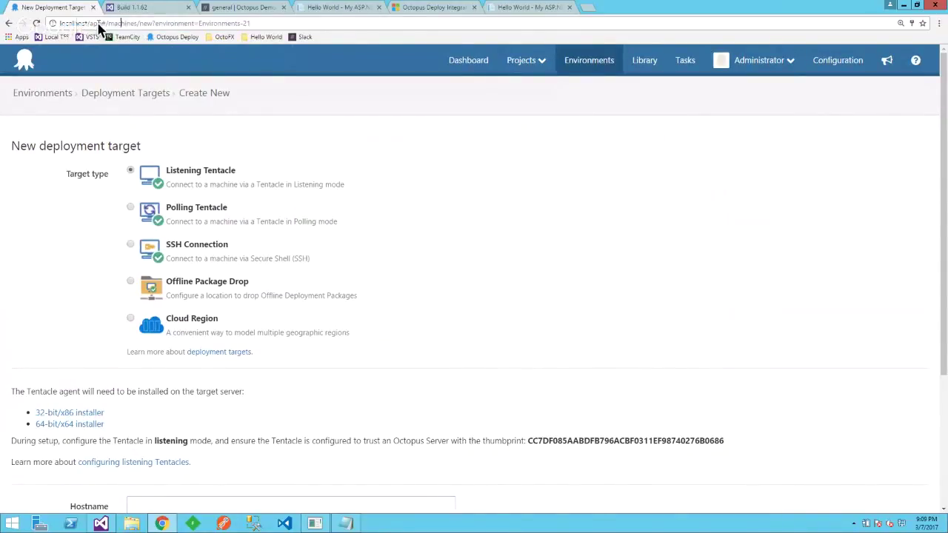
pyautogui.moveTo(99, 23); pyautogui.dragTo(320, 24)
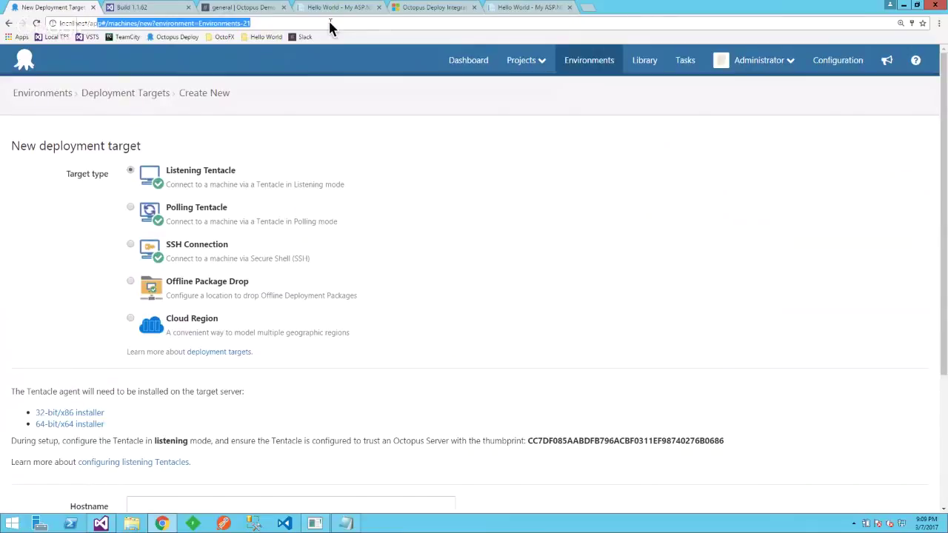
pyautogui.write('api/projects/Projects-81/releases')
pyautogui.press('Return')
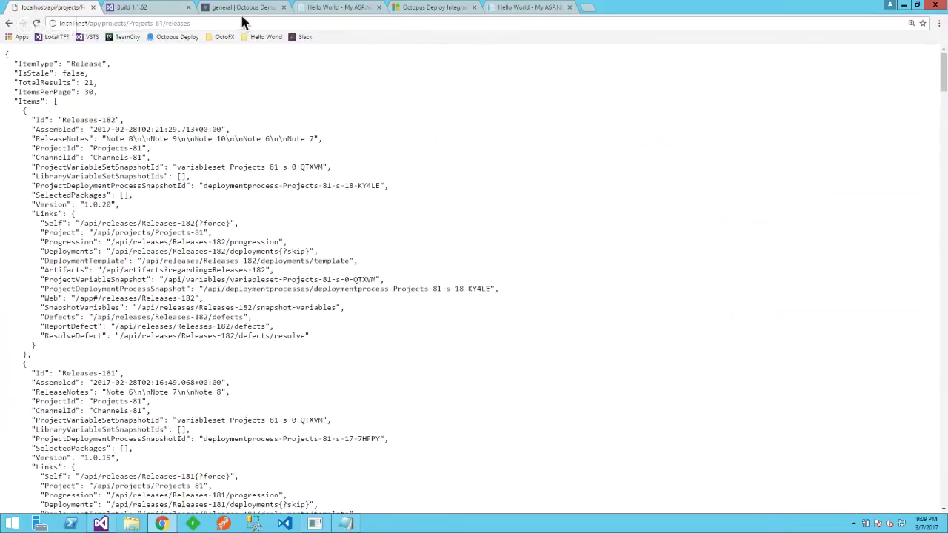
# Trim the address back to localhost/api/ and load the API root listing.
pyautogui.click(102, 23)
pyautogui.hotkey('shift', 'End')
pyautogui.press('BackSpace')
pyautogui.press('Return')
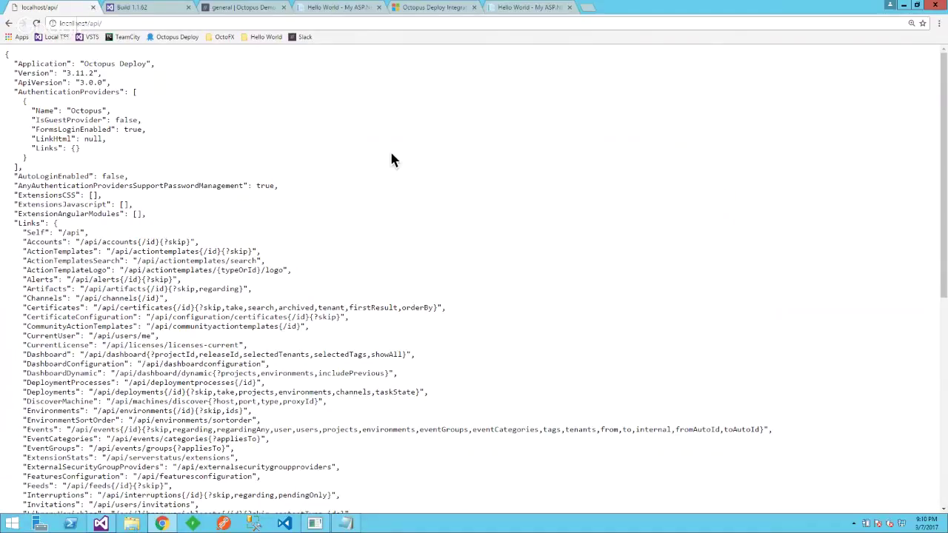
# Append 'machines' to the API address from the root listing, then switch to the Hello World site tab.
pyautogui.scroll(-1, 382, 208)
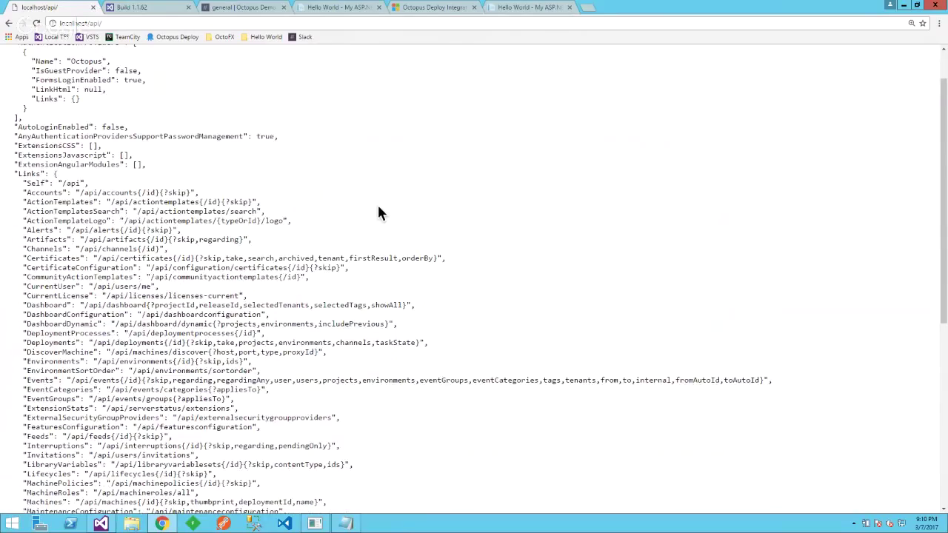
pyautogui.scroll(-7, 379, 213)
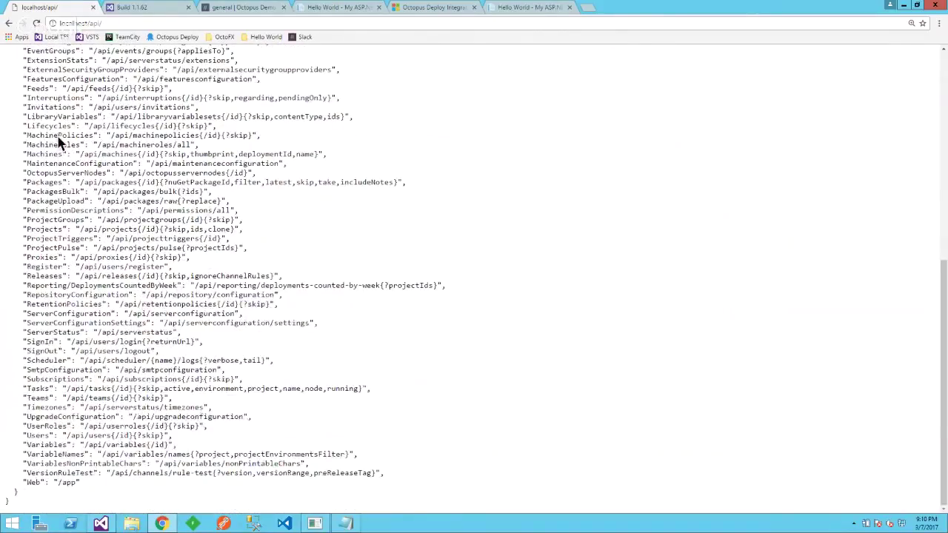
pyautogui.doubleClick(45, 154)
pyautogui.click(155, 27)
pyautogui.click(155, 28)
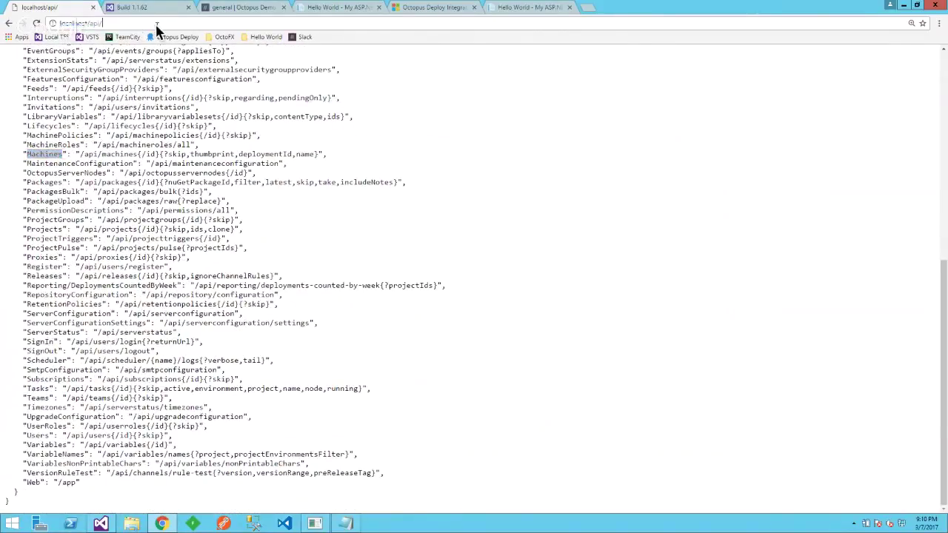
pyautogui.write('machines')
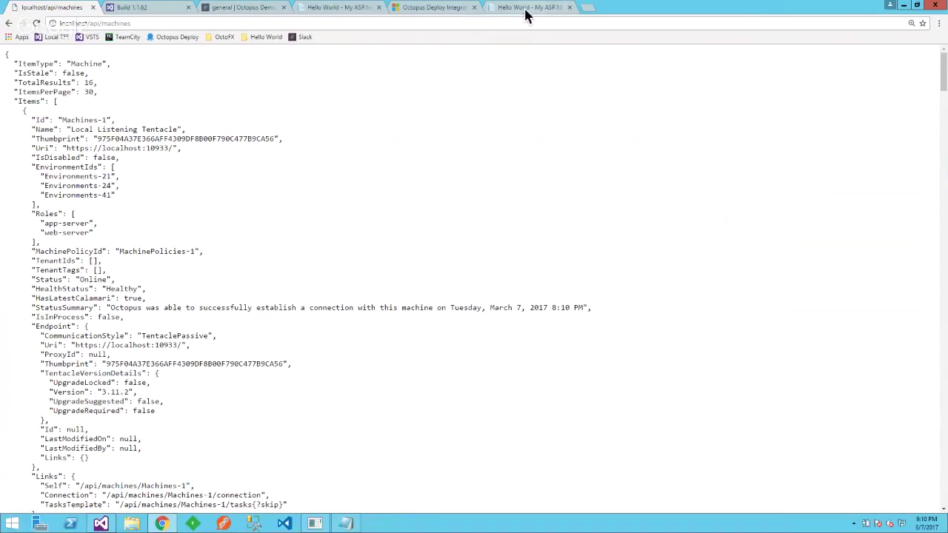
pyautogui.click(526, 10)
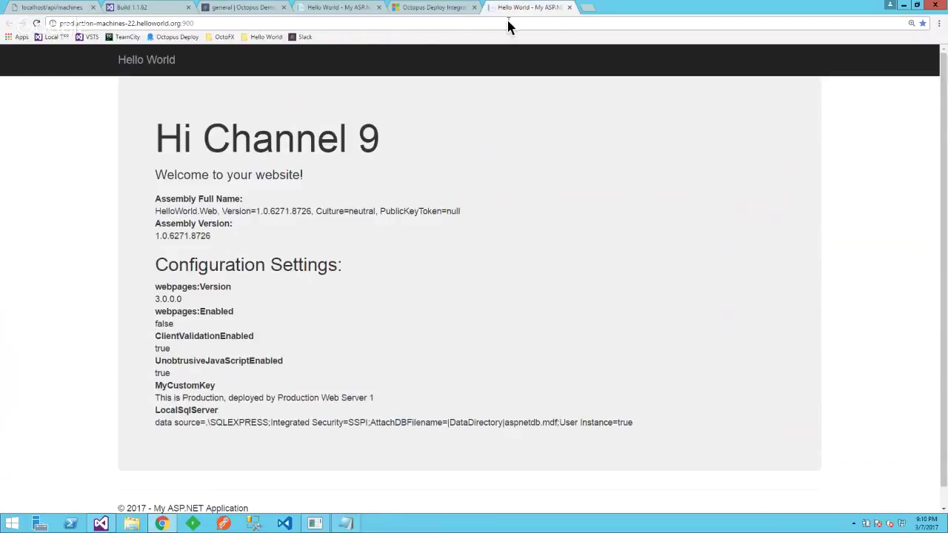
# Search Google for 'octopus docs' and open the Installation > Installing Octopus documentation article.
pyautogui.hotkey('ctrl', 't')
pyautogui.write('octopus d')
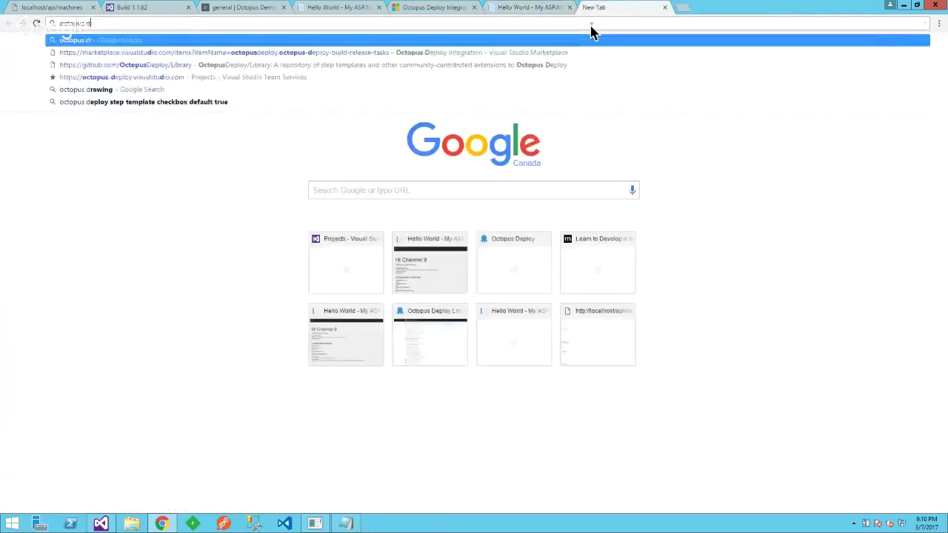
pyautogui.write('ocs')
pyautogui.press('Return')
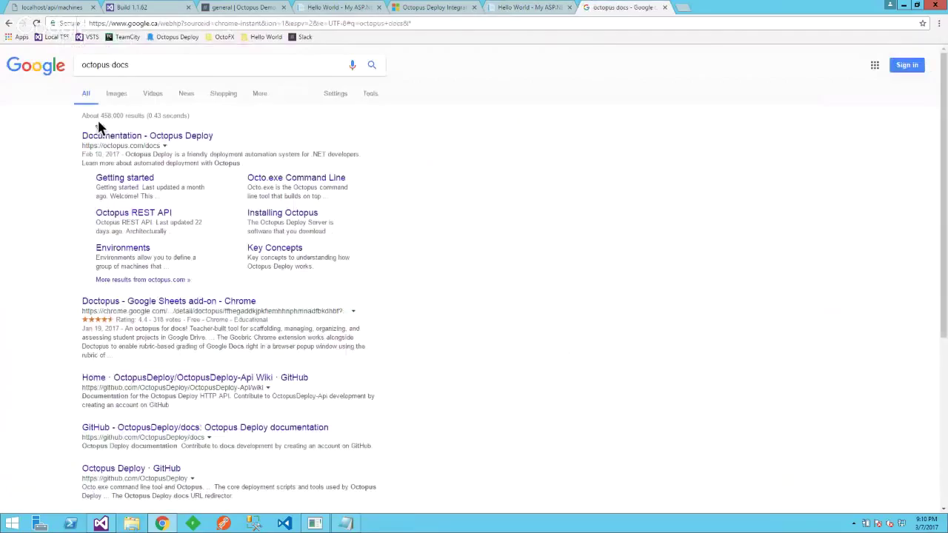
pyautogui.click(101, 135)
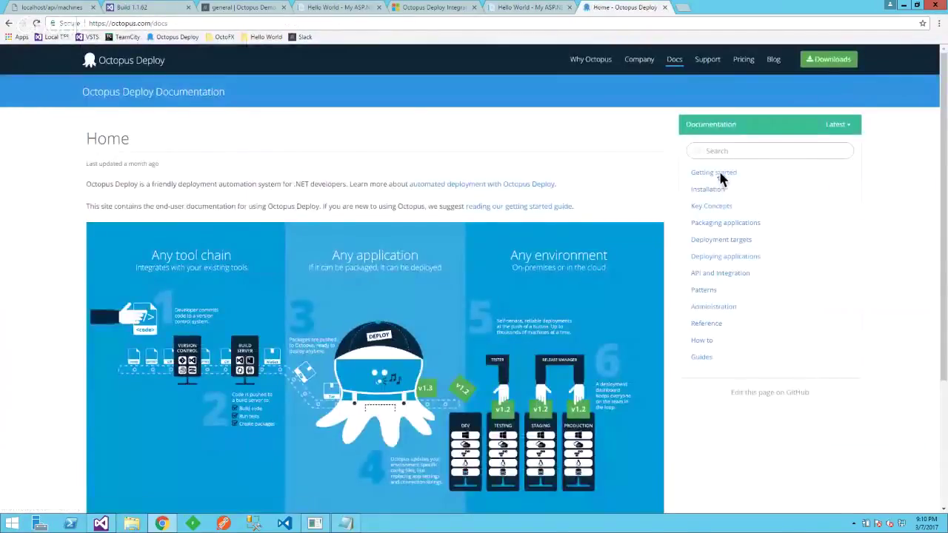
pyautogui.click(714, 191)
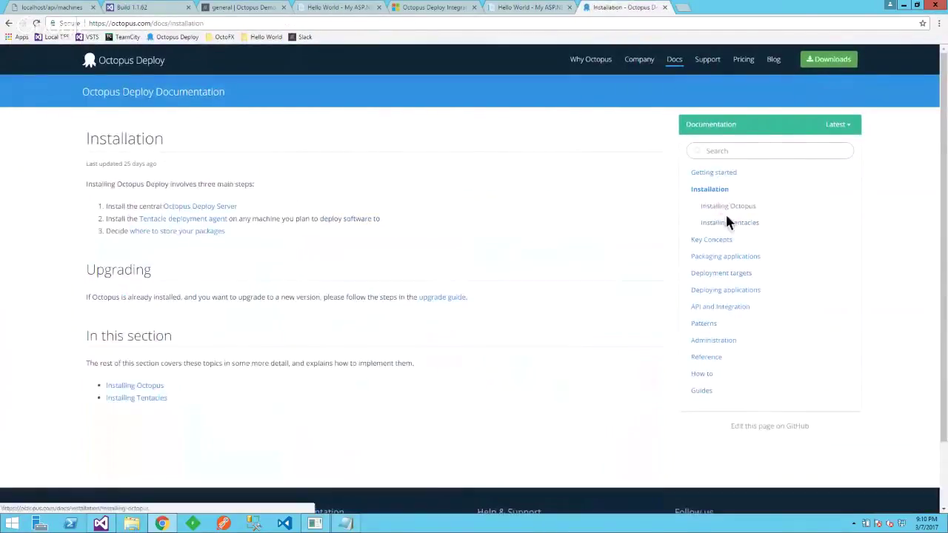
pyautogui.click(730, 211)
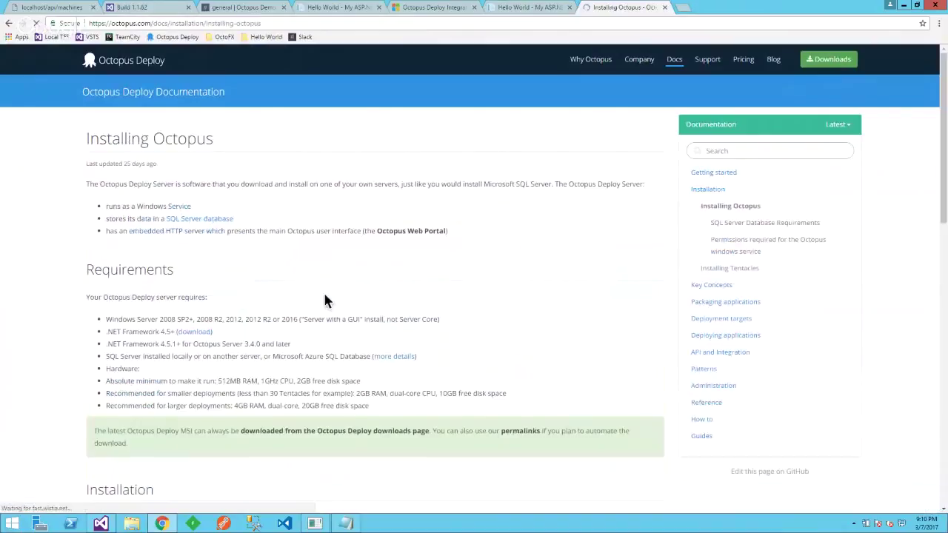
# Zoom the page in and highlight the Windows Server GUI and Server Core requirements.
pyautogui.scroll(-2, 405, 278)
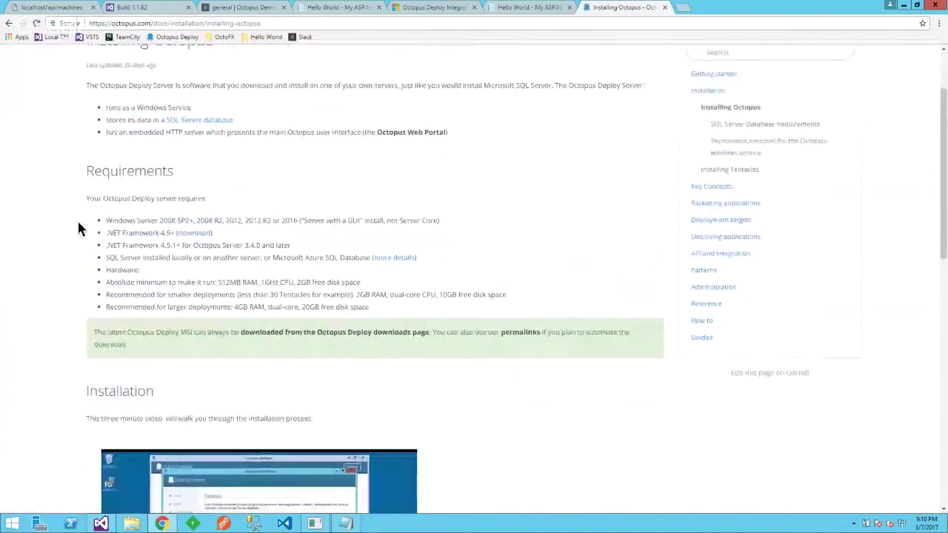
pyautogui.press('super+plus')
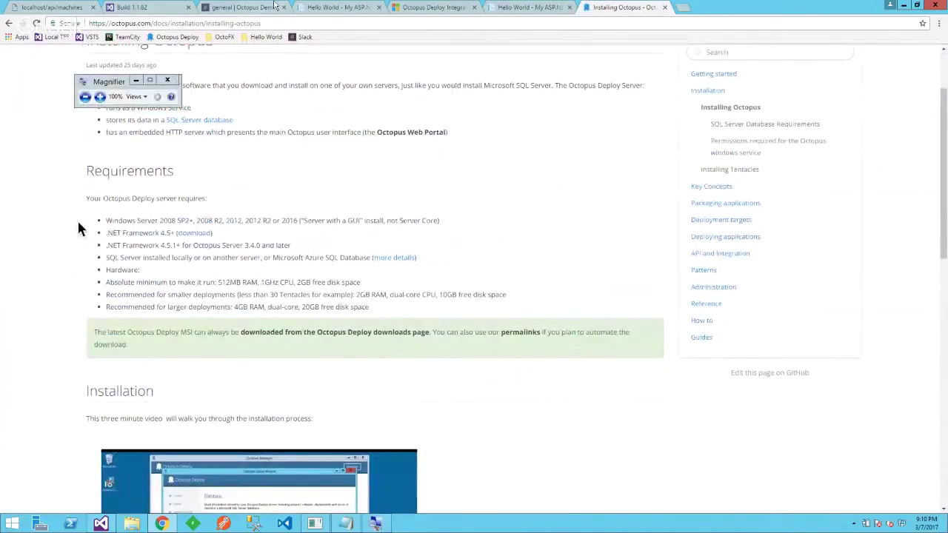
pyautogui.hotkey('ctrl', '+')
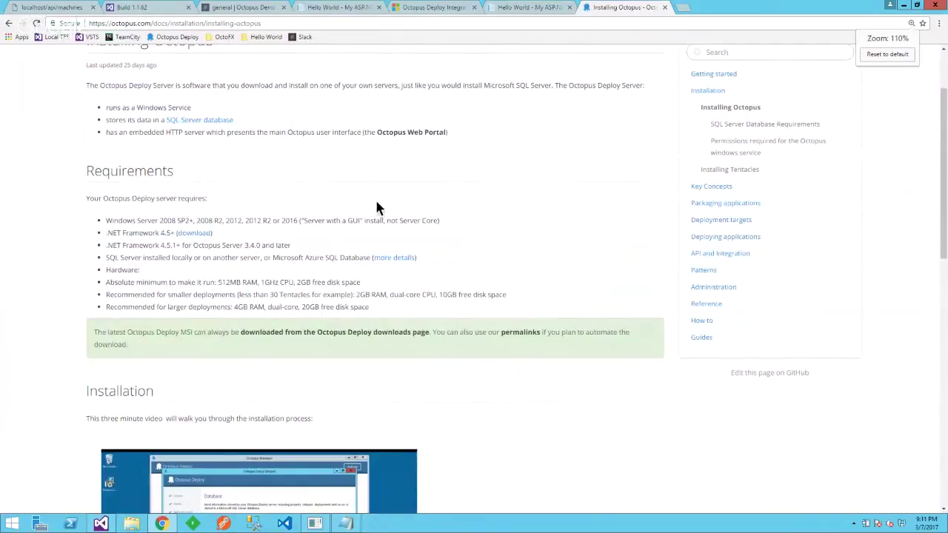
pyautogui.hotkey('ctrl', '+')
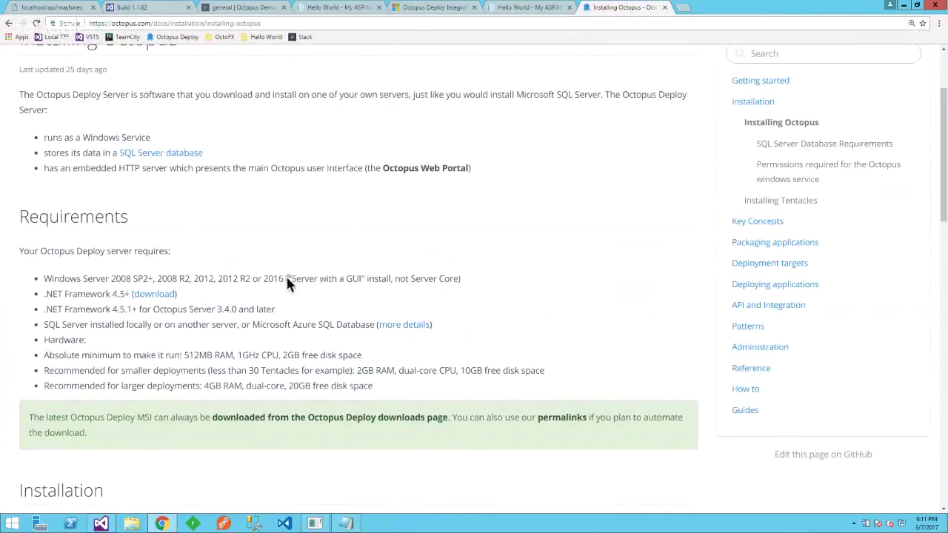
pyautogui.moveTo(290, 282); pyautogui.dragTo(466, 284)
pyautogui.click(469, 286)
pyautogui.click(468, 280)
pyautogui.scroll(2, 507, 380)
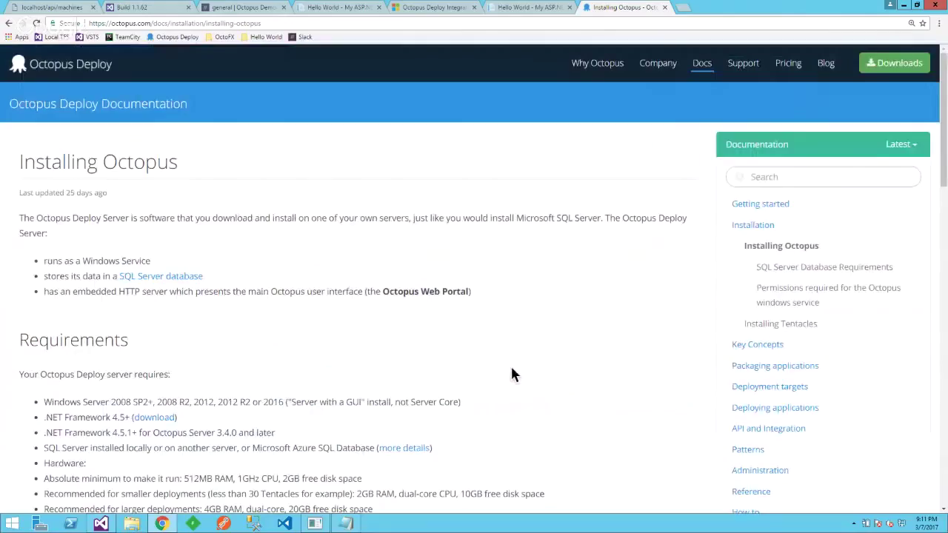
# Close the docs tab, go back from the machines API to Environments, and advance to the Convention-based Scripts slide.
pyautogui.click(664, 7)
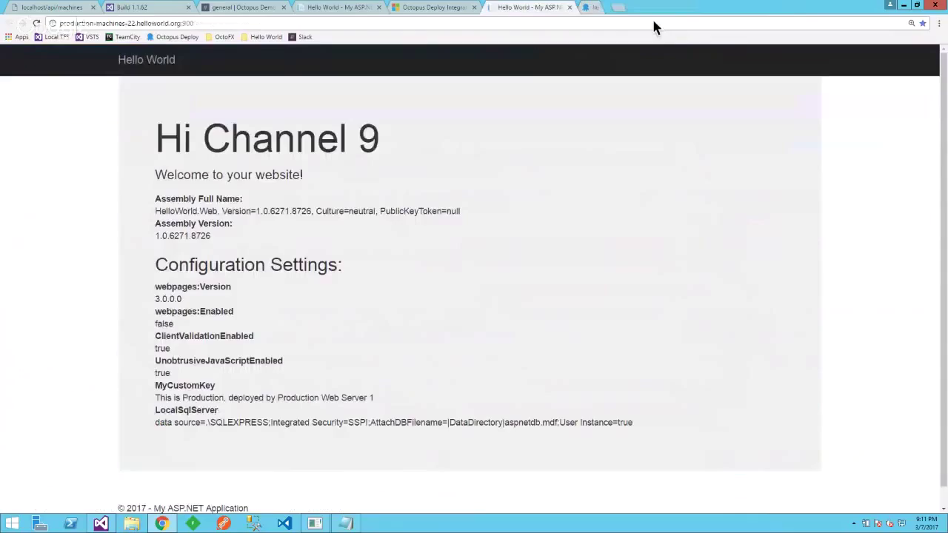
pyautogui.click(74, 8)
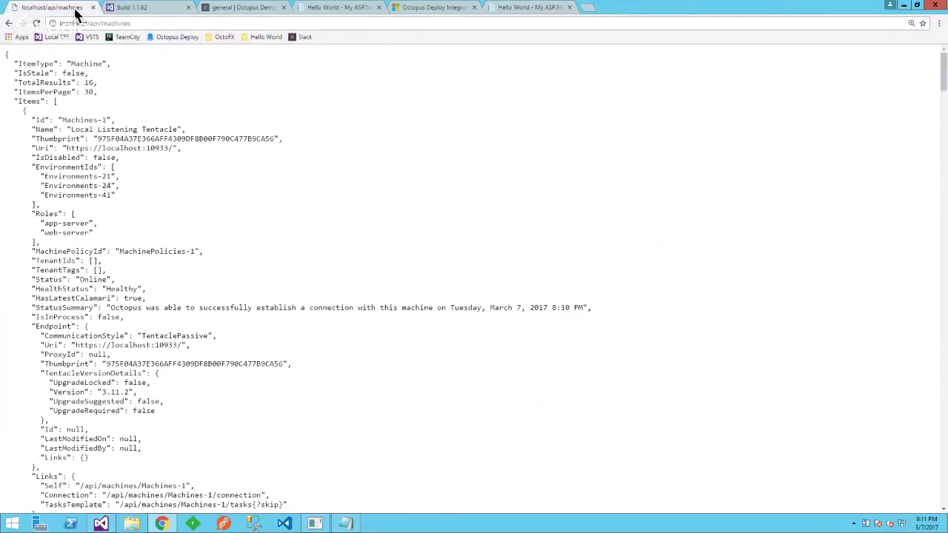
pyautogui.click(9, 24)
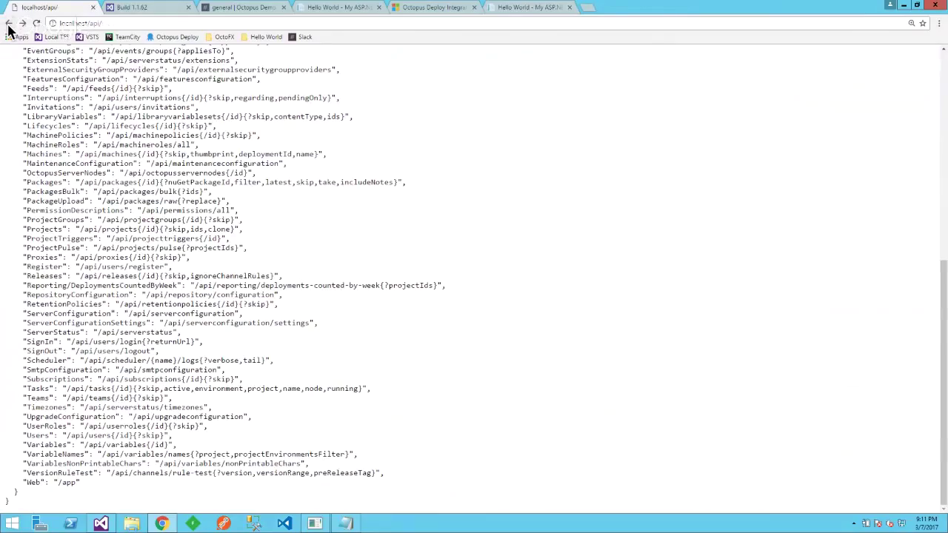
pyautogui.click(8, 24)
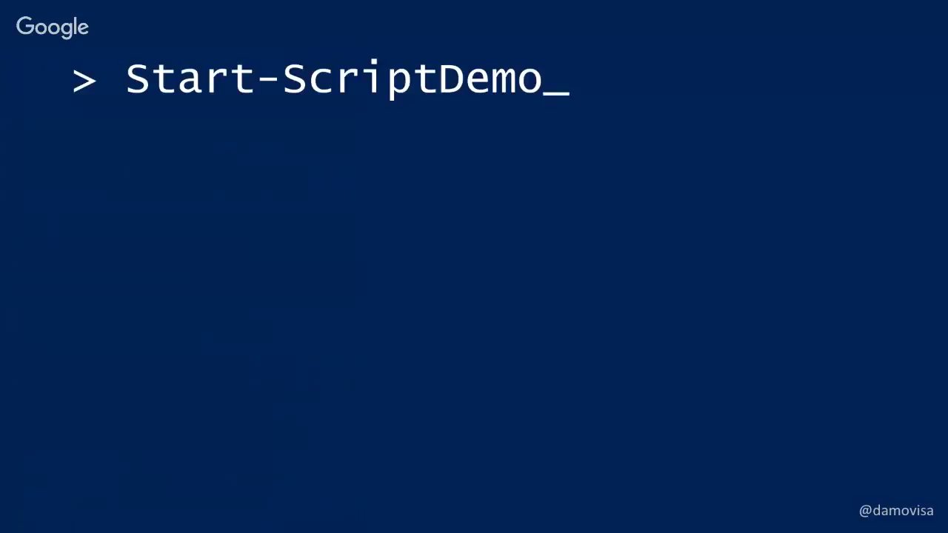
pyautogui.press('Right')
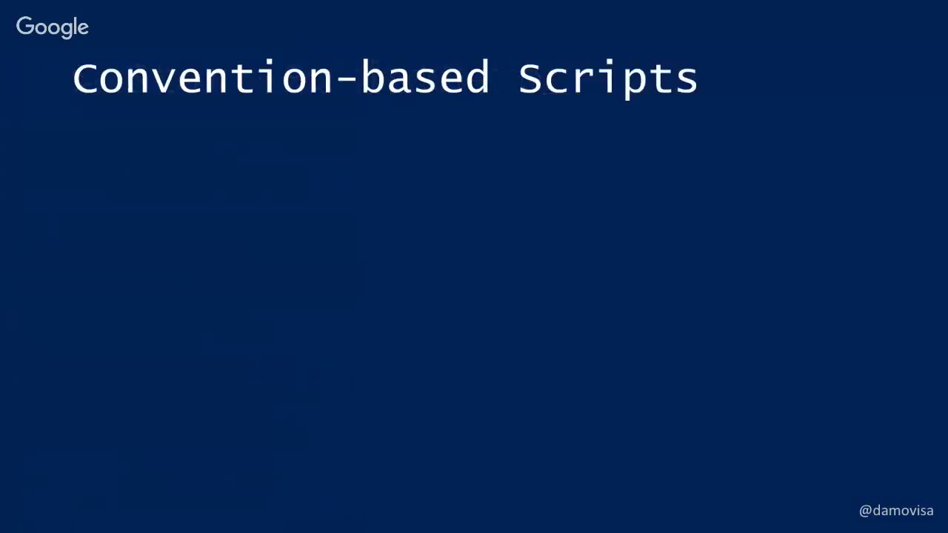
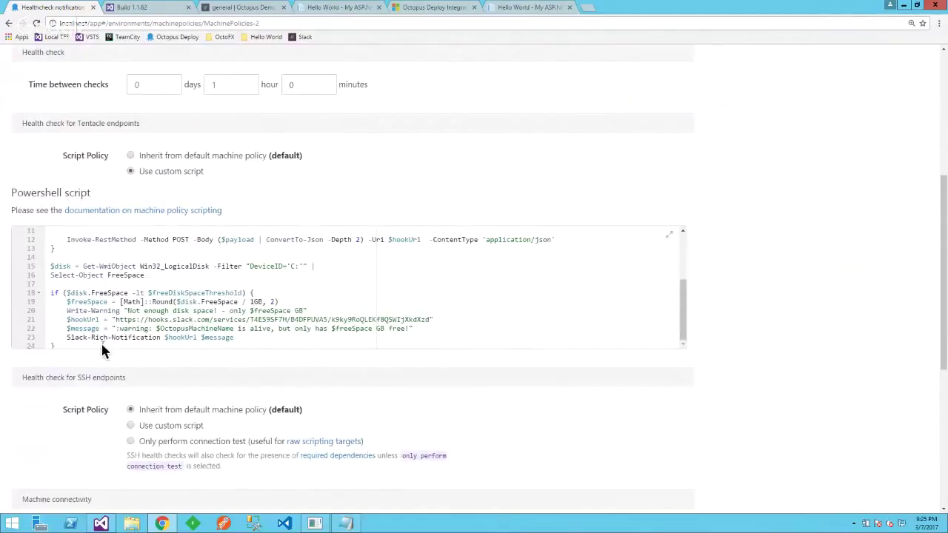
# Leave the policy script and open the Test environment's Local Listening Tentacle settings.
pyautogui.moveTo(68, 311); pyautogui.dragTo(120, 311)
pyautogui.click(138, 312)
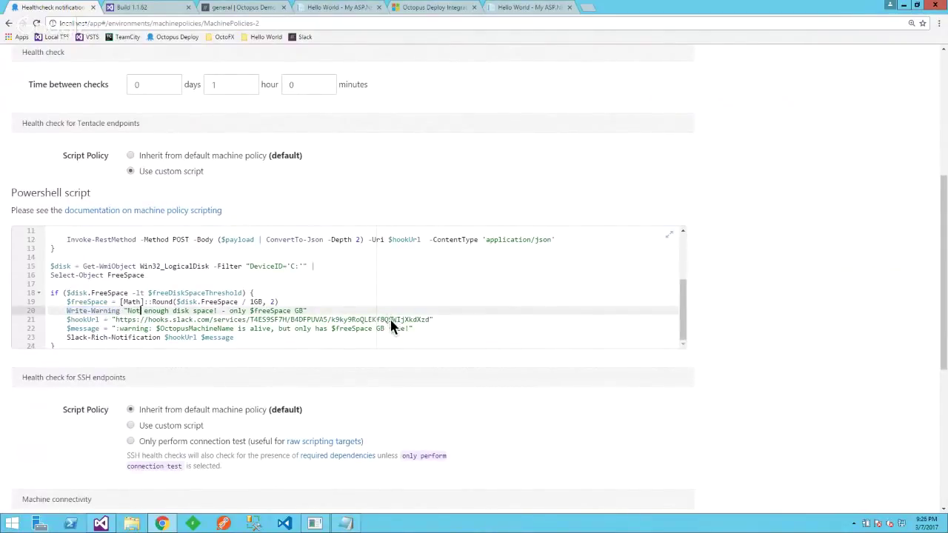
pyautogui.scroll(5, 763, 362)
pyautogui.click(612, 63)
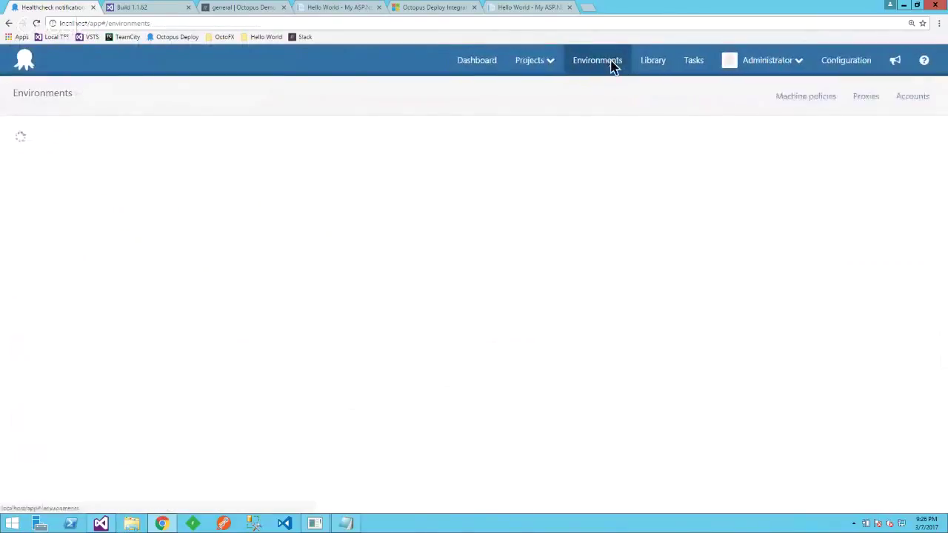
pyautogui.click(67, 178)
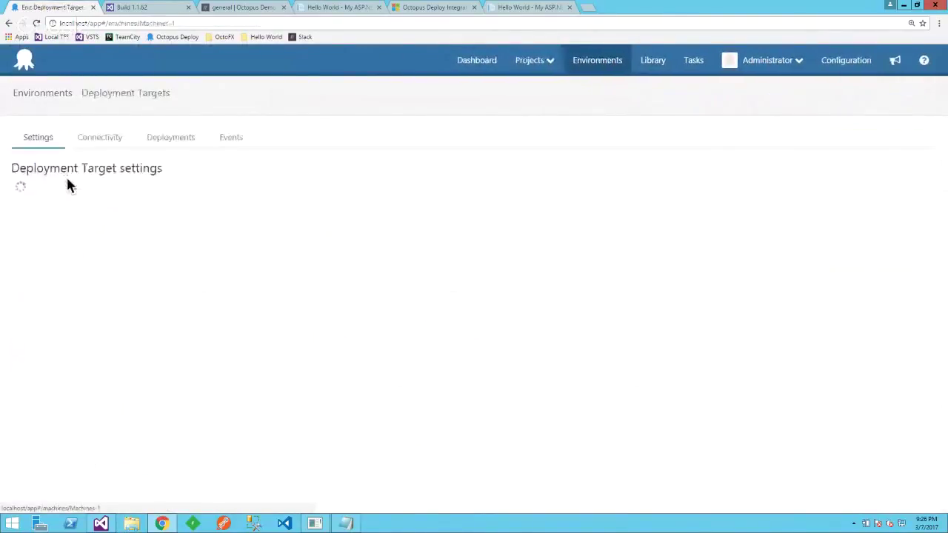
pyautogui.click(601, 65)
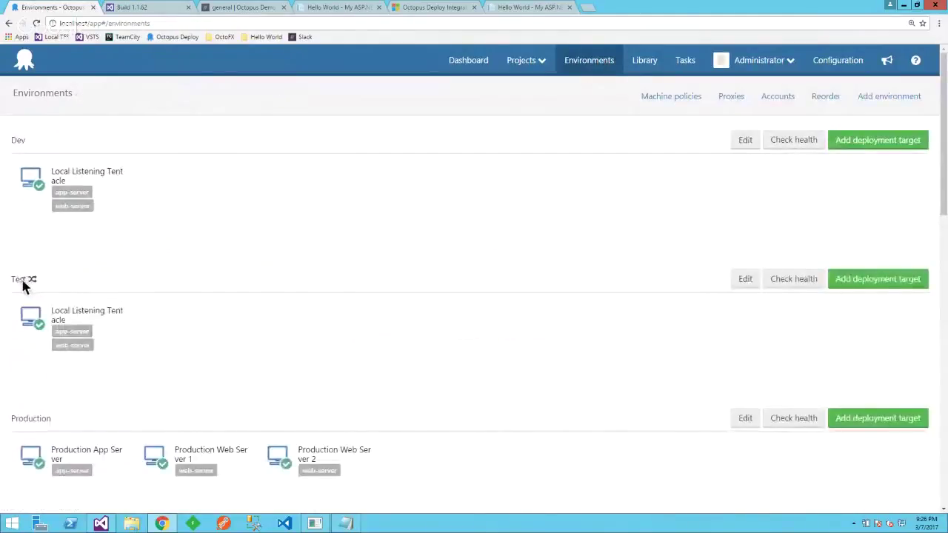
pyautogui.click(67, 324)
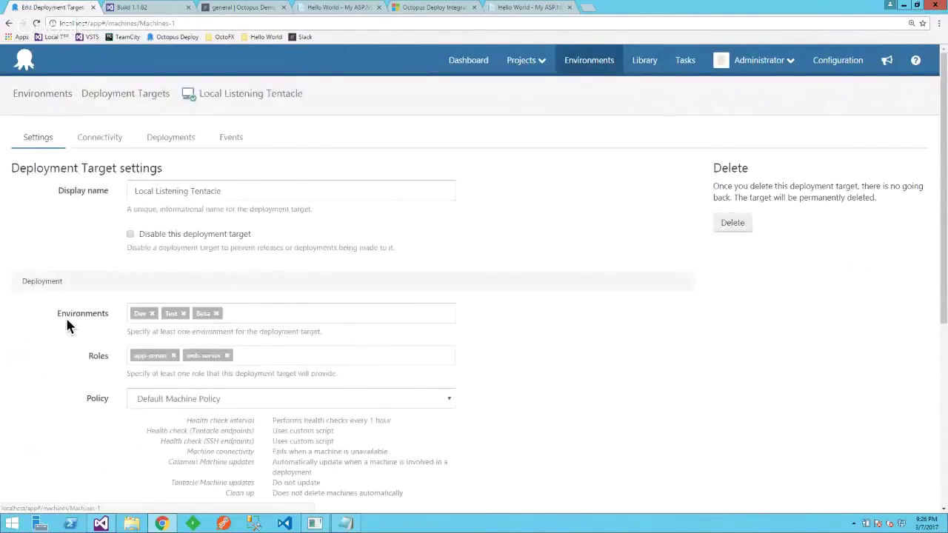
# Assign the Healthcheck notification machine policy to the tentacle and save it.
pyautogui.scroll(-1, 67, 326)
pyautogui.click(218, 302)
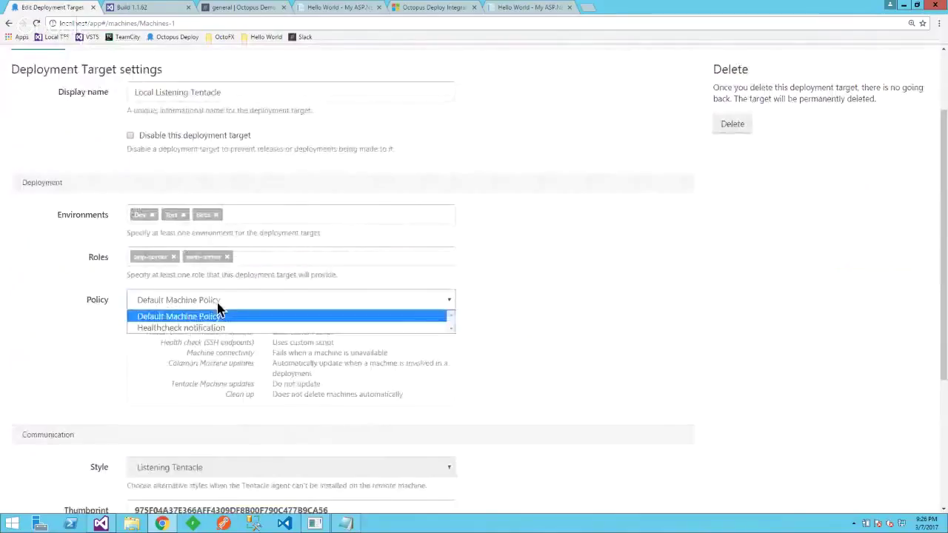
pyautogui.click(189, 327)
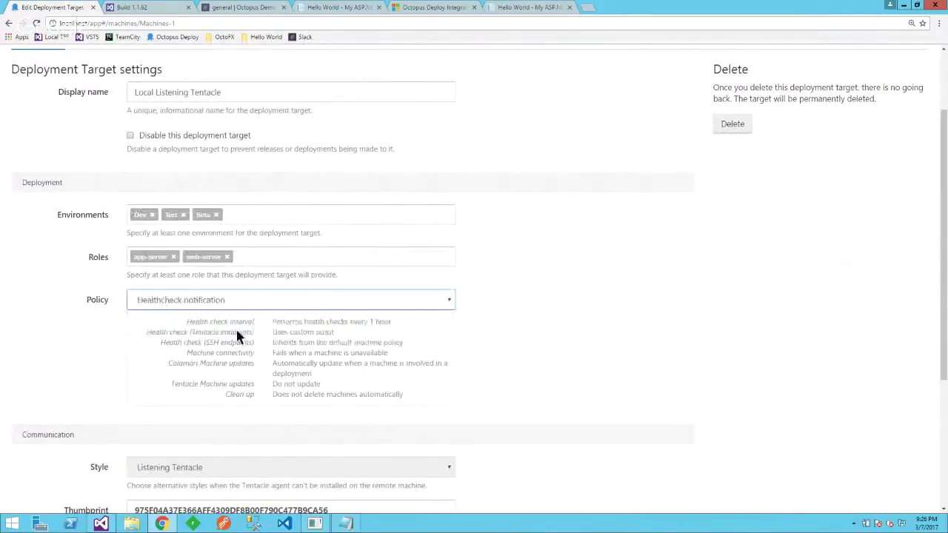
pyautogui.scroll(-1, 490, 326)
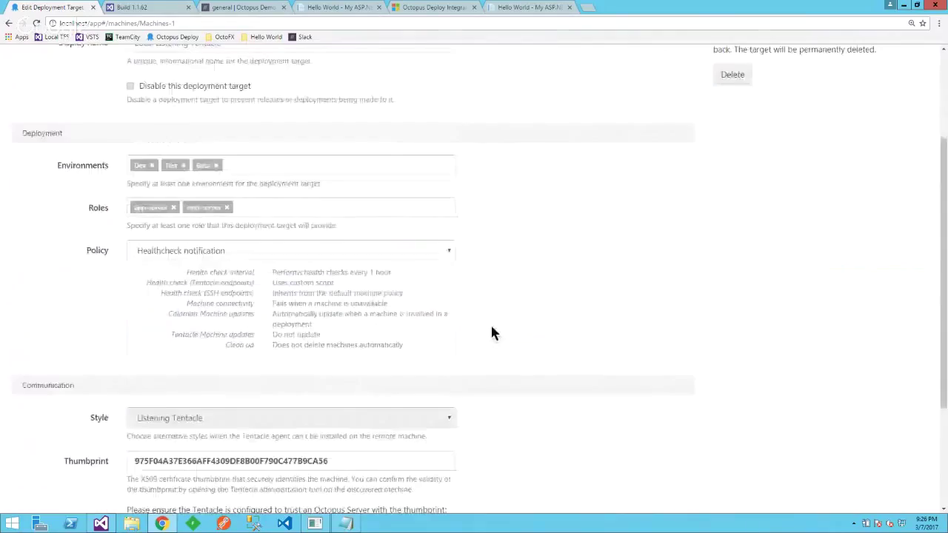
pyautogui.scroll(-3, 121, 397)
pyautogui.click(28, 494)
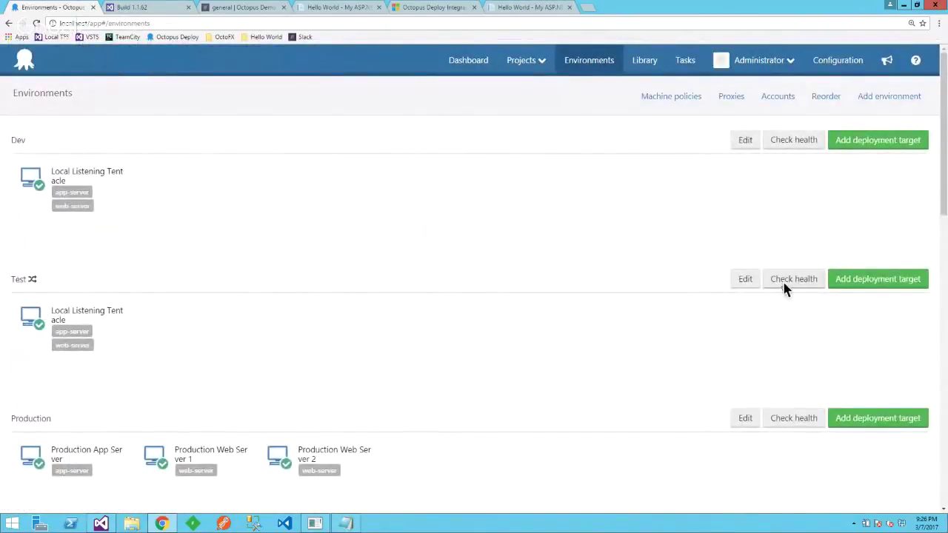
# Run a health check on the Test environment and return to Environments.
pyautogui.click(687, 98)
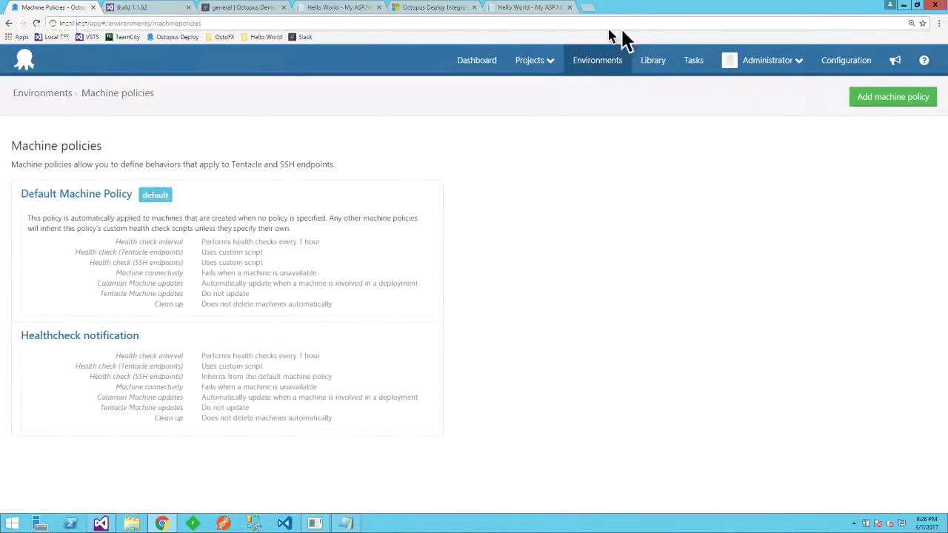
pyautogui.click(604, 63)
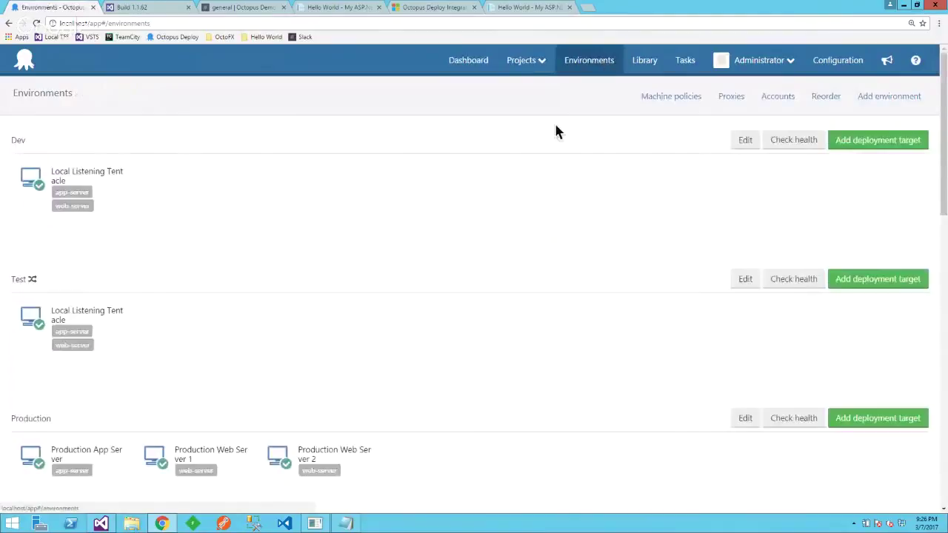
pyautogui.click(790, 286)
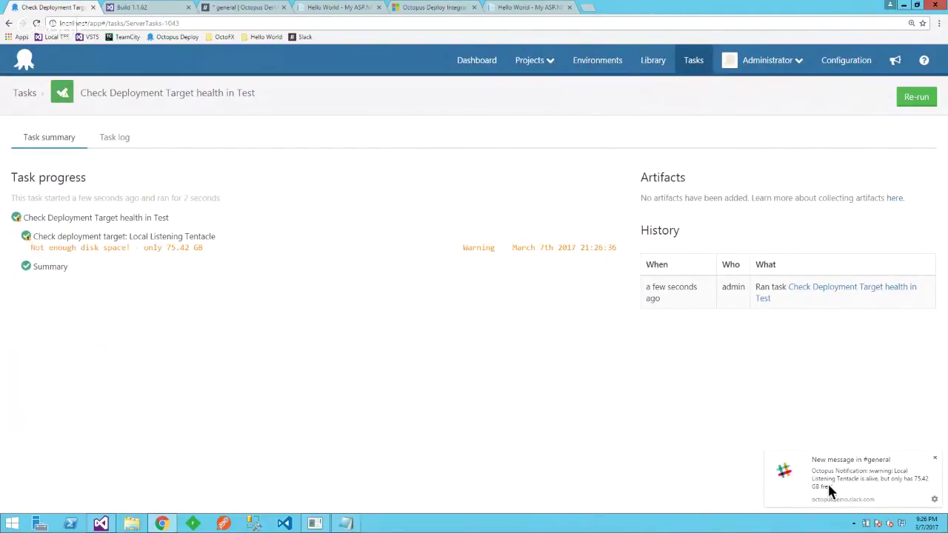
pyautogui.click(597, 63)
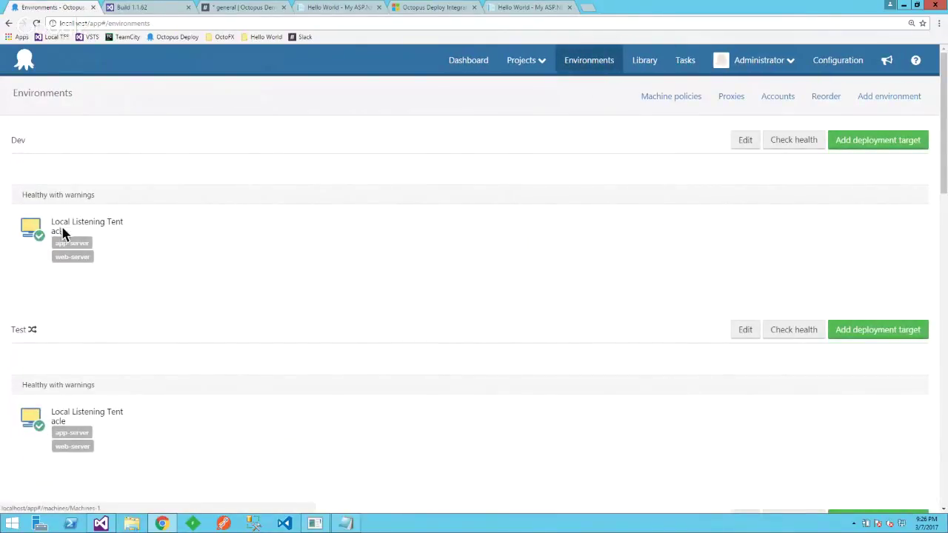
# Review the tentacle's health-with-warnings status, then go to the Machine policies overview.
pyautogui.scroll(-2, 172, 286)
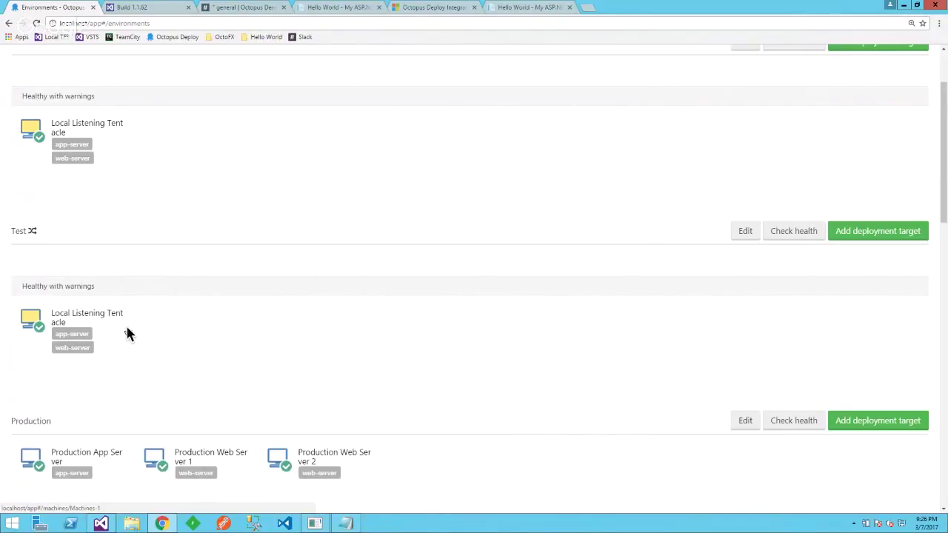
pyautogui.scroll(2, 133, 341)
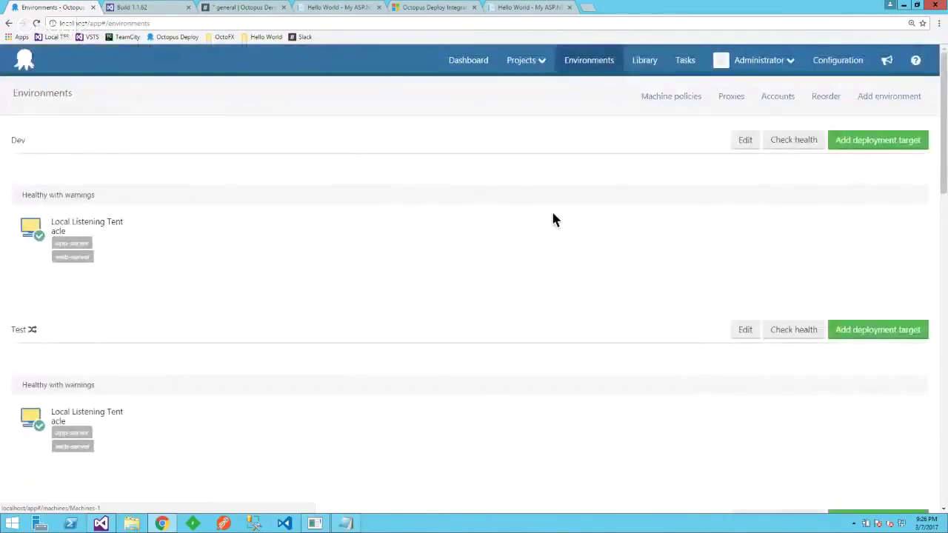
pyautogui.click(668, 98)
# Replace Write-Warning with Write-Error on line 20 of the Healthcheck notification script and save.
pyautogui.click(87, 335)
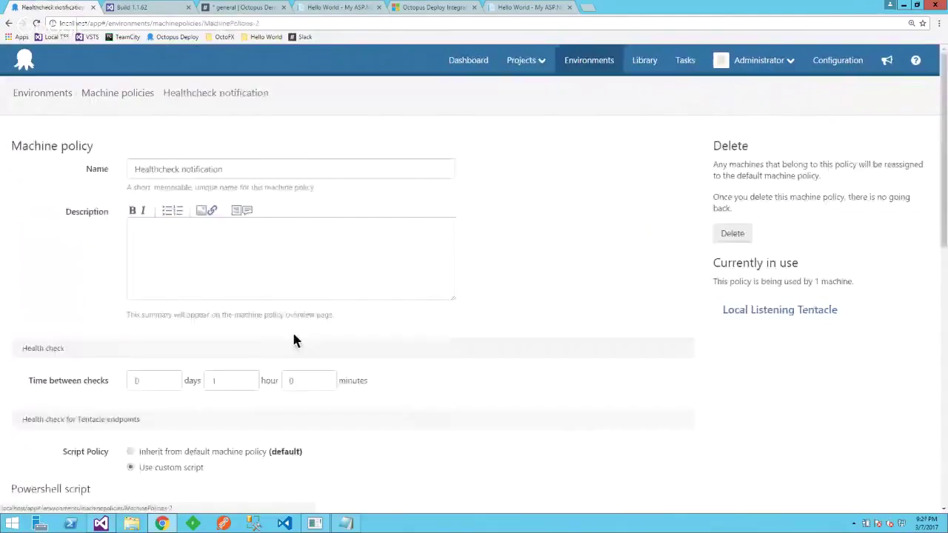
pyautogui.scroll(-4, 296, 339)
pyautogui.scroll(-4, 274, 395)
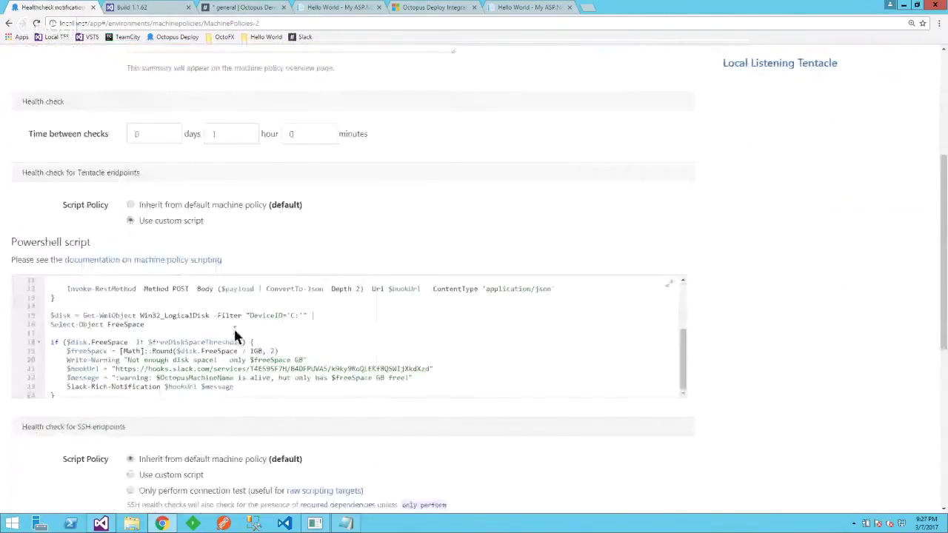
pyautogui.doubleClick(83, 360)
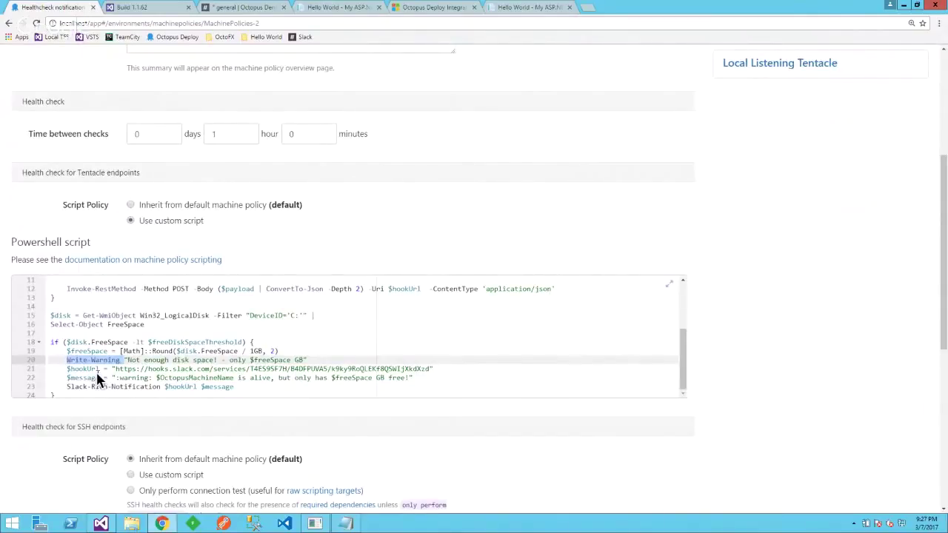
pyautogui.write('Write-Error ')
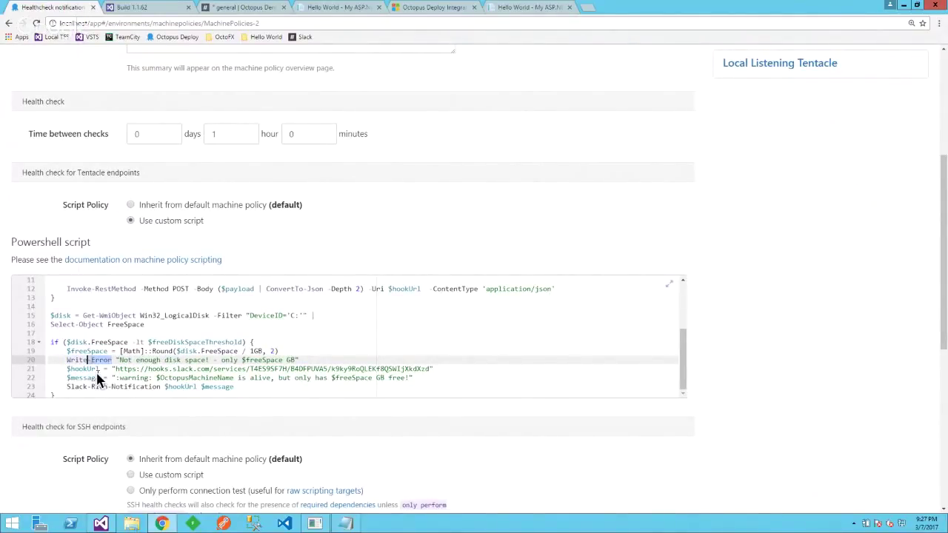
pyautogui.write('Fail-Healt')
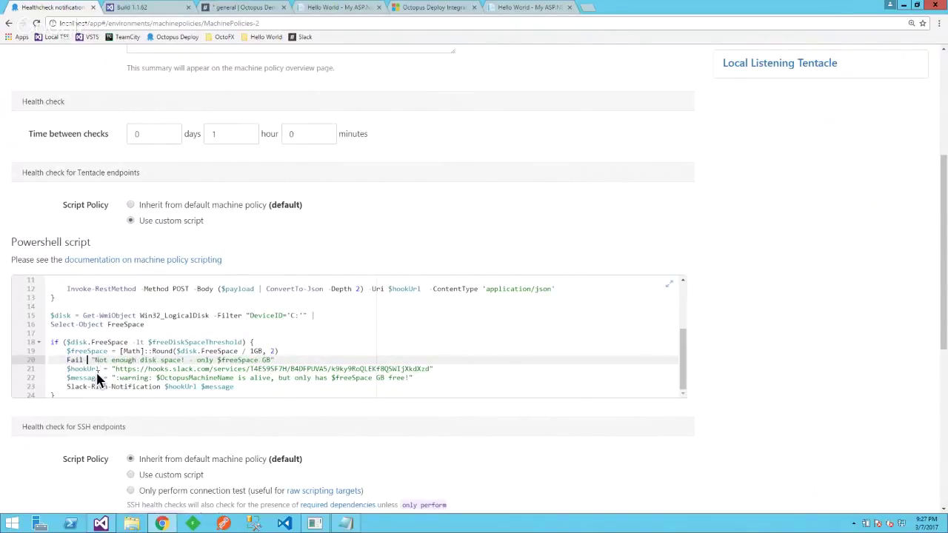
pyautogui.write('h')
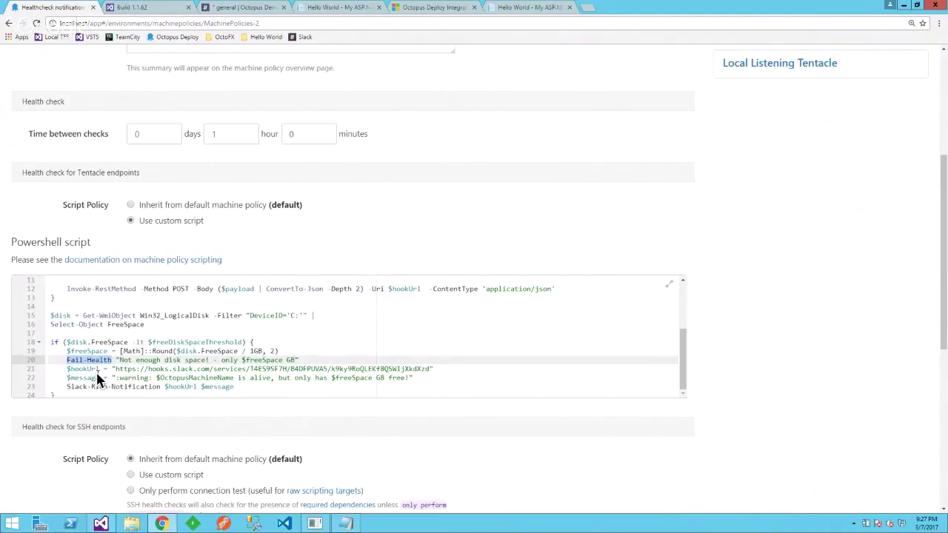
pyautogui.write('Write-Error')
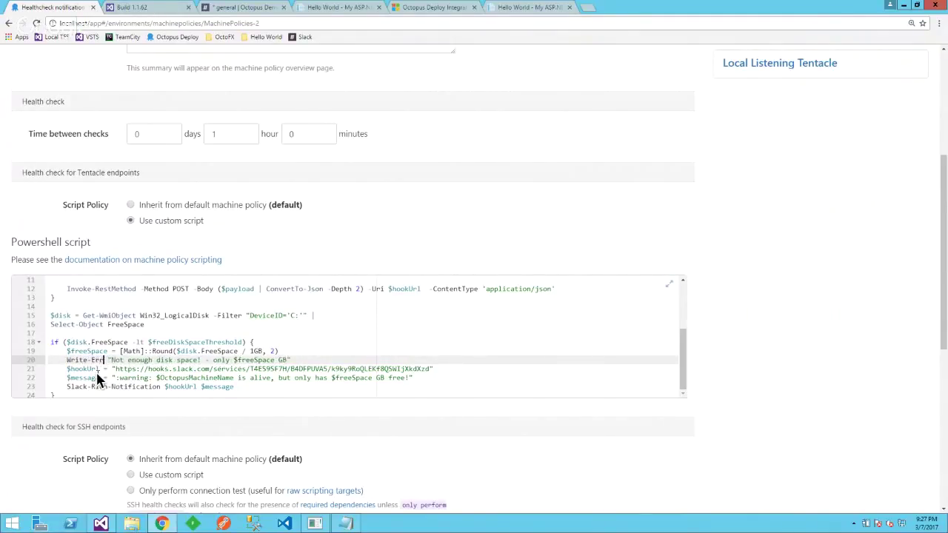
pyautogui.scroll(-2, 770, 244)
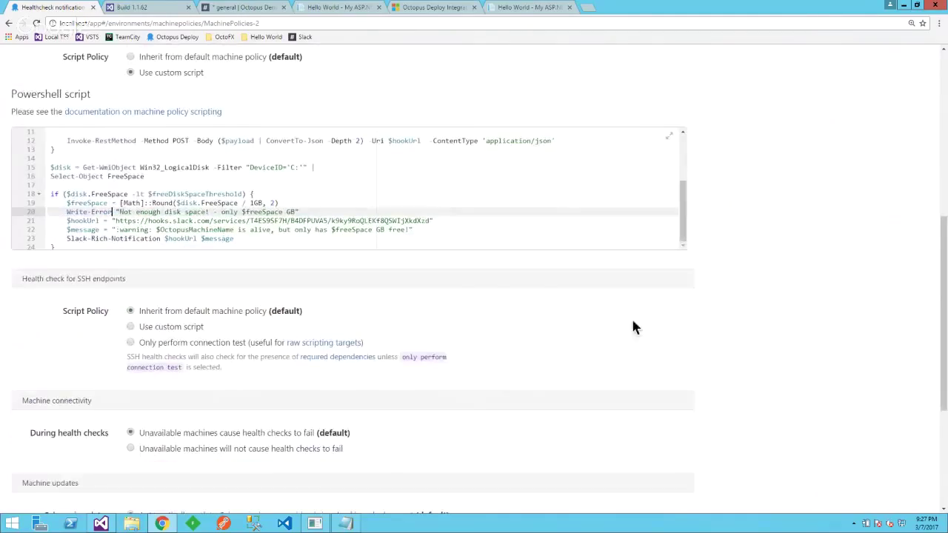
pyautogui.scroll(-3, 89, 434)
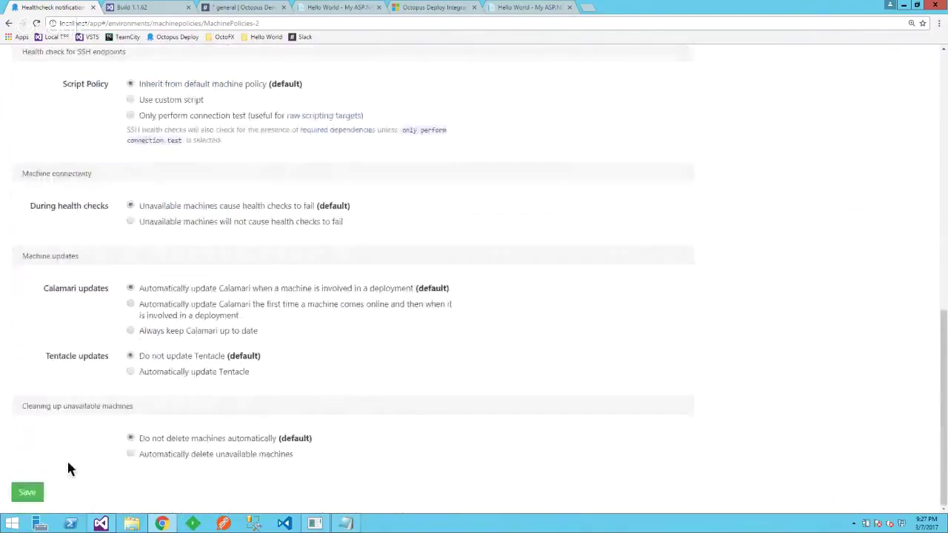
pyautogui.click(27, 492)
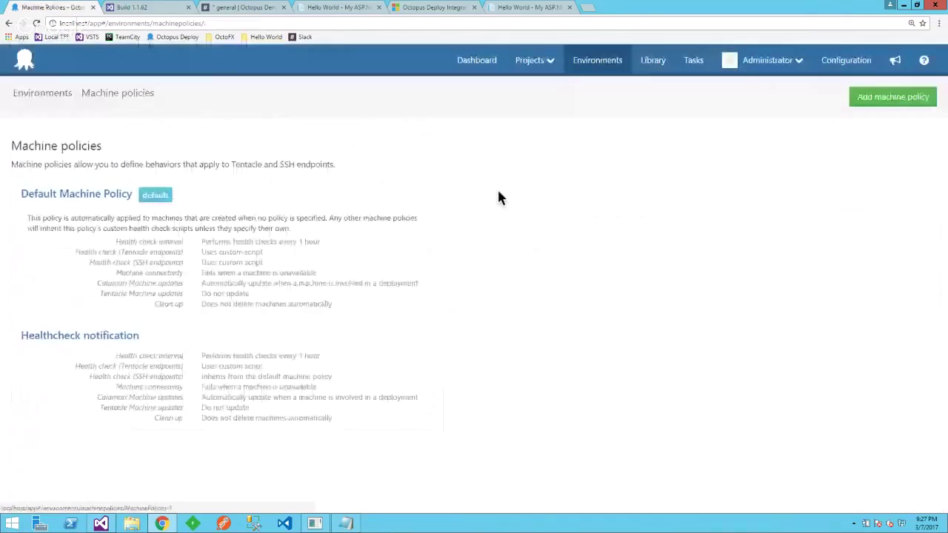
# Rerun the Test environment health check and confirm Local Listening Tentacle shows Unhealthy.
pyautogui.click(592, 64)
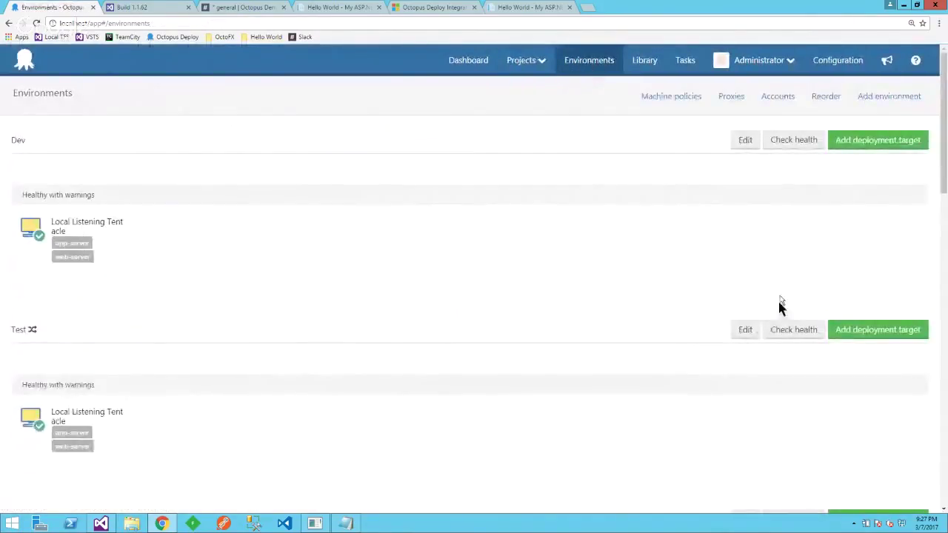
pyautogui.click(792, 329)
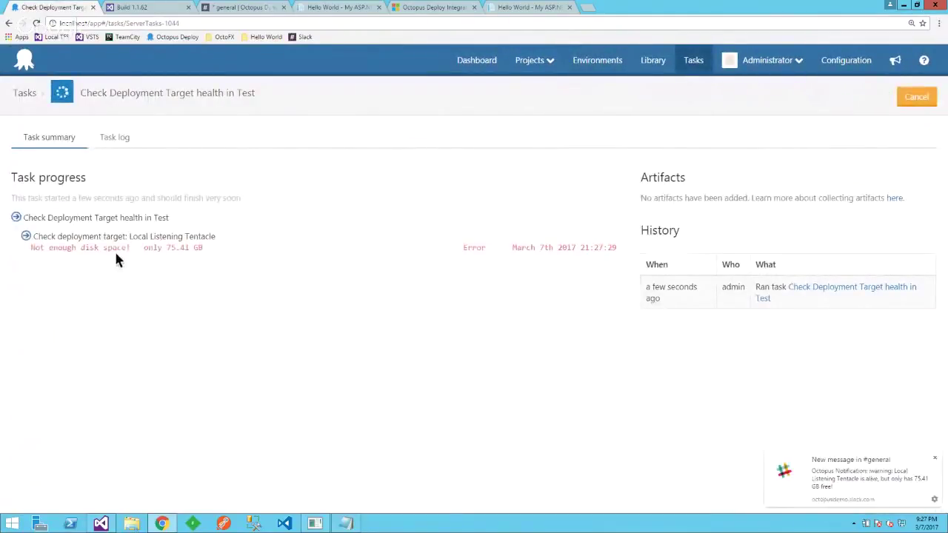
pyautogui.click(598, 61)
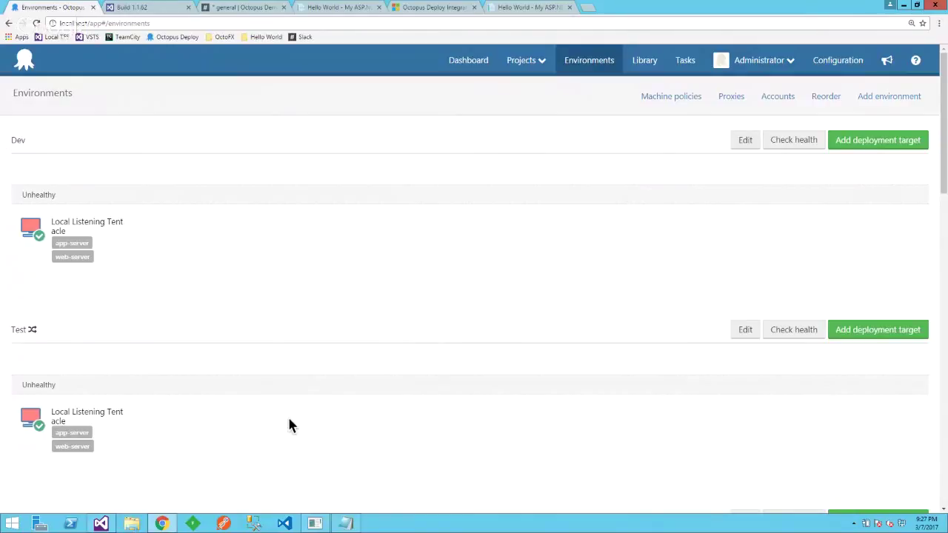
# Go from the Projects list to Powershell Project and its Triggers page.
pyautogui.click(525, 64)
pyautogui.click(507, 169)
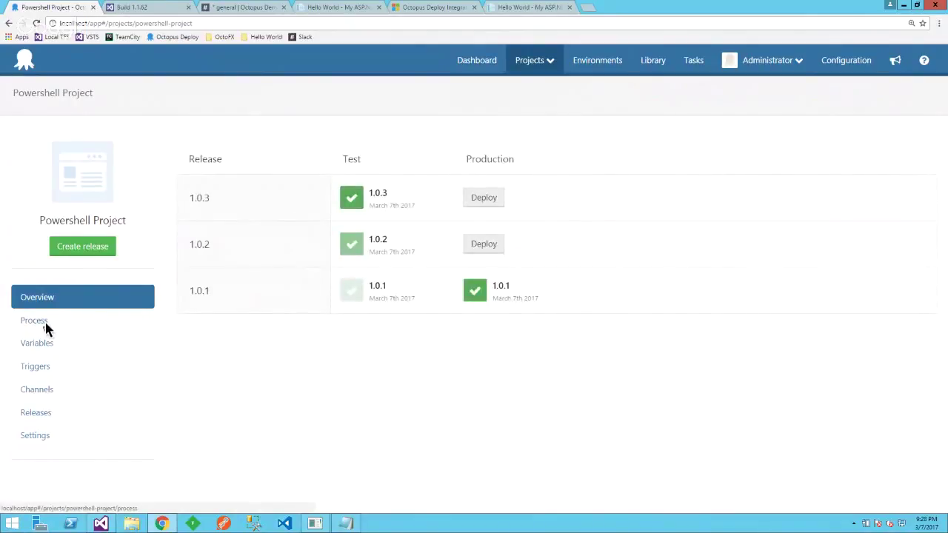
pyautogui.click(49, 366)
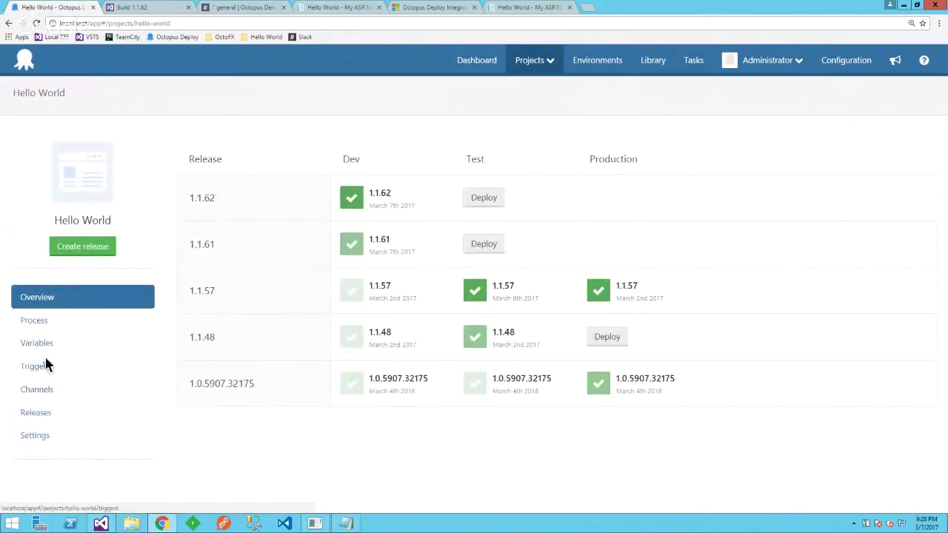
# Start a new Hello World trigger named Autodeploy.
pyautogui.click(44, 366)
pyautogui.click(227, 200)
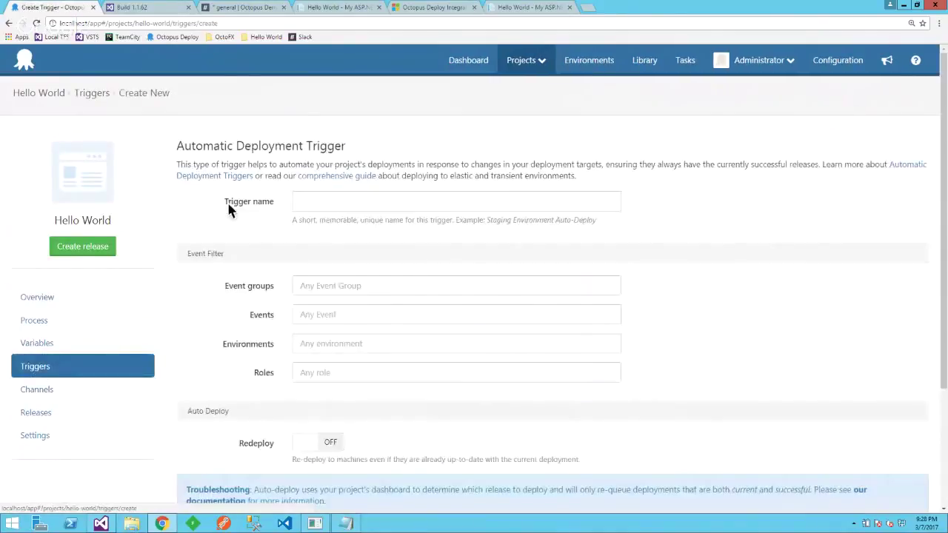
pyautogui.click(326, 203)
pyautogui.write('Autod')
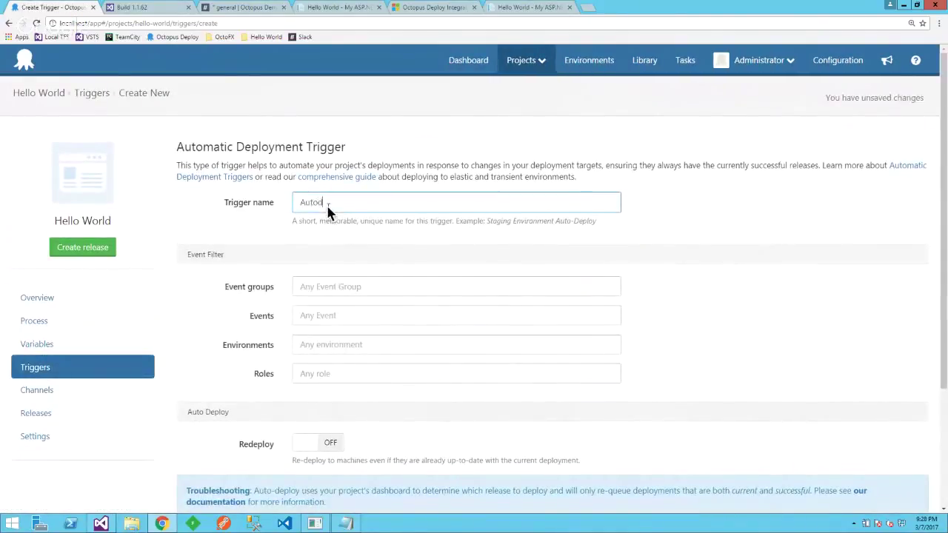
pyautogui.write('eploy')
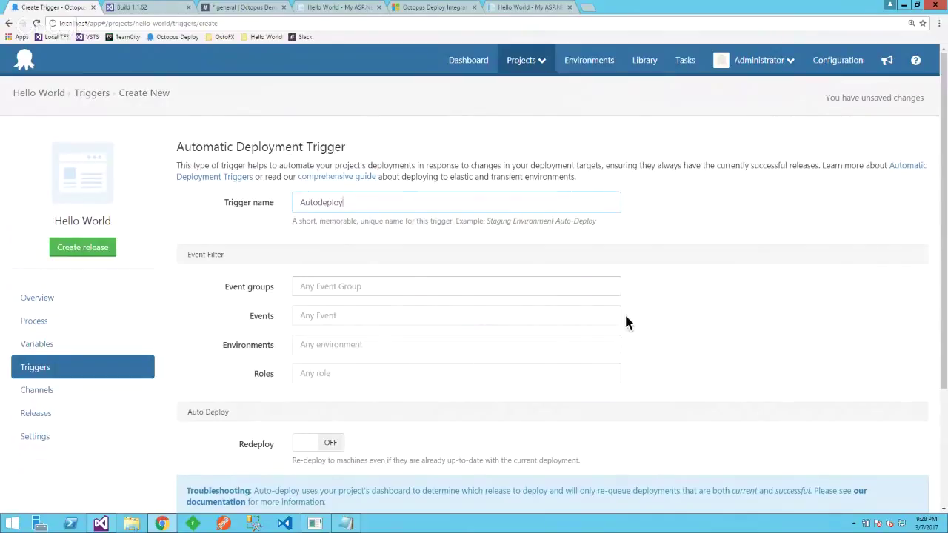
# Set the trigger's event filter to Machine found healthy.
pyautogui.click(439, 315)
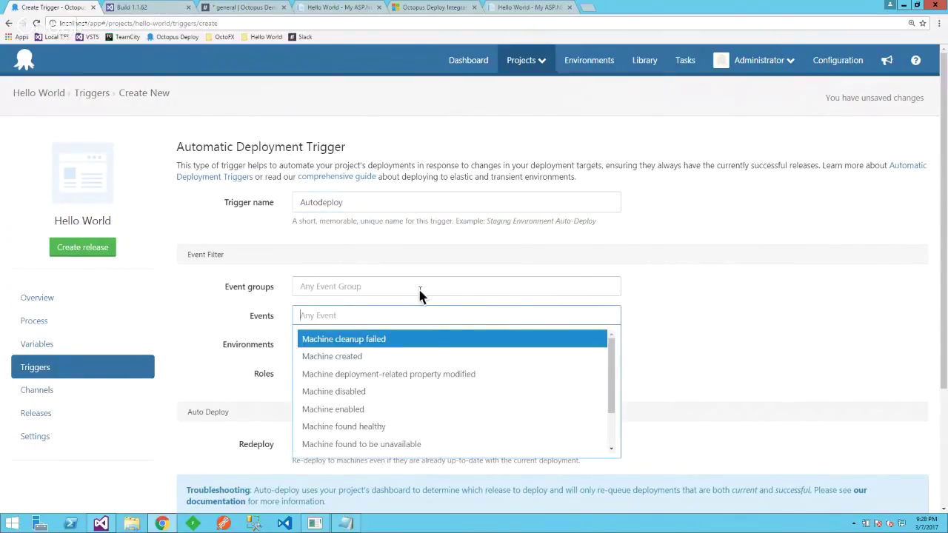
pyautogui.click(375, 291)
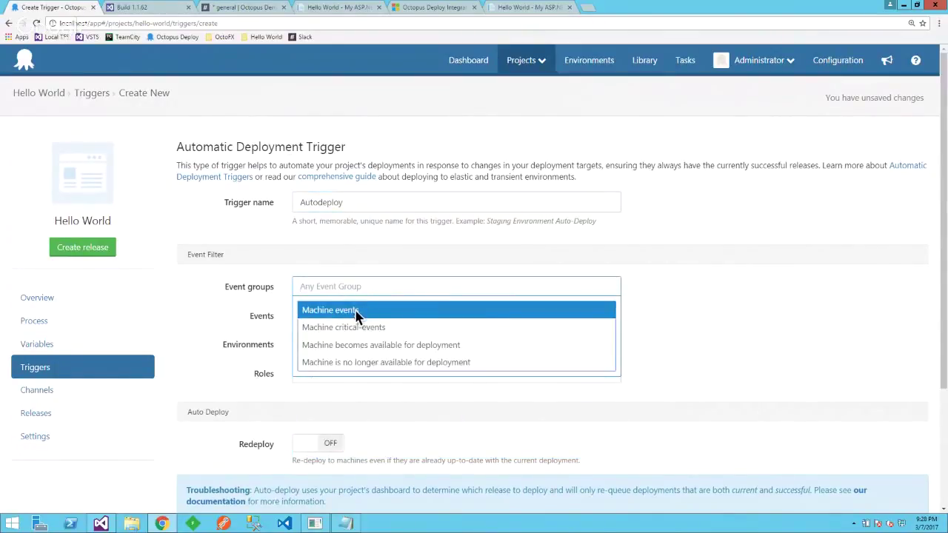
pyautogui.click(359, 311)
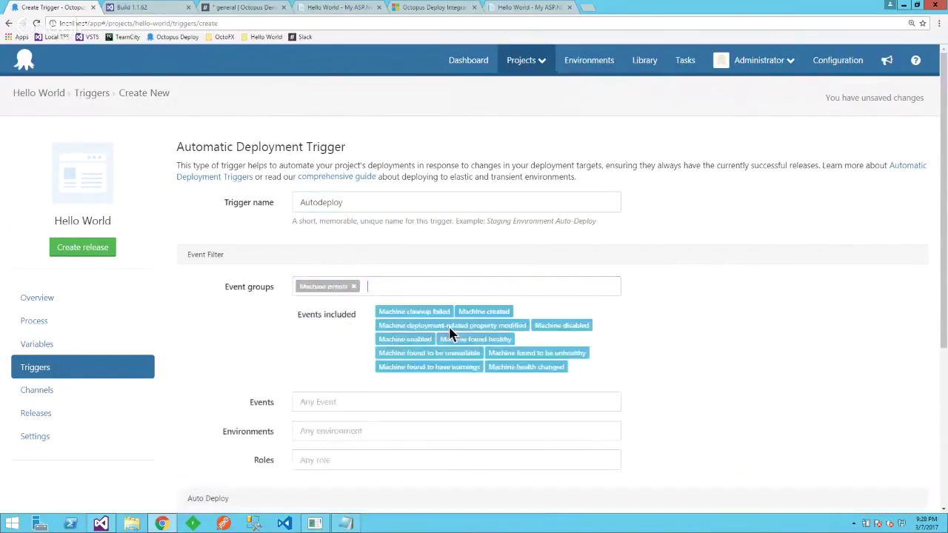
pyautogui.click(355, 286)
pyautogui.click(326, 315)
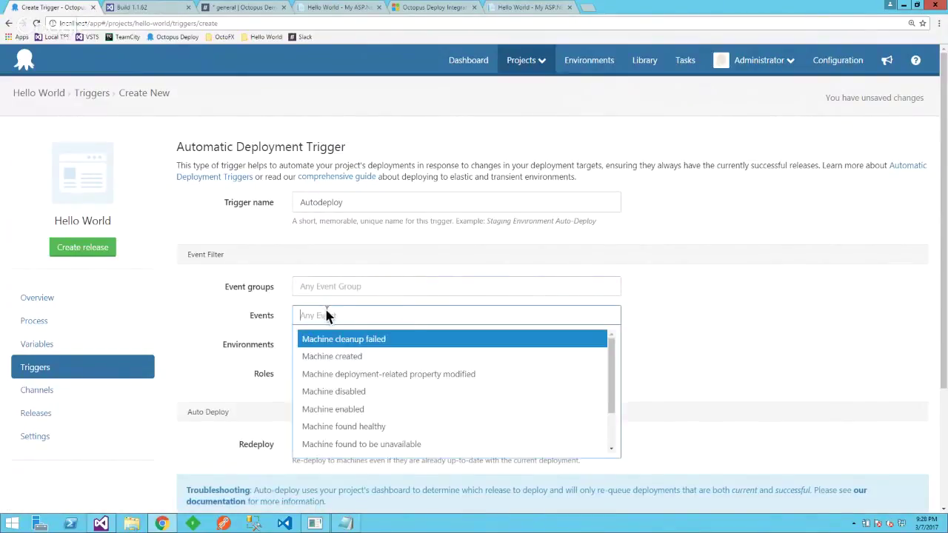
pyautogui.click(370, 429)
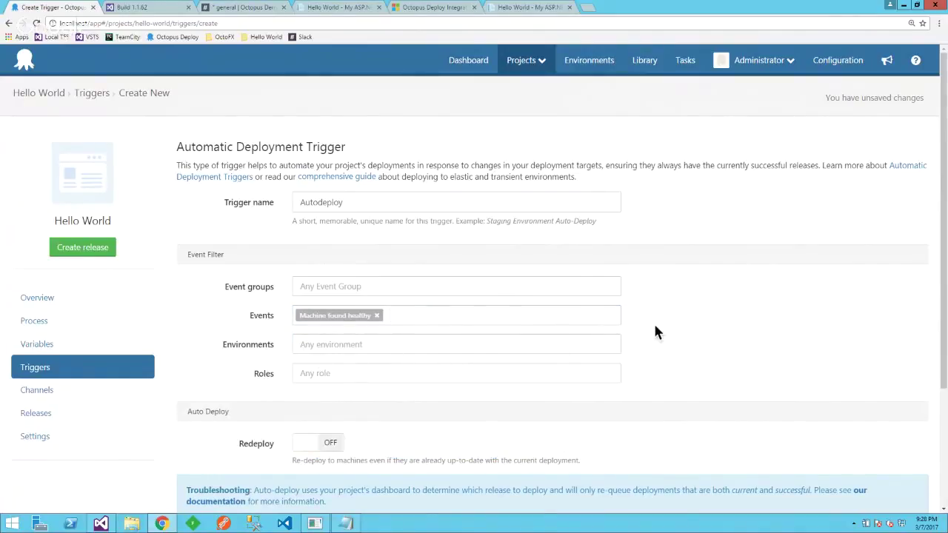
# Turn Redeploy on, save the Autodeploy trigger, and return to the release overview.
pyautogui.scroll(-2, 654, 332)
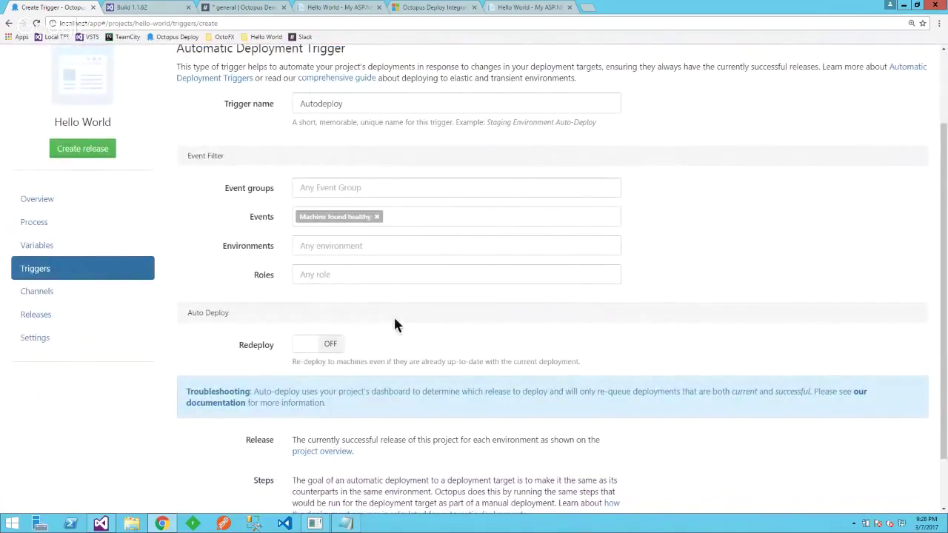
pyautogui.scroll(-1, 386, 333)
pyautogui.click(337, 297)
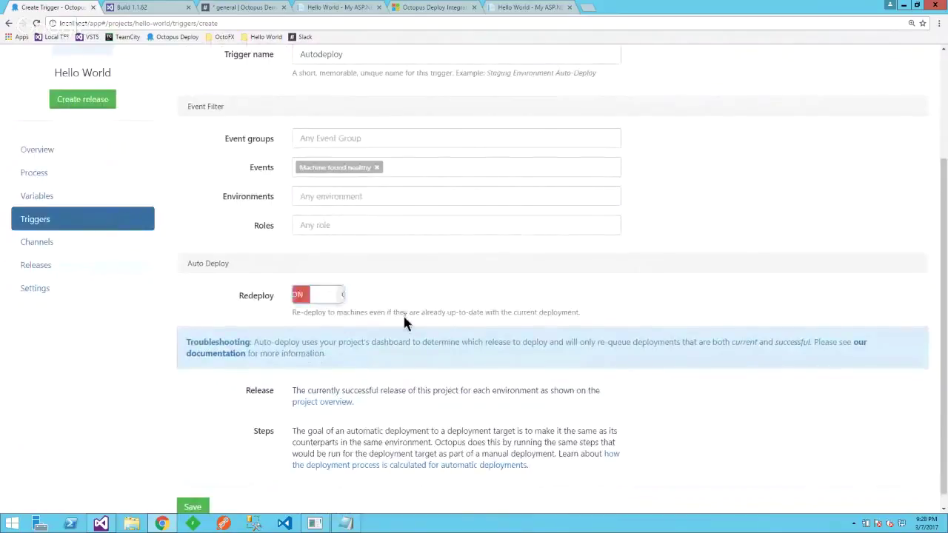
pyautogui.scroll(-1, 406, 307)
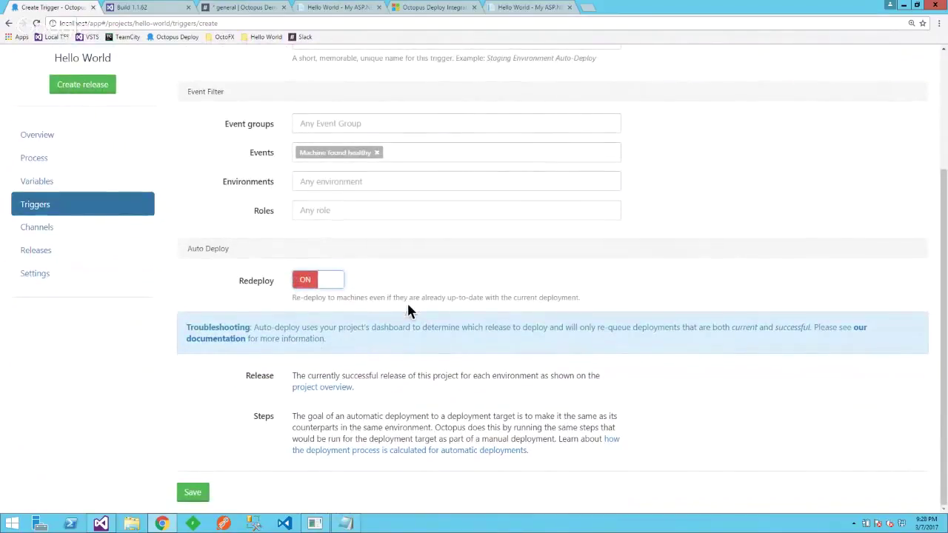
pyautogui.click(196, 494)
pyautogui.click(53, 298)
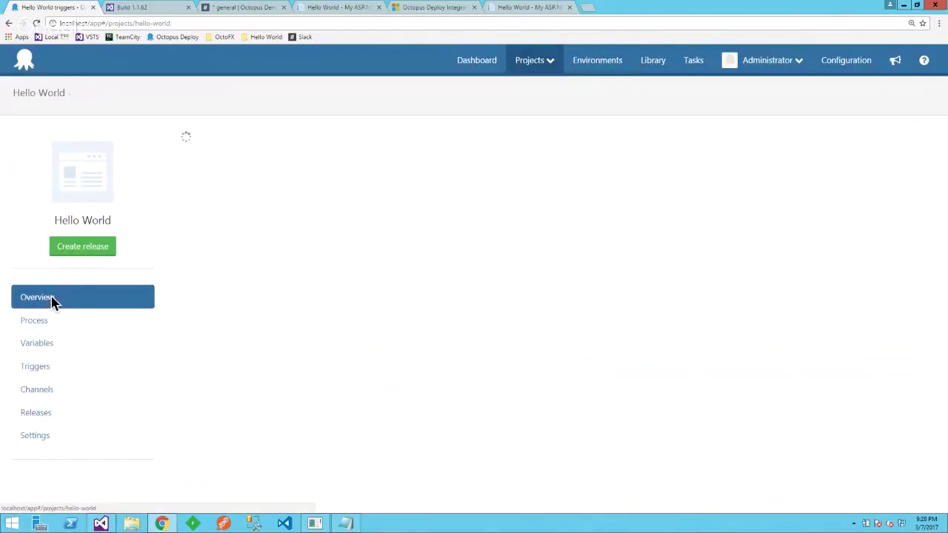
# Open Environments in a new tab and open the Healthcheck notification policy there.
pyautogui.middleClick(601, 70)
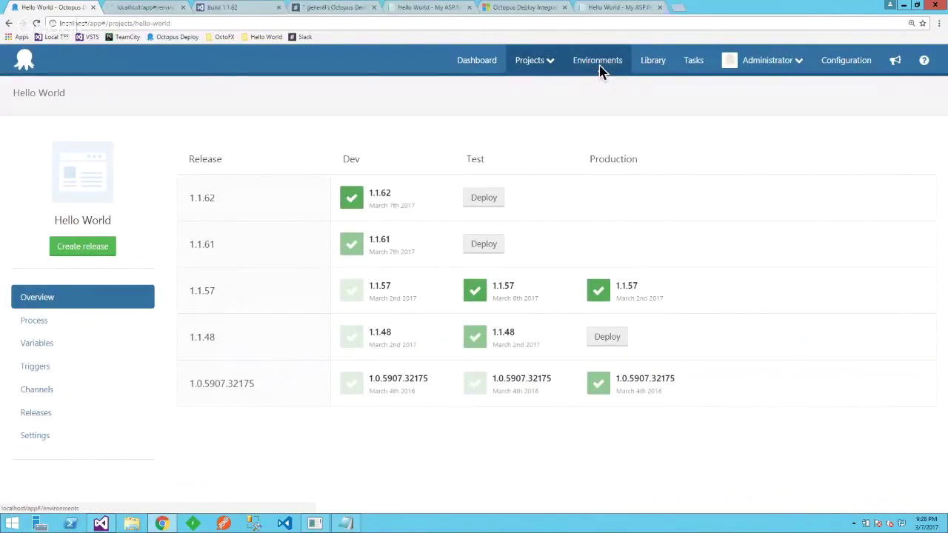
pyautogui.click(148, 8)
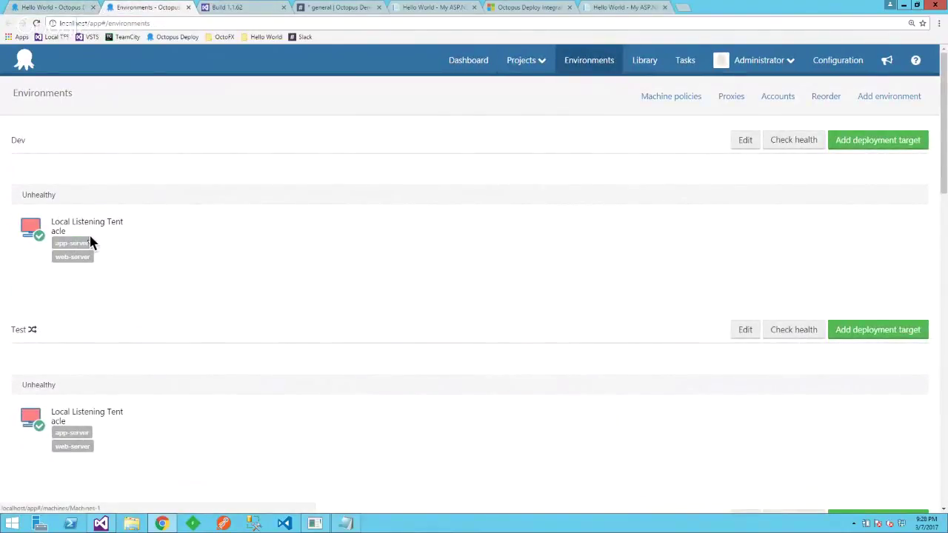
pyautogui.click(685, 97)
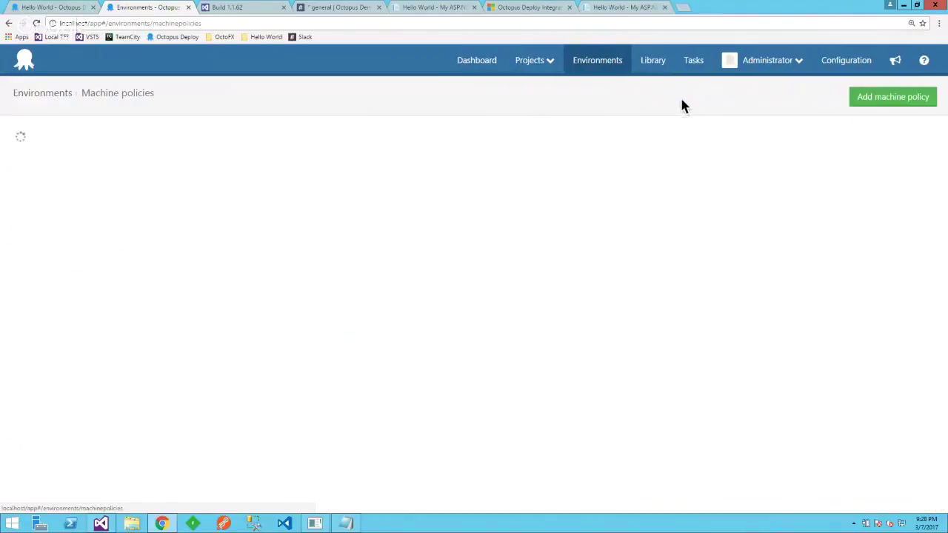
pyautogui.click(134, 335)
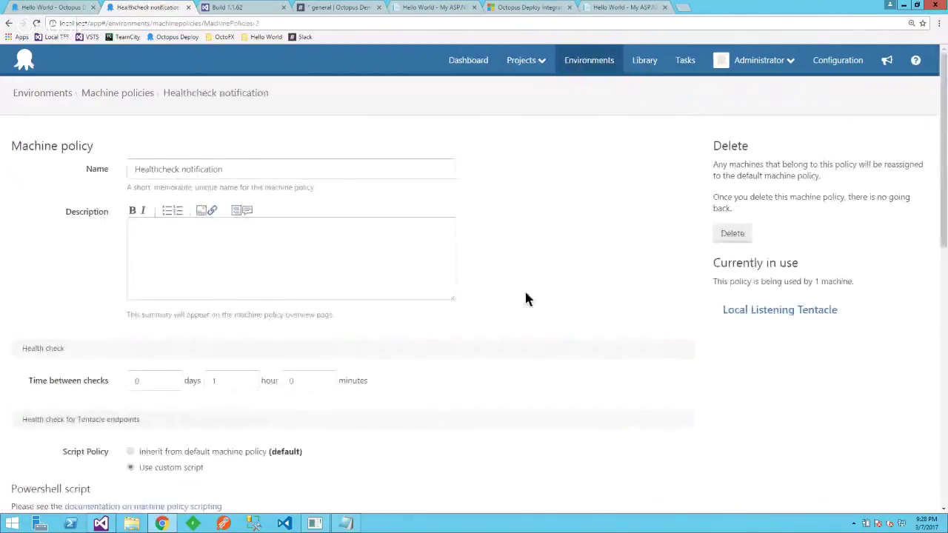
# Check the script's 100GB free-space threshold, save the policy, and return to Environments.
pyautogui.scroll(-3, 538, 296)
pyautogui.scroll(-1, 540, 299)
pyautogui.scroll(-2, 197, 254)
pyautogui.scroll(2, 222, 296)
pyautogui.click(168, 232)
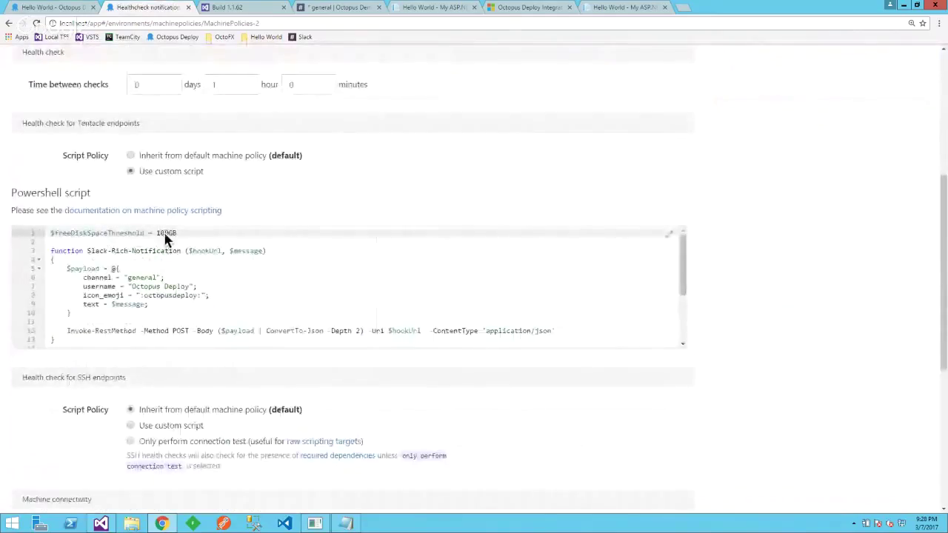
pyautogui.scroll(-4, 61, 437)
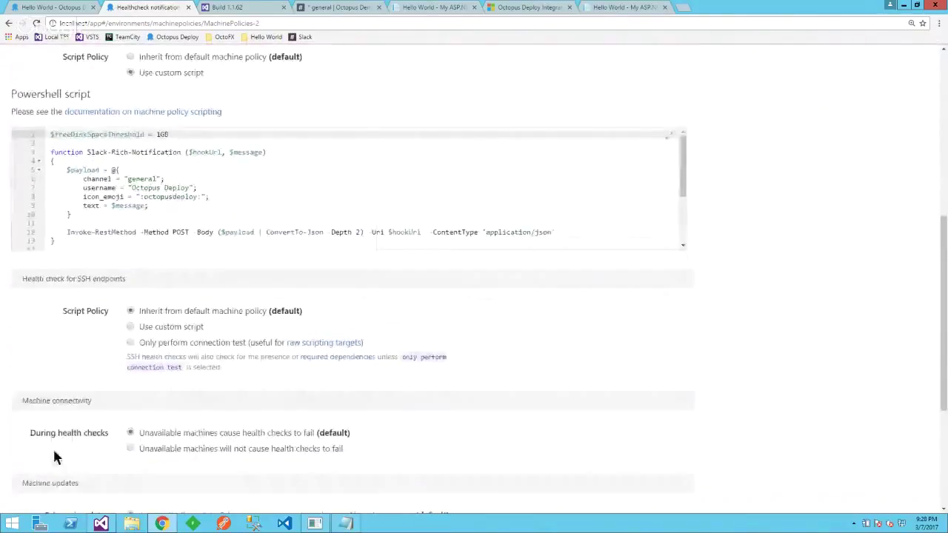
pyautogui.click(30, 492)
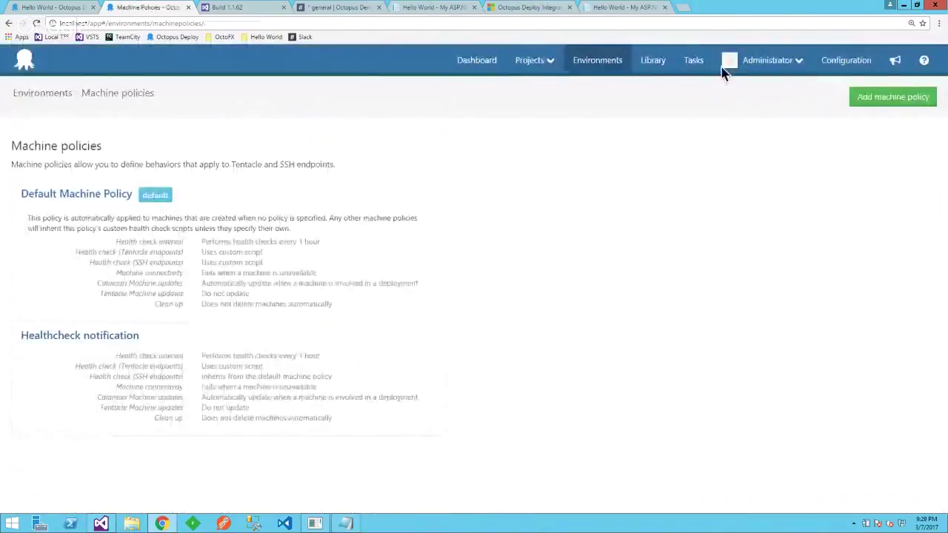
pyautogui.click(621, 60)
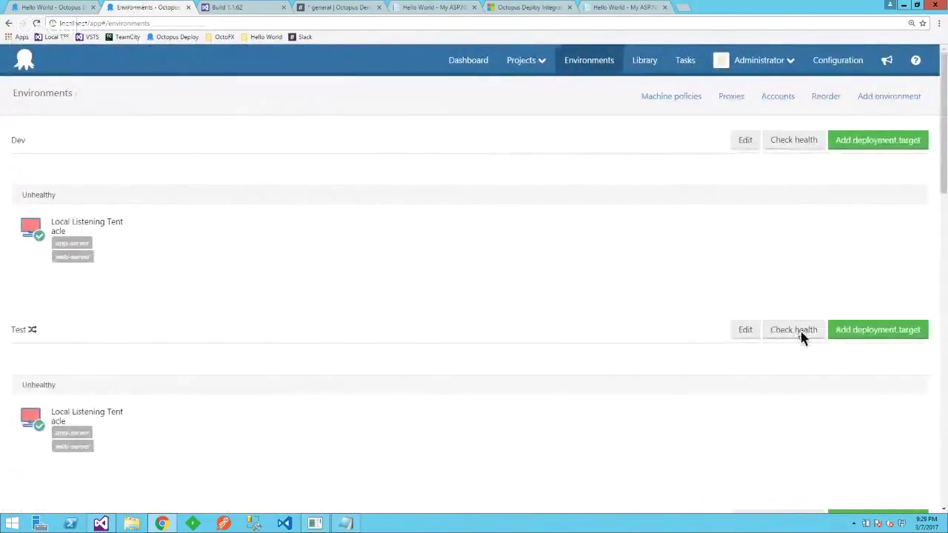
# Run the Test health check, view its successful task result, then advance to the PowerShell DSC slide.
pyautogui.click(803, 335)
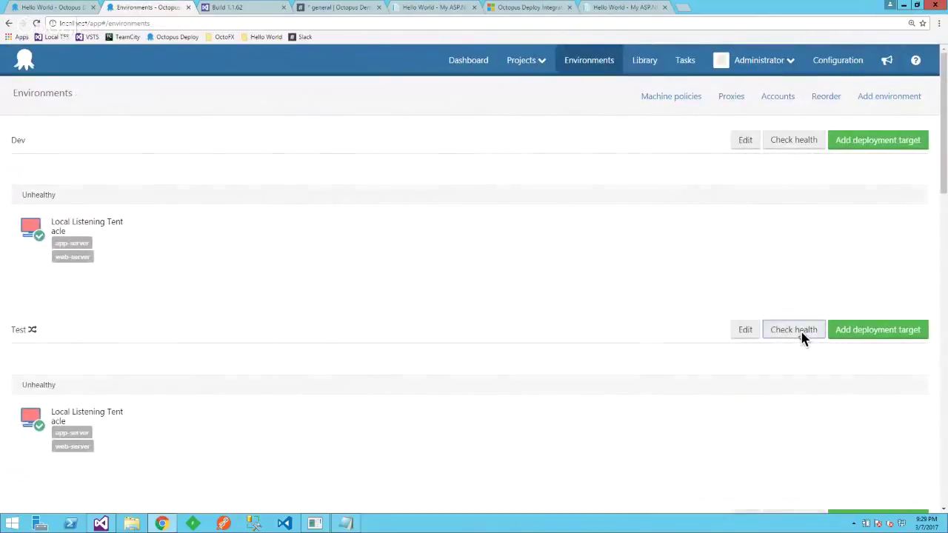
pyautogui.click(53, 9)
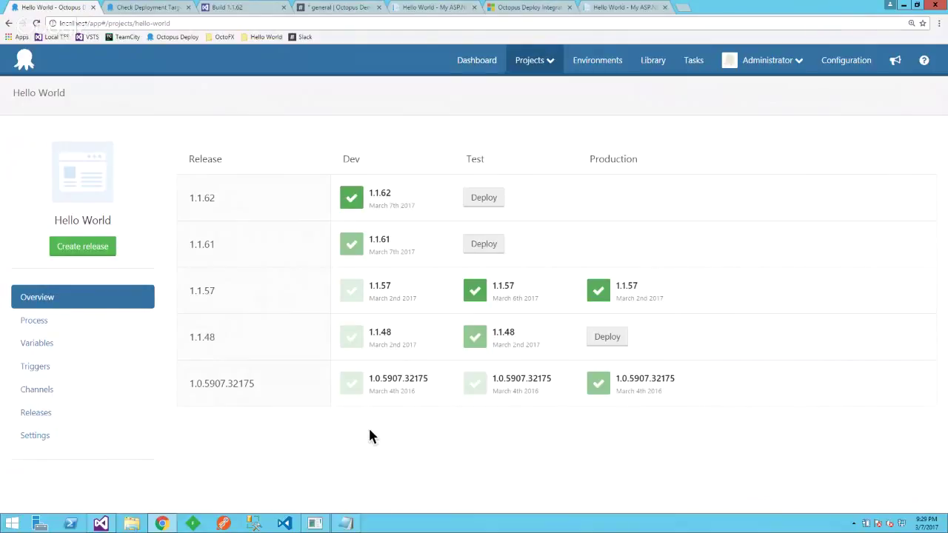
pyautogui.click(165, 9)
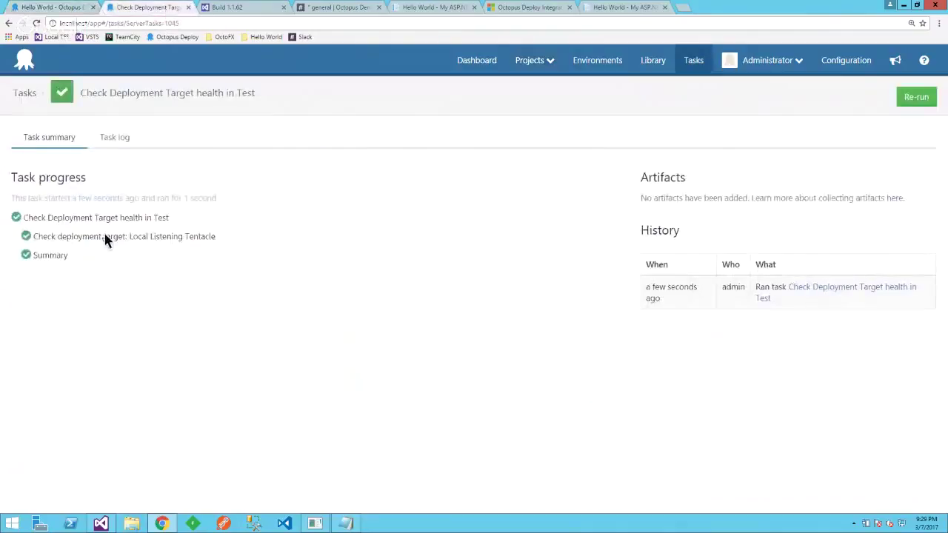
pyautogui.click(63, 9)
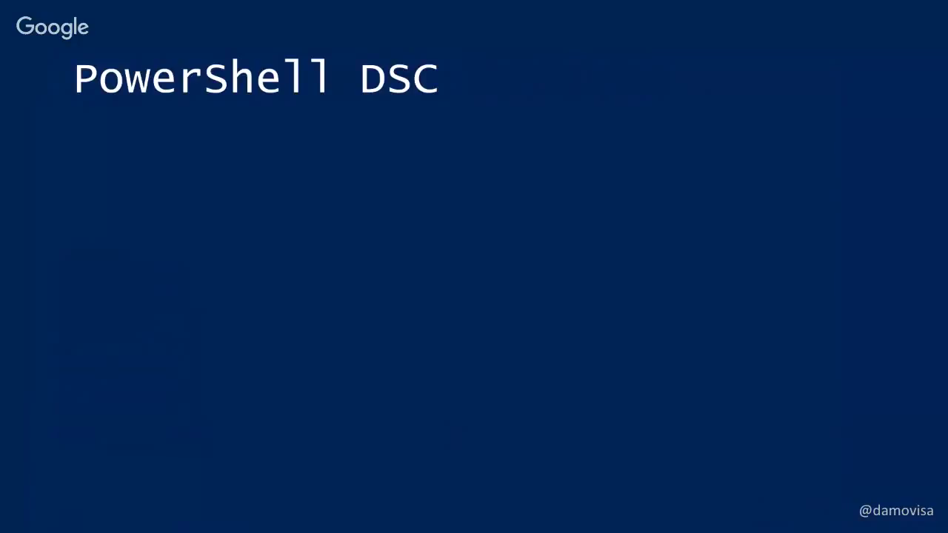
pyautogui.press('Right')
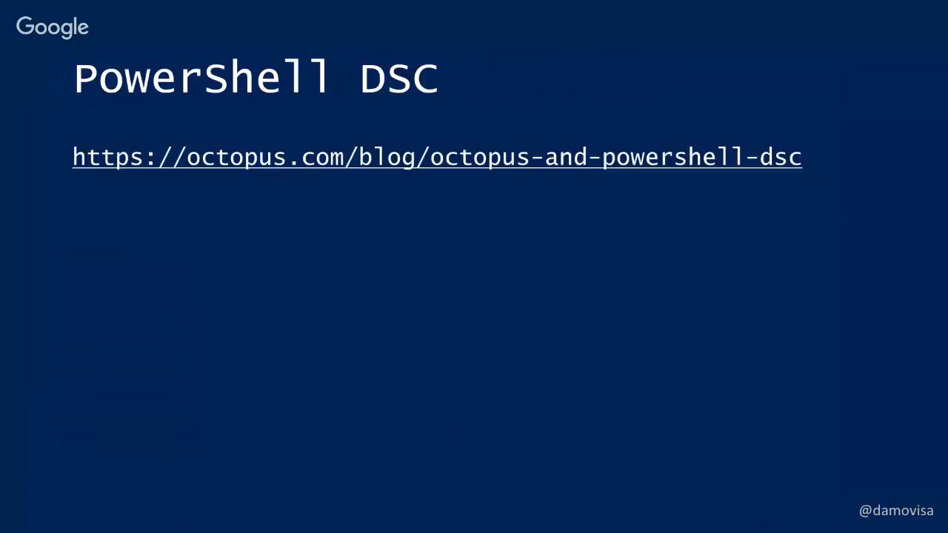
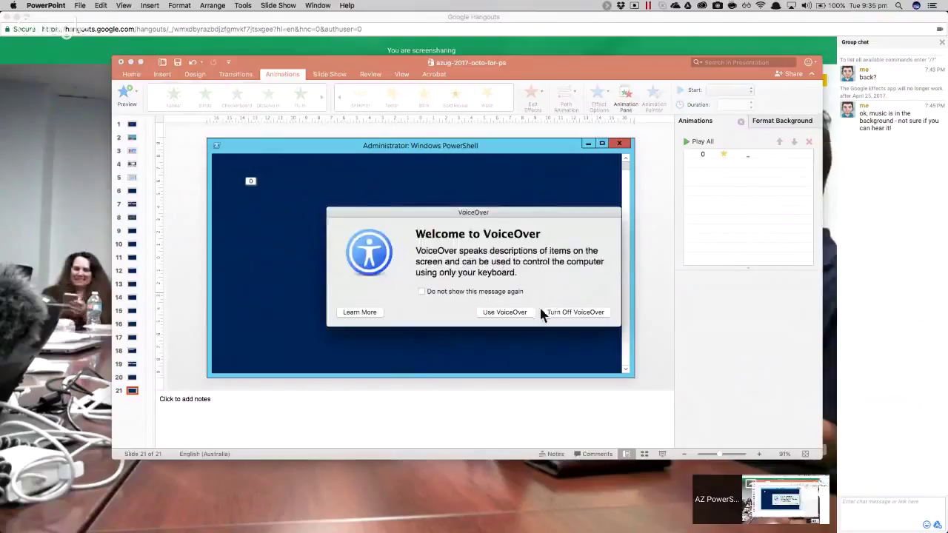
# Turn off VoiceOver from its welcome dialog.
pyautogui.click(561, 314)
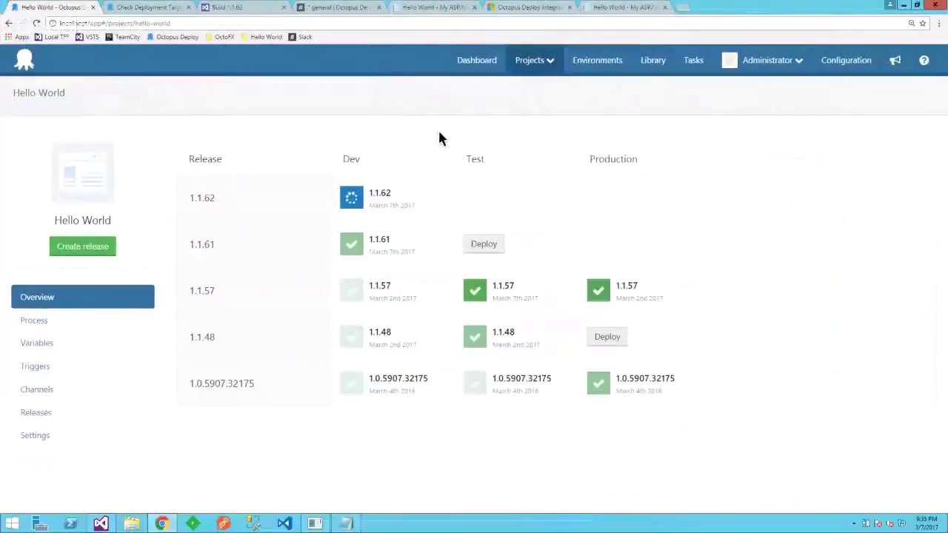
# Open demo.octopus.com in a new Chrome tab and zoom the page in.
pyautogui.click(682, 9)
pyautogui.write('demo.octopus.com')
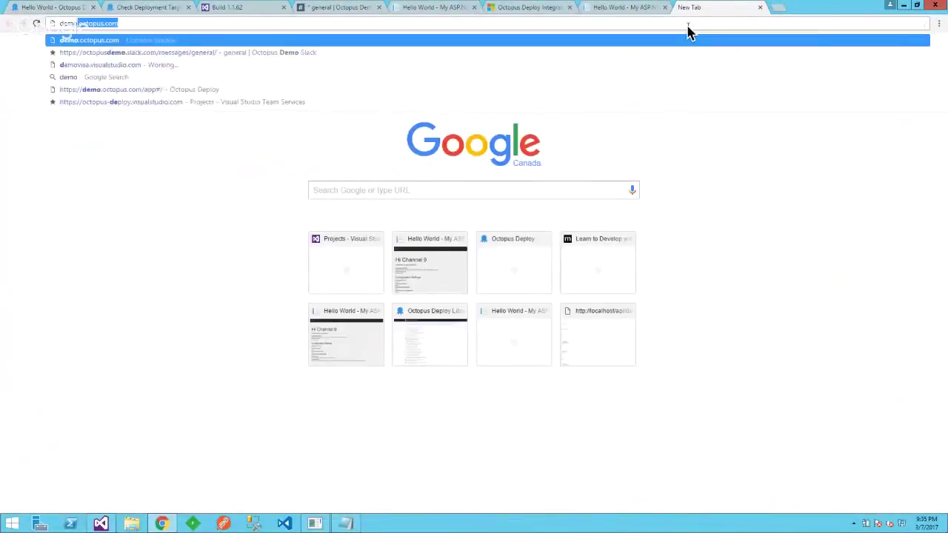
pyautogui.press('Return')
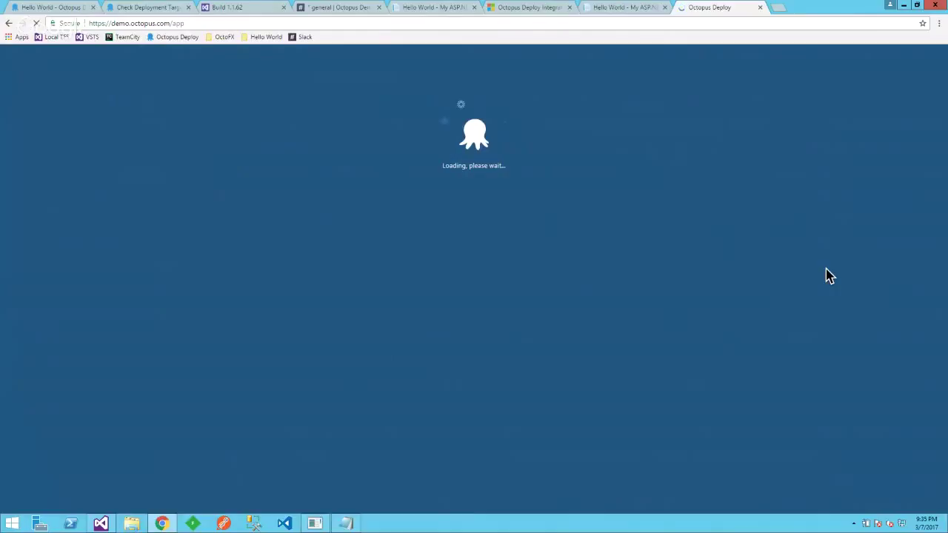
pyautogui.hotkey('ctrl', '+')
pyautogui.hotkey('ctrl', '+')
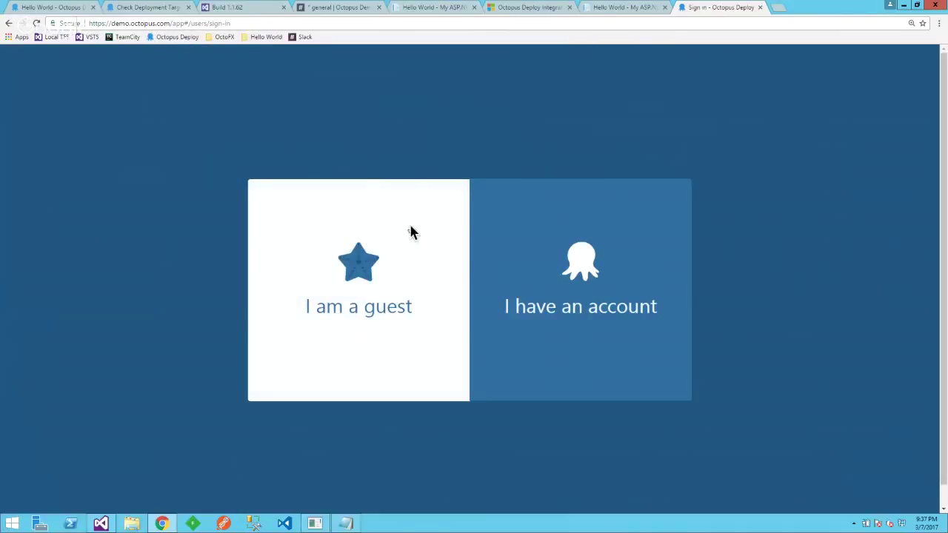
# Sign in as guest and add a Deploy a Package step to OctoFX Rate Service's process.
pyautogui.click(366, 292)
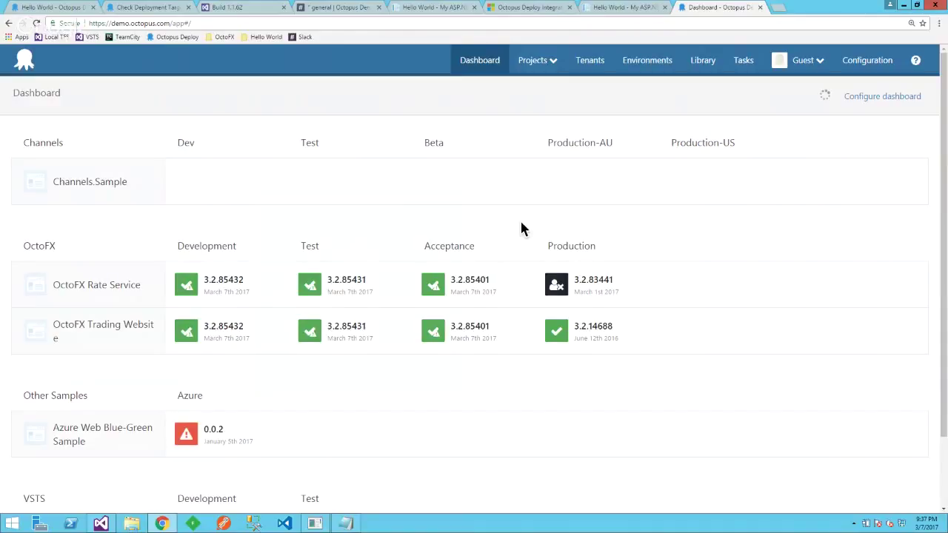
pyautogui.click(116, 286)
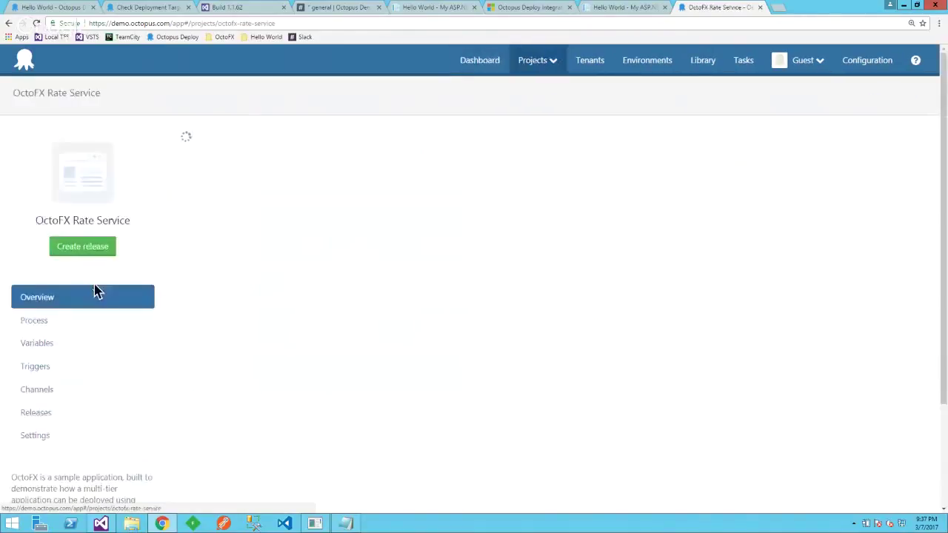
pyautogui.click(61, 319)
pyautogui.click(397, 344)
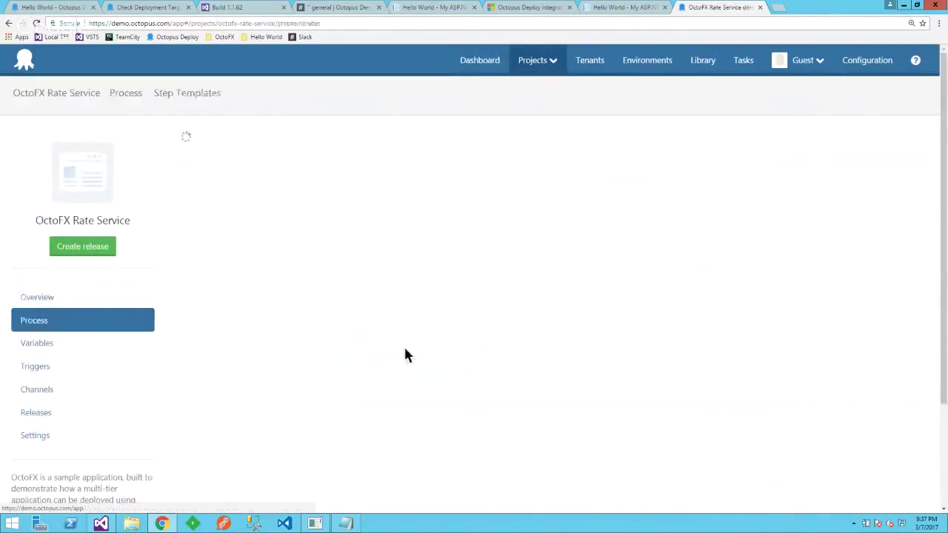
pyautogui.click(474, 295)
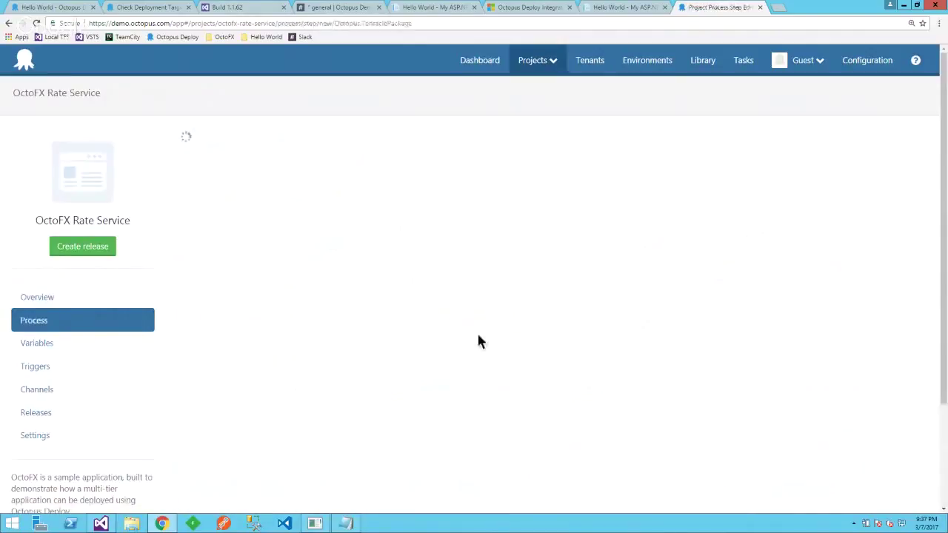
pyautogui.scroll(-15, 459, 348)
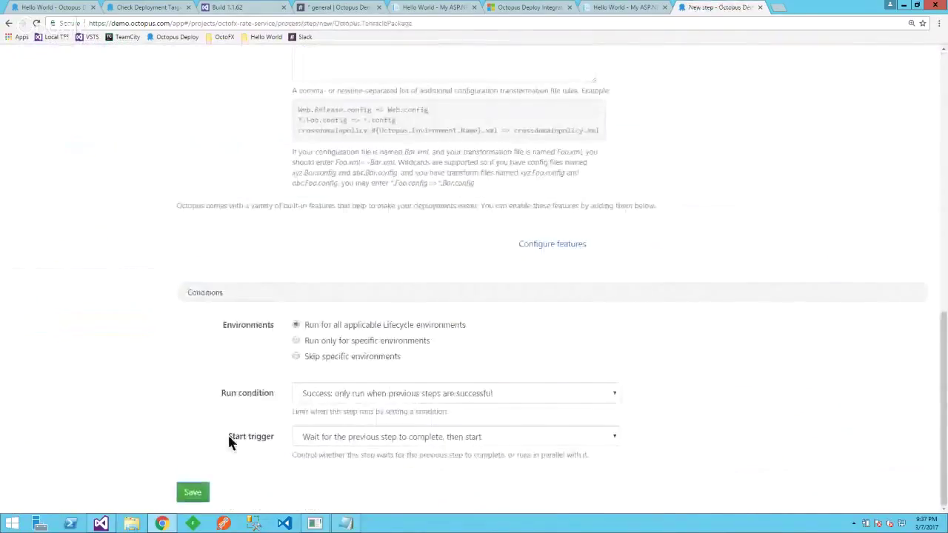
# Try saving the package step as guest, then review OctoFX Rate Service and Trading Website releases on the dashboard.
pyautogui.hotkey('ctrl', 's')
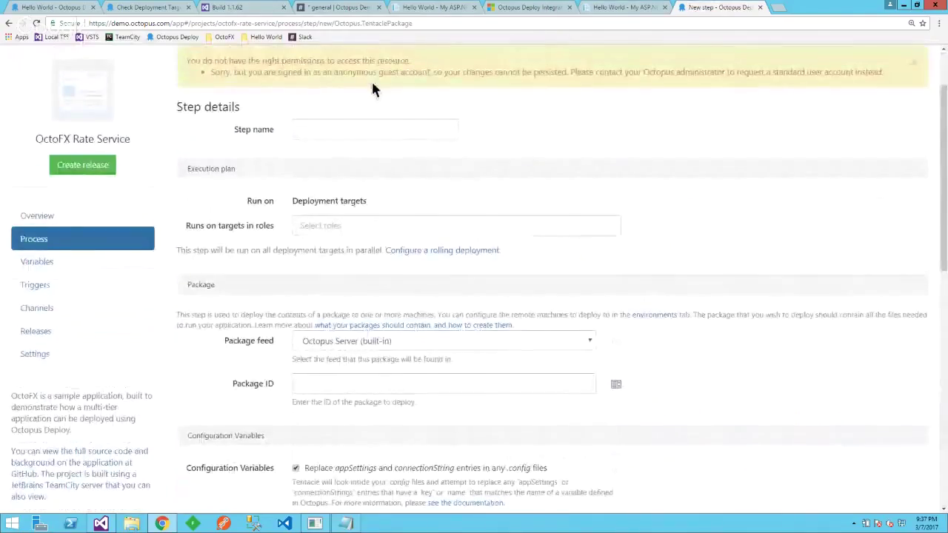
pyautogui.scroll(2, 245, 222)
pyautogui.click(482, 65)
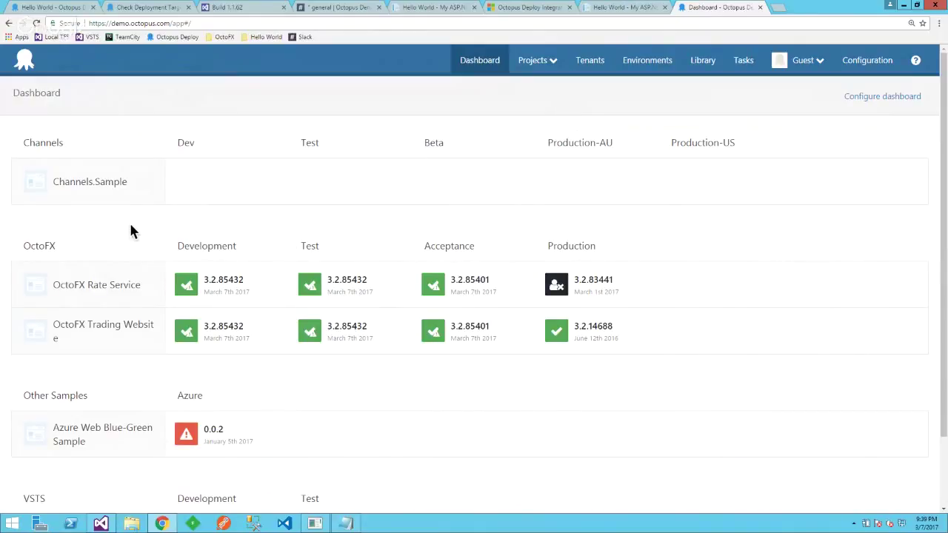
pyautogui.scroll(-2, 137, 227)
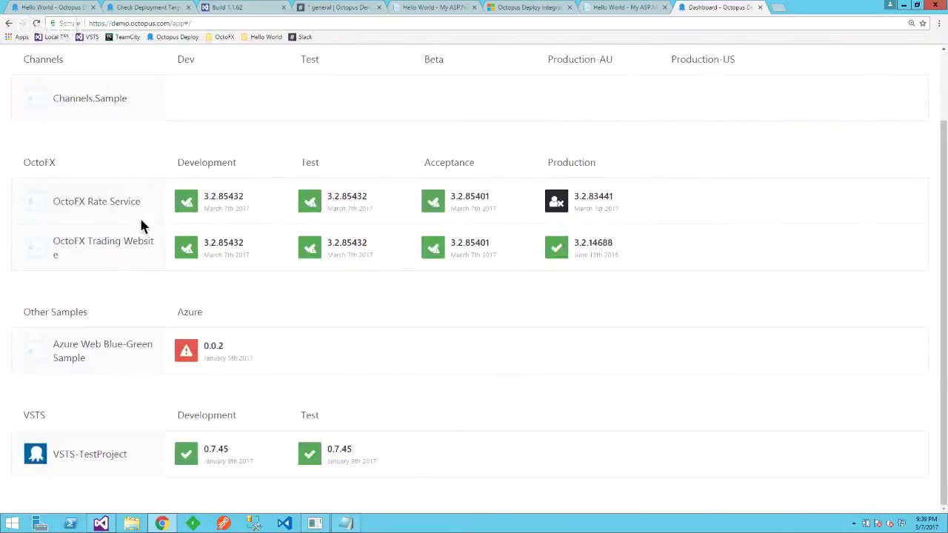
pyautogui.scroll(2, 172, 288)
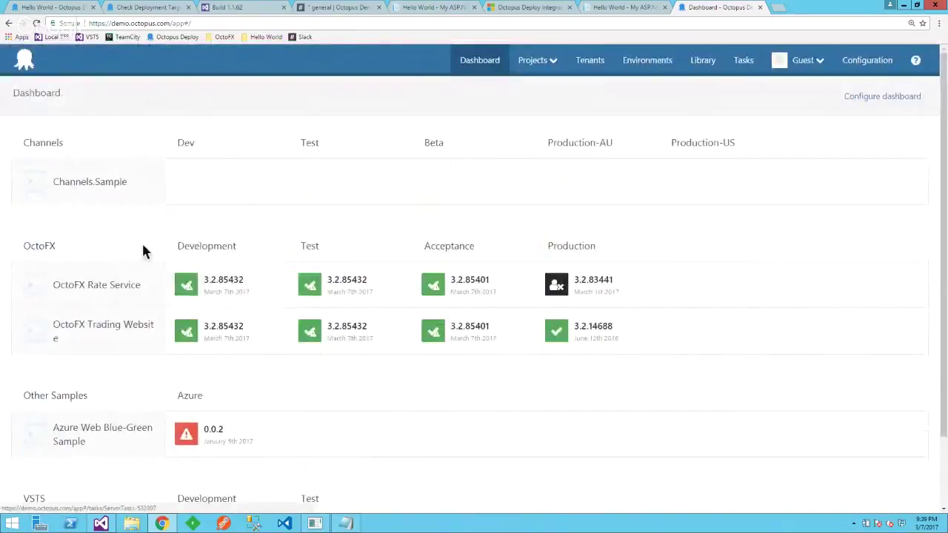